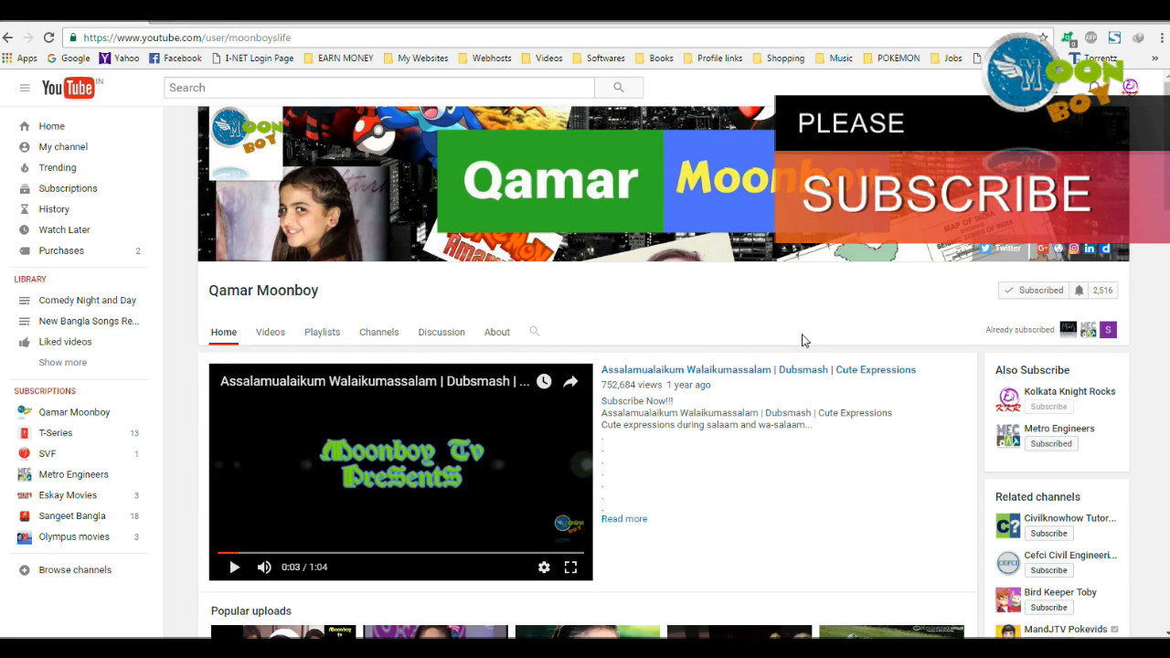
# Step: Turn on all notifications for the displayed YouTube channel and save the setting
pyautogui.click(1080, 290)
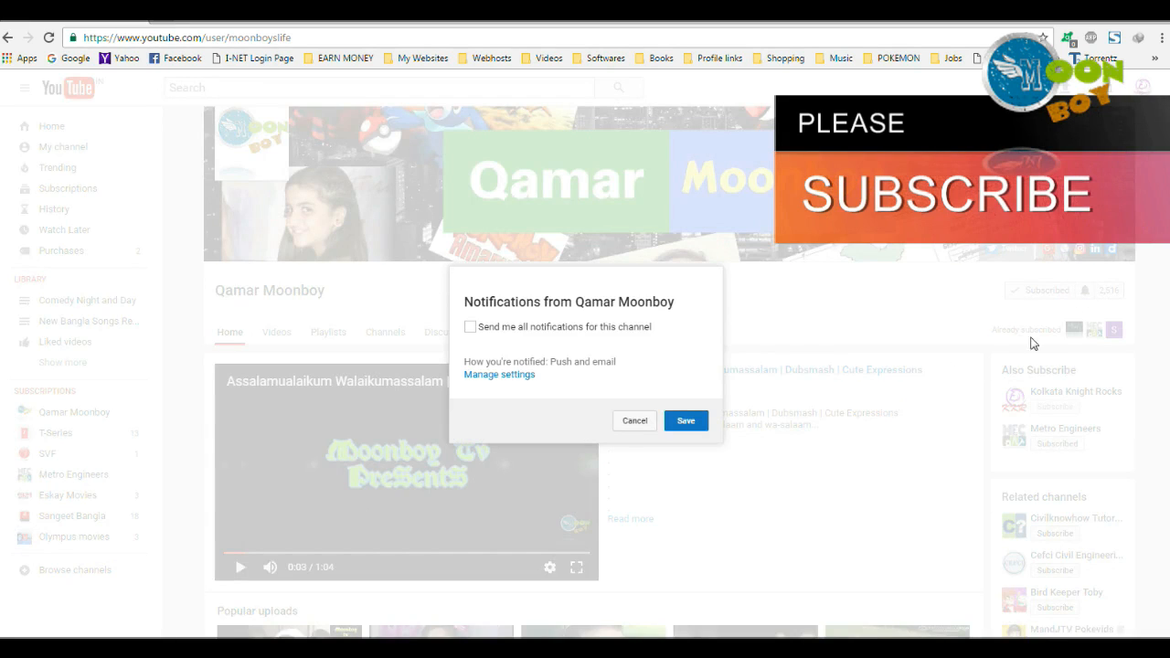
pyautogui.click(472, 330)
pyautogui.click(688, 420)
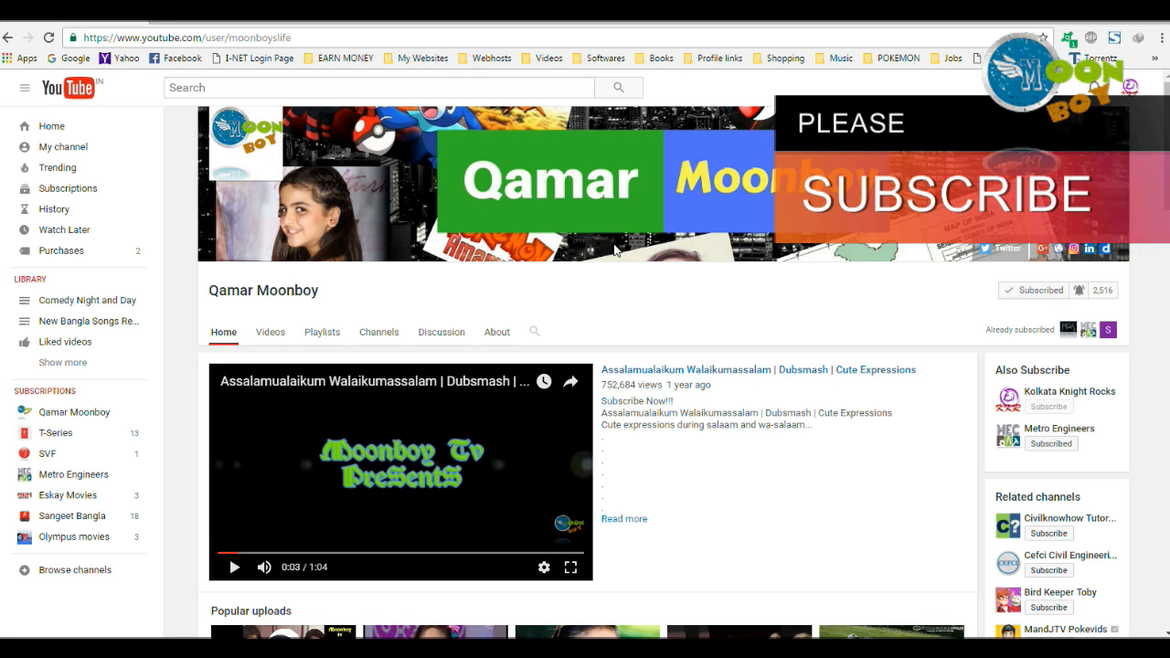
# Step: Show all of the channel's created playlists and open the Tutorials playlist
pyautogui.click(321, 335)
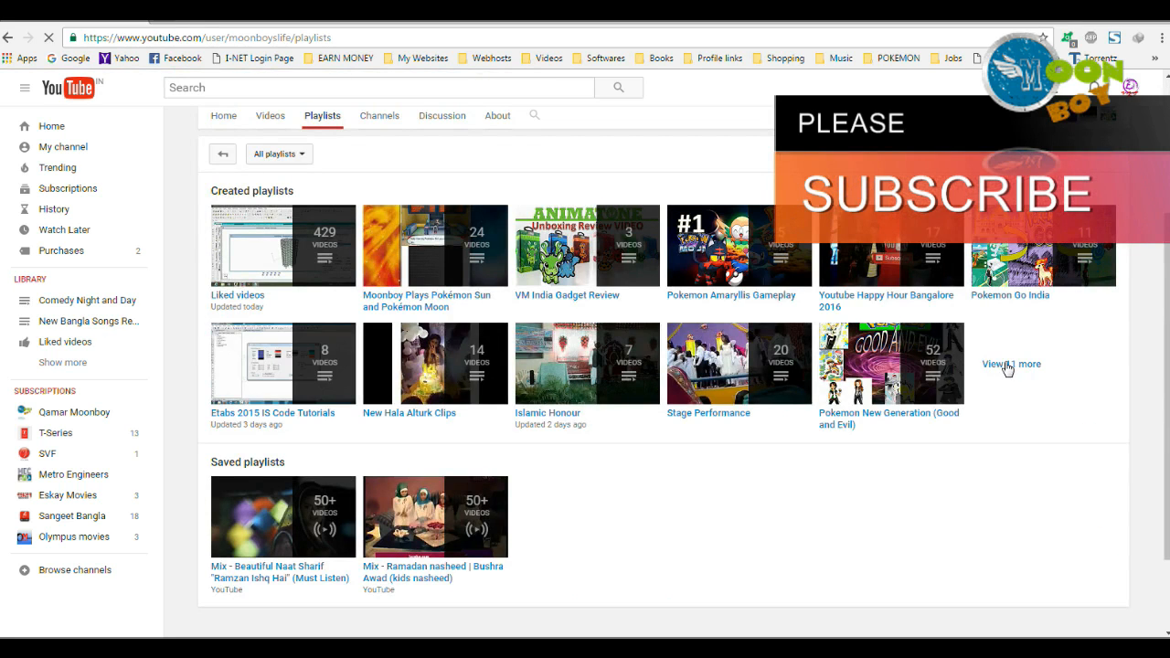
pyautogui.click(1025, 367)
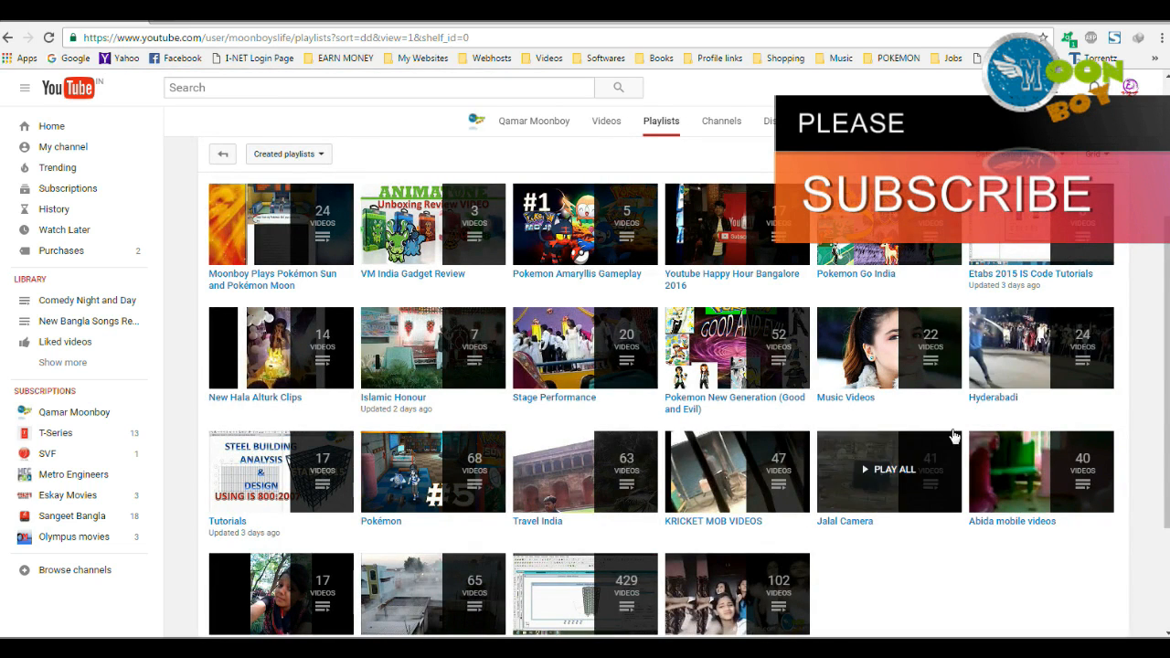
pyautogui.click(225, 523)
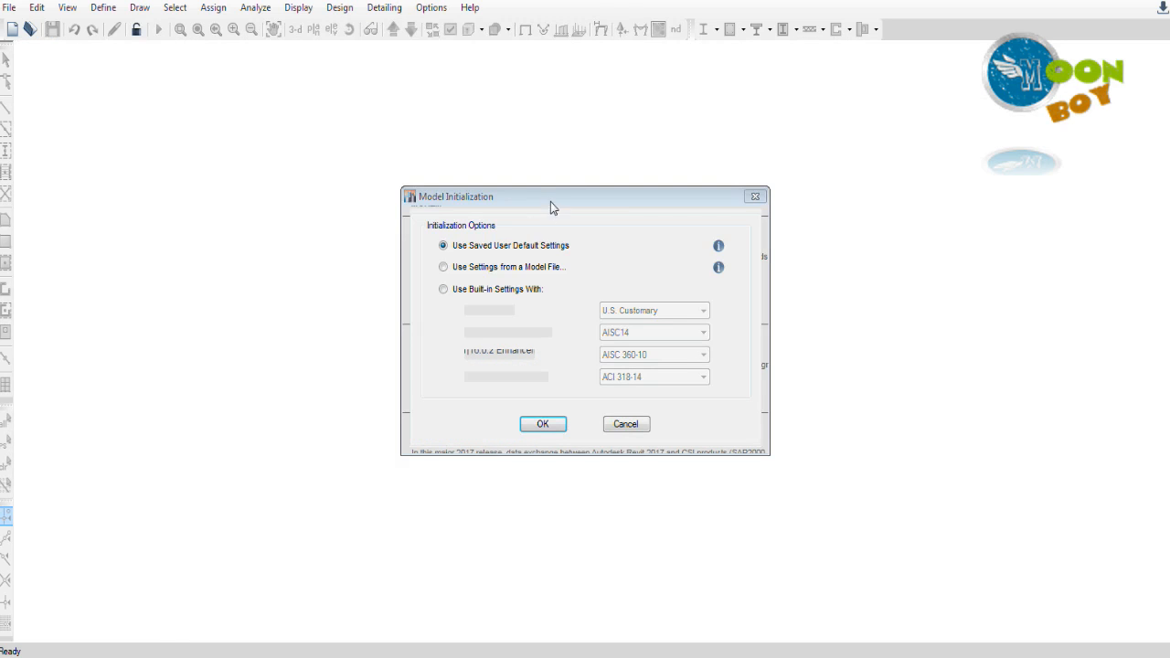
# Step: In ETABS, initialize the model with built-in settings, using Metric SI display units and the Indian steel section database
pyautogui.moveTo(576, 195); pyautogui.dragTo(548, 181)
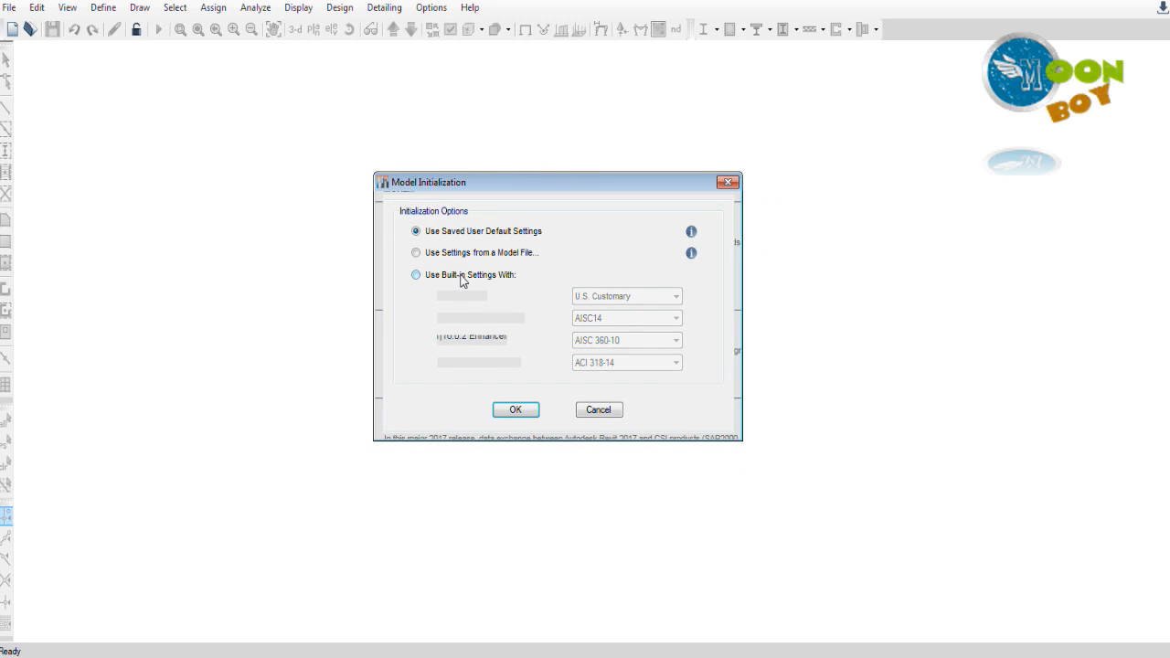
pyautogui.click(462, 280)
pyautogui.click(647, 296)
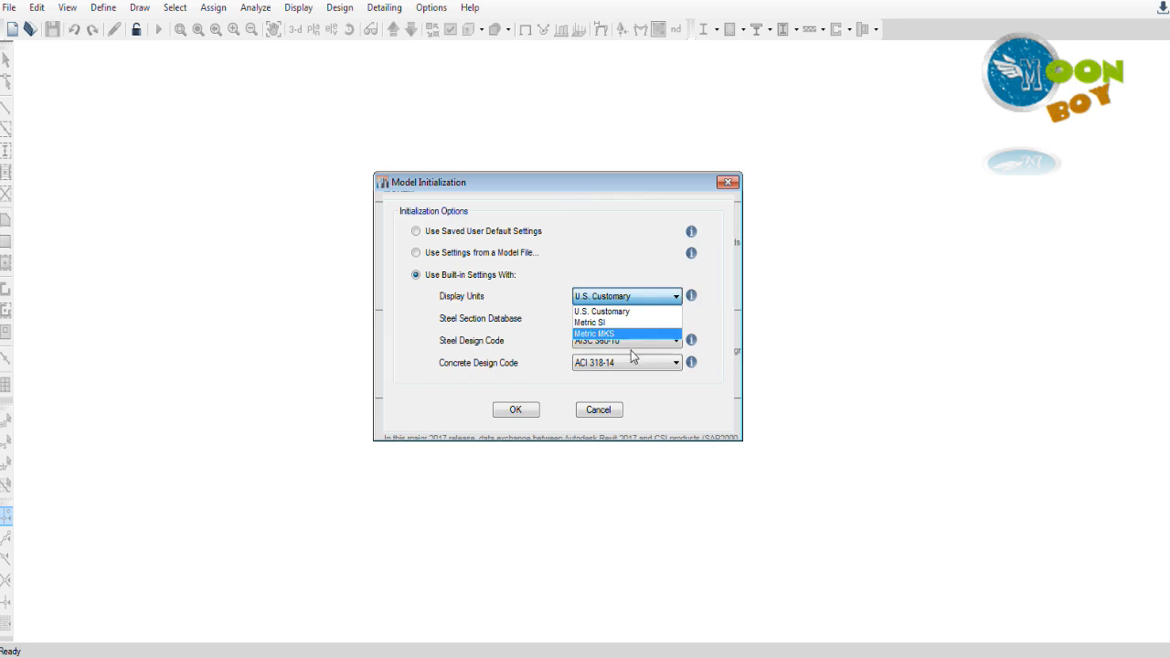
pyautogui.click(614, 323)
pyautogui.click(613, 323)
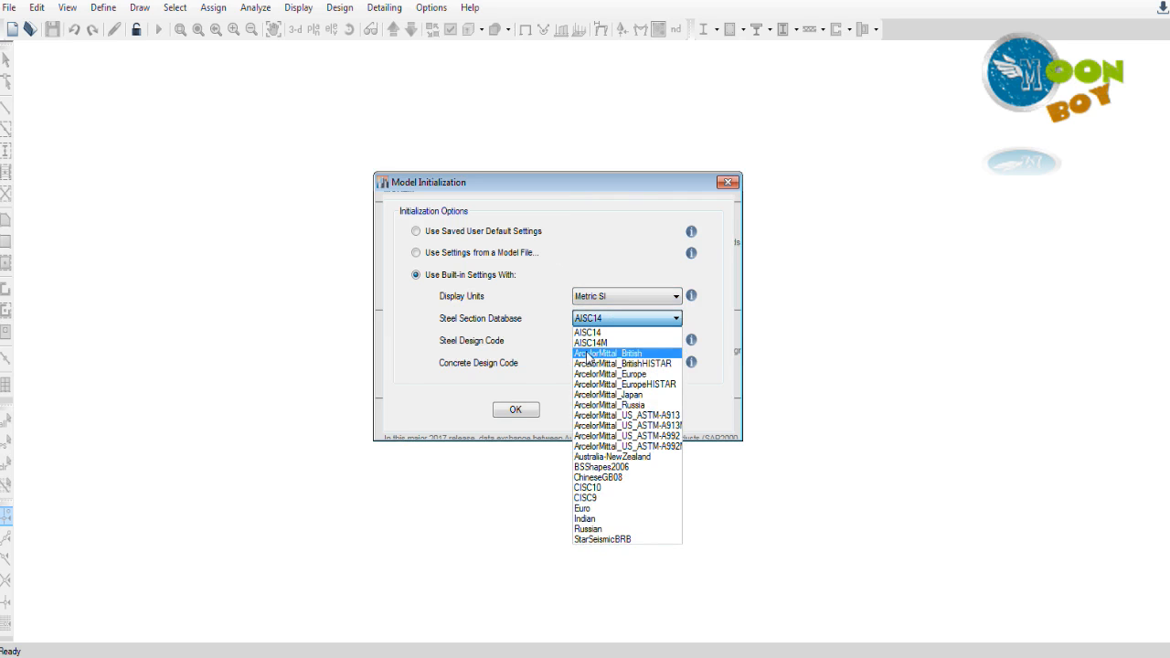
pyautogui.click(591, 518)
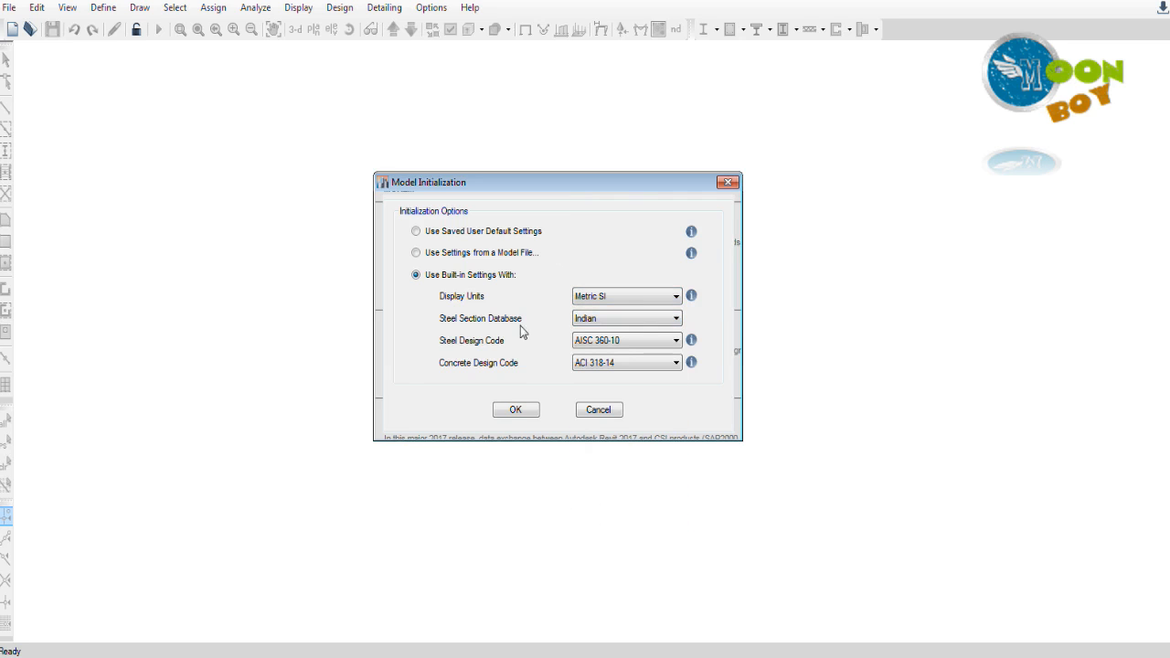
# Step: Set the steel design code to IS 800:2007 and the concrete design code to IS 456:2000, and accept the initialization
pyautogui.click(612, 342)
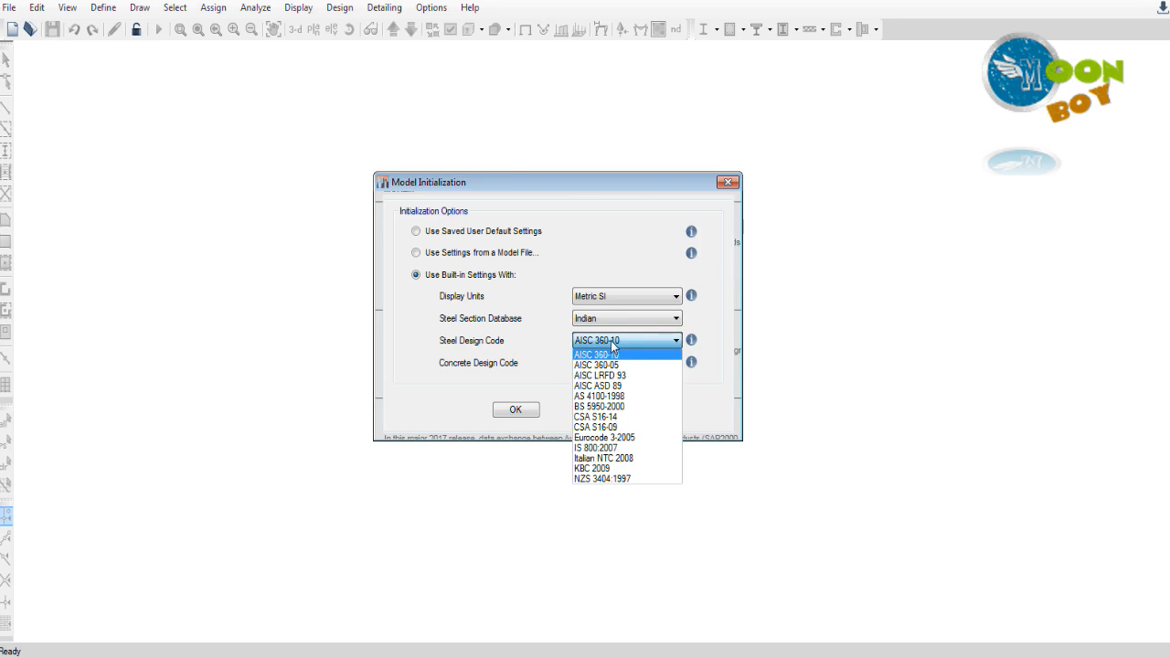
pyautogui.click(596, 448)
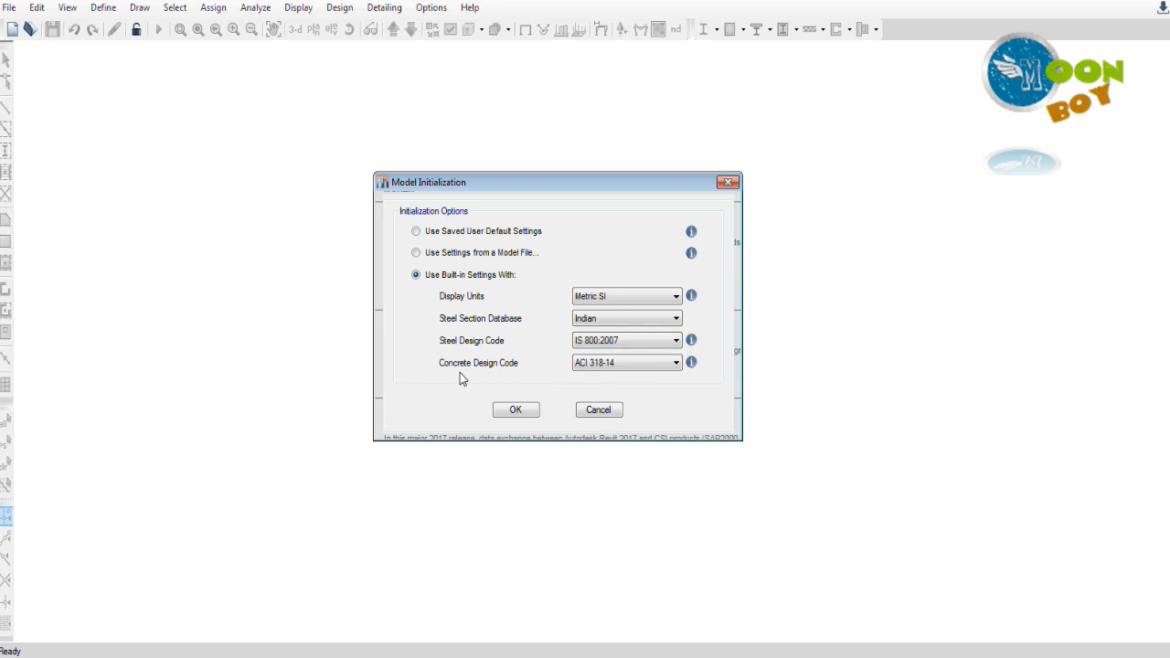
pyautogui.click(596, 368)
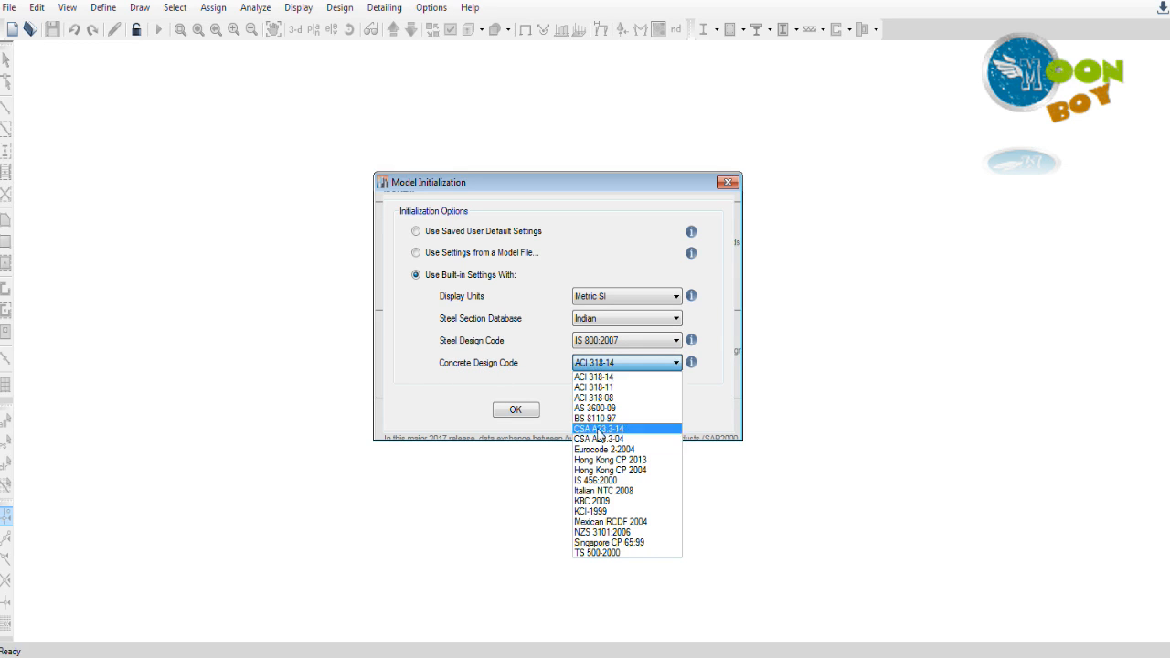
pyautogui.click(595, 479)
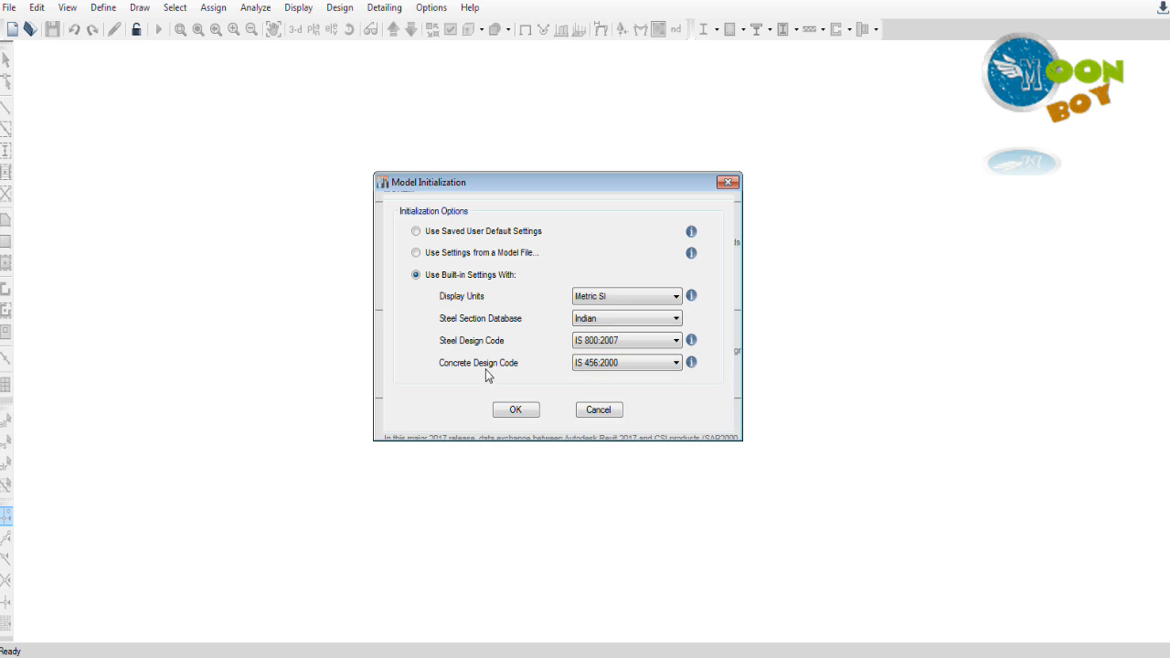
pyautogui.click(514, 411)
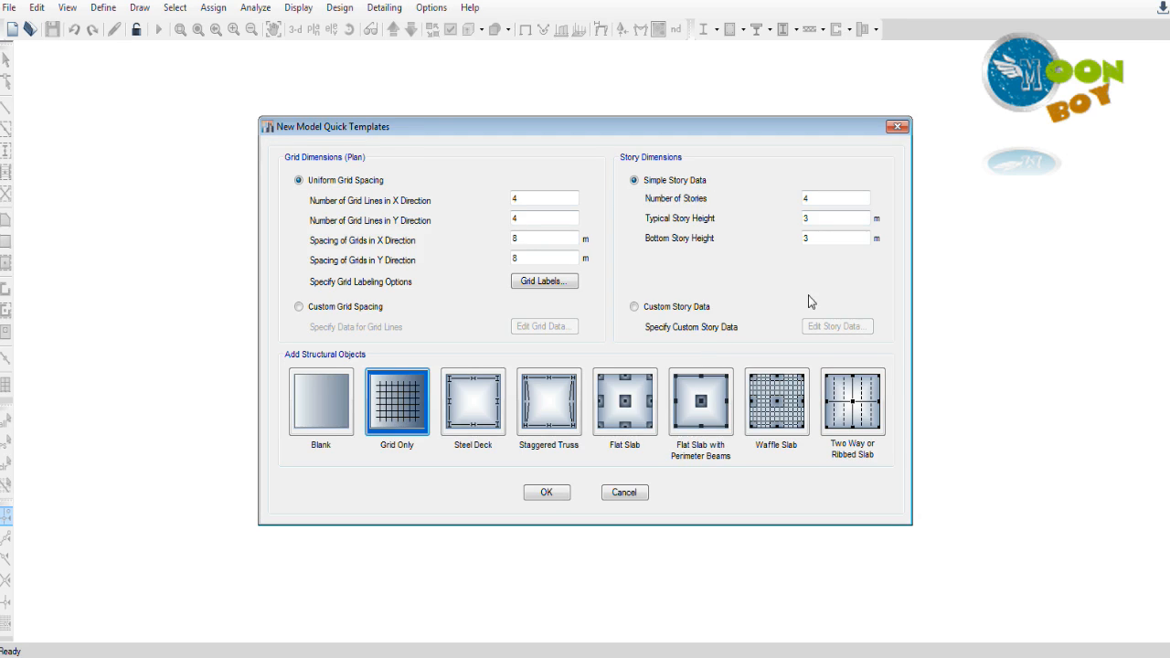
# Step: Define simple story data with 2 stories, a typical story height of 1.5 m and a bottom story height of 6 m
pyautogui.moveTo(632, 132); pyautogui.dragTo(676, 108)
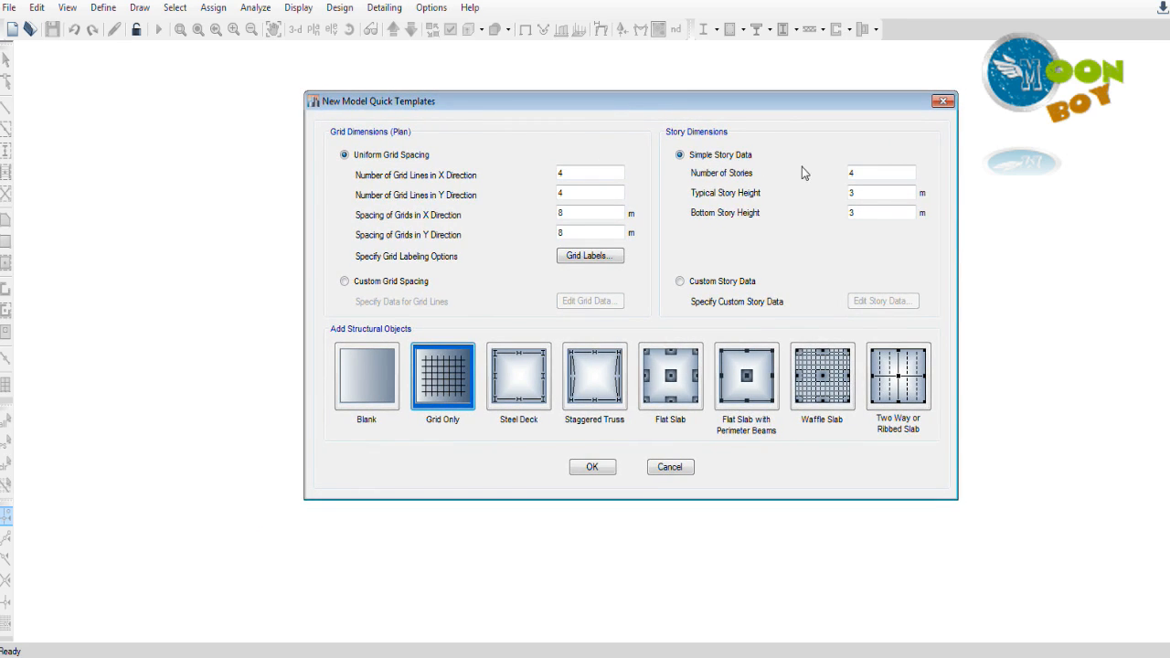
pyautogui.moveTo(864, 173); pyautogui.dragTo(738, 163)
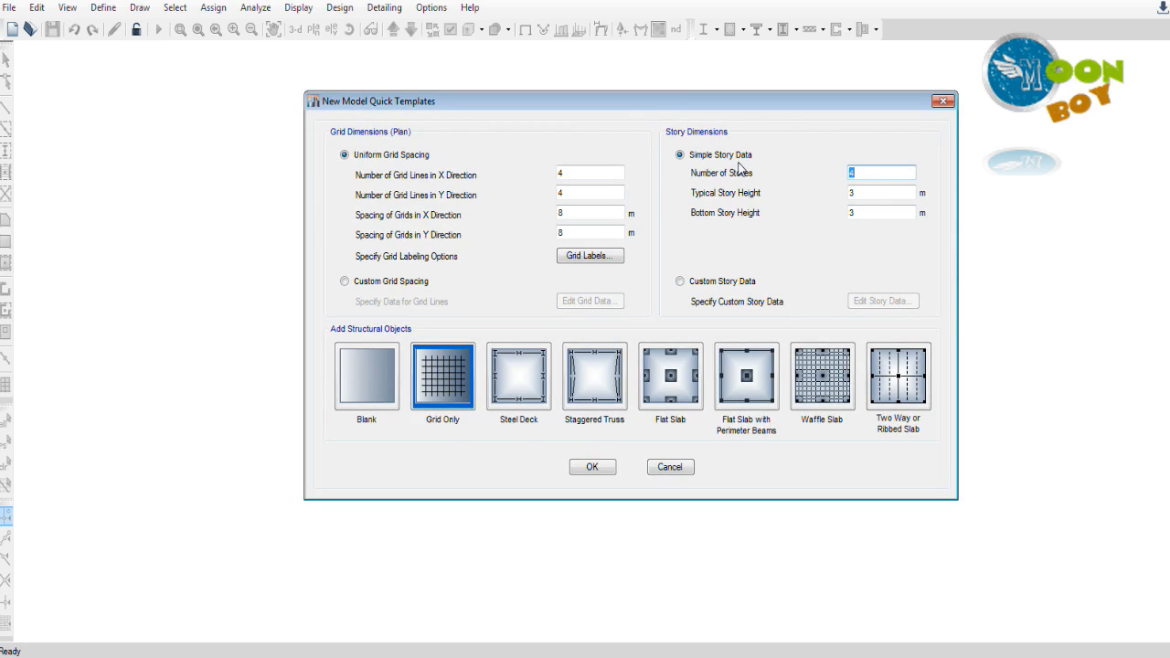
pyautogui.write('2')
pyautogui.press('Tab')
pyautogui.write('1.5')
pyautogui.press('Tab')
pyautogui.write('6')
pyautogui.click(888, 192)
pyautogui.click(873, 211)
# Step: Set the uniform grid to 3 grid lines in the X direction and 7 in the Y direction
pyautogui.moveTo(637, 93); pyautogui.dragTo(685, 100)
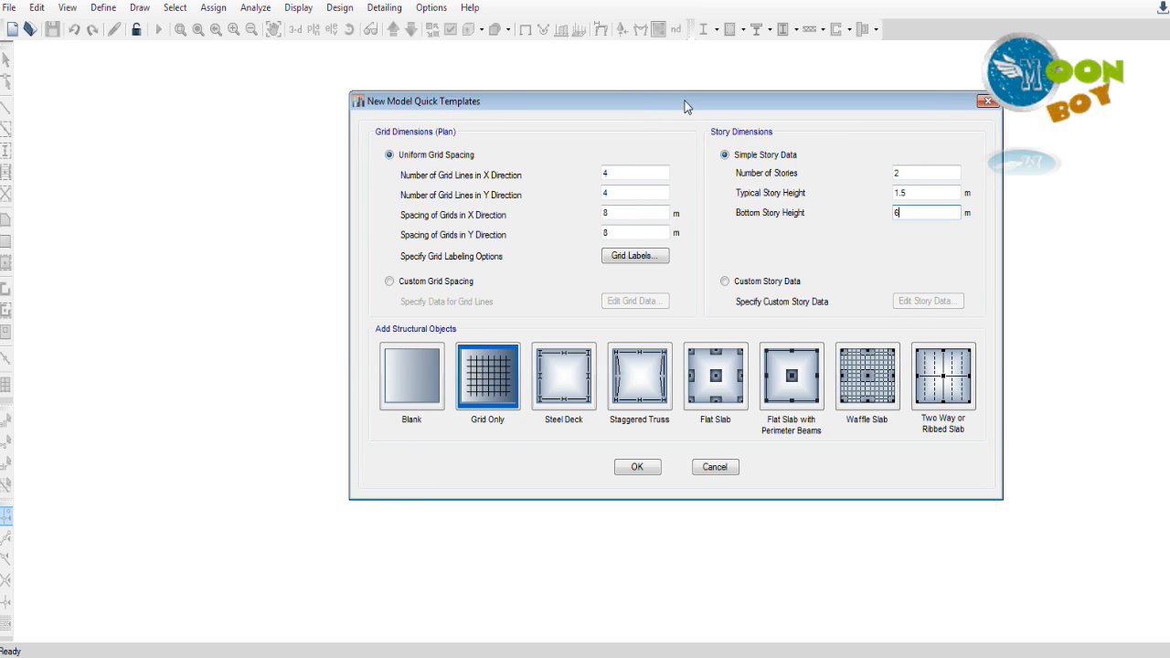
pyautogui.moveTo(614, 105); pyautogui.dragTo(557, 107)
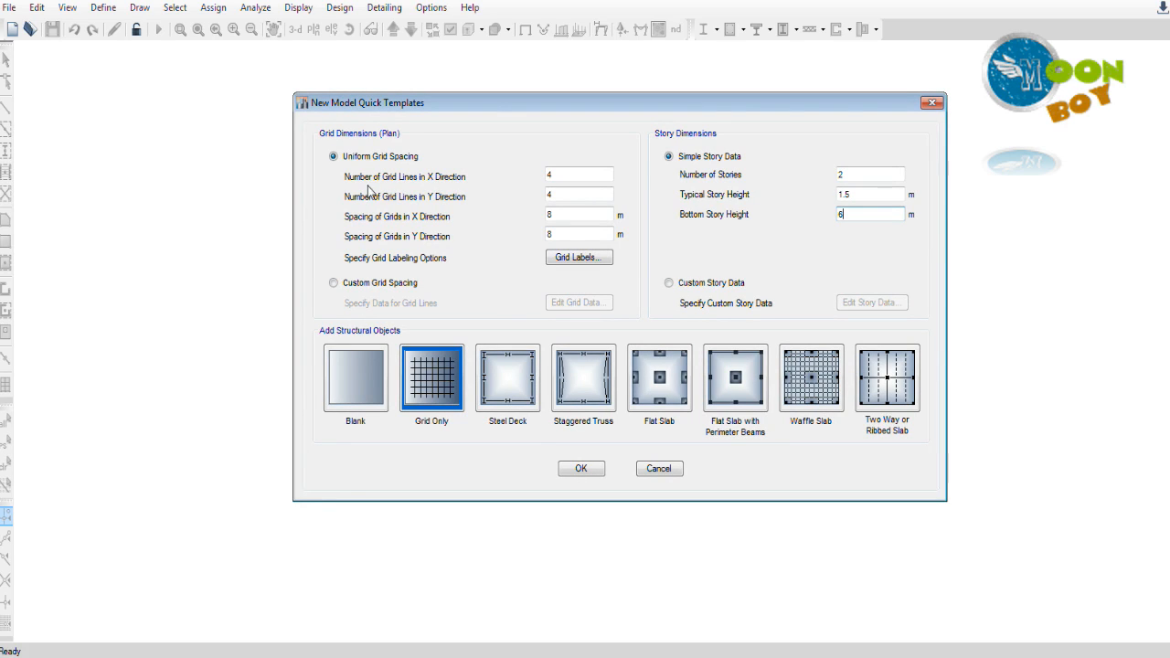
pyautogui.doubleClick(574, 175)
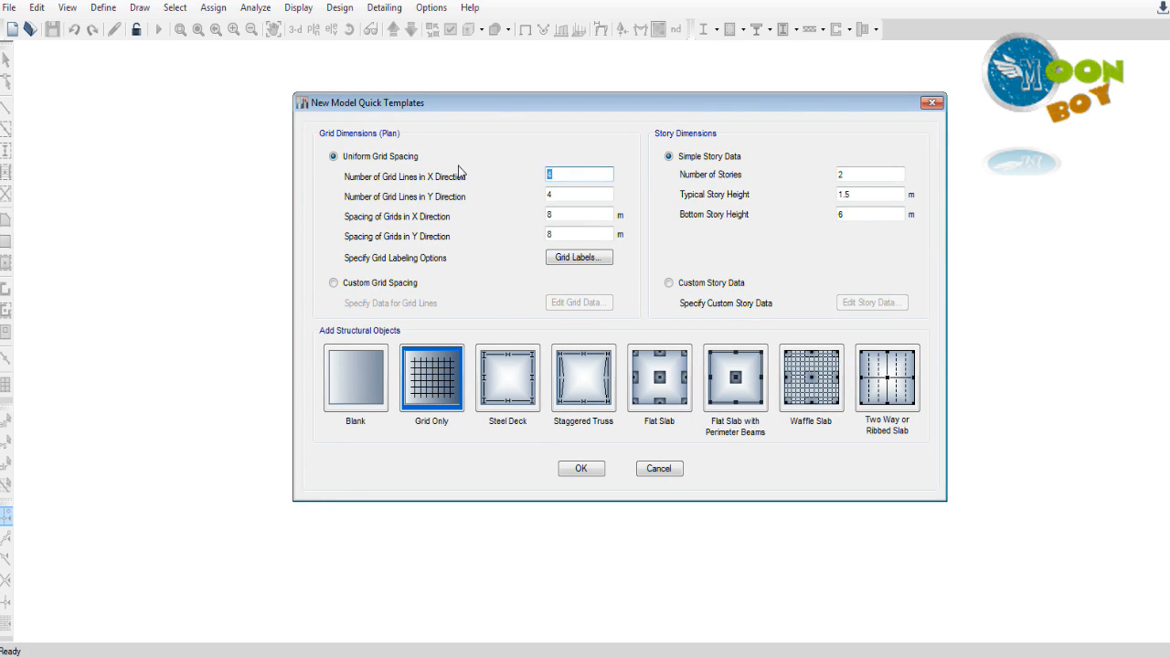
pyautogui.write('3')
pyautogui.doubleClick(562, 198)
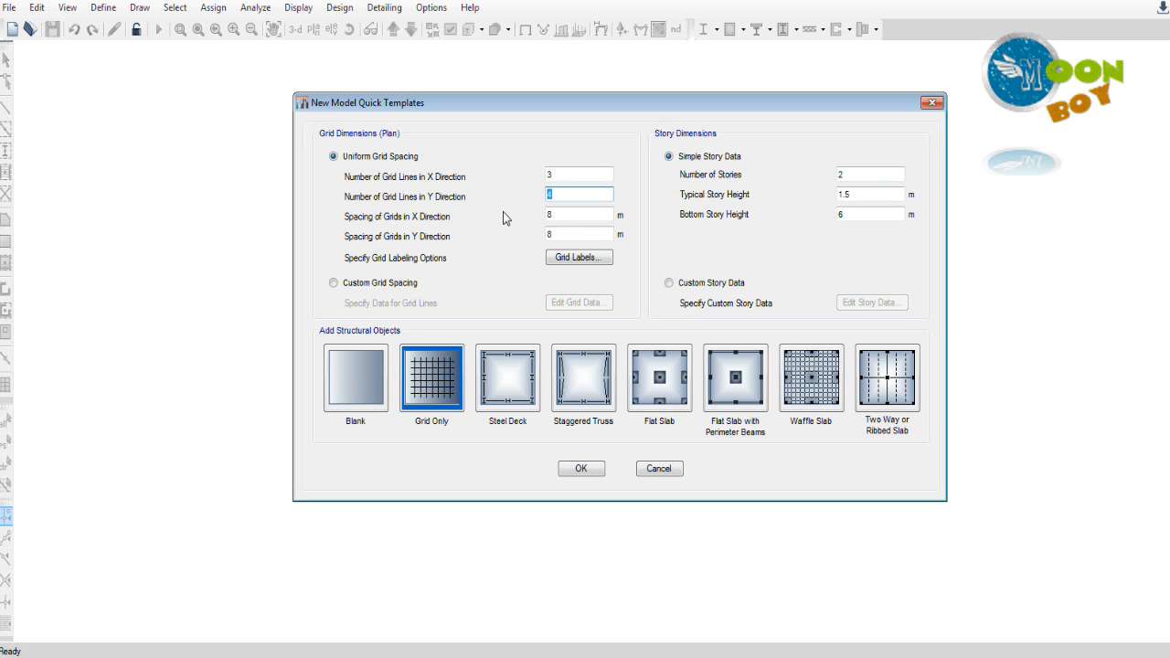
pyautogui.write('7')
pyautogui.press('Tab')
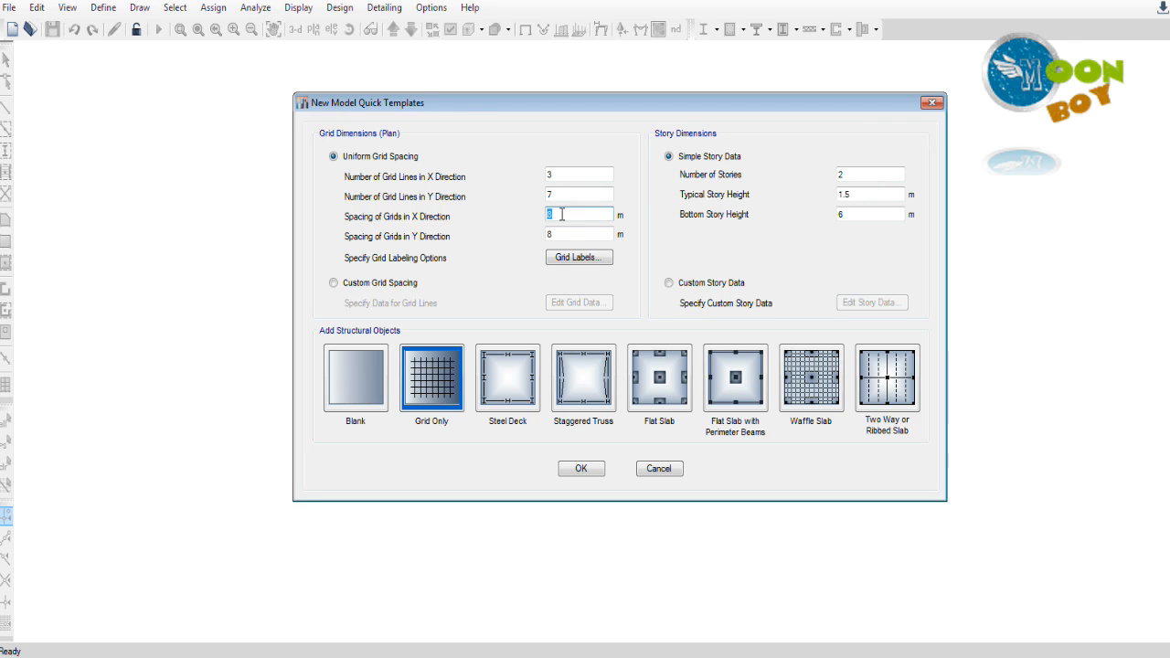
# Step: Set the grid spacing to 7 m in X and 4 m in Y, and create the grid-only model
pyautogui.write('7')
pyautogui.press('Tab')
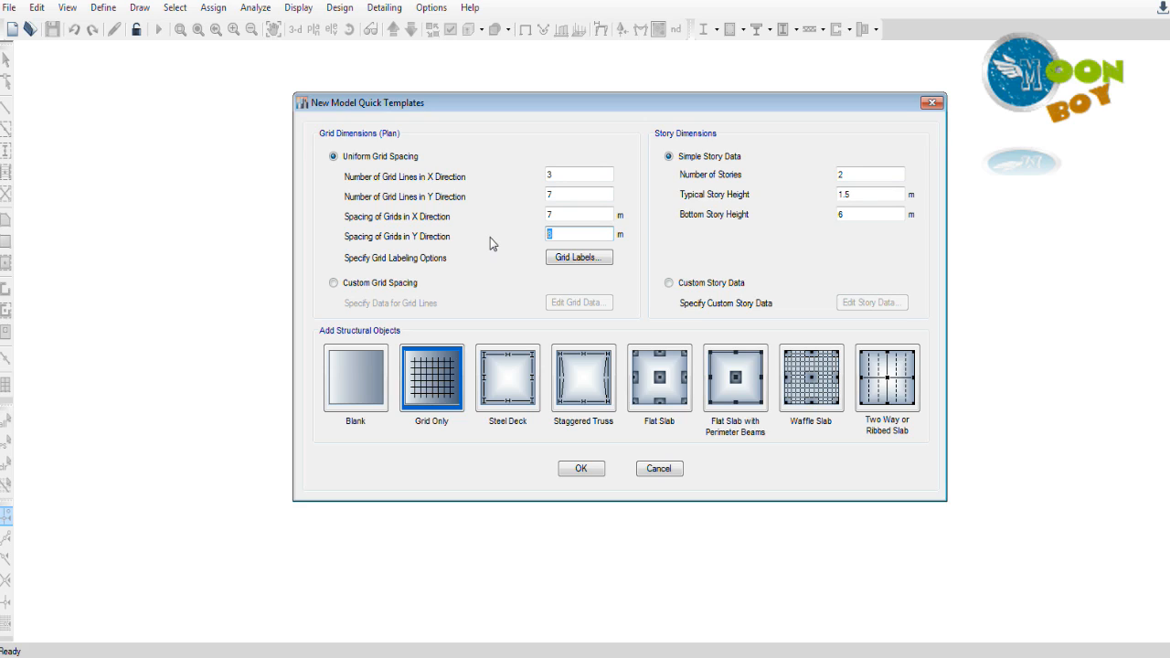
pyautogui.write('4')
pyautogui.click(551, 214)
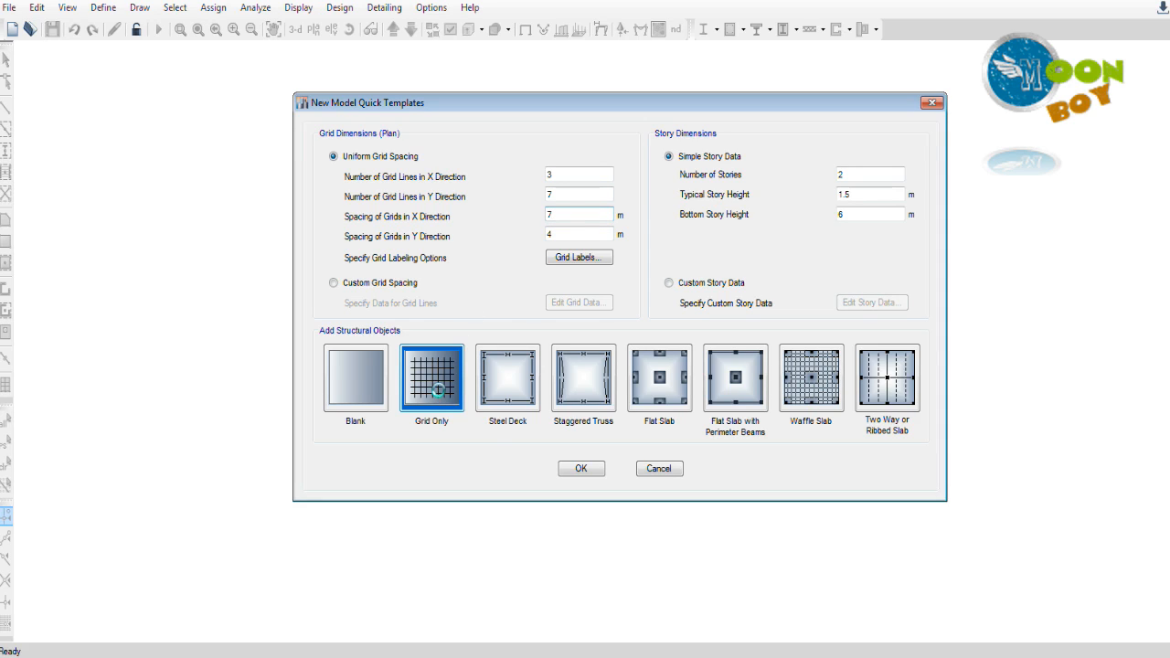
pyautogui.click(578, 465)
pyautogui.click(583, 470)
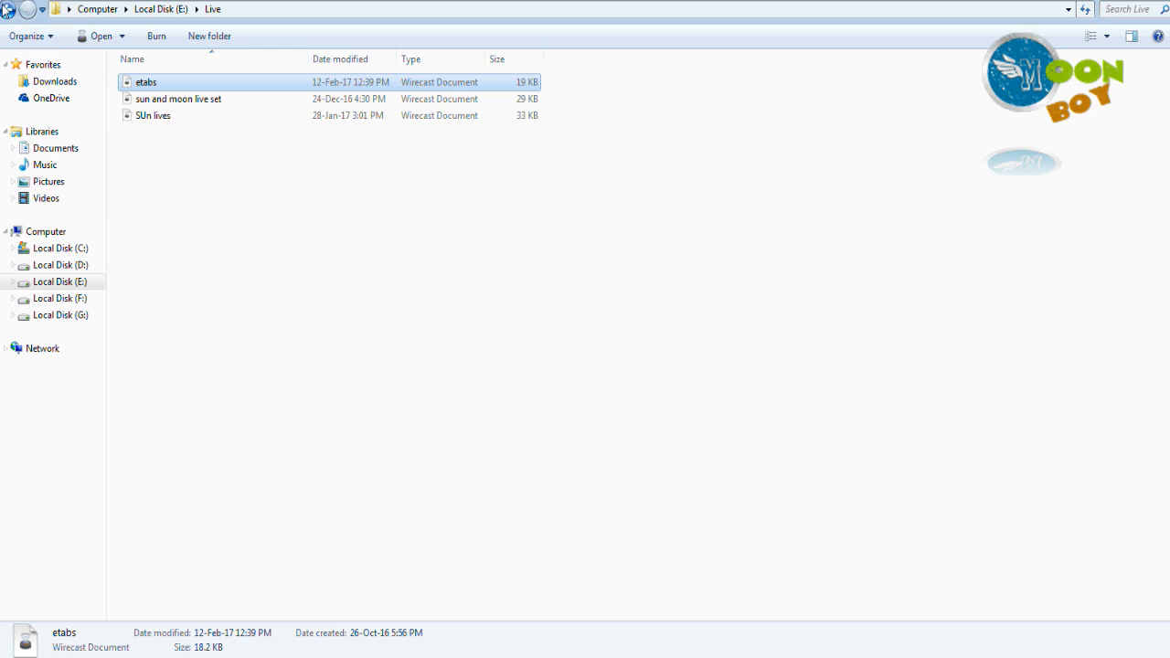
pyautogui.click(7, 10)
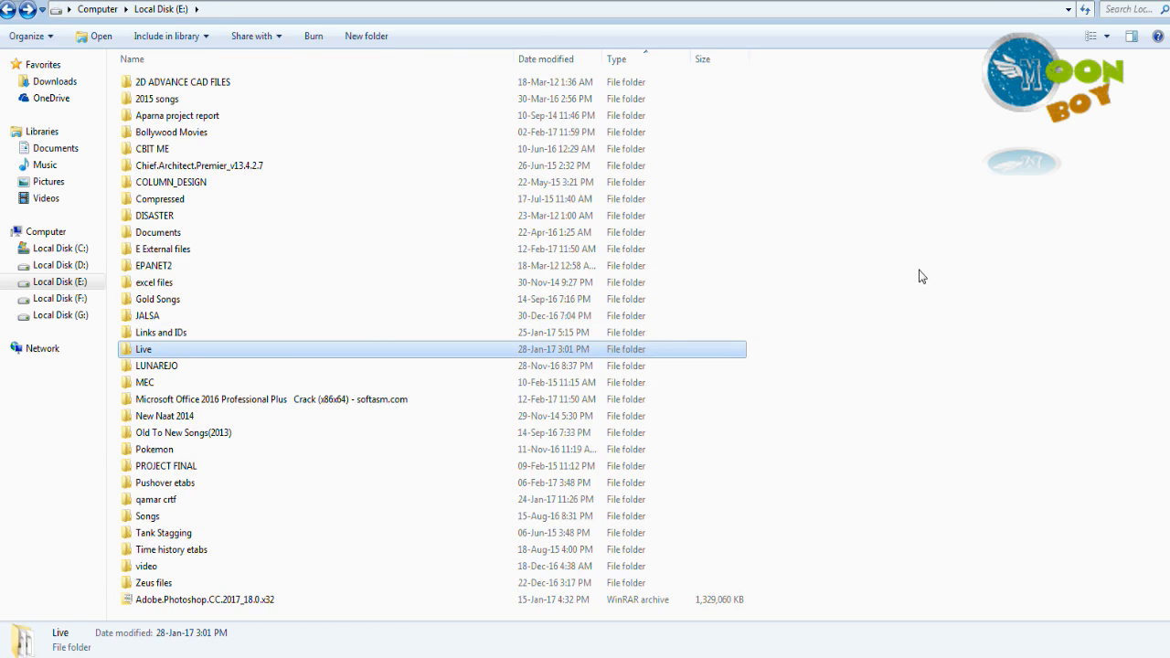
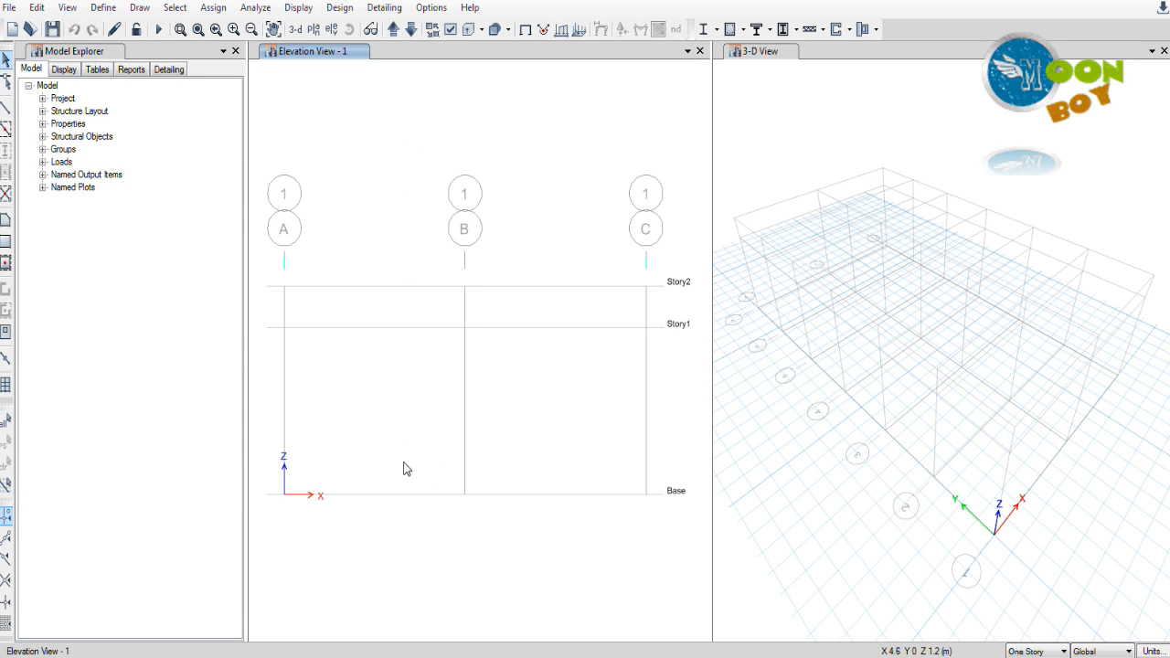
# Step: Import all Steel I/Wide Flange frame sections from the Indian property file, from ISHB150-1 through ISWB600-2
pyautogui.click(104, 7)
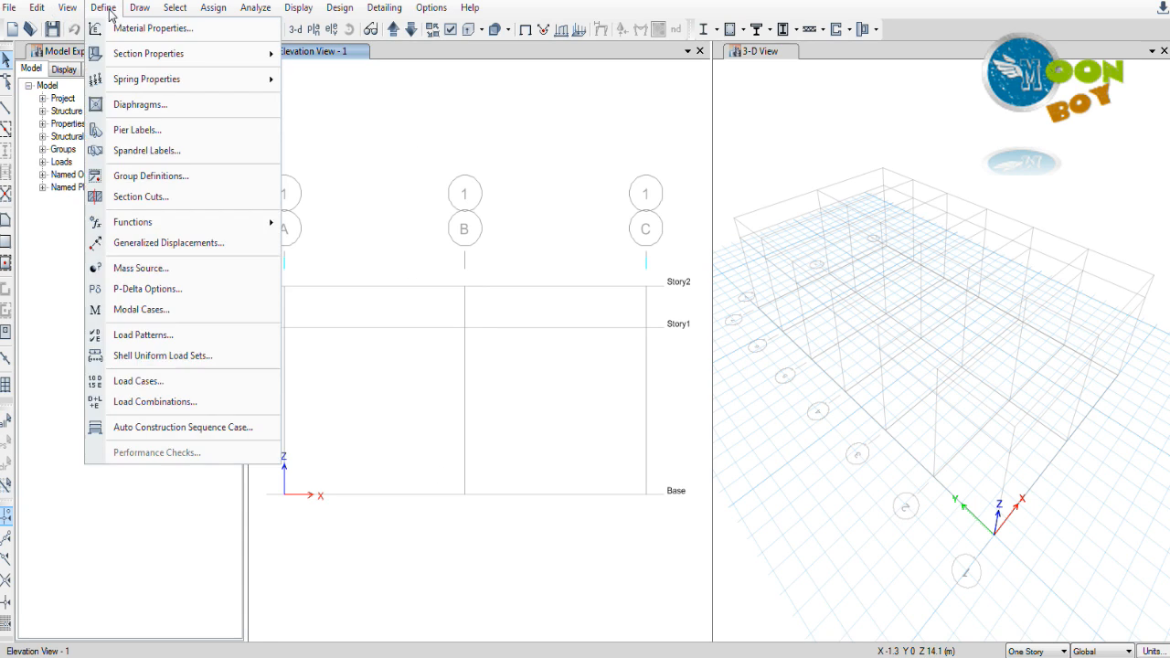
pyautogui.moveTo(140, 60)
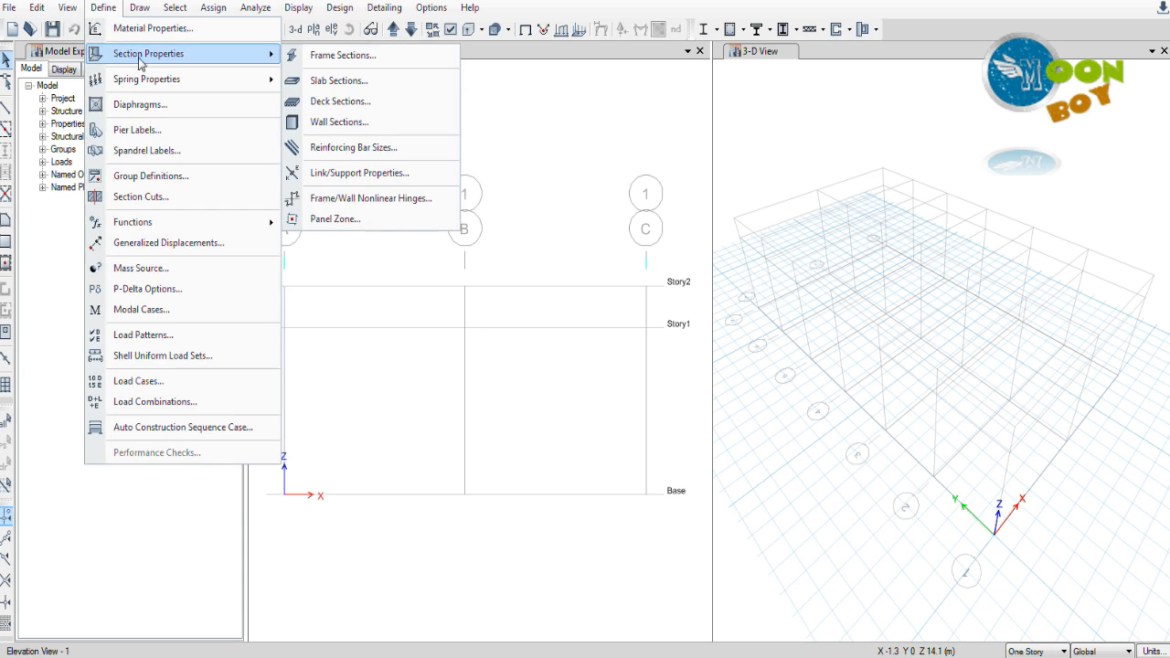
pyautogui.click(353, 57)
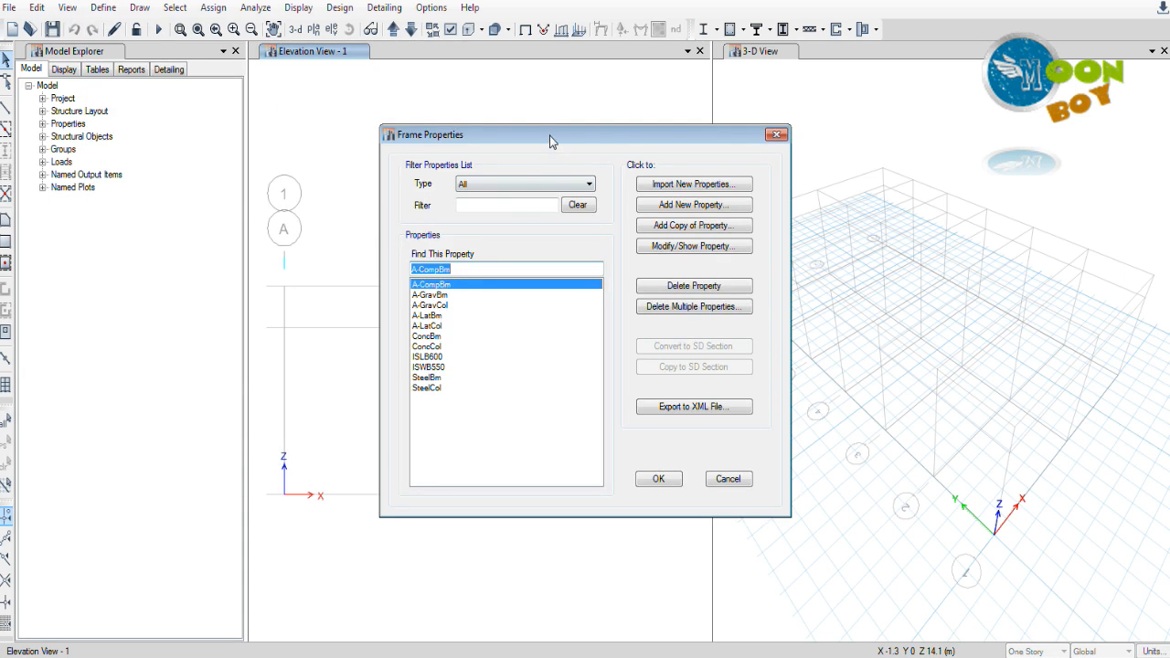
pyautogui.moveTo(551, 141); pyautogui.dragTo(456, 144)
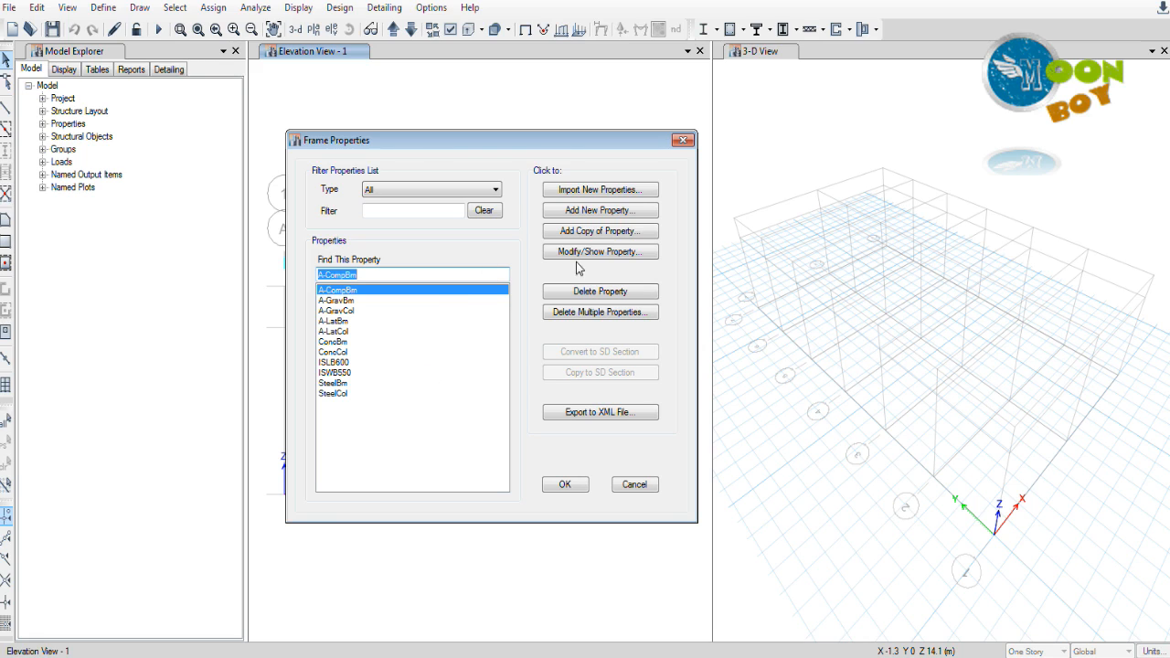
pyautogui.click(592, 210)
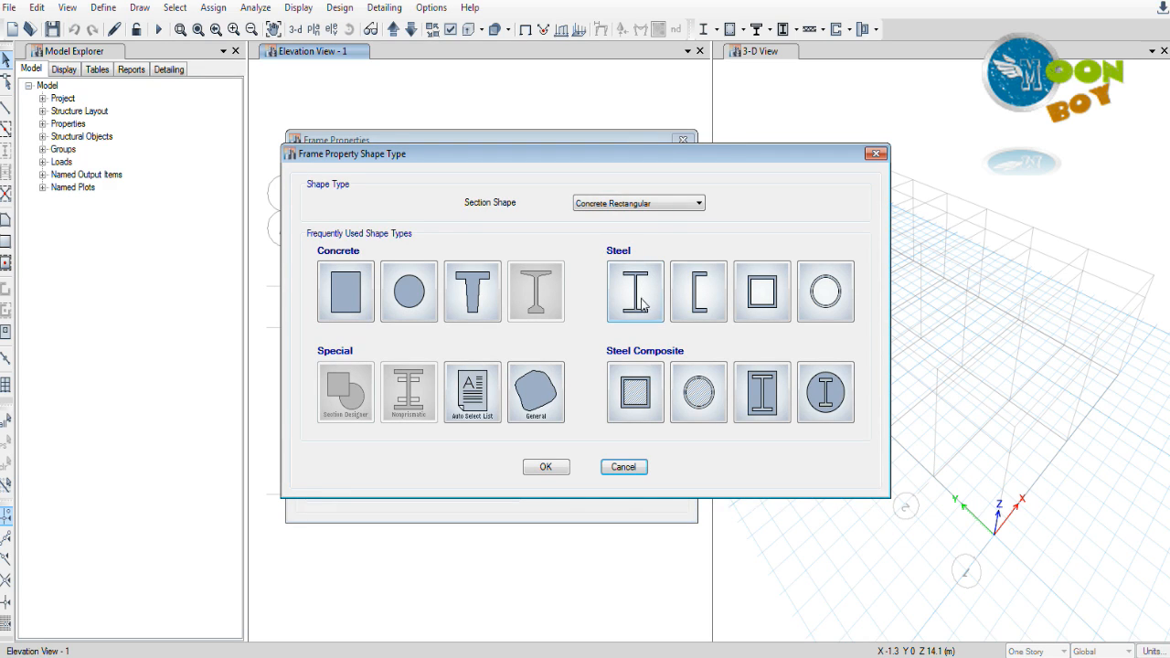
pyautogui.click(631, 205)
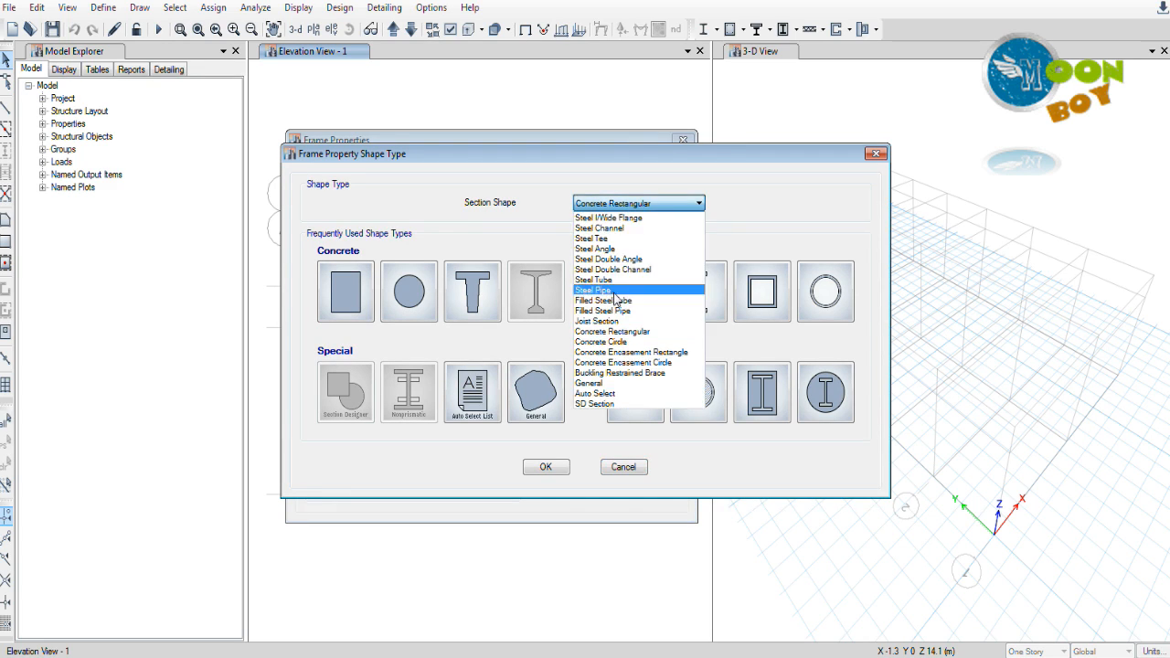
pyautogui.click(599, 217)
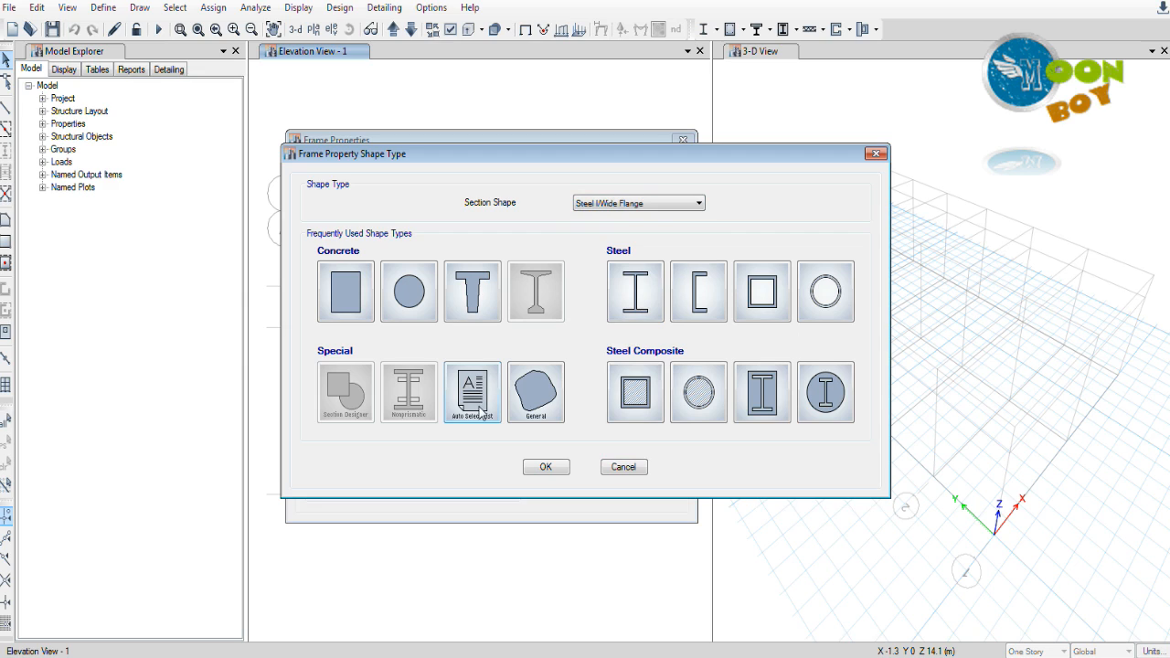
pyautogui.click(630, 309)
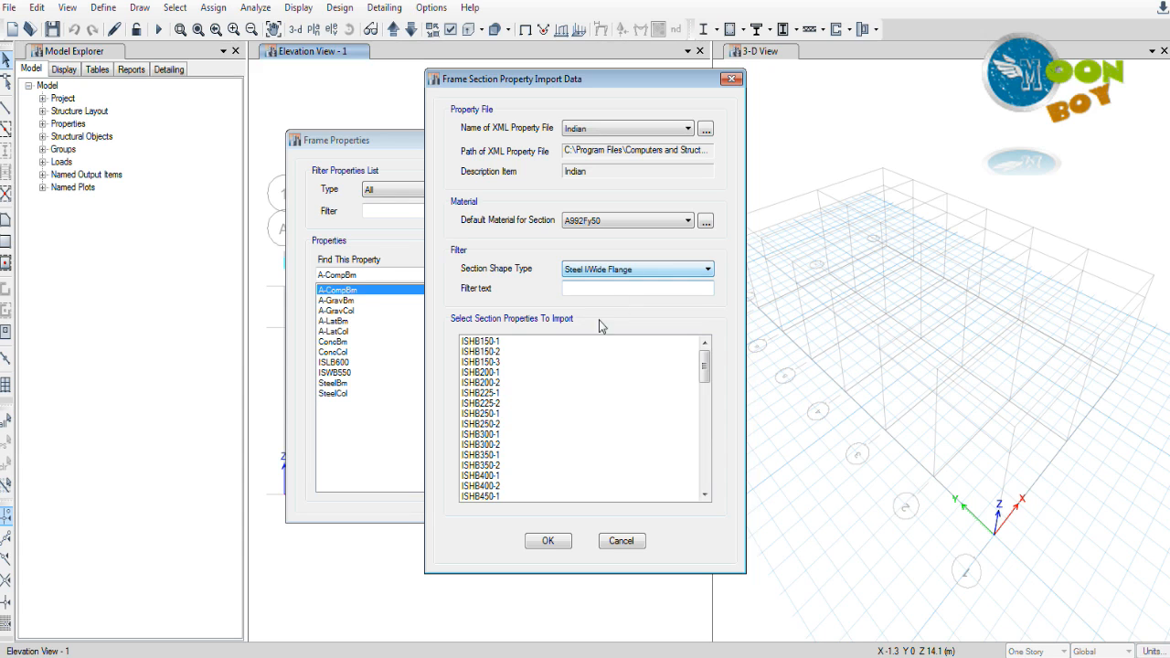
pyautogui.moveTo(567, 348); pyautogui.dragTo(475, 577)
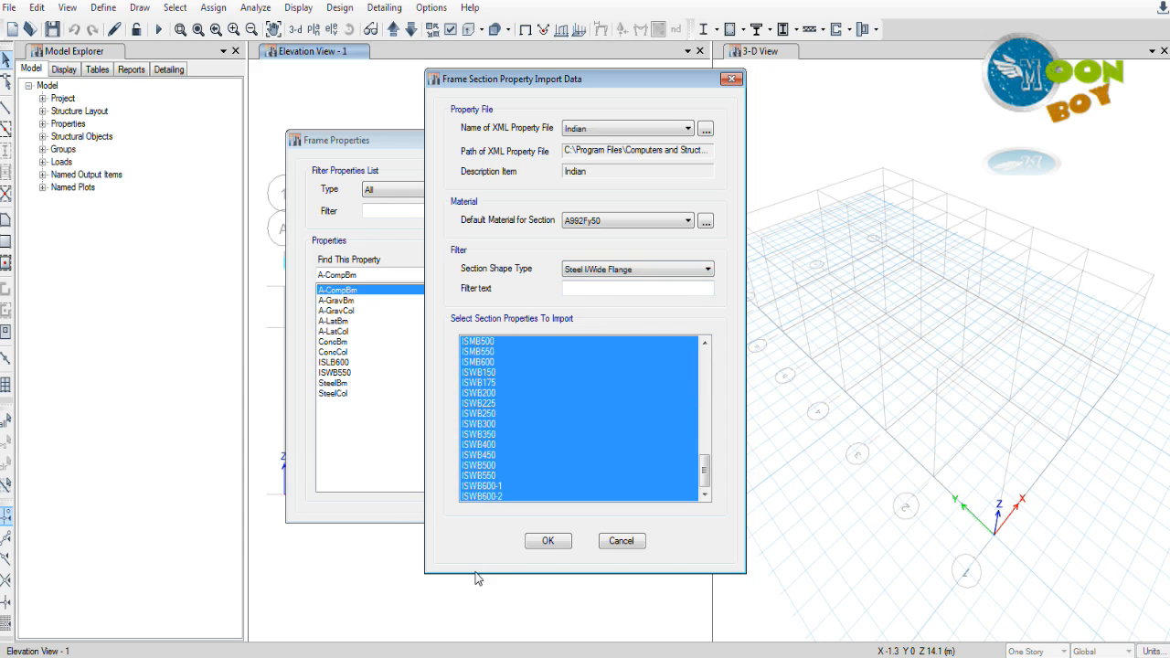
pyautogui.click(548, 540)
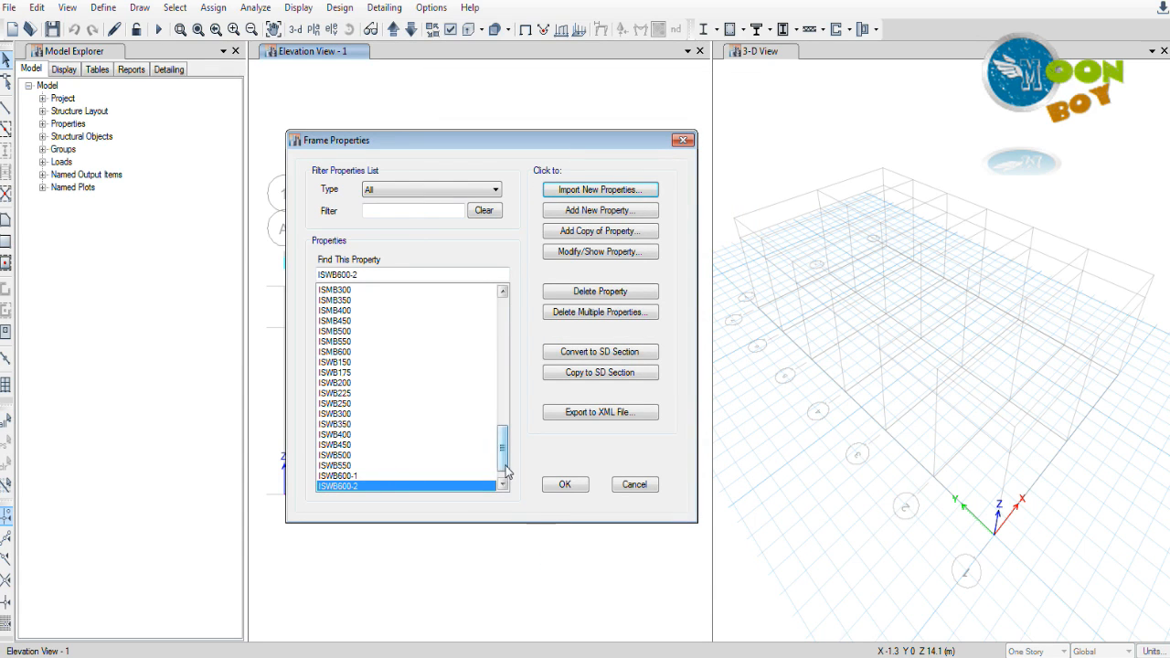
# Step: Create a steel Auto Select frame section and add all imported Indian sections, ISHB150-1 through ISWB600-2, to its auto select list
pyautogui.moveTo(505, 450); pyautogui.dragTo(503, 477)
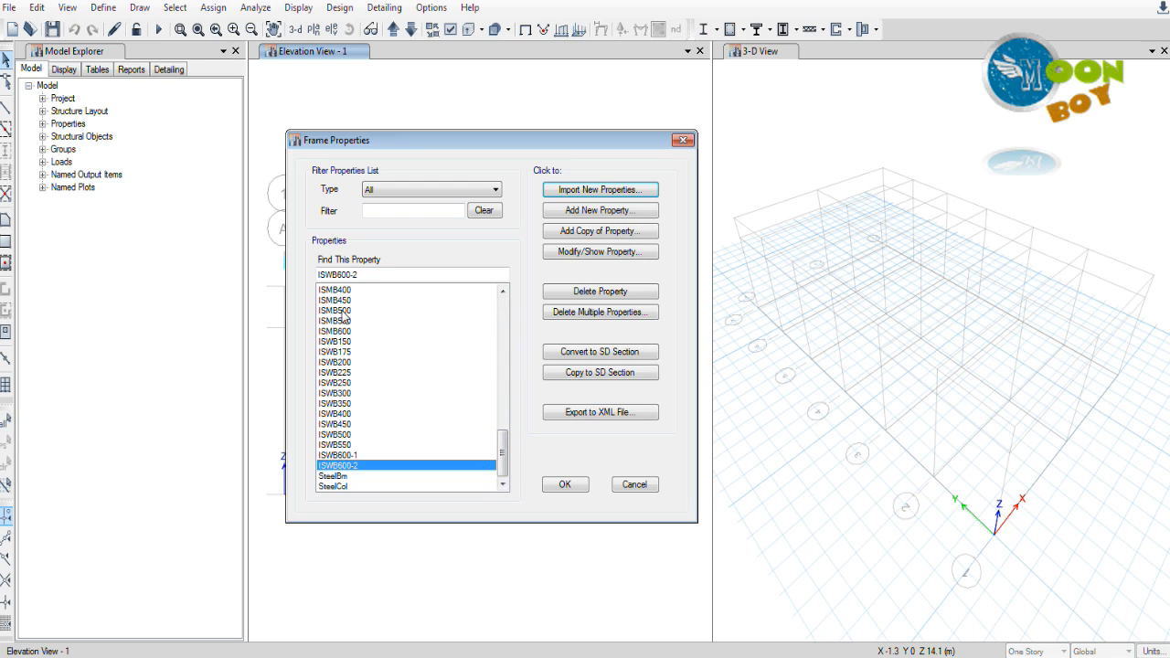
pyautogui.moveTo(502, 461); pyautogui.dragTo(503, 317)
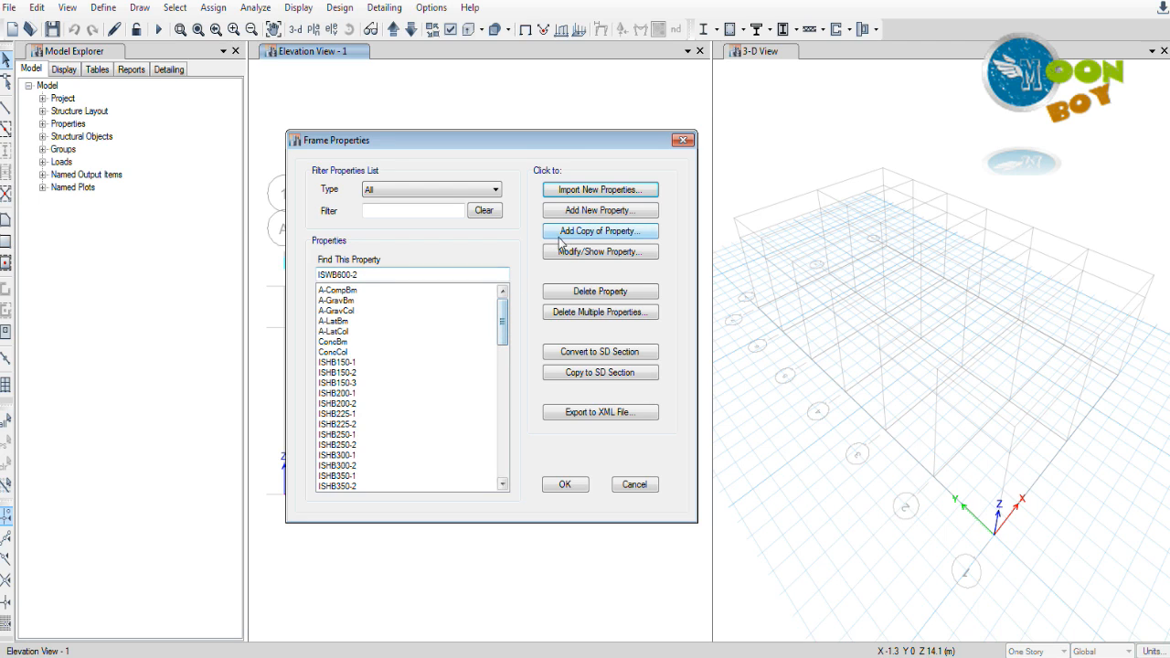
pyautogui.click(590, 212)
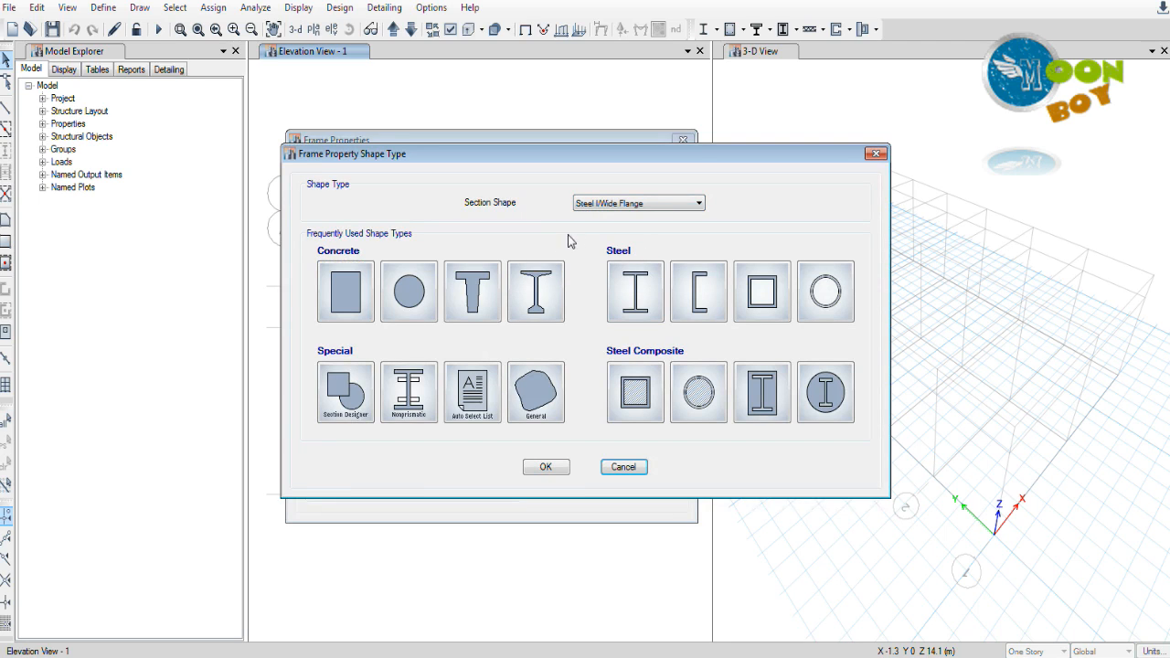
pyautogui.click(473, 406)
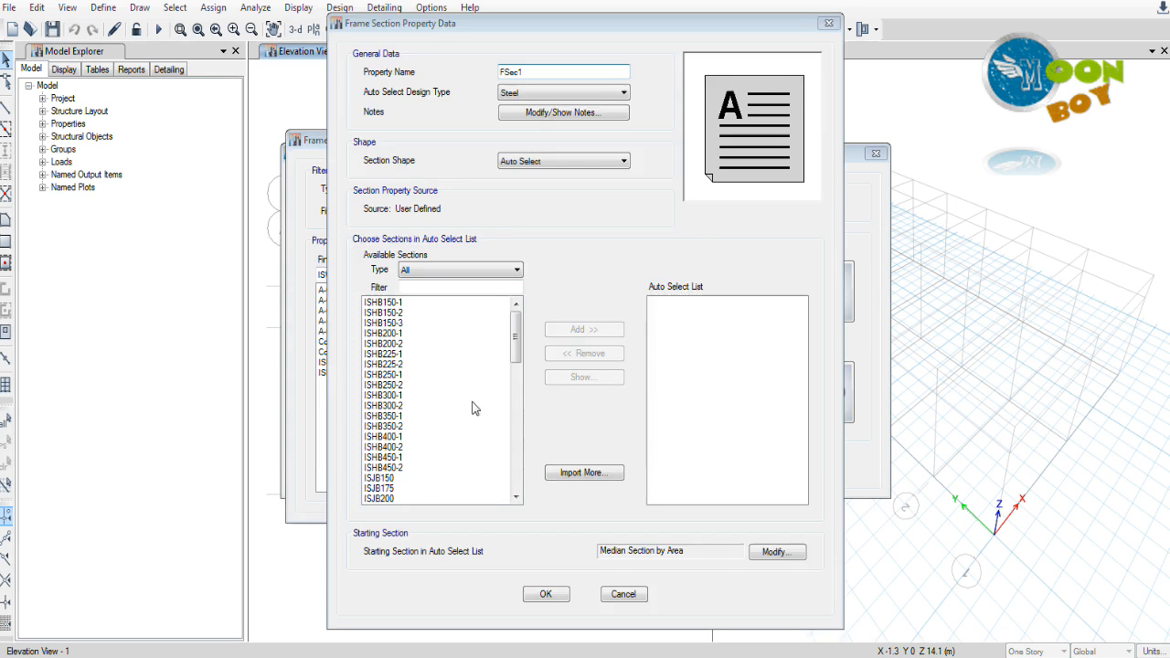
pyautogui.click(514, 345)
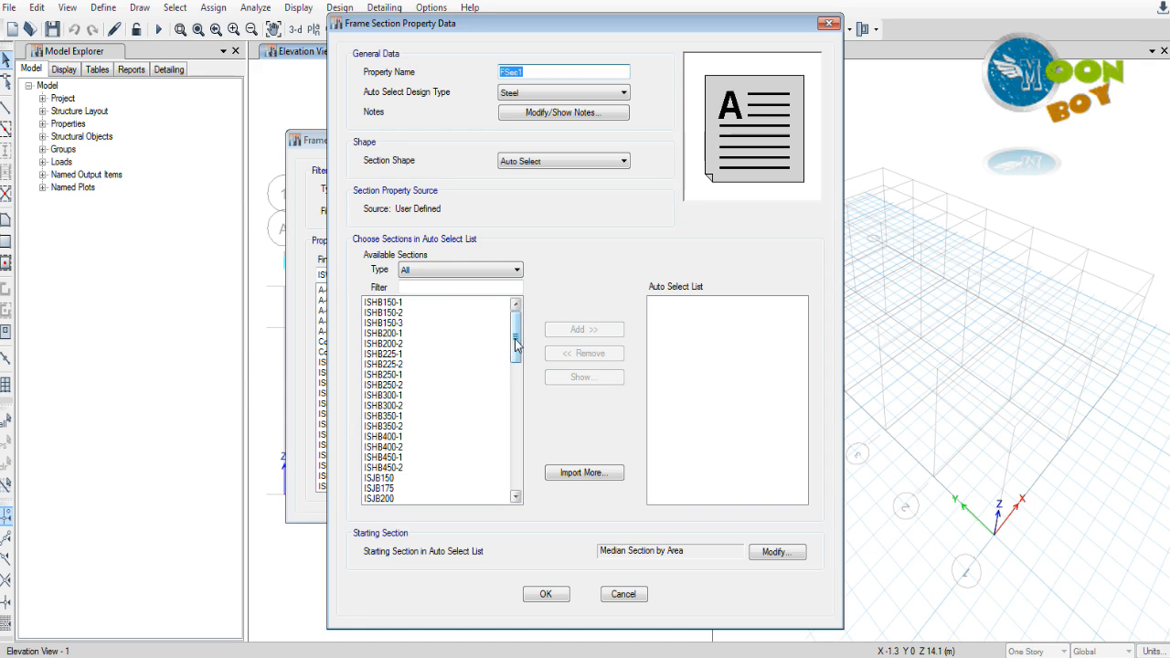
pyautogui.moveTo(384, 303); pyautogui.dragTo(399, 485)
pyautogui.moveTo(514, 471)
pyautogui.mouseDown()
pyautogui.moveTo(514, 343)
pyautogui.moveTo(515, 480)
pyautogui.mouseUp()
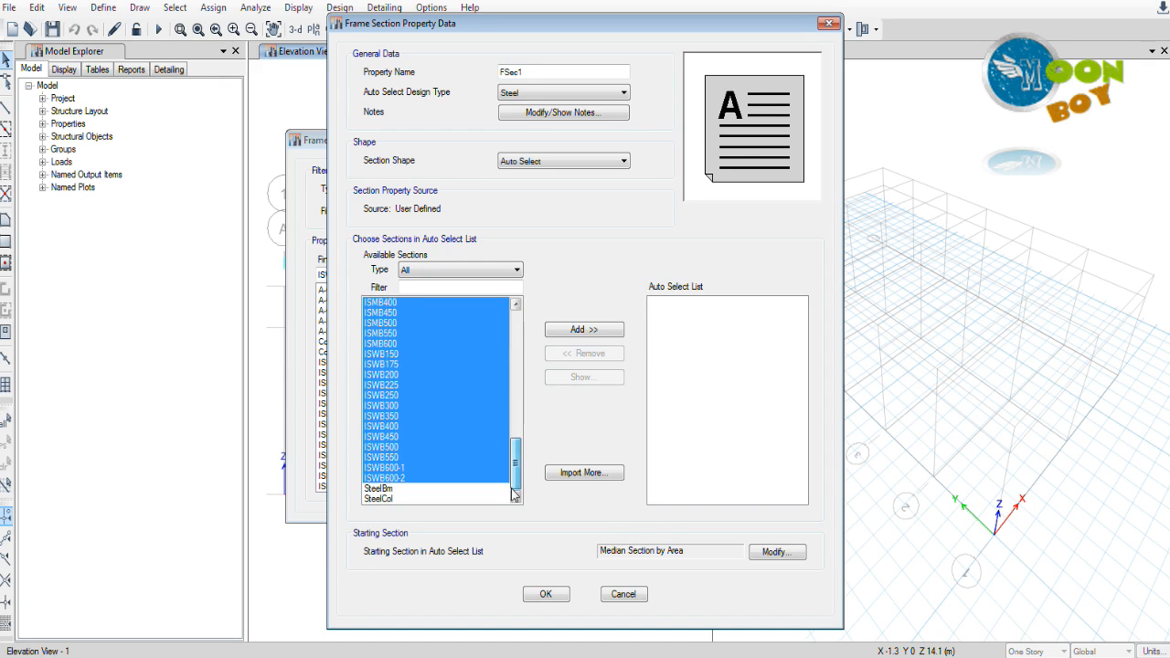
pyautogui.click(592, 334)
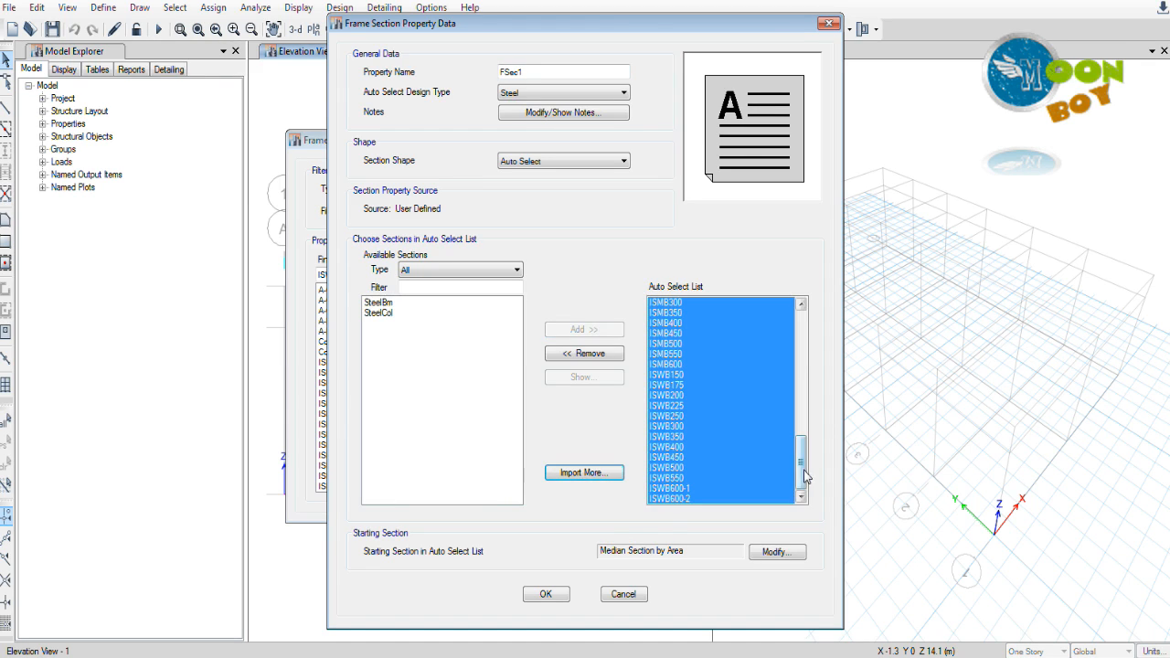
pyautogui.moveTo(803, 468); pyautogui.dragTo(805, 319)
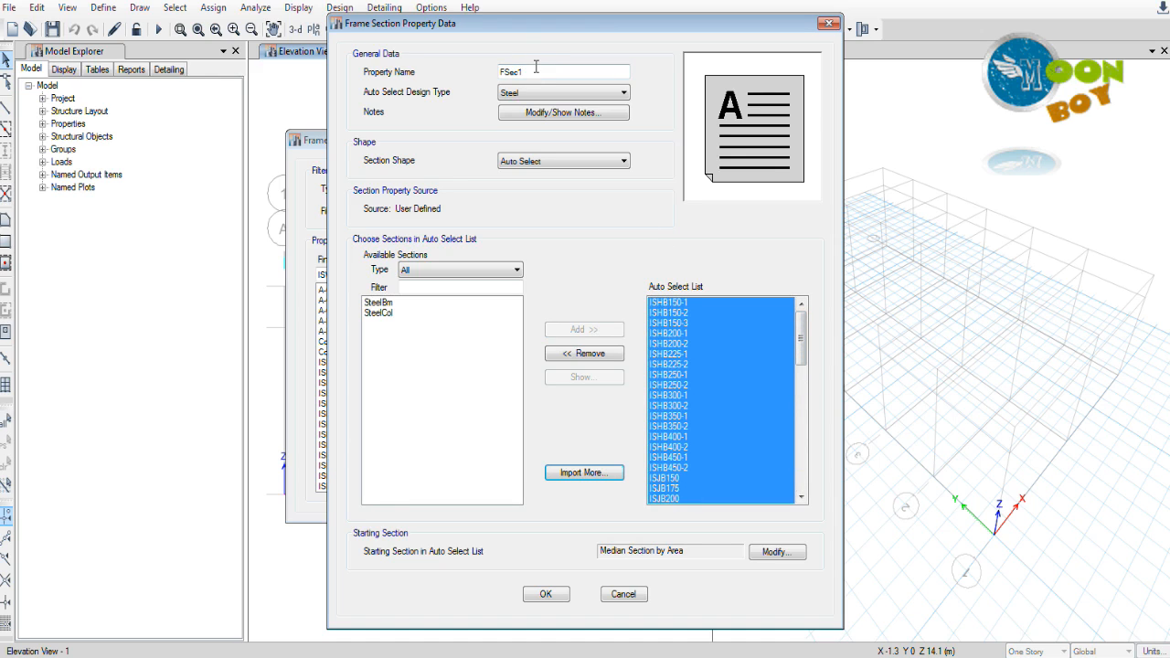
# Step: Name the auto select section Truss Member, check its section list, and accept the frame property definitions
pyautogui.moveTo(536, 72); pyautogui.dragTo(500, 72)
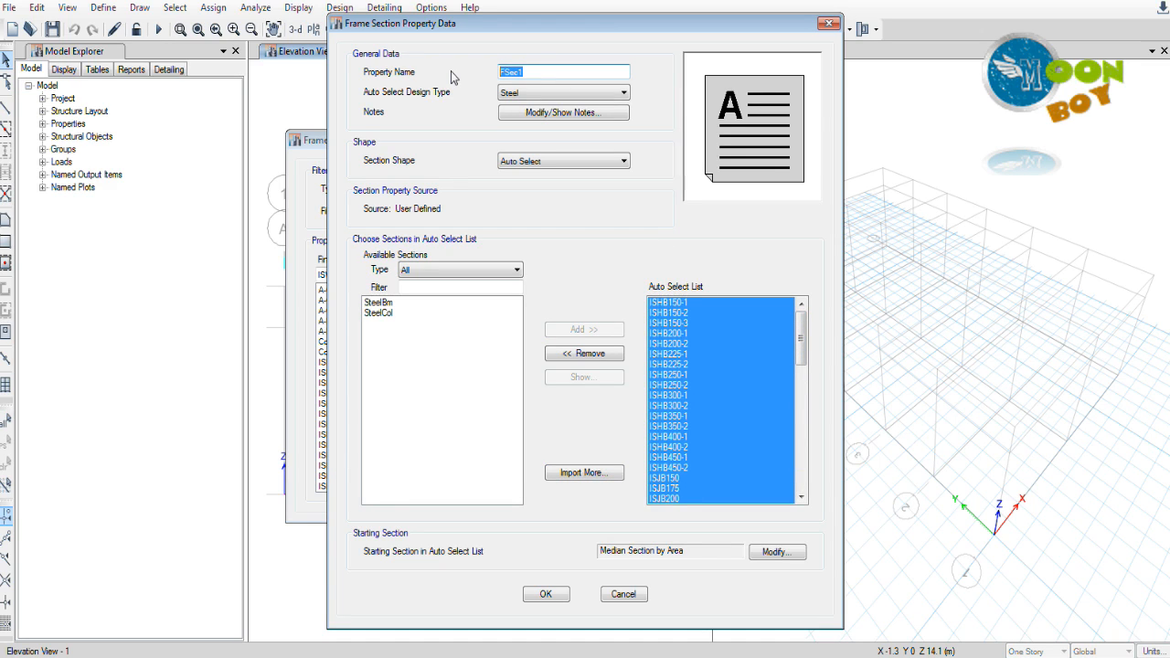
pyautogui.write('Truss Member')
pyautogui.moveTo(609, 30); pyautogui.dragTo(655, 26)
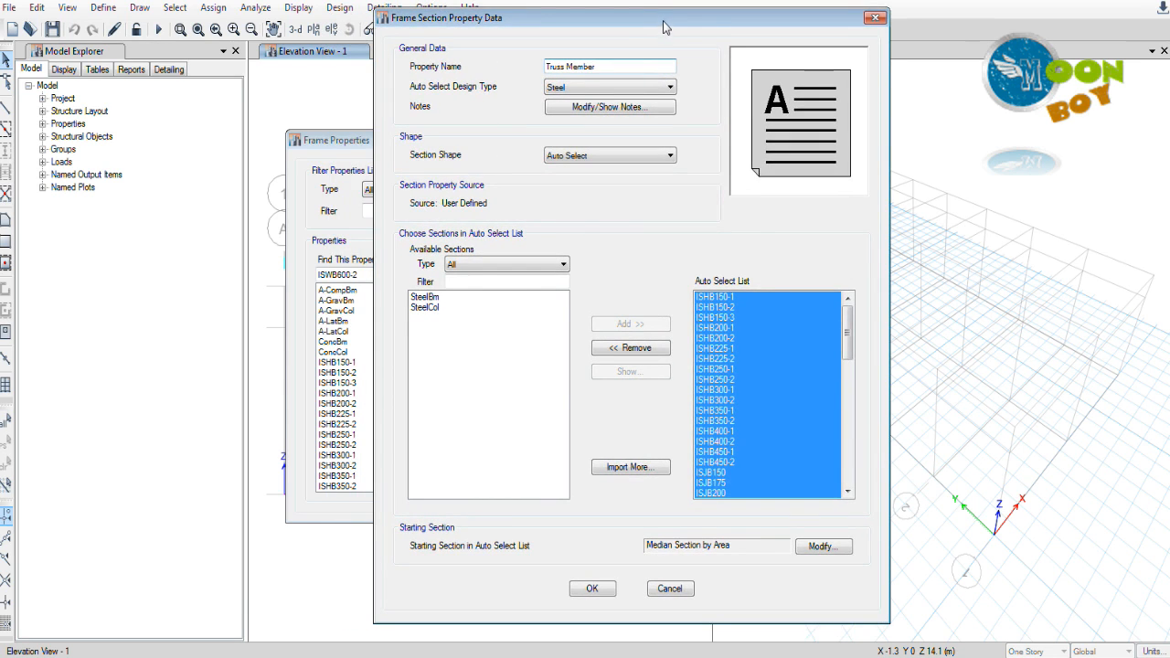
pyautogui.moveTo(665, 28); pyautogui.dragTo(620, 28)
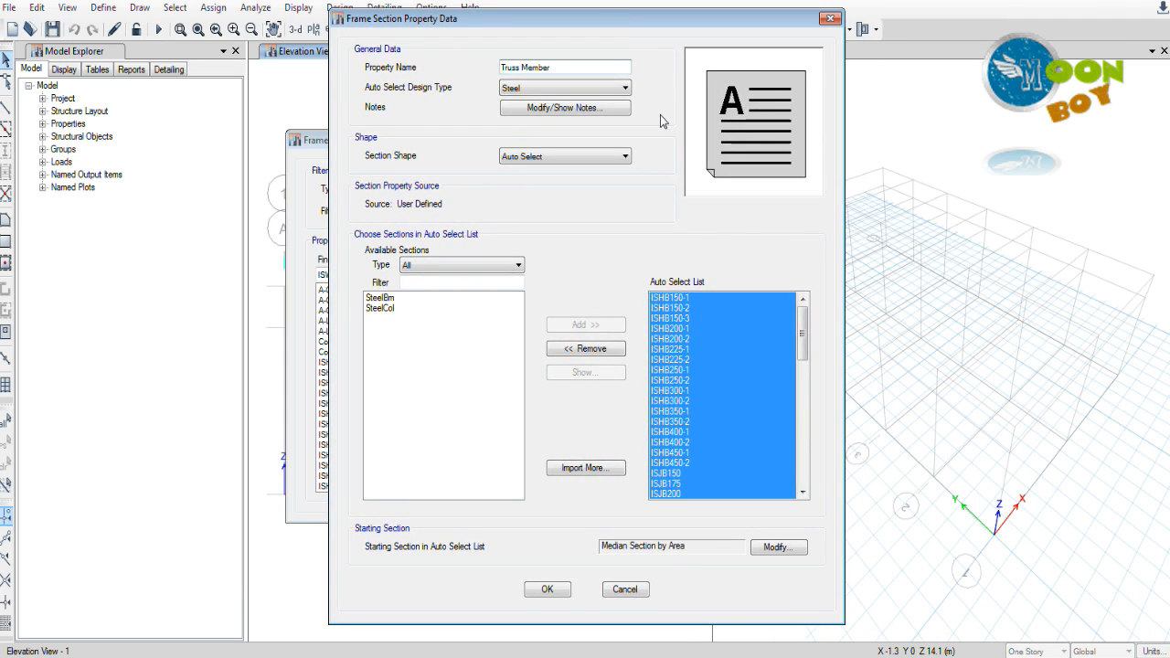
pyautogui.moveTo(802, 334)
pyautogui.mouseDown()
pyautogui.moveTo(801, 471)
pyautogui.moveTo(802, 337)
pyautogui.mouseUp()
pyautogui.moveTo(802, 334); pyautogui.dragTo(805, 492)
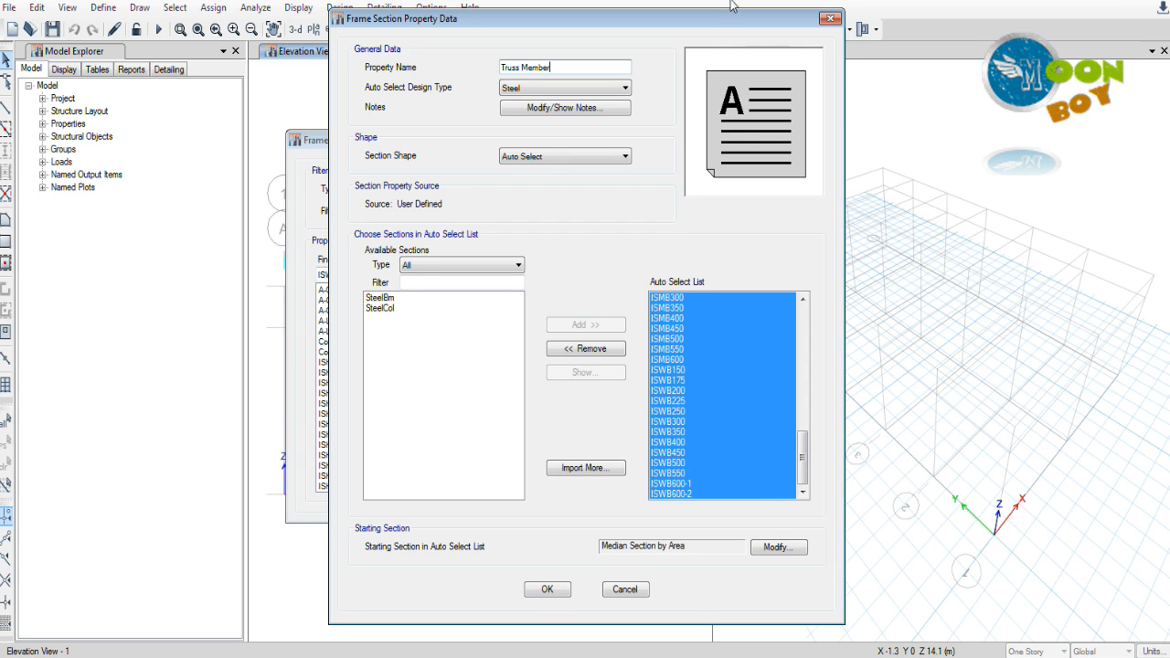
pyautogui.moveTo(711, 20); pyautogui.dragTo(745, 13)
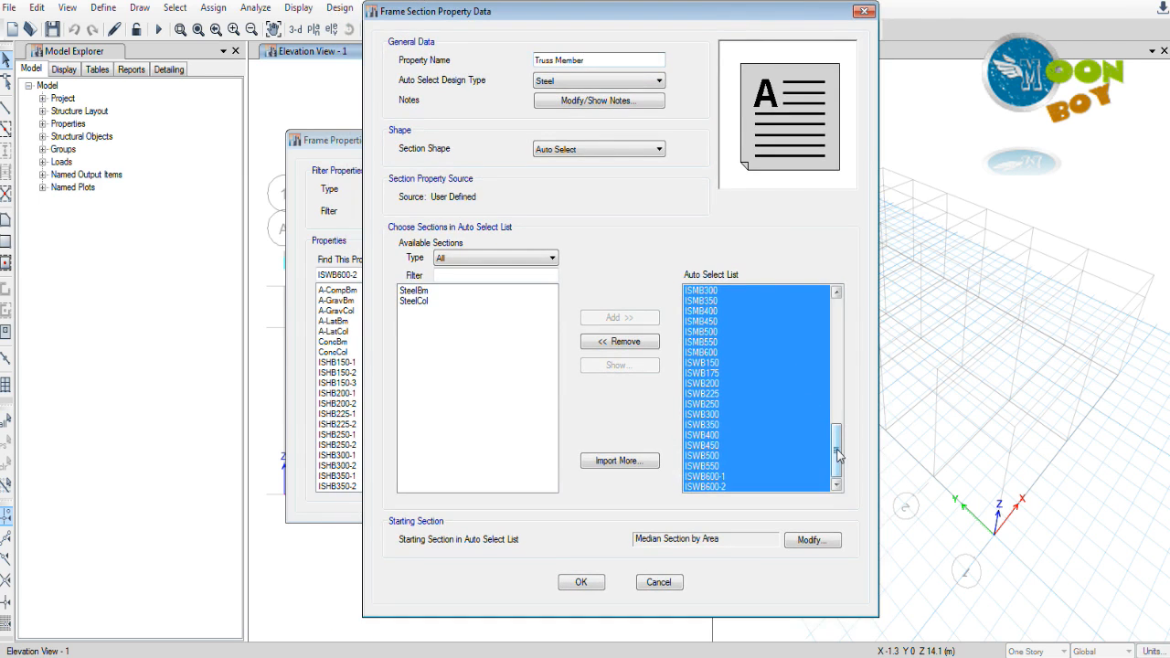
pyautogui.moveTo(839, 454); pyautogui.dragTo(840, 479)
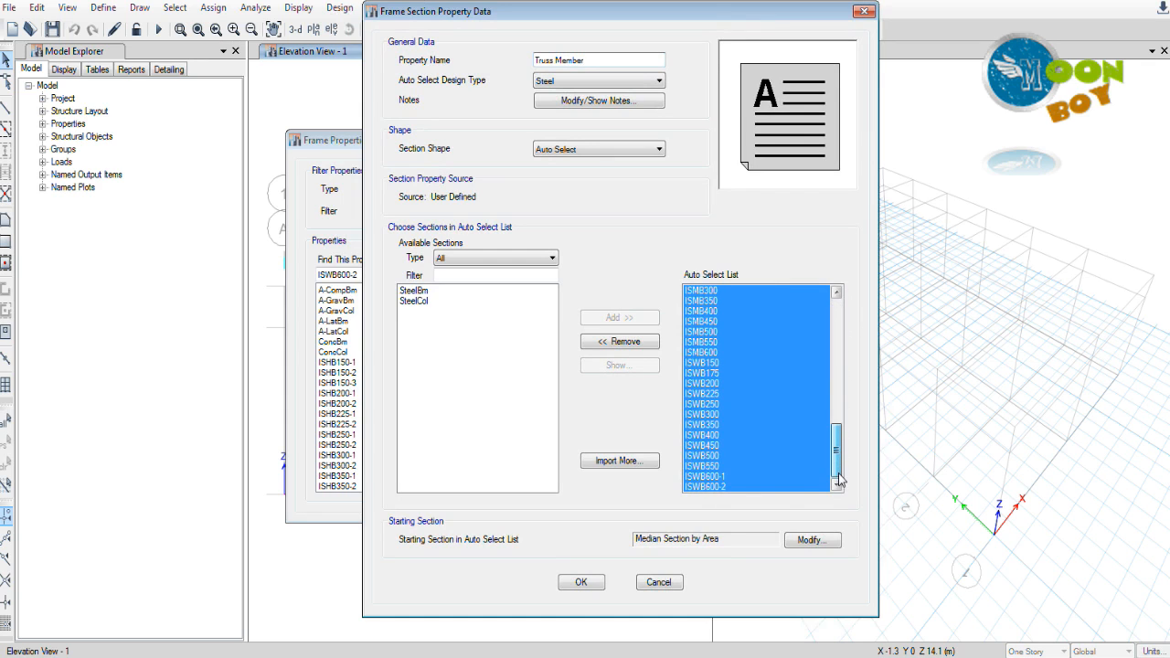
pyautogui.click(581, 583)
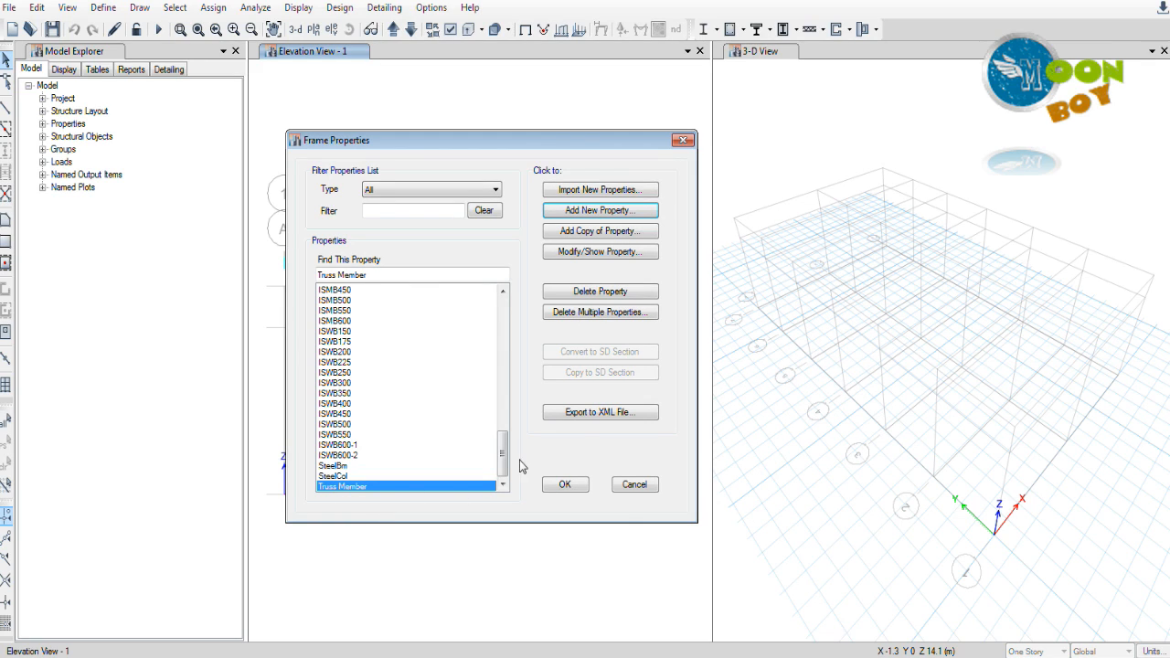
pyautogui.click(562, 487)
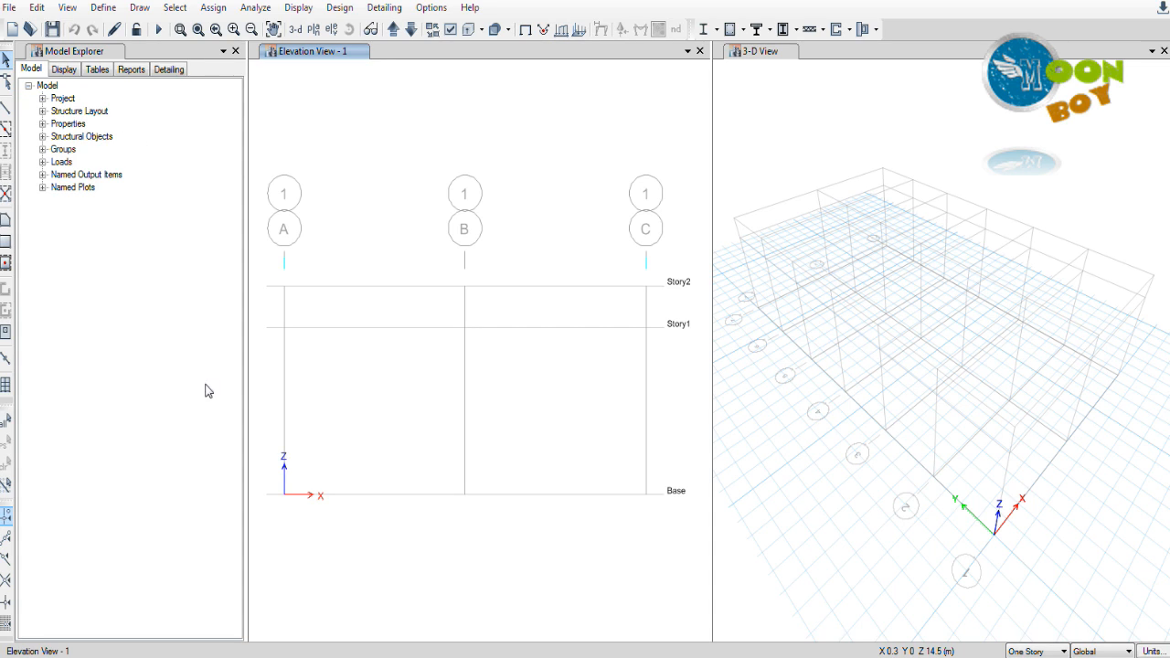
# Step: Start drawing frame lines in the elevation view with the line property set to Truss Member
pyautogui.hotkey('alt', 'Tab')
pyautogui.click(6, 111)
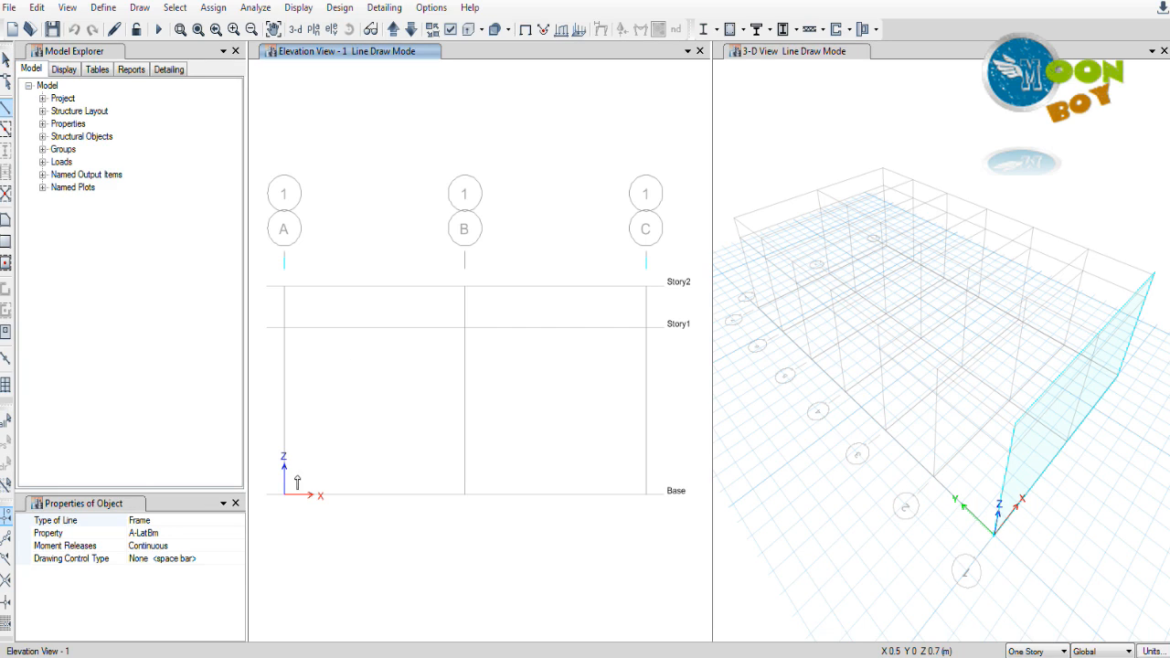
pyautogui.click(230, 520)
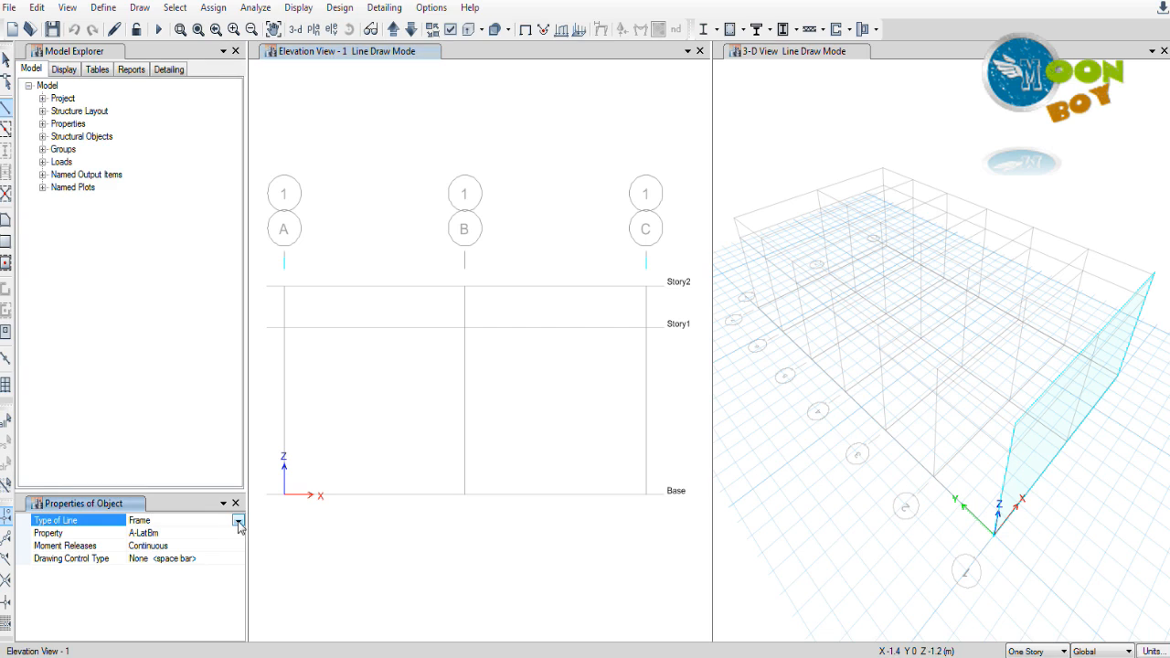
pyautogui.click(237, 521)
pyautogui.click(238, 521)
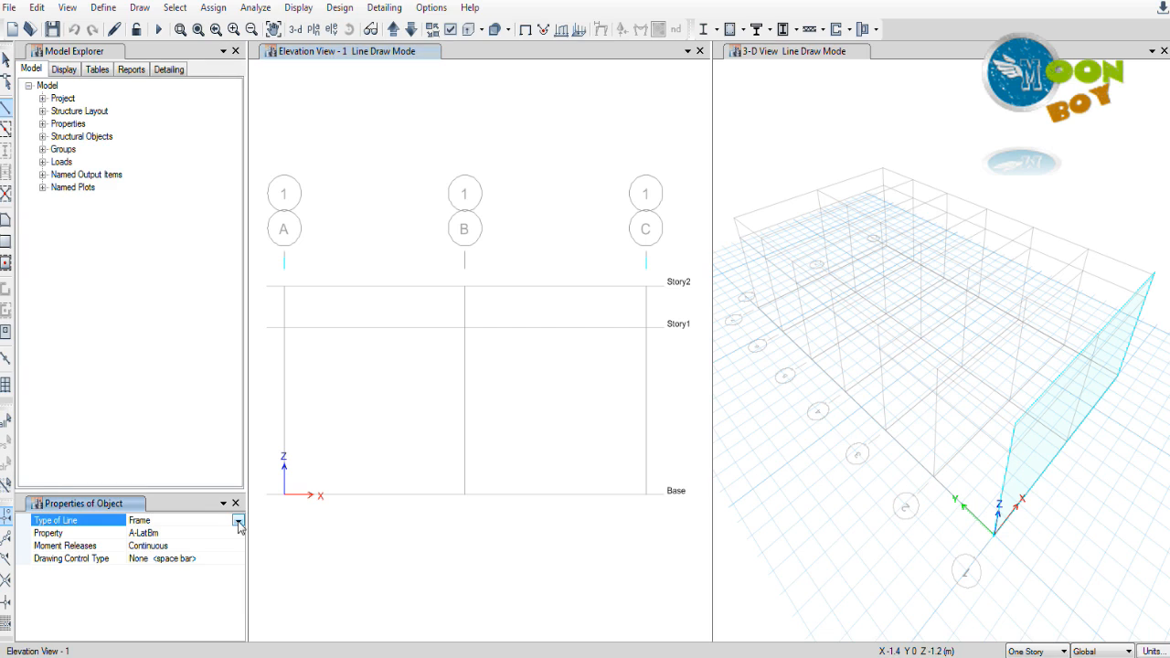
pyautogui.click(181, 536)
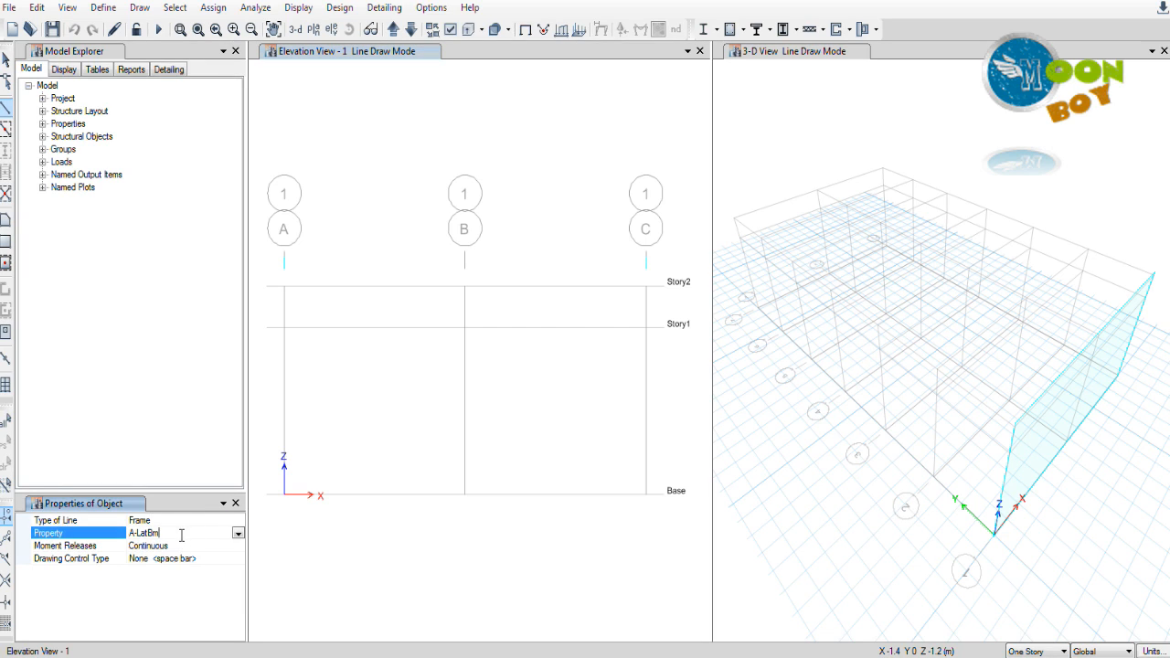
pyautogui.click(237, 534)
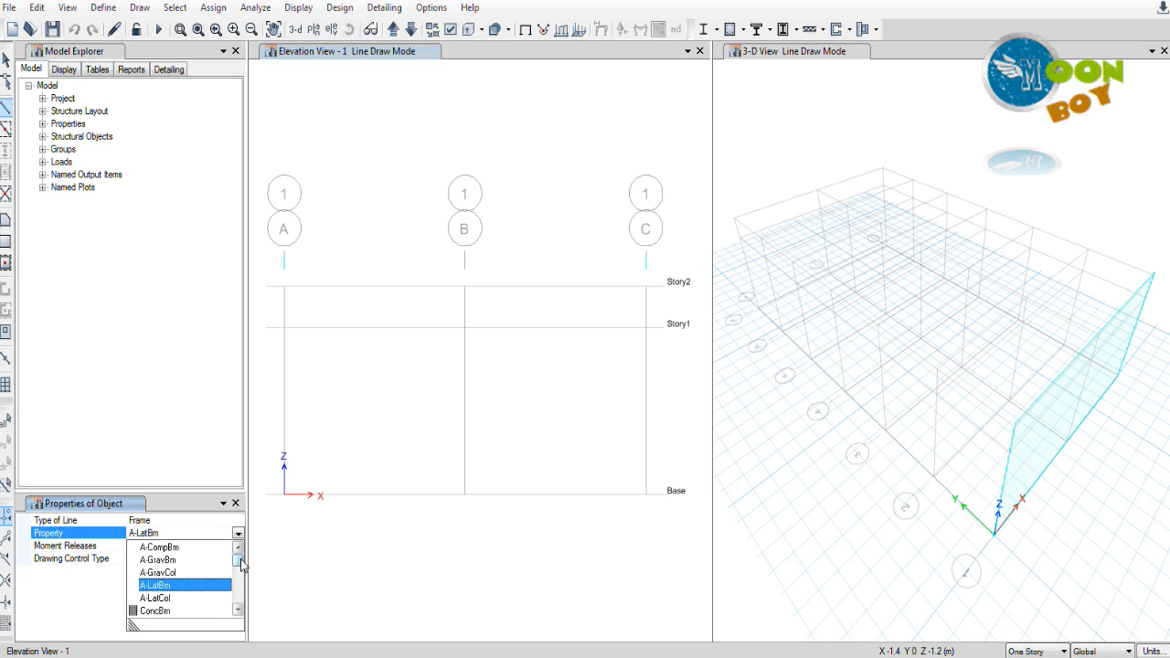
pyautogui.moveTo(242, 564); pyautogui.dragTo(241, 587)
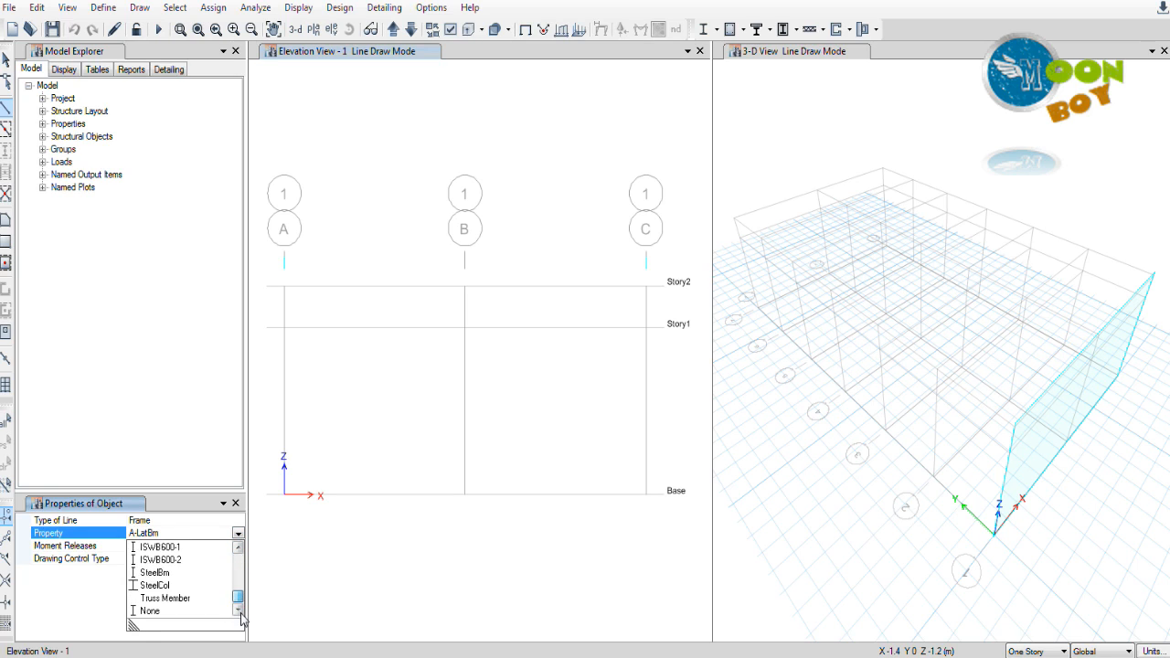
pyautogui.click(165, 598)
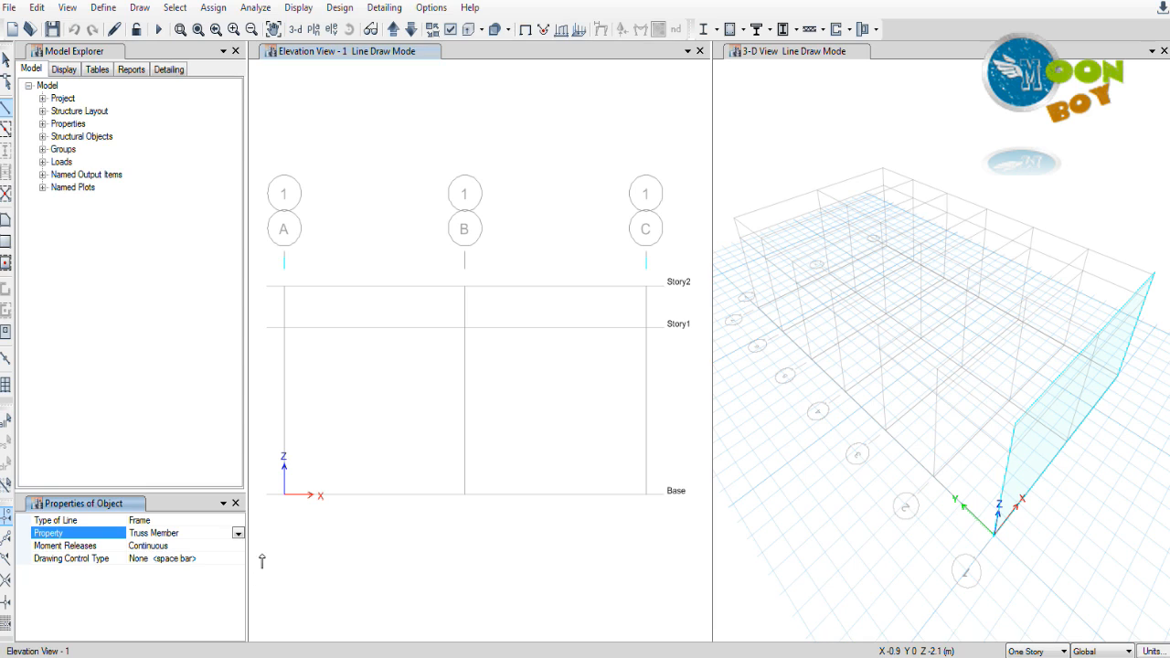
# Step: Draw the truss bottom chord along Story1 on grid line 1, from A to B and on to C
pyautogui.click(284, 329)
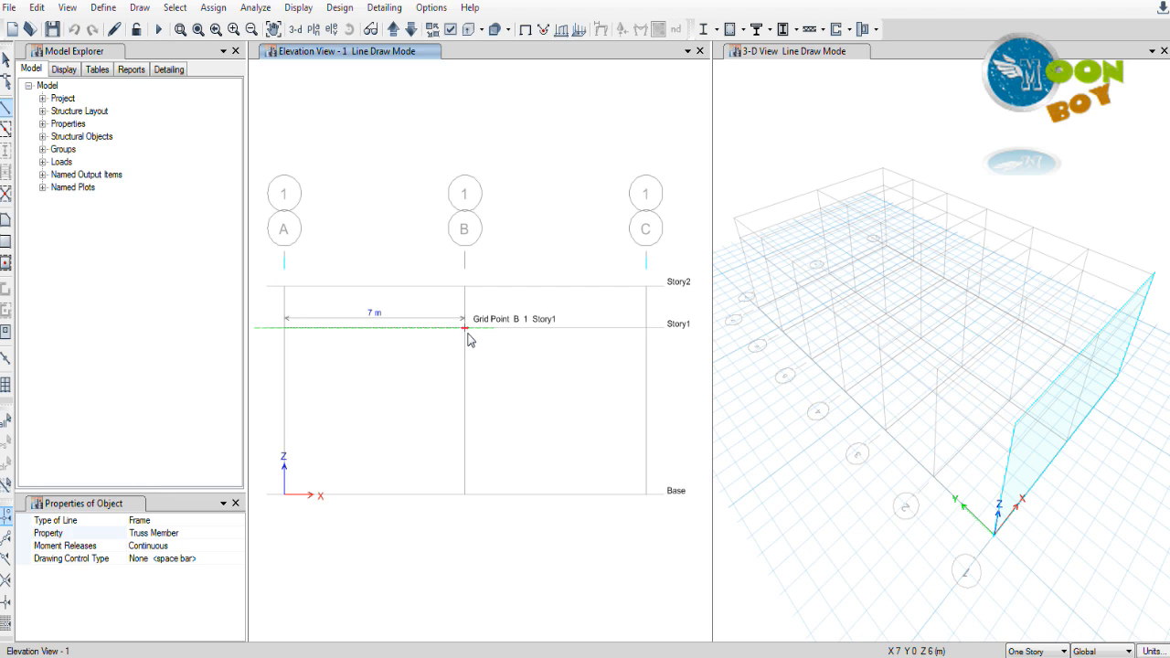
pyautogui.click(466, 341)
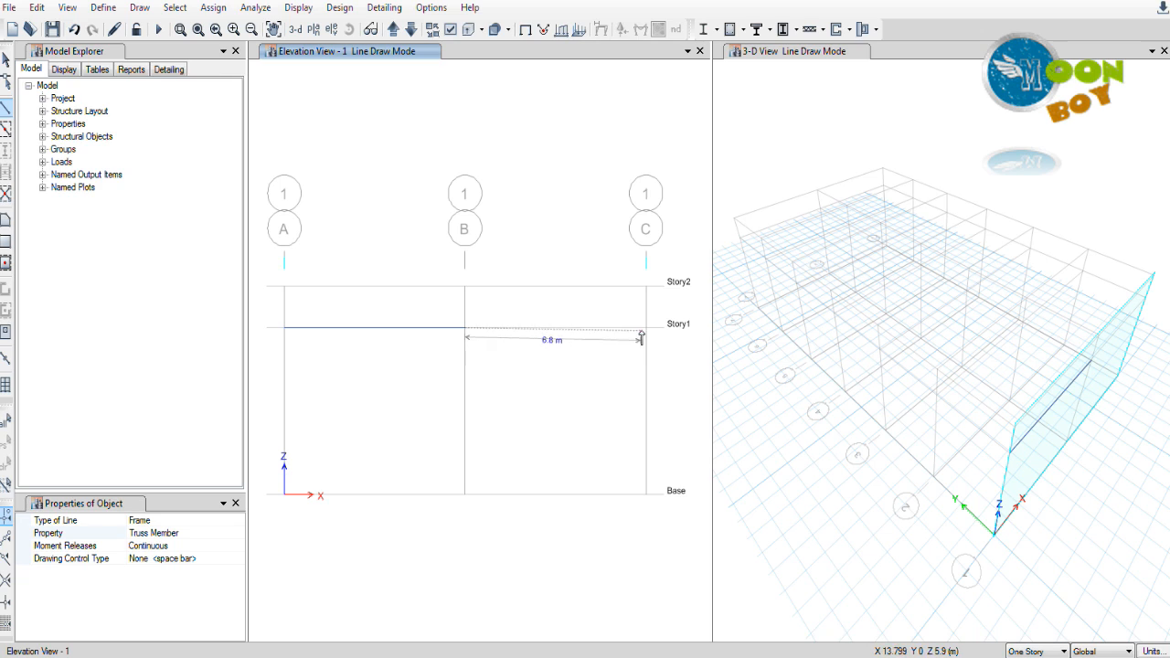
pyautogui.click(646, 329)
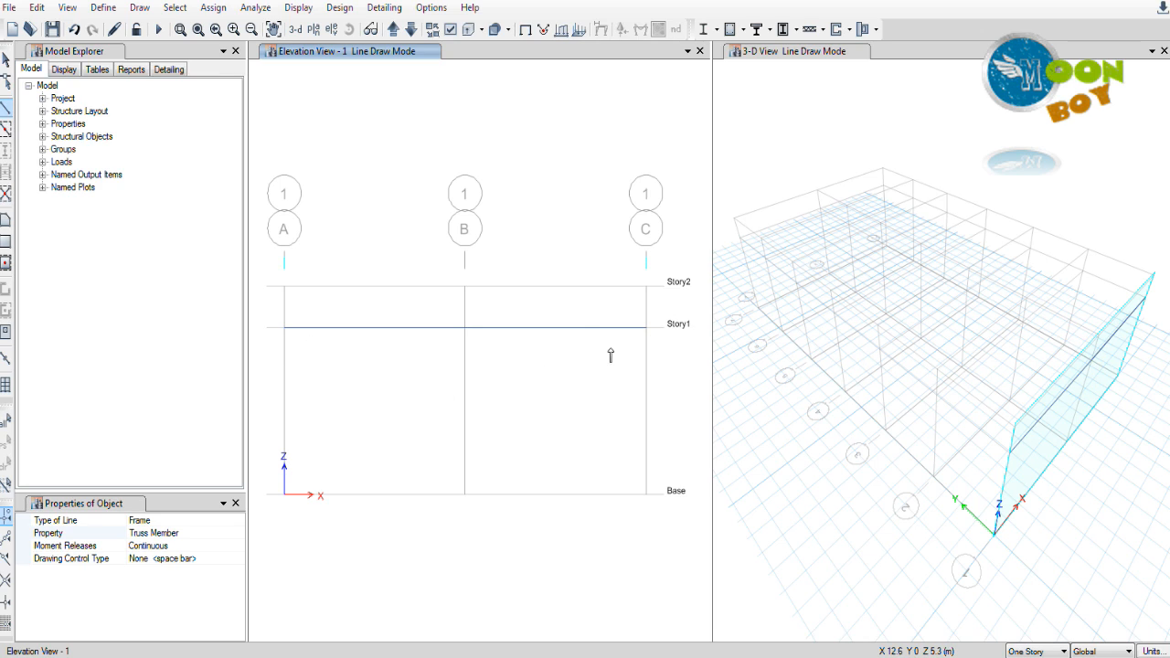
# Step: Draw the sloping top chords from A and C at Story1 to B at Story2, and the vertical post between the stories at B
pyautogui.click(284, 327)
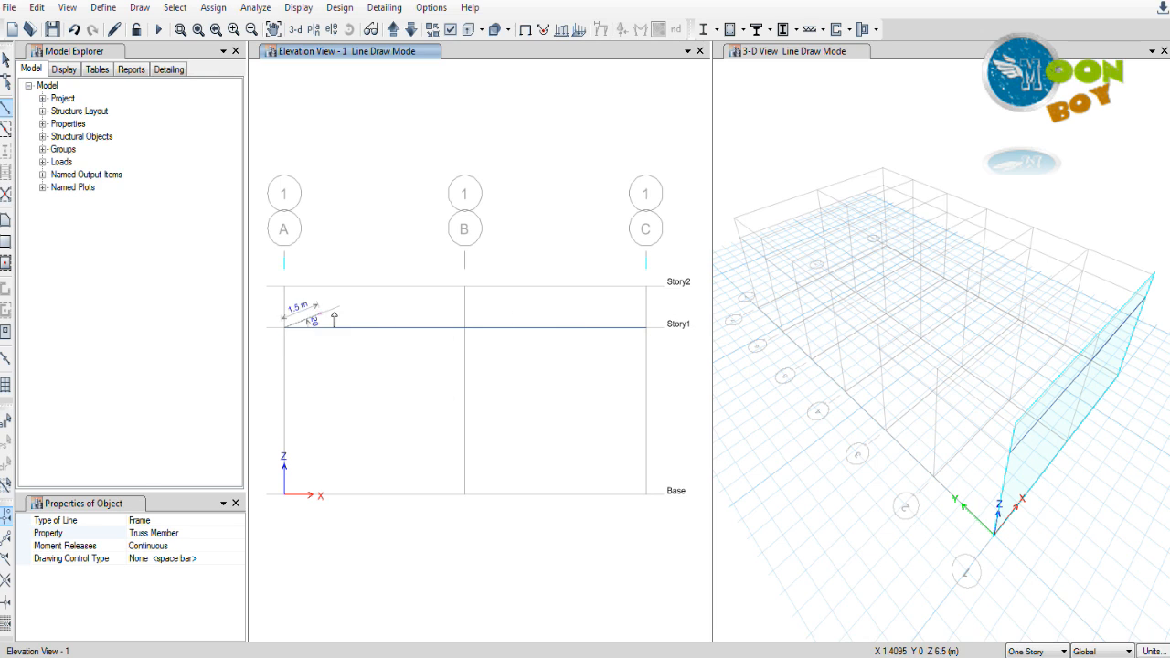
pyautogui.click(464, 289)
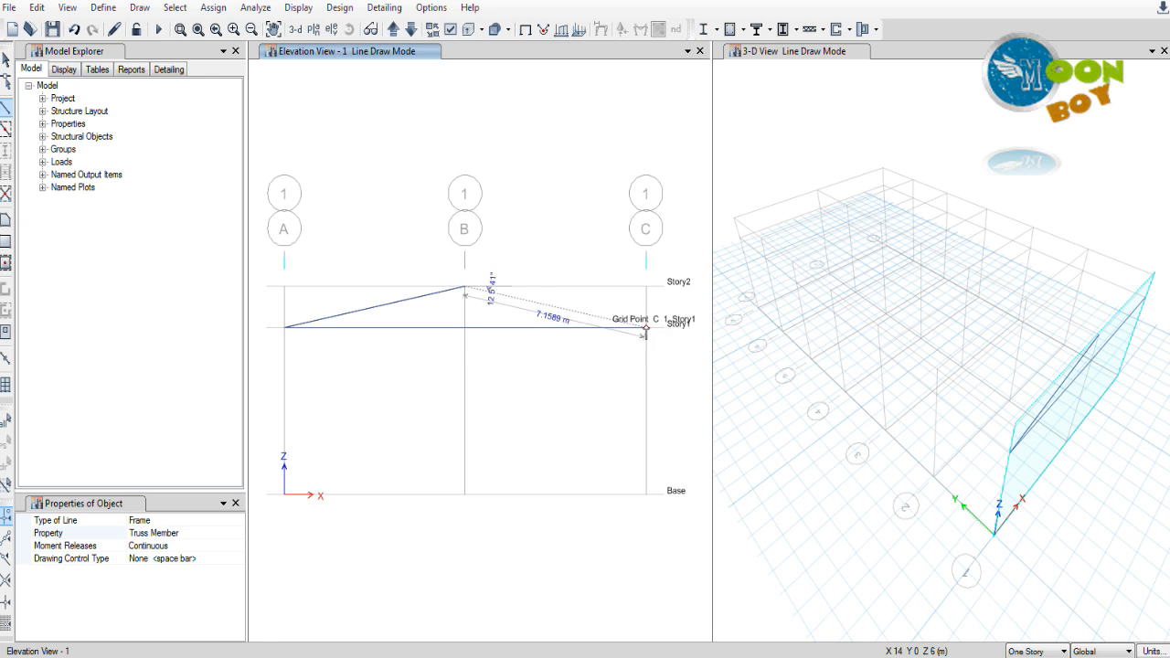
pyautogui.click(645, 328)
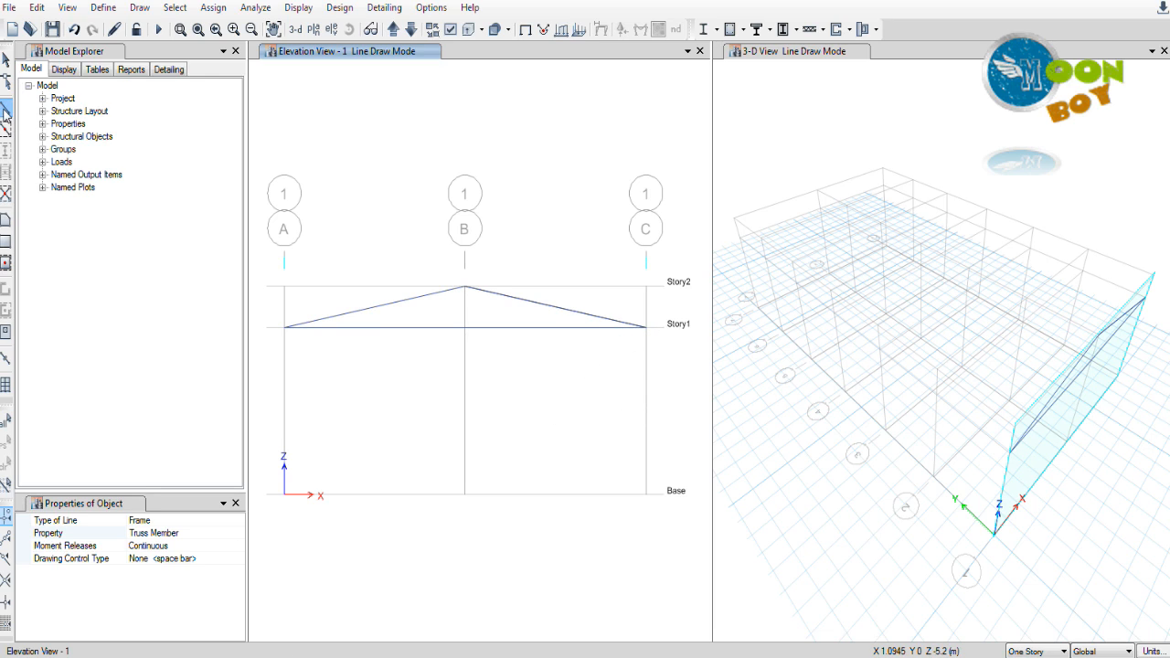
pyautogui.click(465, 326)
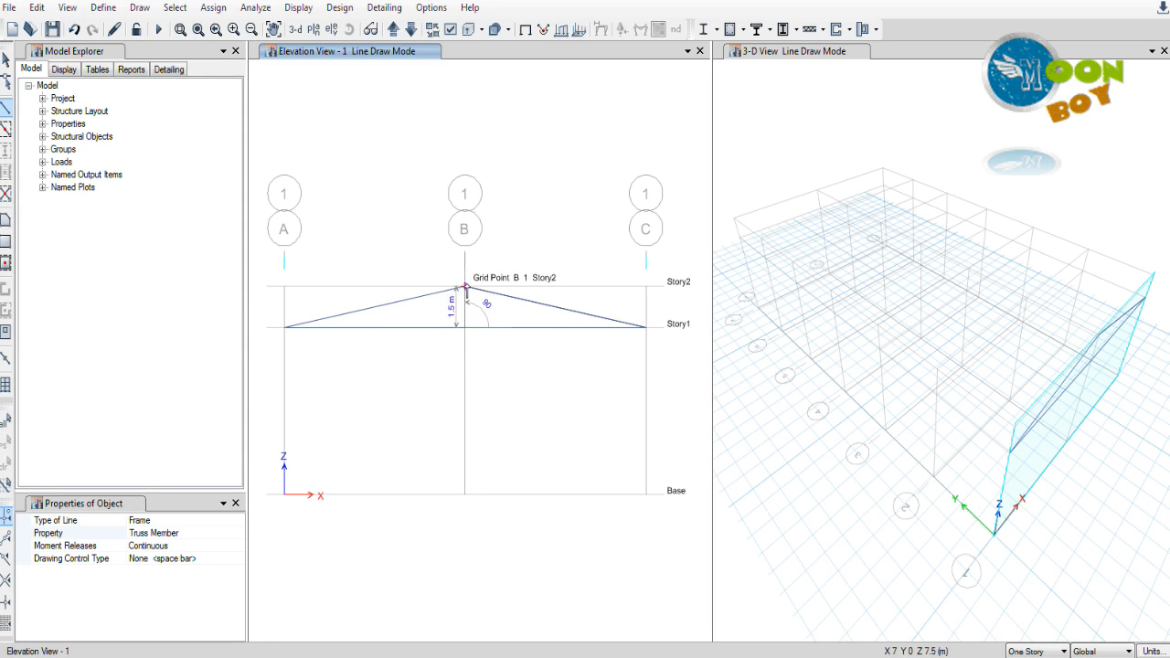
pyautogui.click(465, 289)
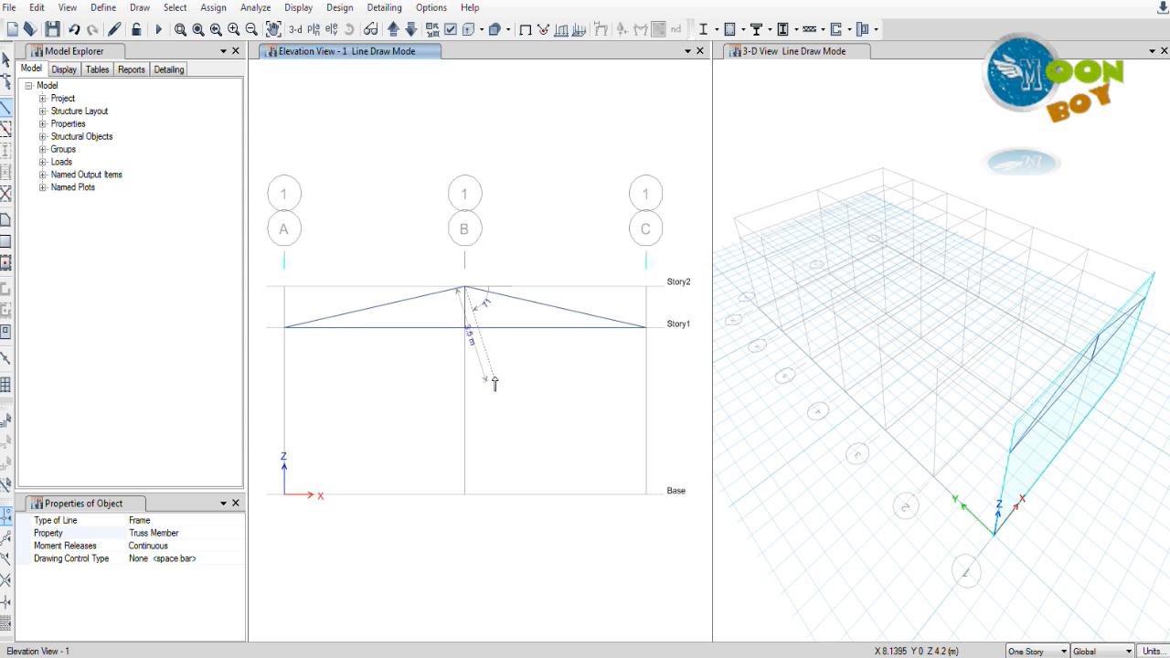
pyautogui.press('Escape')
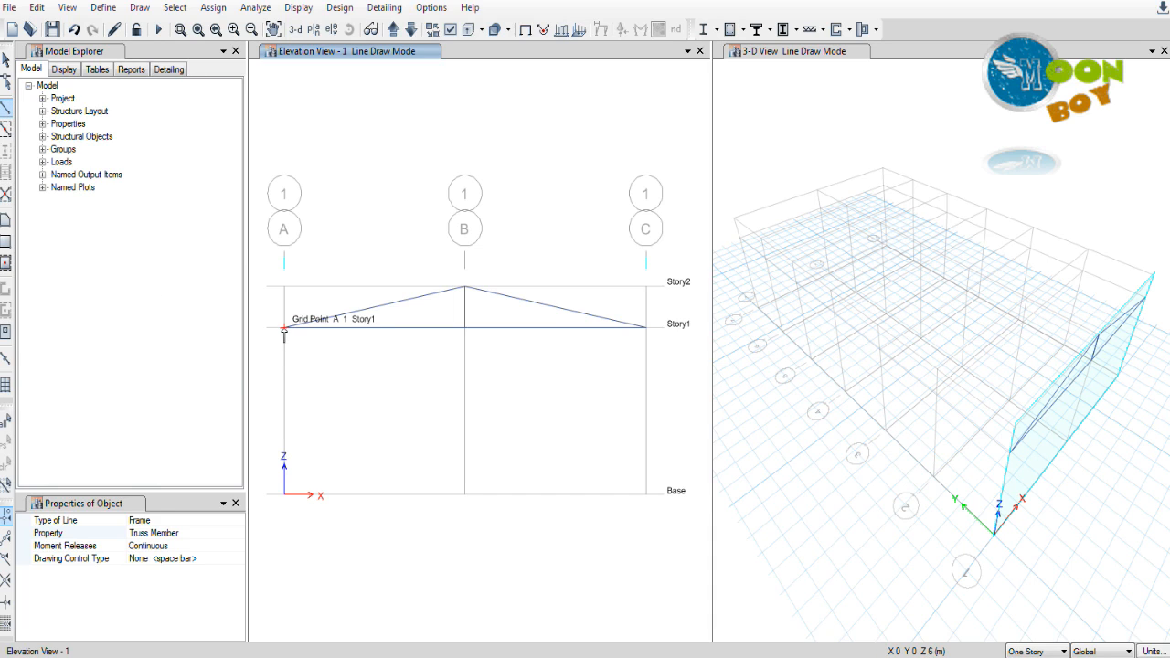
# Step: Show the Story1 plan view in place of the elevation
pyautogui.click(313, 30)
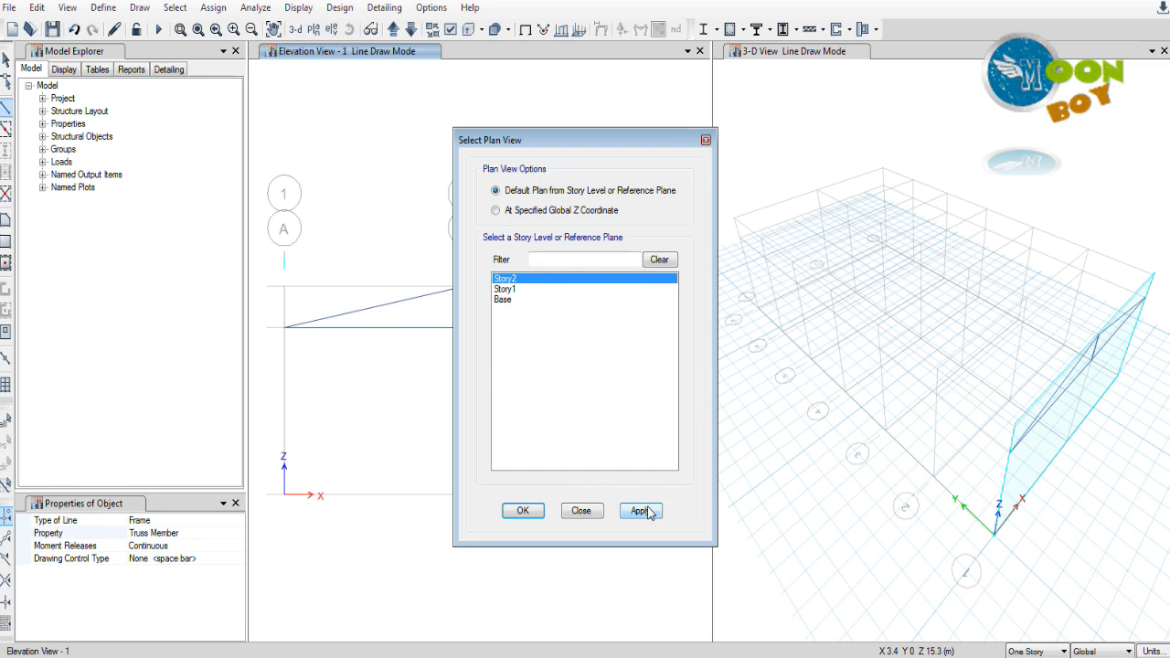
pyautogui.click(508, 289)
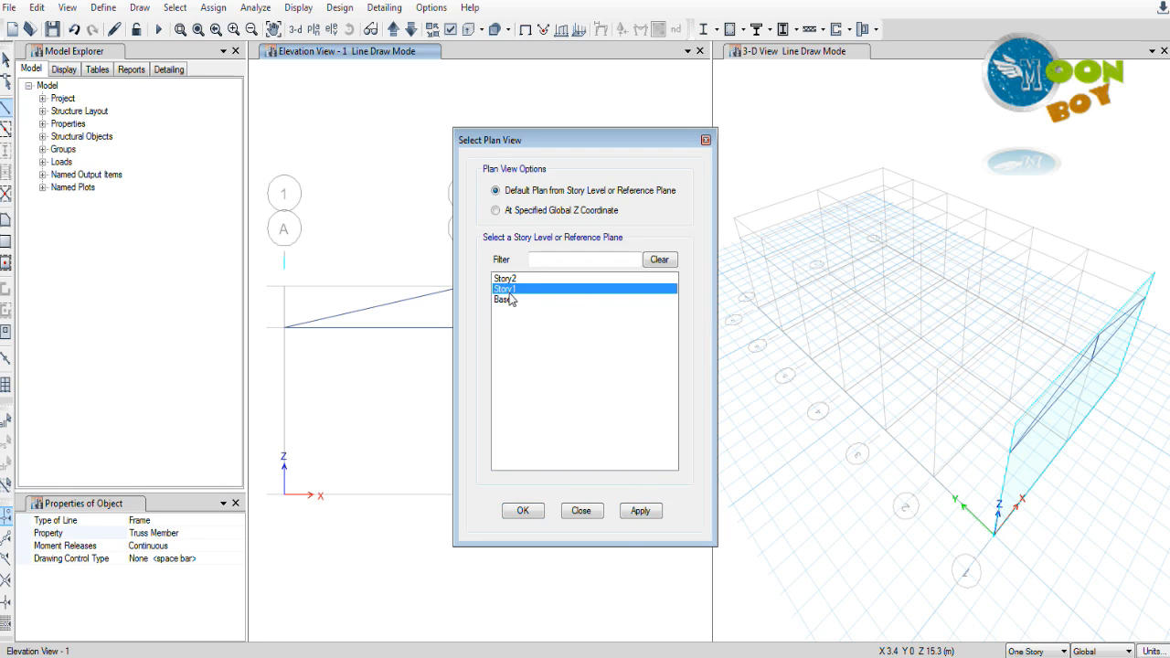
pyautogui.click(640, 511)
pyautogui.click(523, 511)
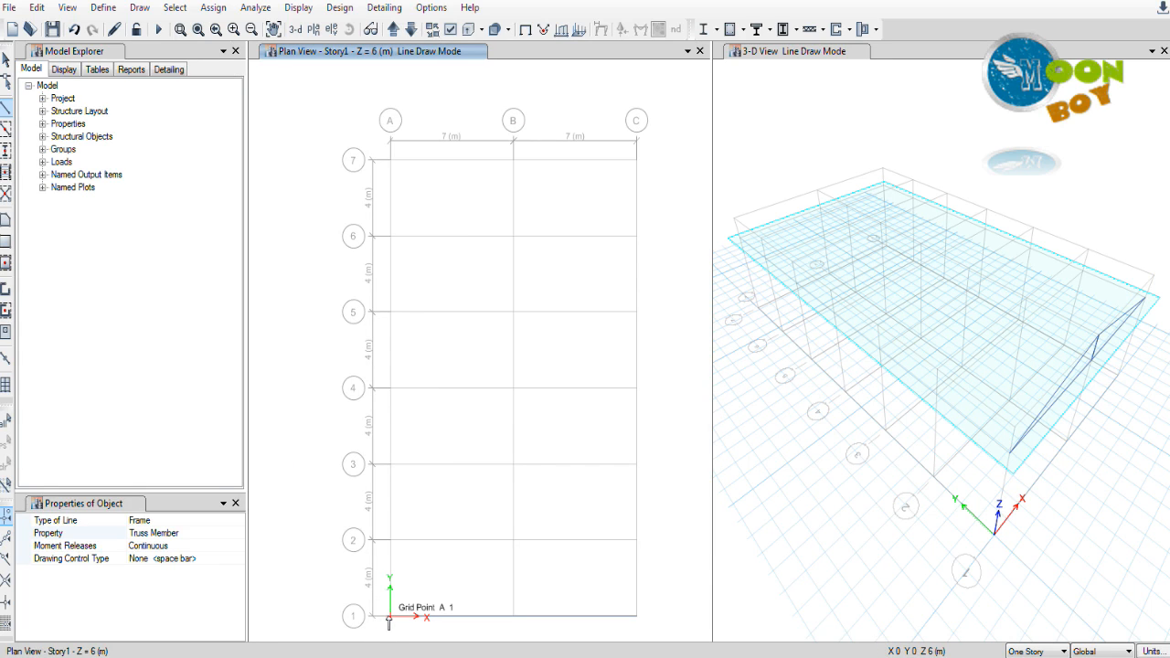
# Step: Place columns with the Truss Member property at grid points A-1 and C-1
pyautogui.click(5, 151)
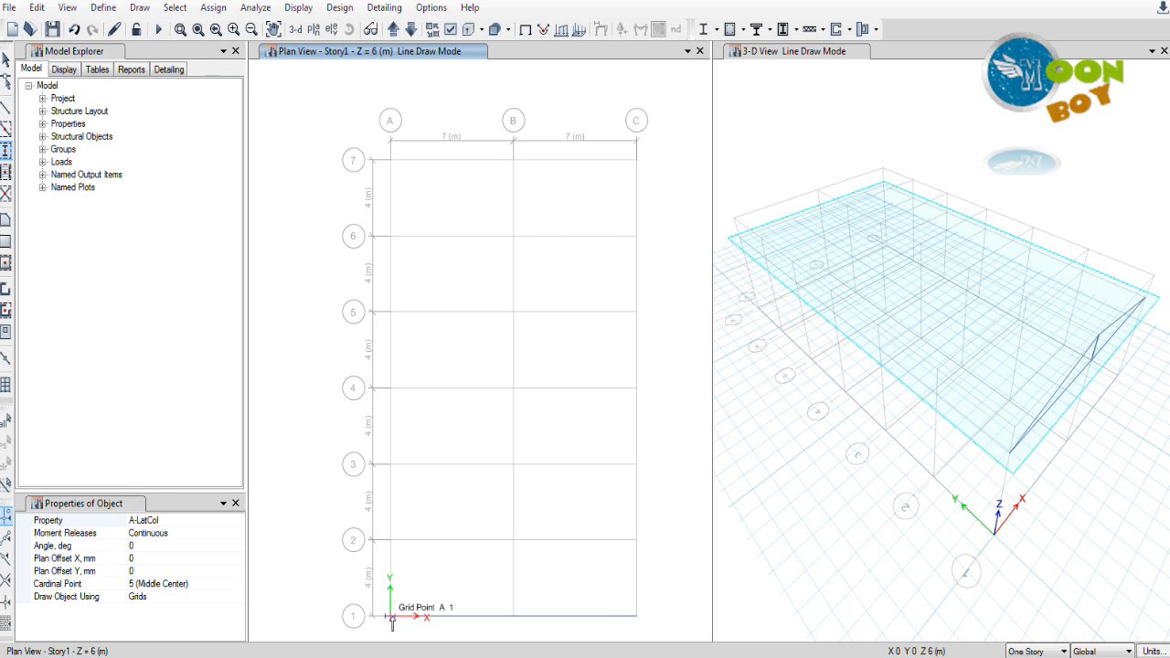
pyautogui.click(197, 521)
pyautogui.click(238, 520)
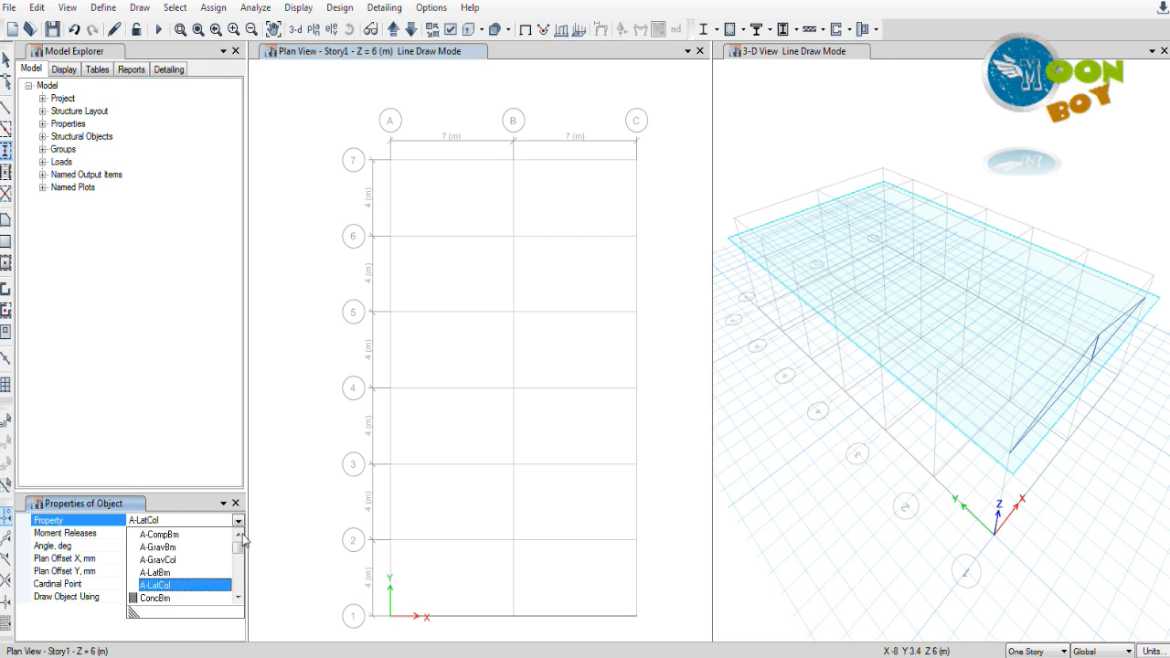
pyautogui.moveTo(238, 547); pyautogui.dragTo(236, 596)
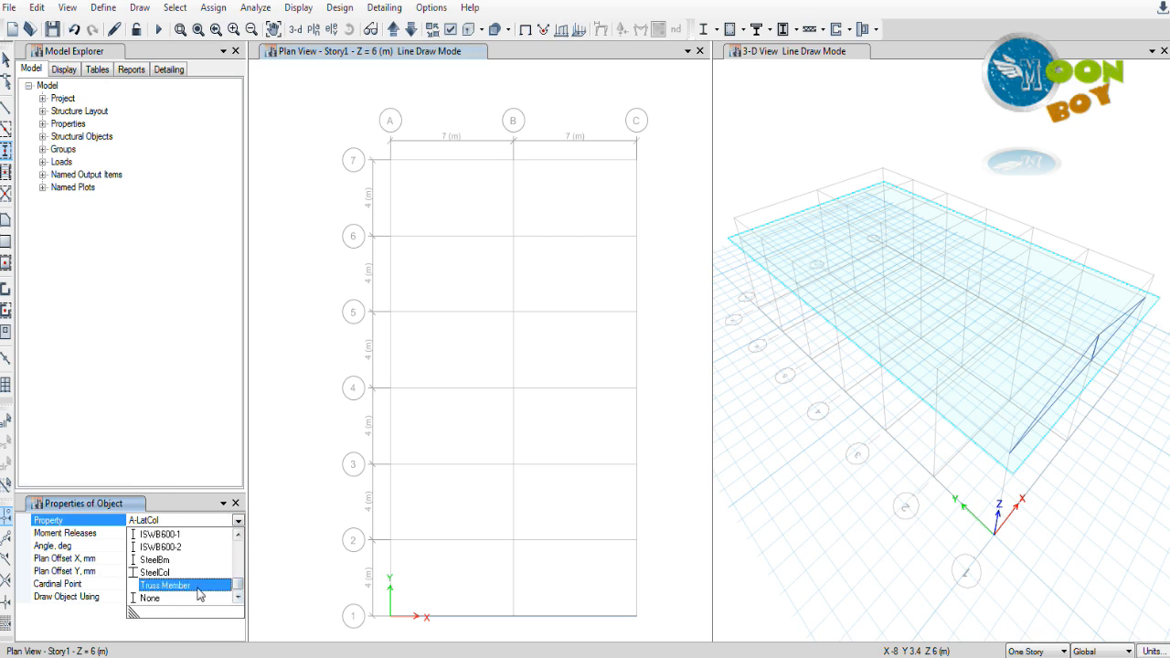
pyautogui.click(208, 586)
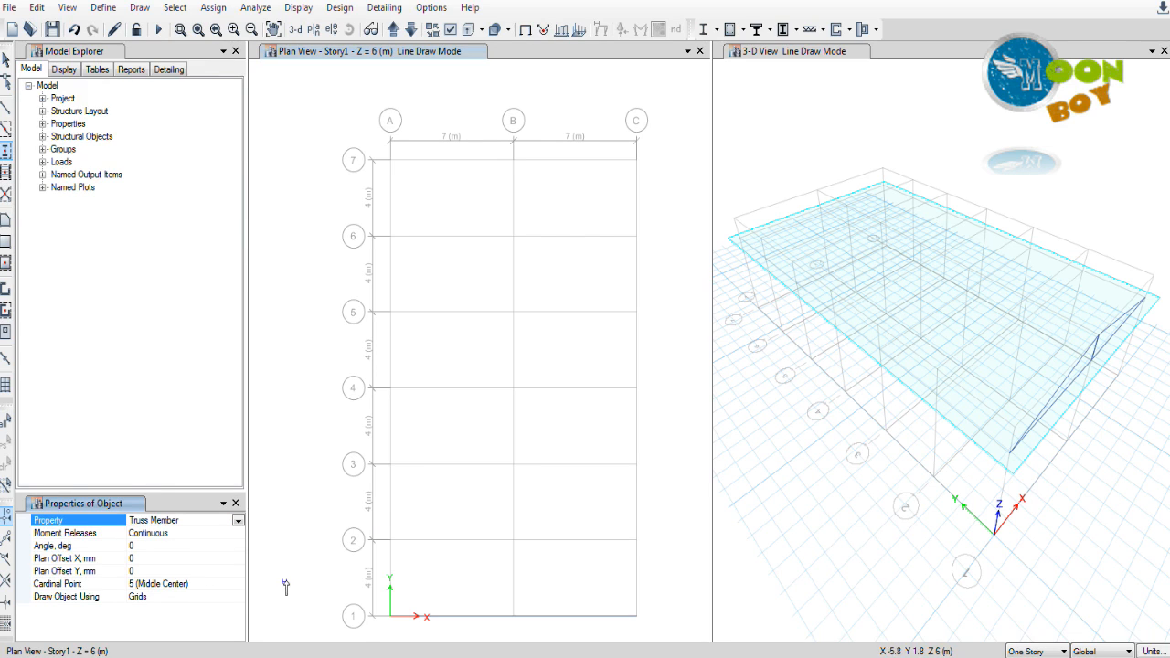
pyautogui.click(390, 619)
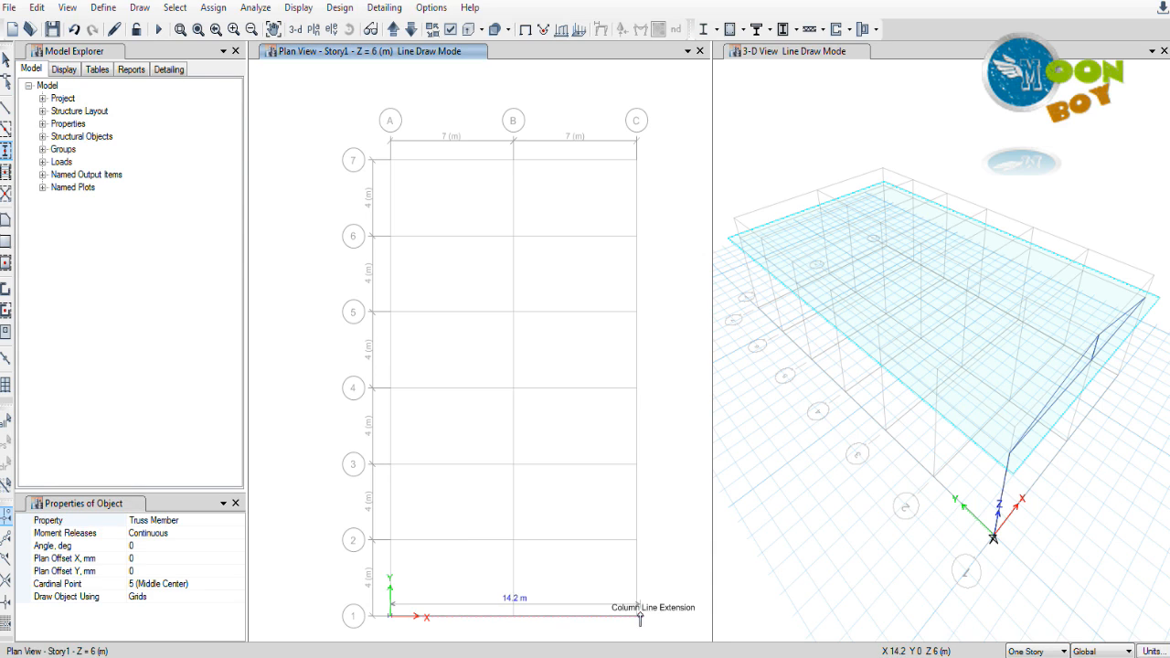
pyautogui.click(636, 617)
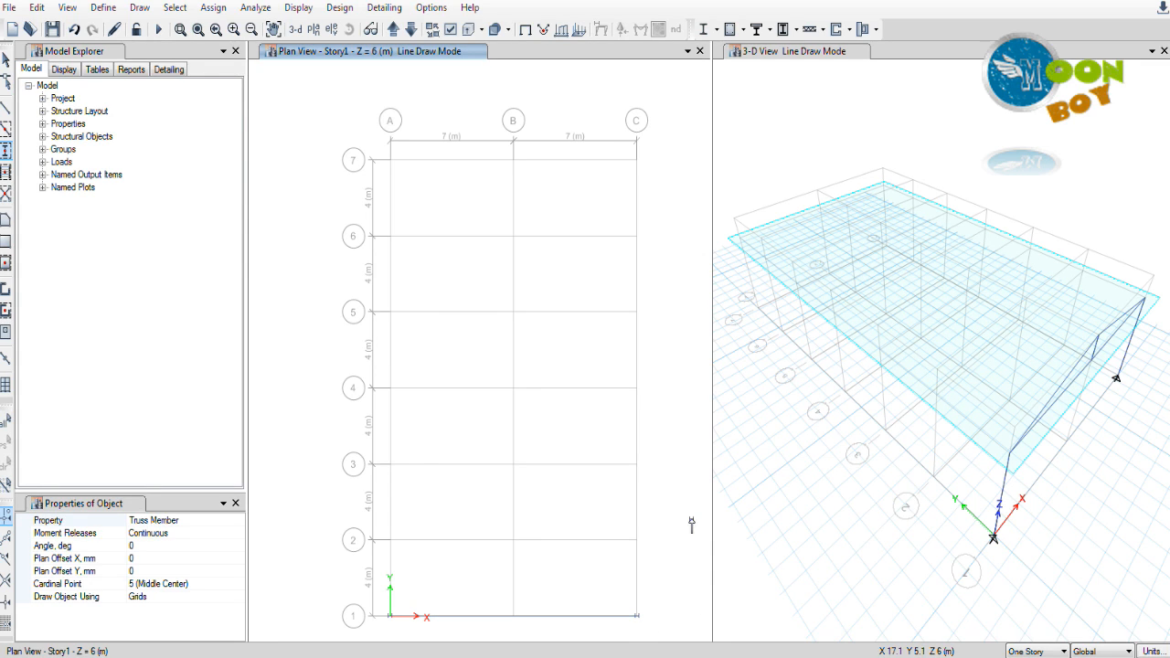
# Step: Go down to the Base plan, select the two column base joints, and assign them fixed restraints in all translations and rotations
pyautogui.click(6, 61)
pyautogui.click(413, 33)
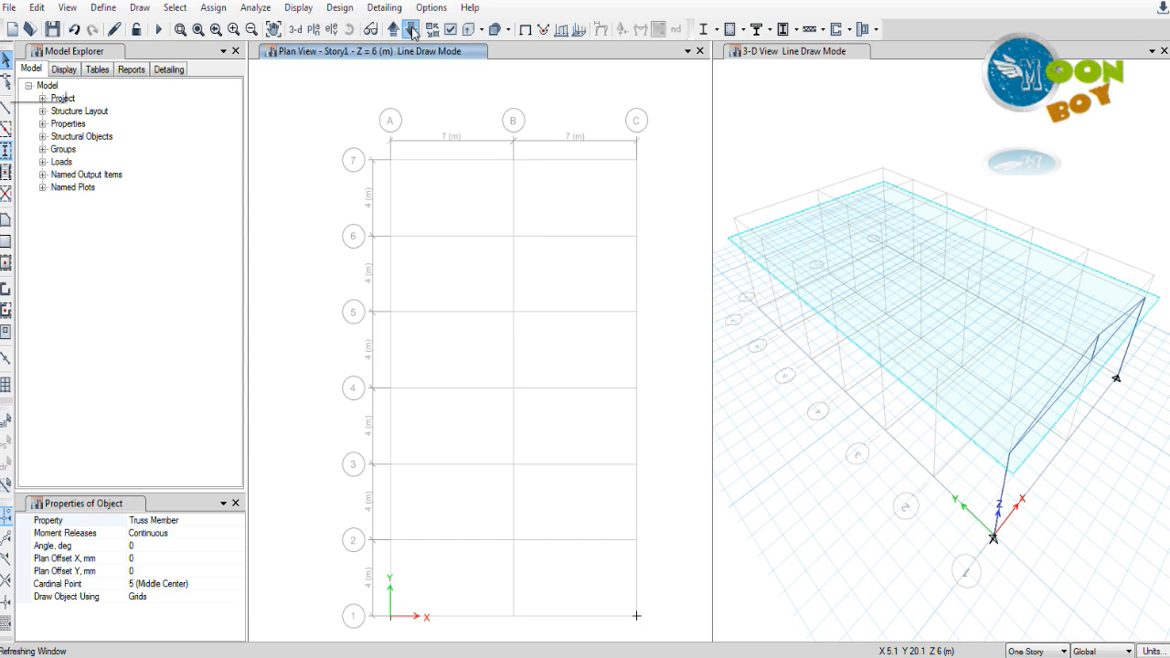
pyautogui.moveTo(684, 575); pyautogui.dragTo(342, 640)
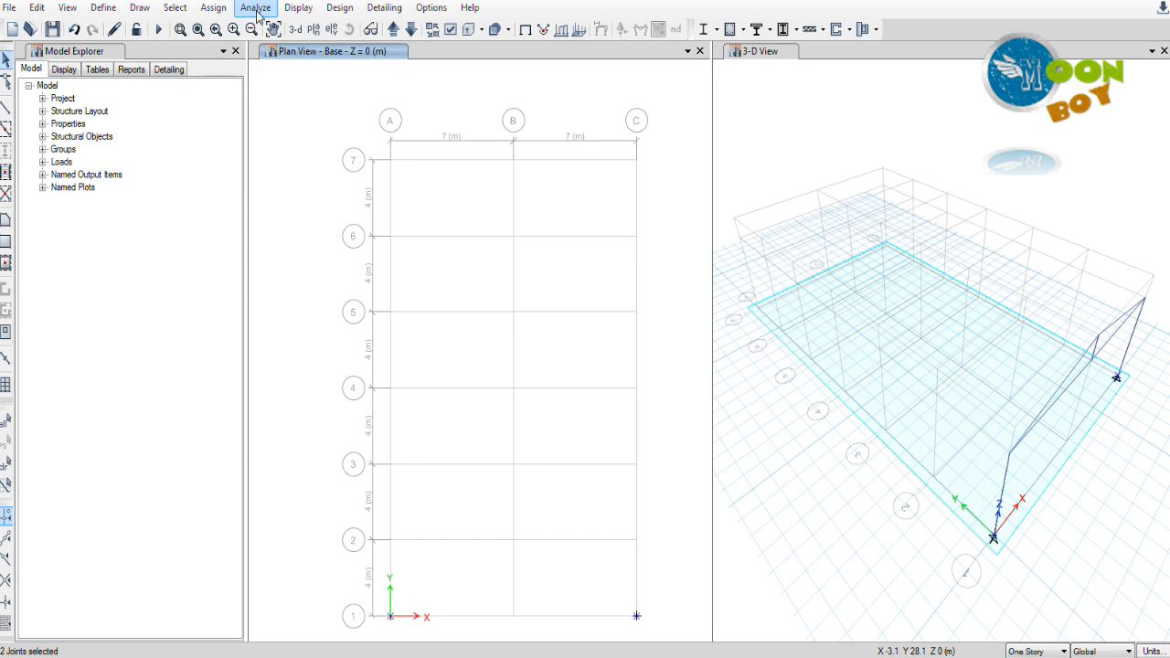
pyautogui.click(213, 7)
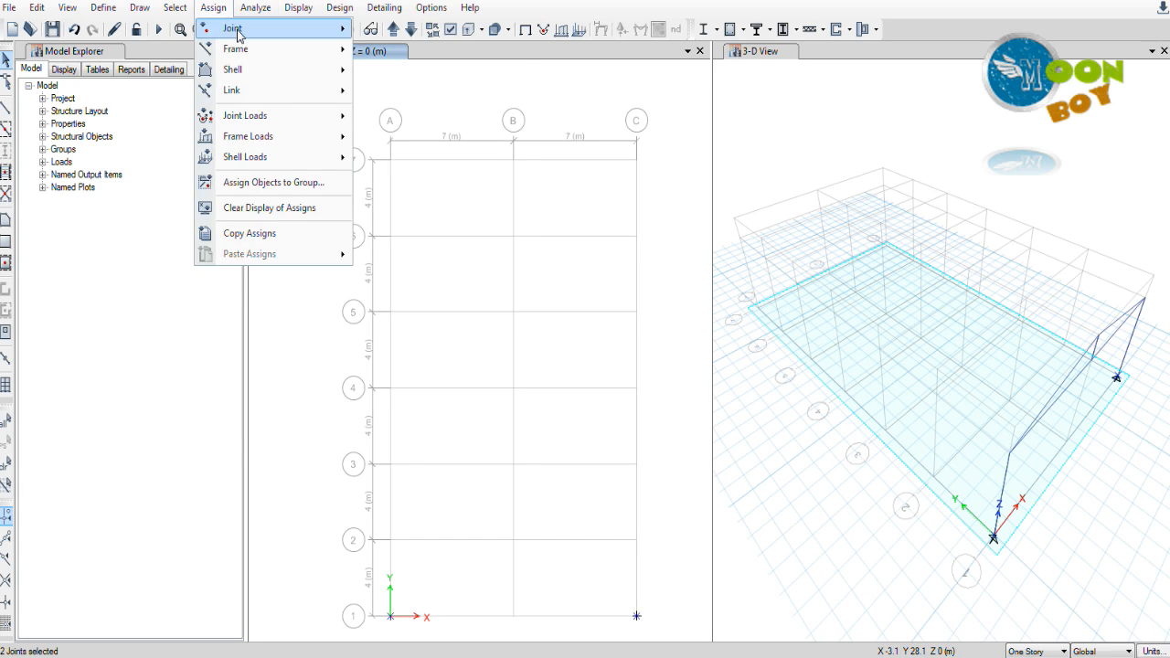
pyautogui.moveTo(228, 29)
pyautogui.click(434, 34)
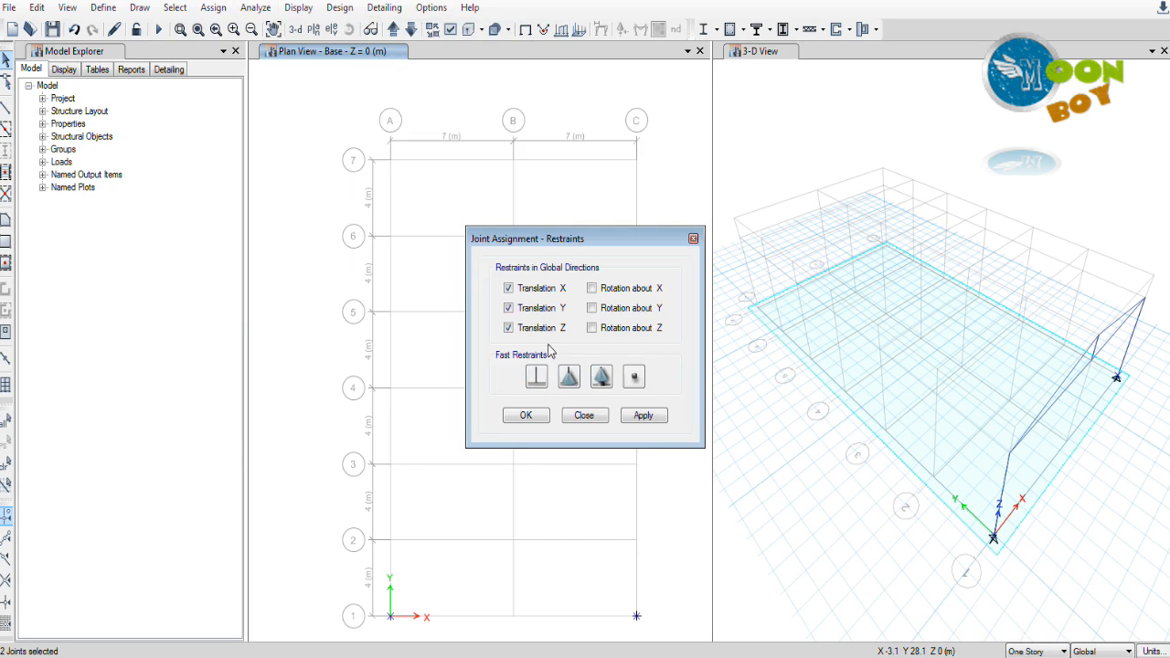
pyautogui.click(538, 376)
pyautogui.click(649, 415)
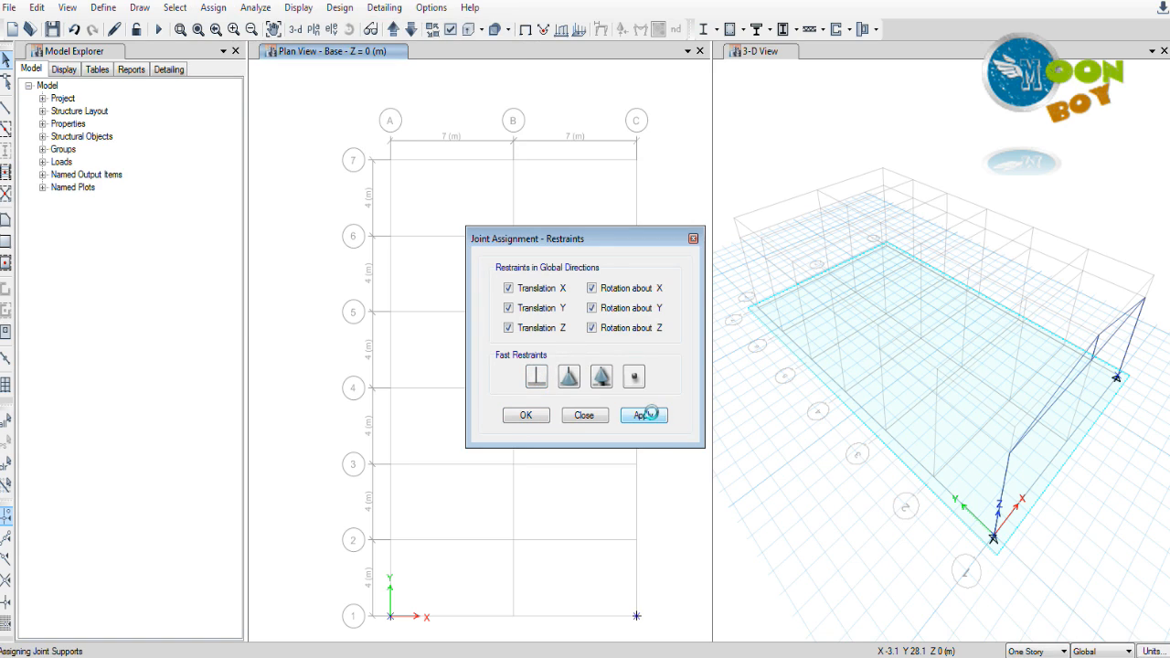
pyautogui.click(527, 416)
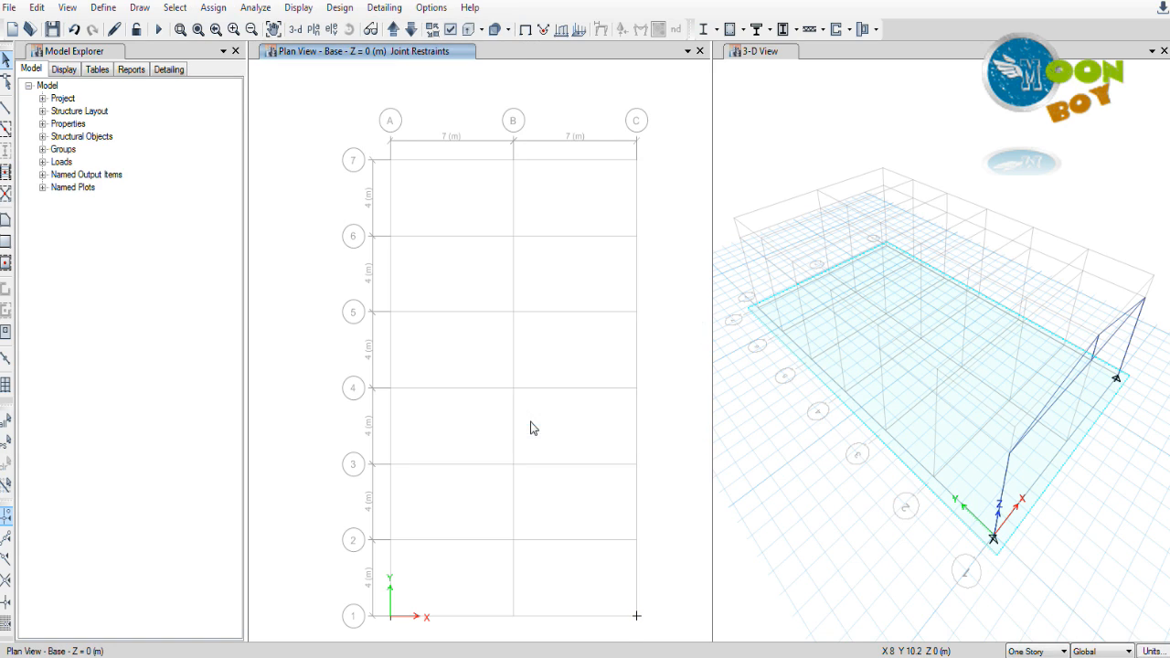
# Step: Activate the 3-D view and refresh its window to update the support symbols
pyautogui.click(67, 8)
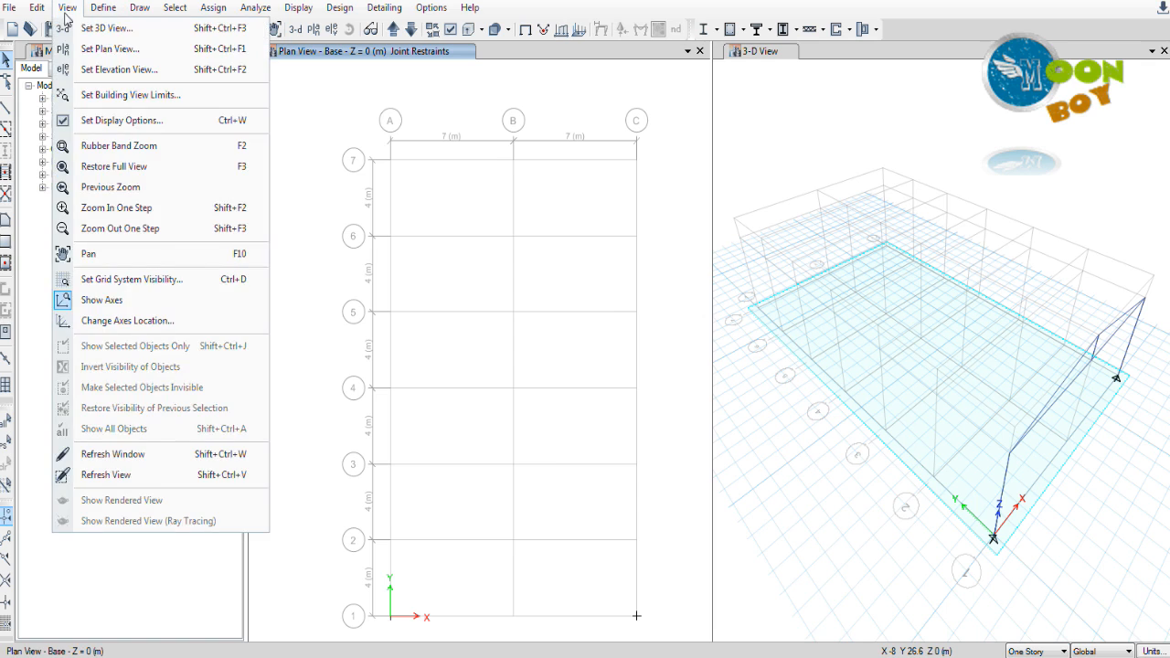
pyautogui.click(76, 5)
pyautogui.click(748, 69)
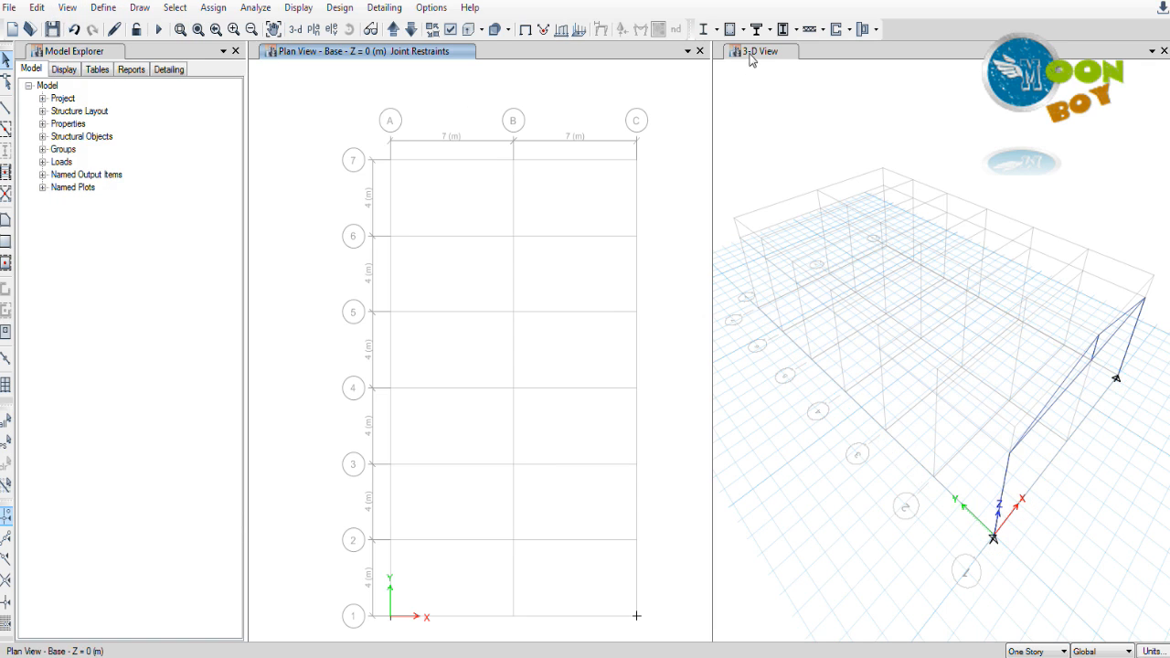
pyautogui.click(67, 8)
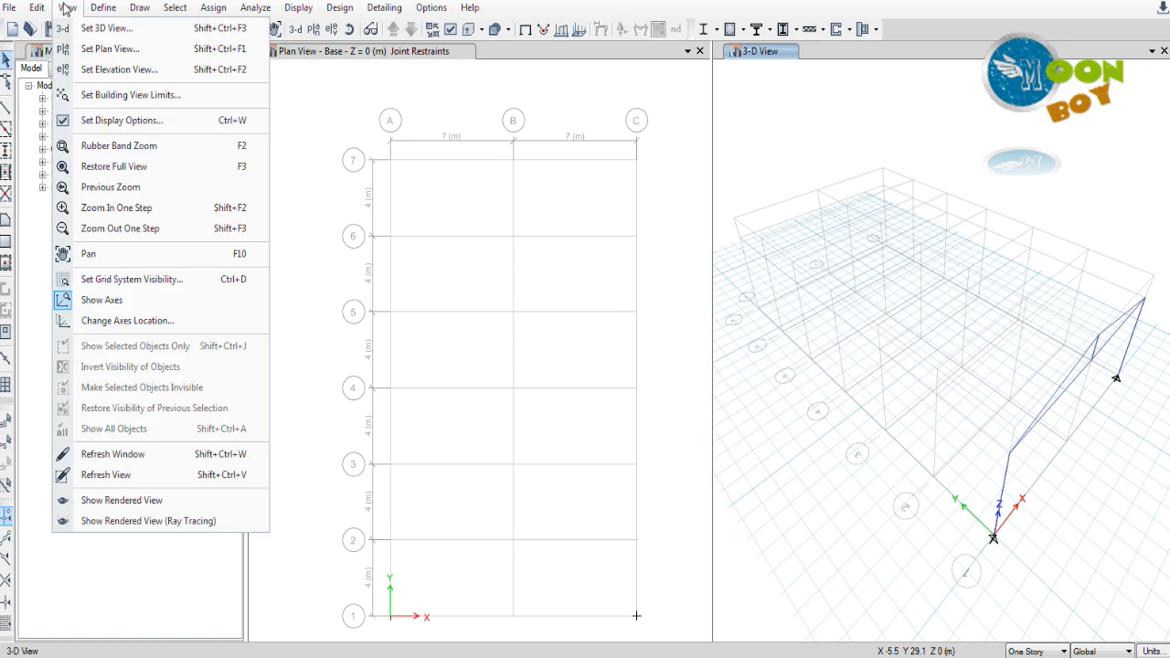
pyautogui.click(67, 9)
pyautogui.click(68, 7)
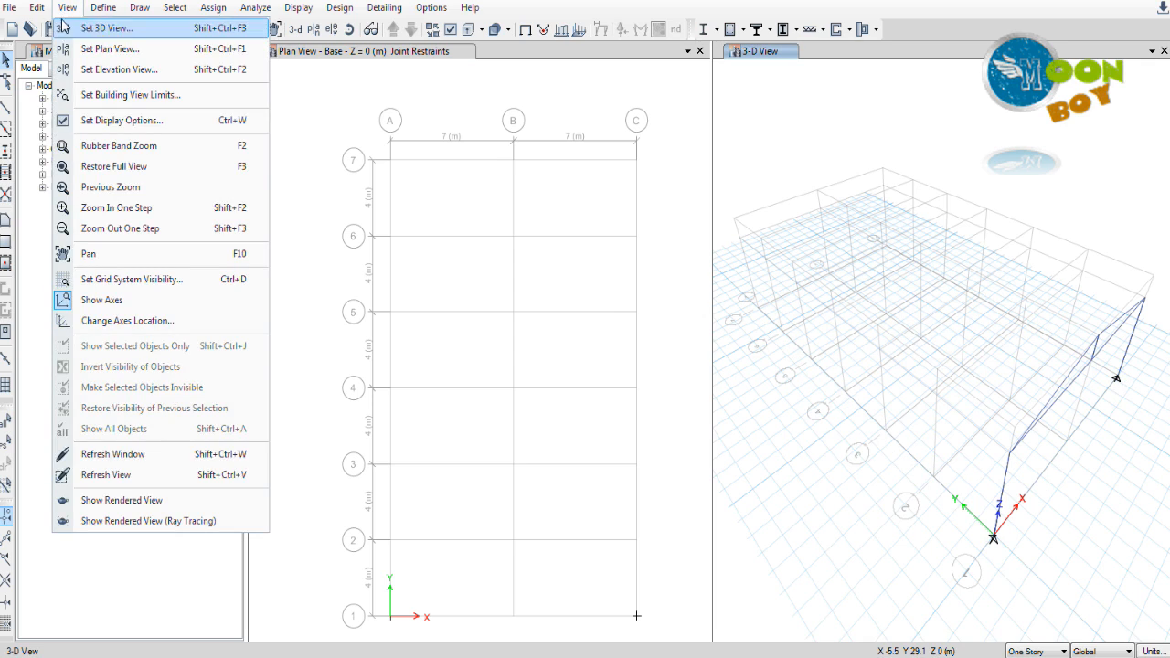
pyautogui.click(107, 462)
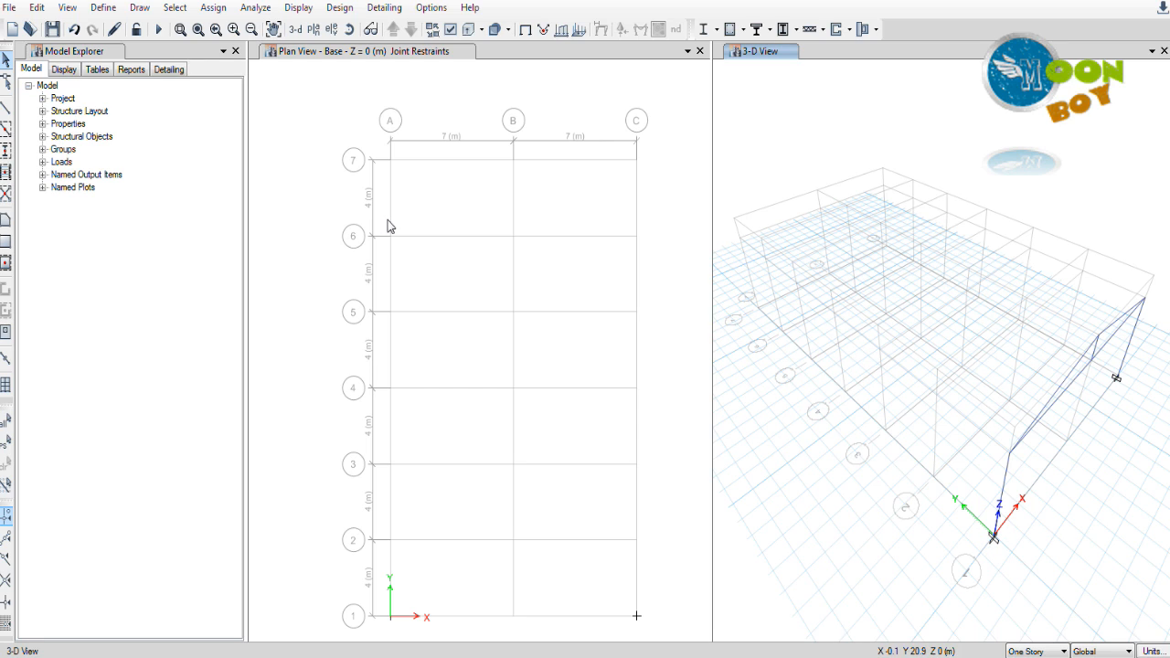
# Step: Show elevation 1 in place of the Base plan, and consult the reference picture of common roof truss types in the image viewer
pyautogui.click(337, 259)
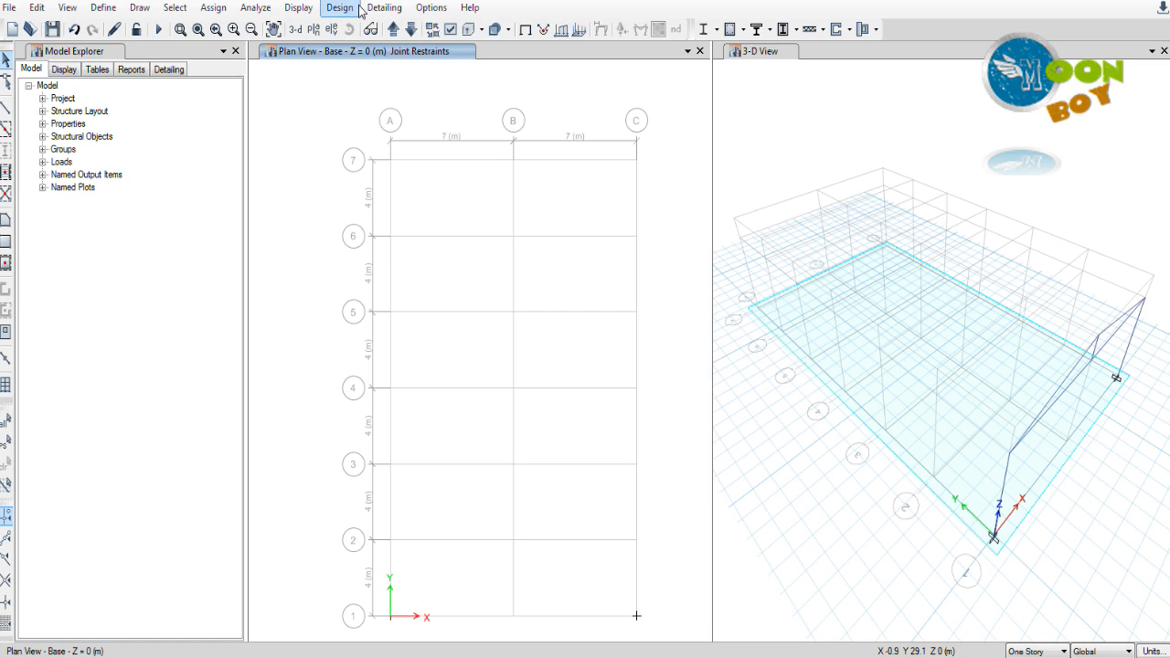
pyautogui.click(332, 31)
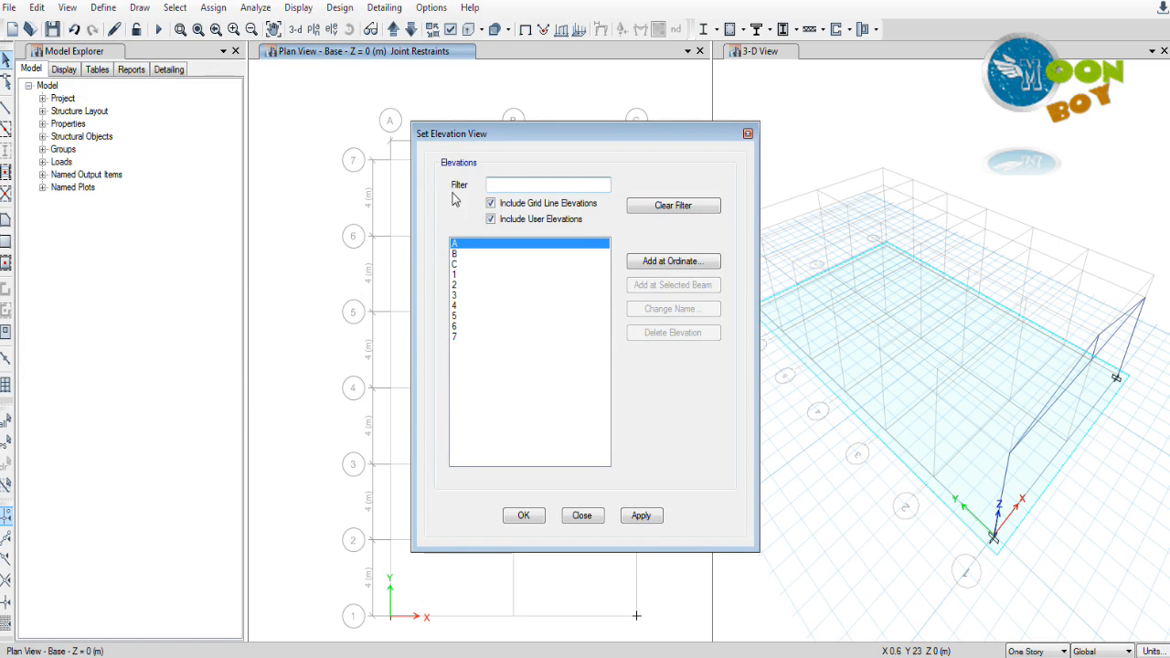
pyautogui.click(467, 273)
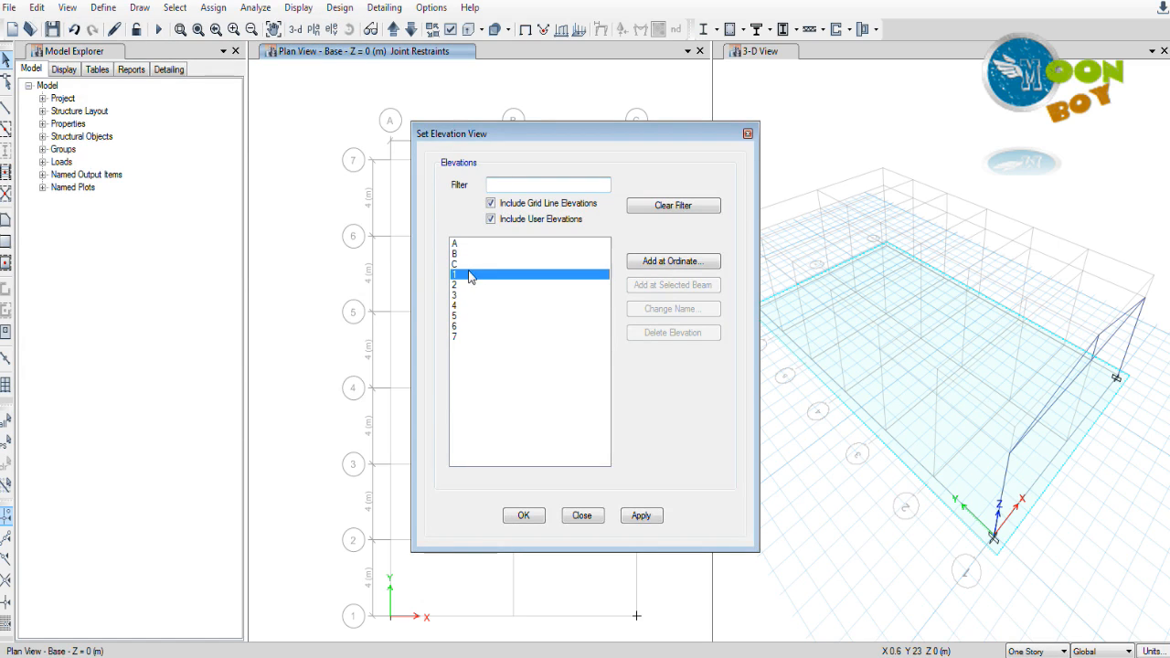
pyautogui.click(641, 516)
pyautogui.click(524, 516)
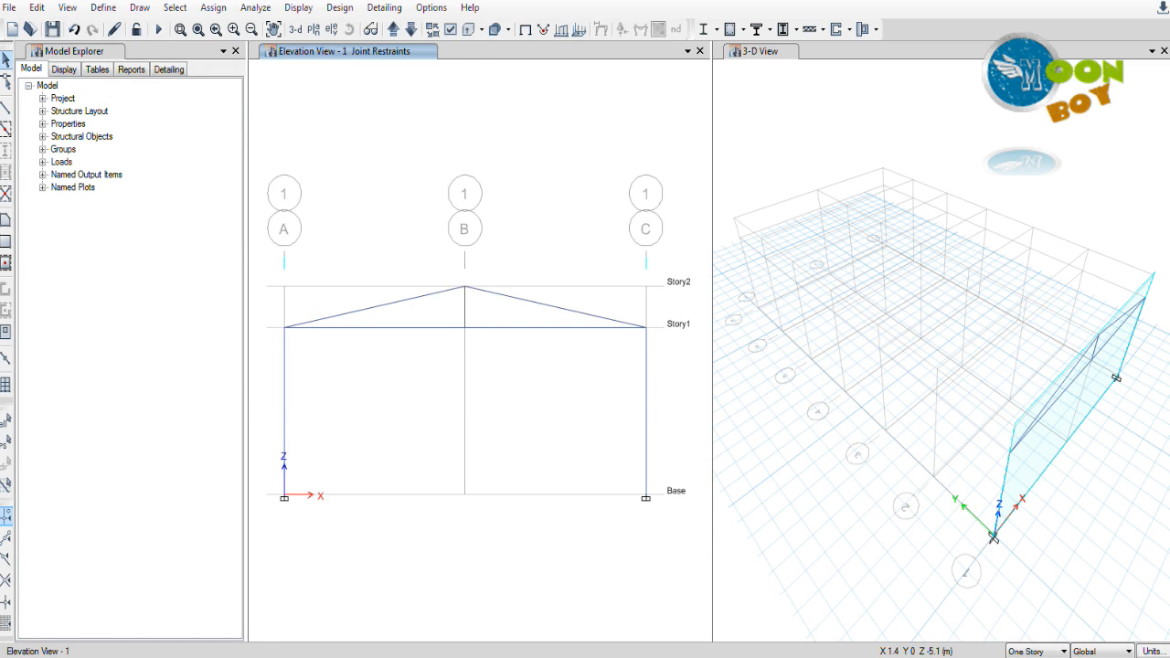
pyautogui.click(356, 657)
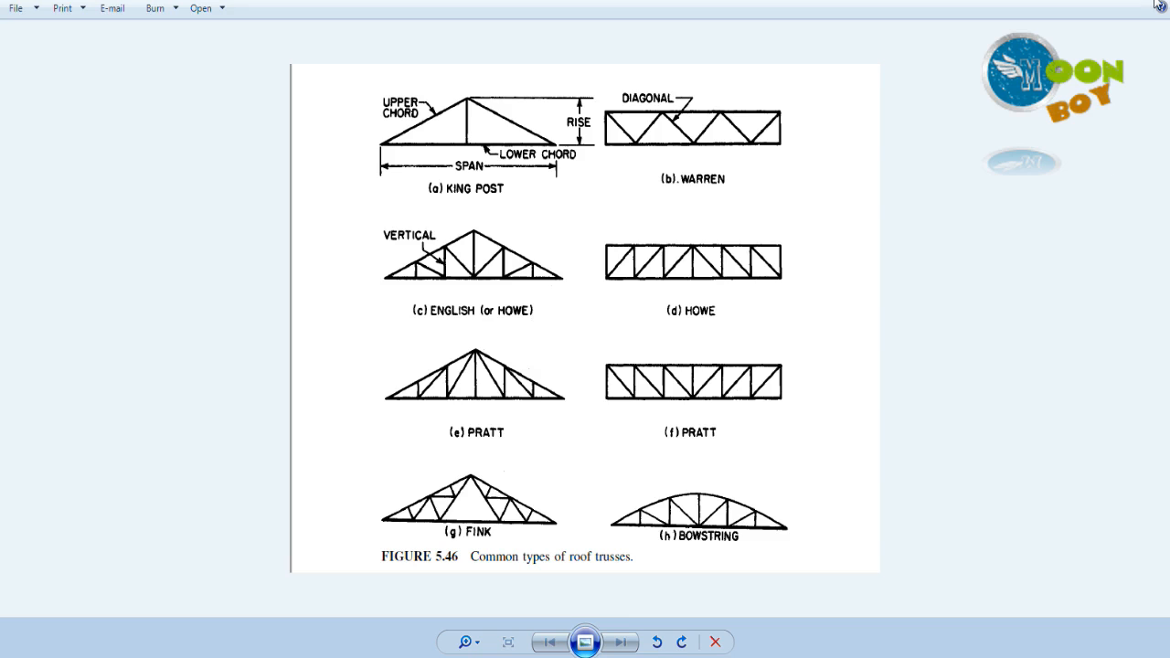
pyautogui.click(1112, 1)
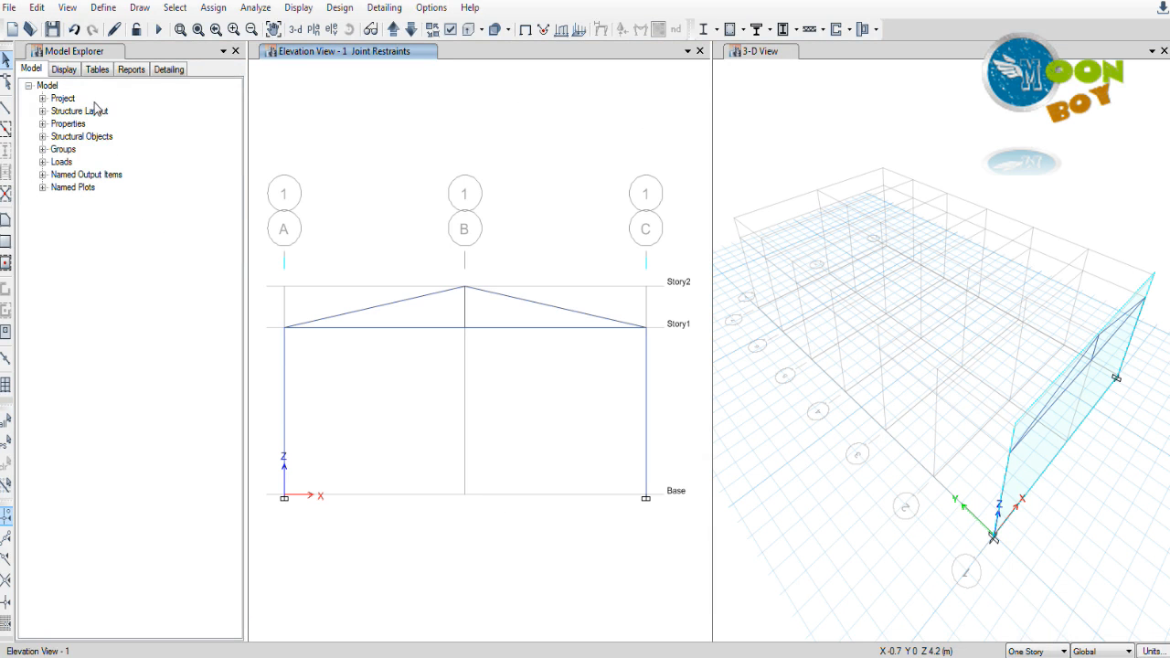
# Step: Divide the two Story1 bottom chord frames of elevation 1 into 3 frame objects each
pyautogui.click(363, 330)
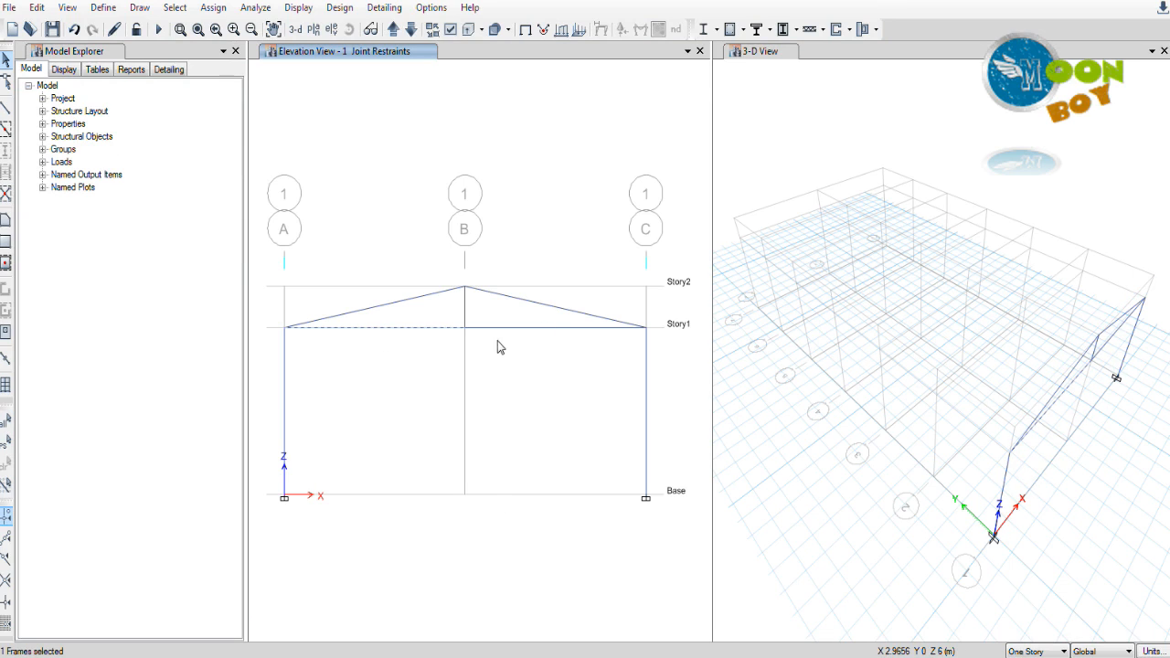
pyautogui.click(540, 329)
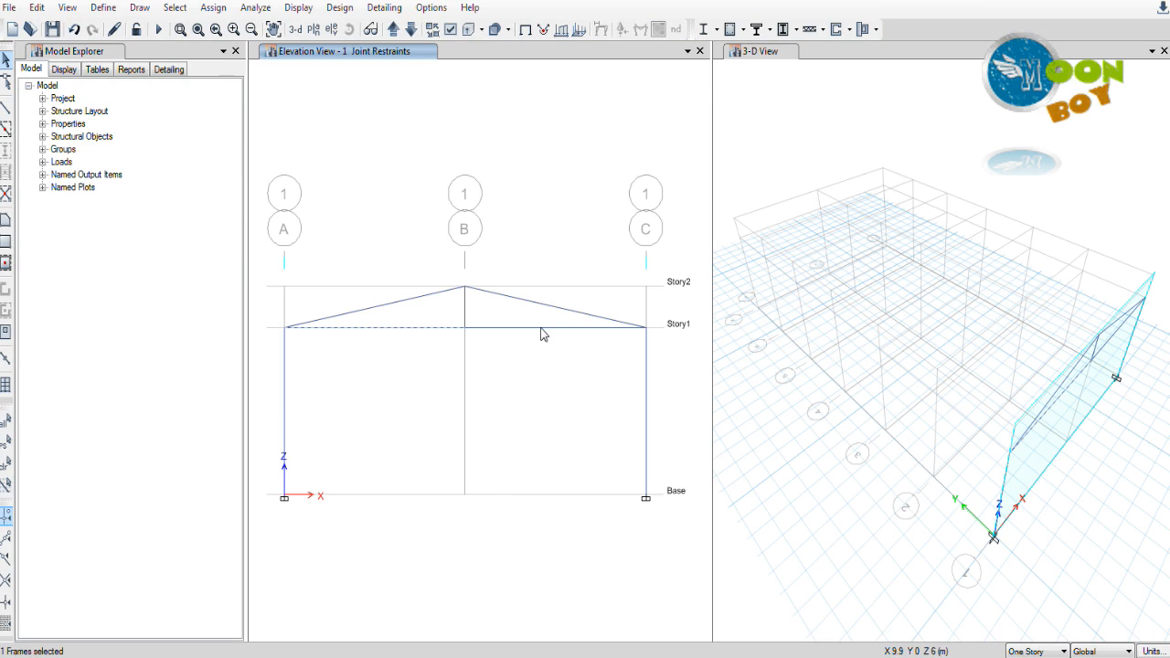
pyautogui.click(40, 9)
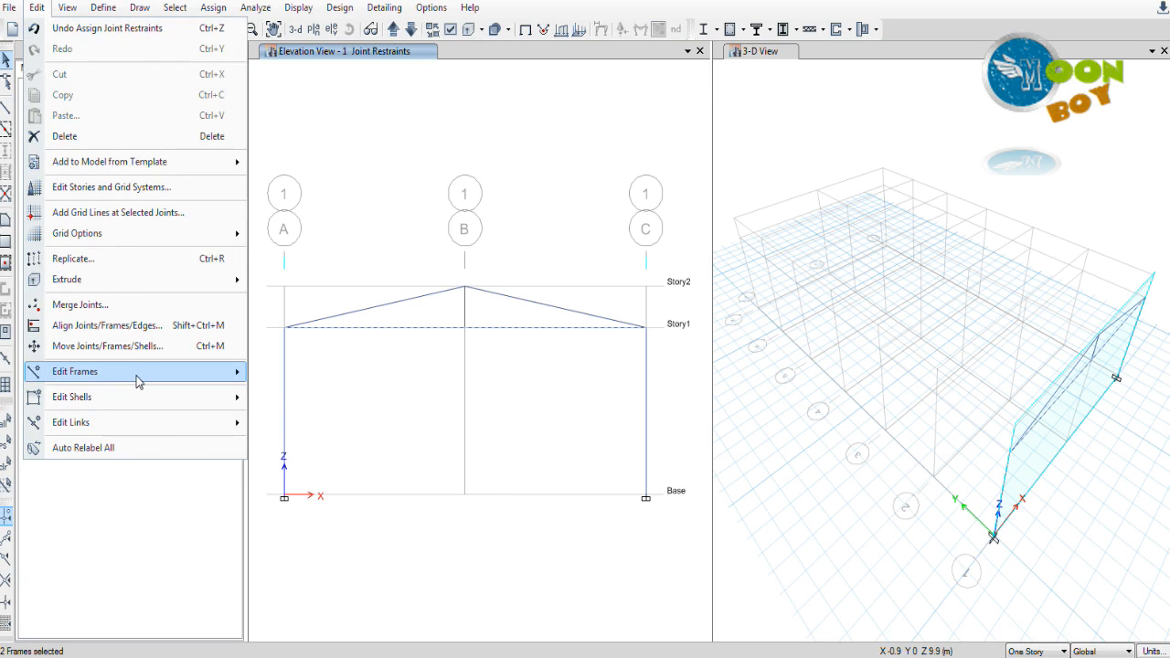
pyautogui.moveTo(139, 377)
pyautogui.click(370, 382)
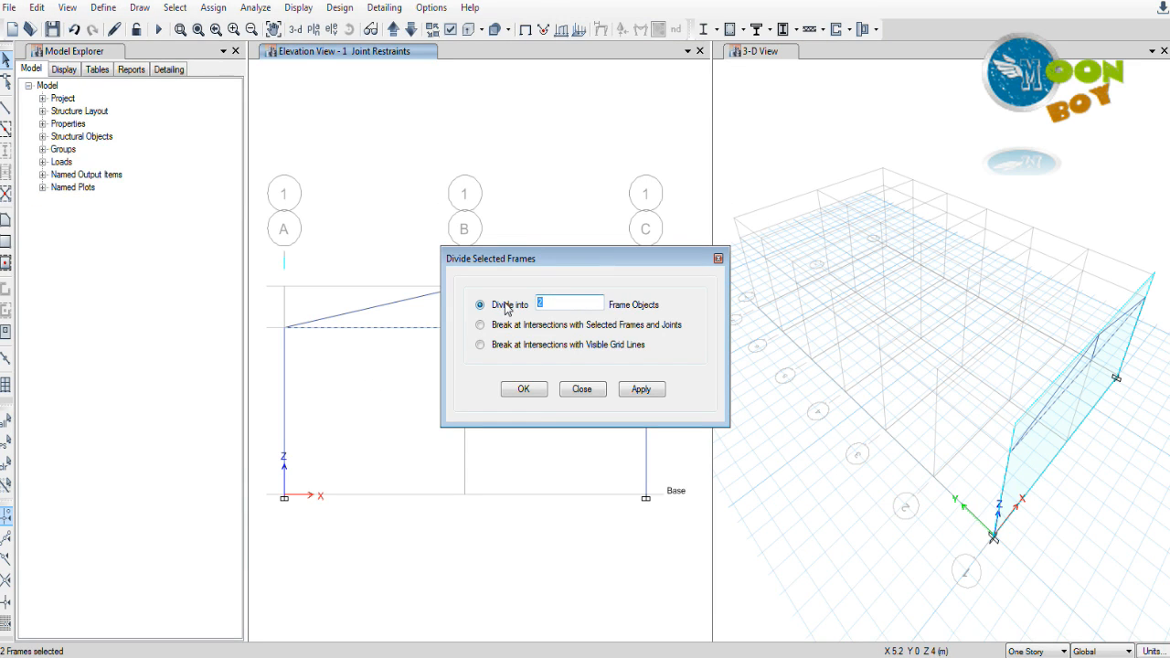
pyautogui.moveTo(539, 258); pyautogui.dragTo(627, 258)
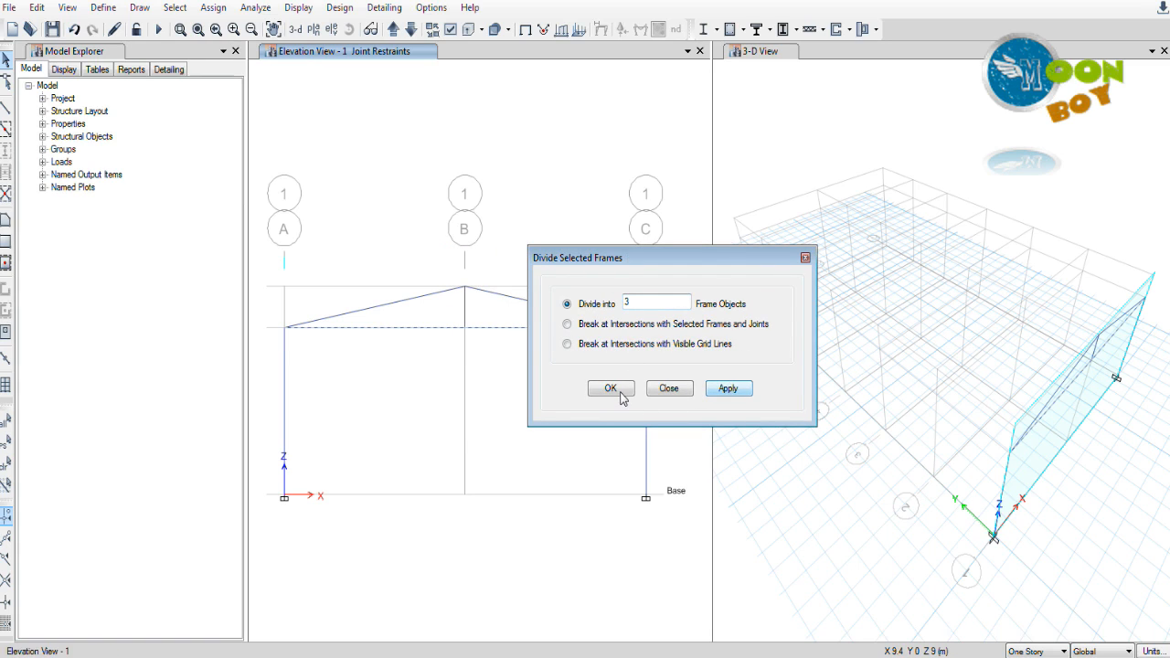
pyautogui.click(618, 393)
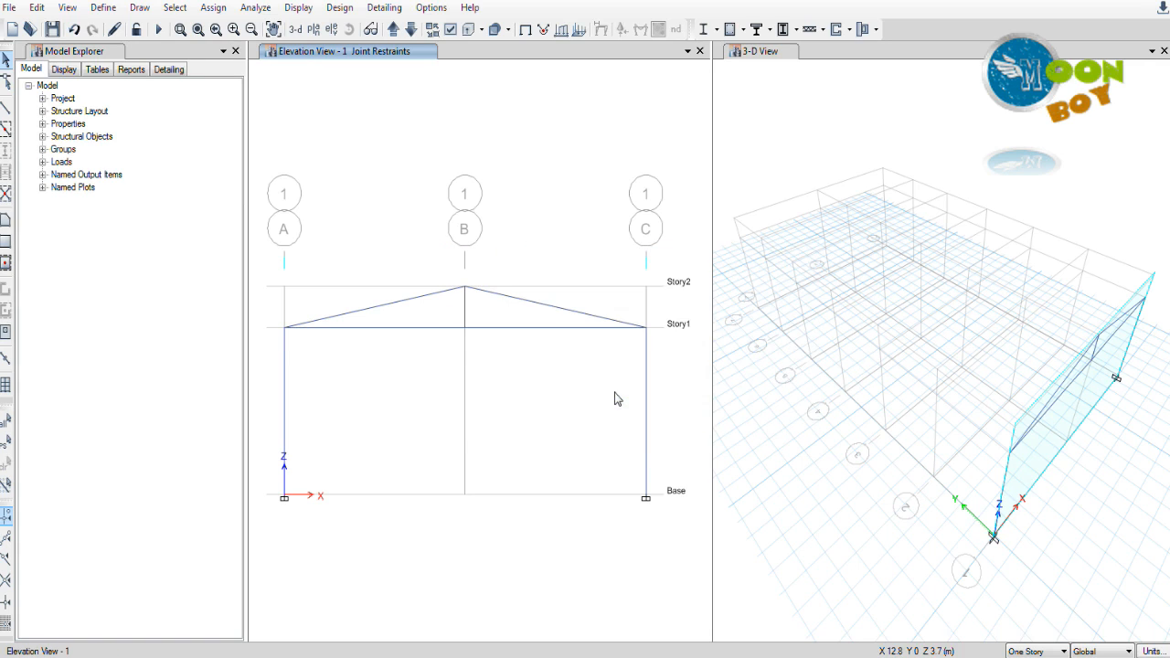
# Step: Check the division of the bottom chord between grids A and B by selecting its segments together and individually, clearing the selection each time
pyautogui.click(422, 326)
pyautogui.click(379, 328)
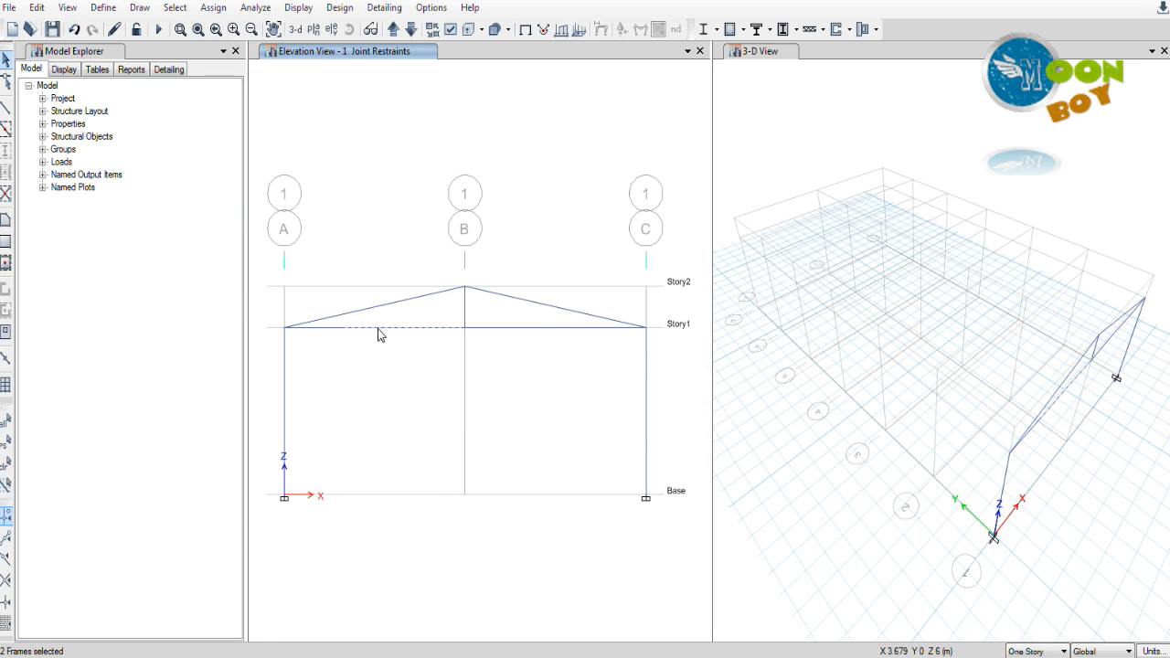
pyautogui.click(336, 328)
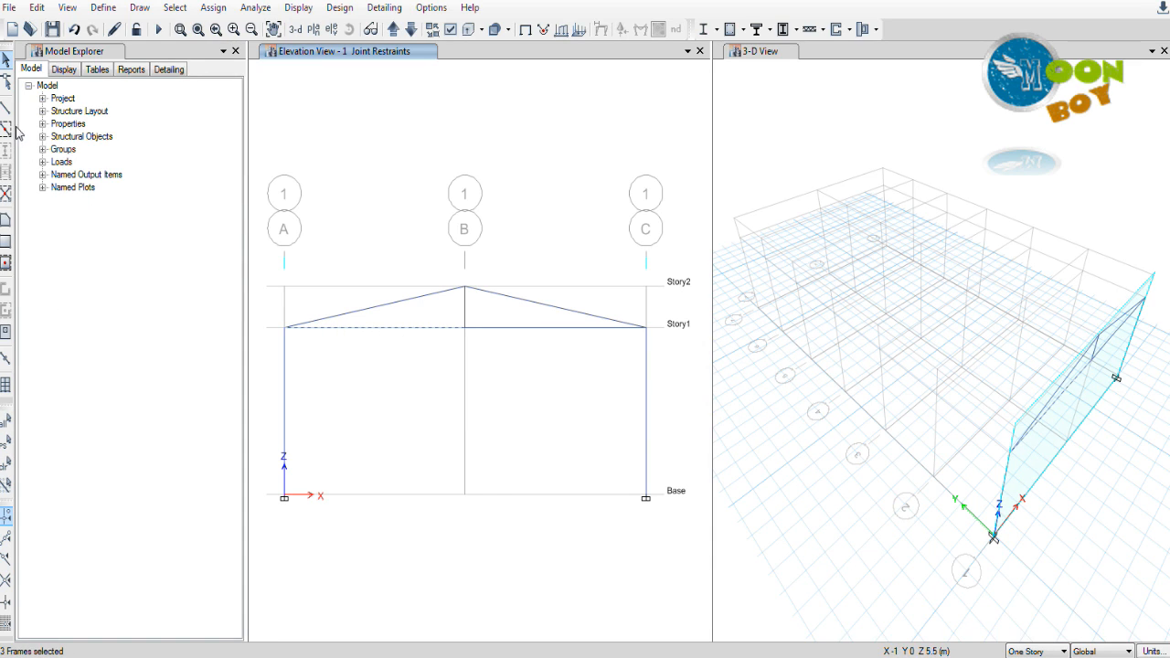
pyautogui.click(7, 464)
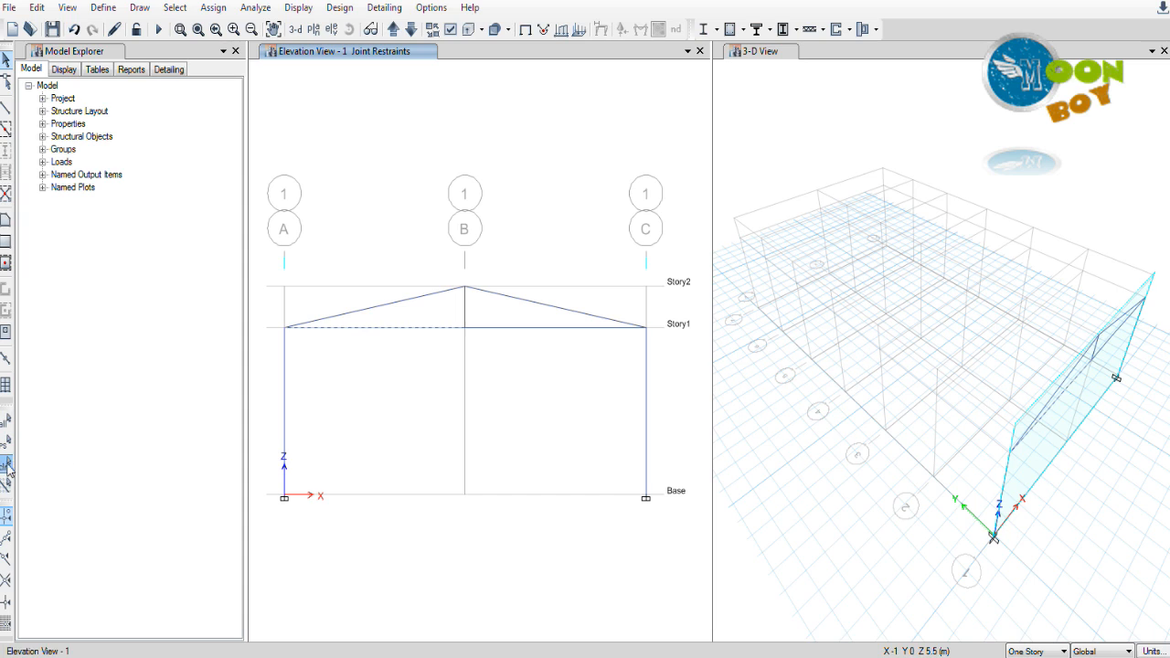
pyautogui.click(314, 331)
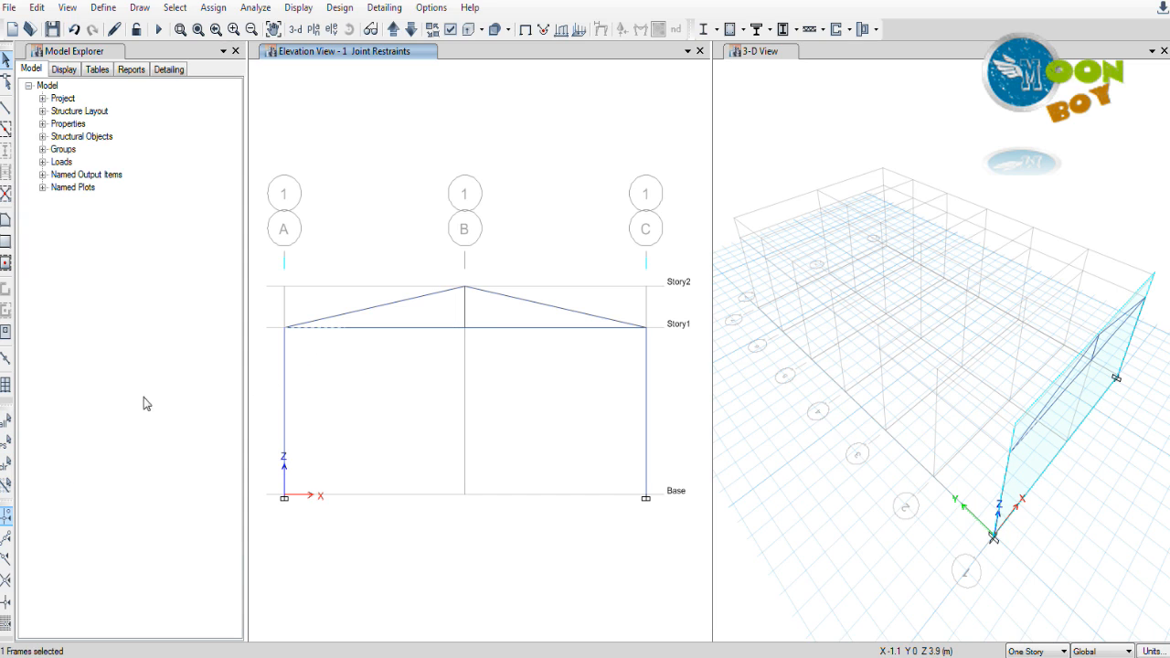
pyautogui.click(6, 464)
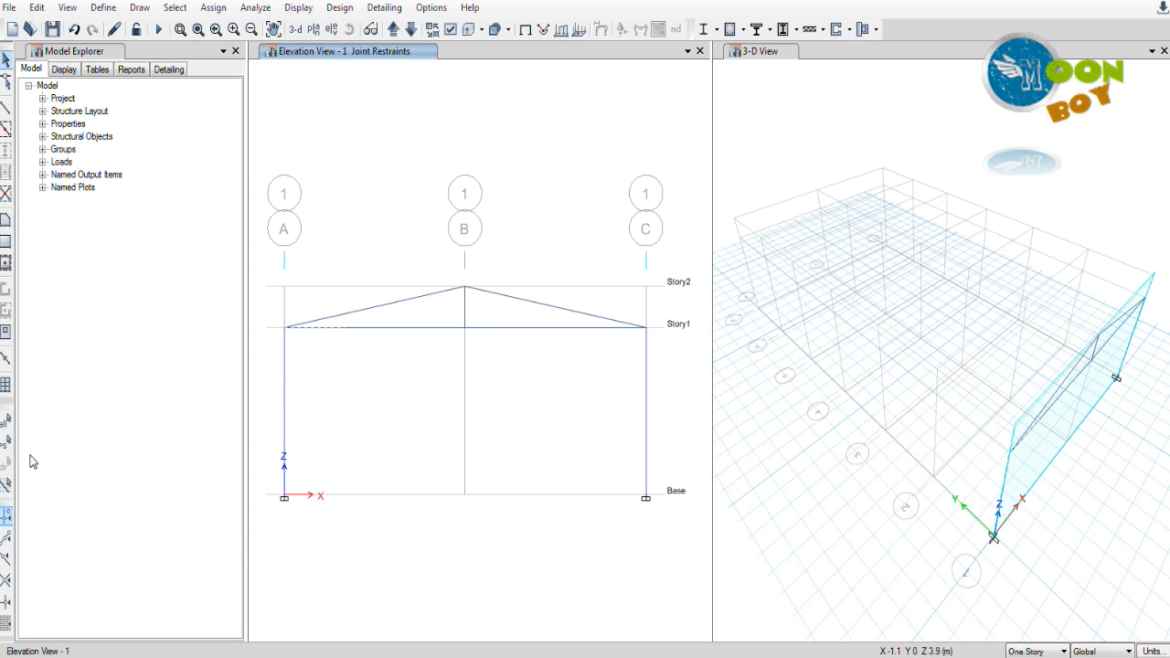
pyautogui.click(365, 330)
pyautogui.click(7, 473)
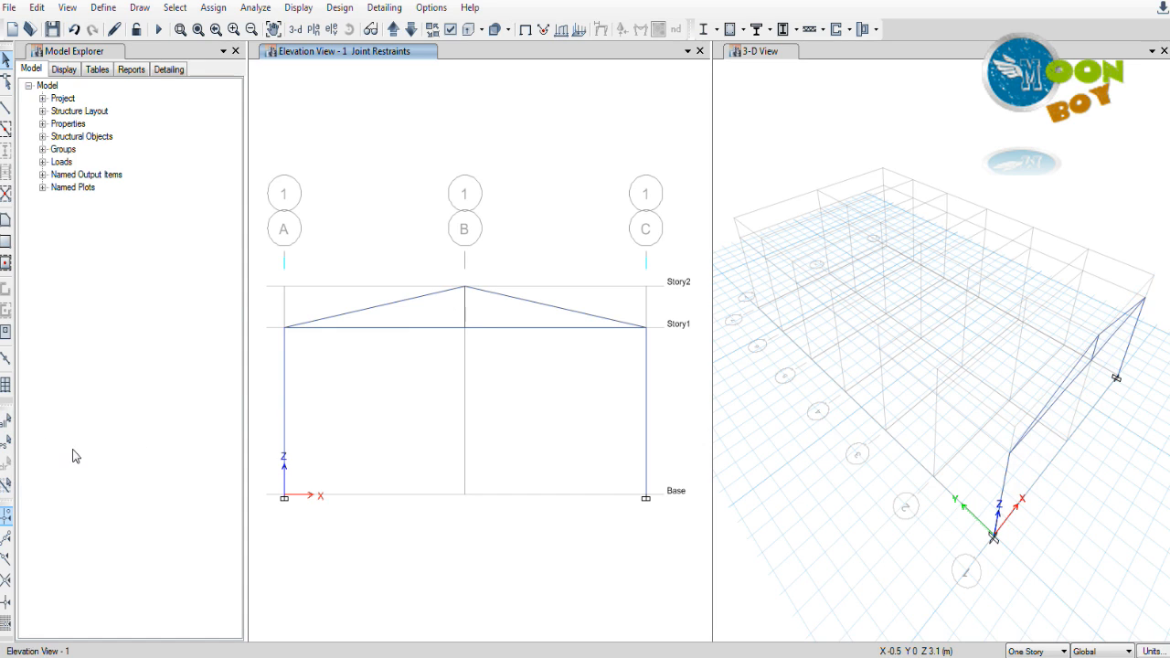
pyautogui.click(447, 331)
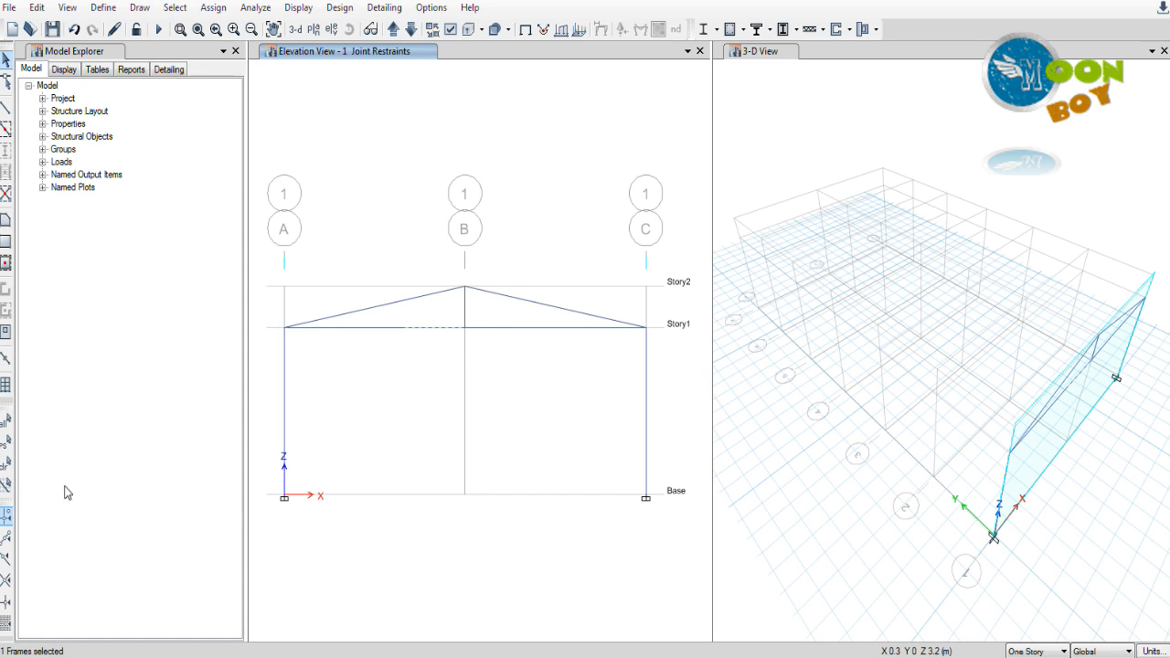
pyautogui.click(6, 464)
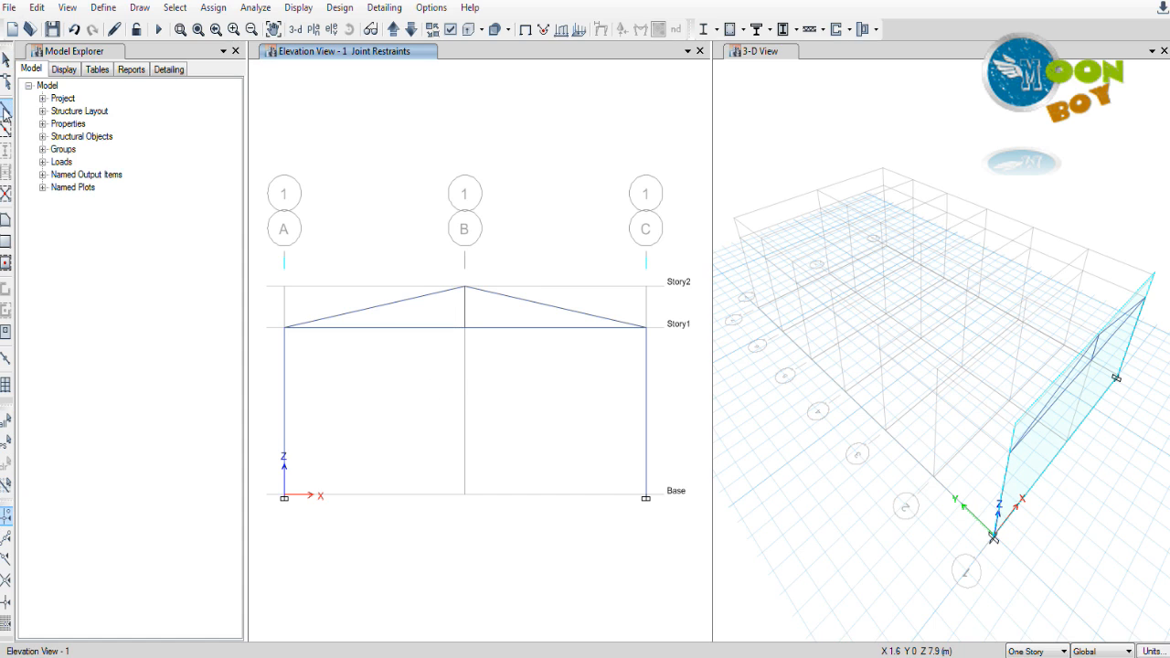
# Step: Draw a Truss Member vertical parallel to Z from the bottom chord division point at X 4.67 m up to the rafter between grids A and B
pyautogui.click(6, 109)
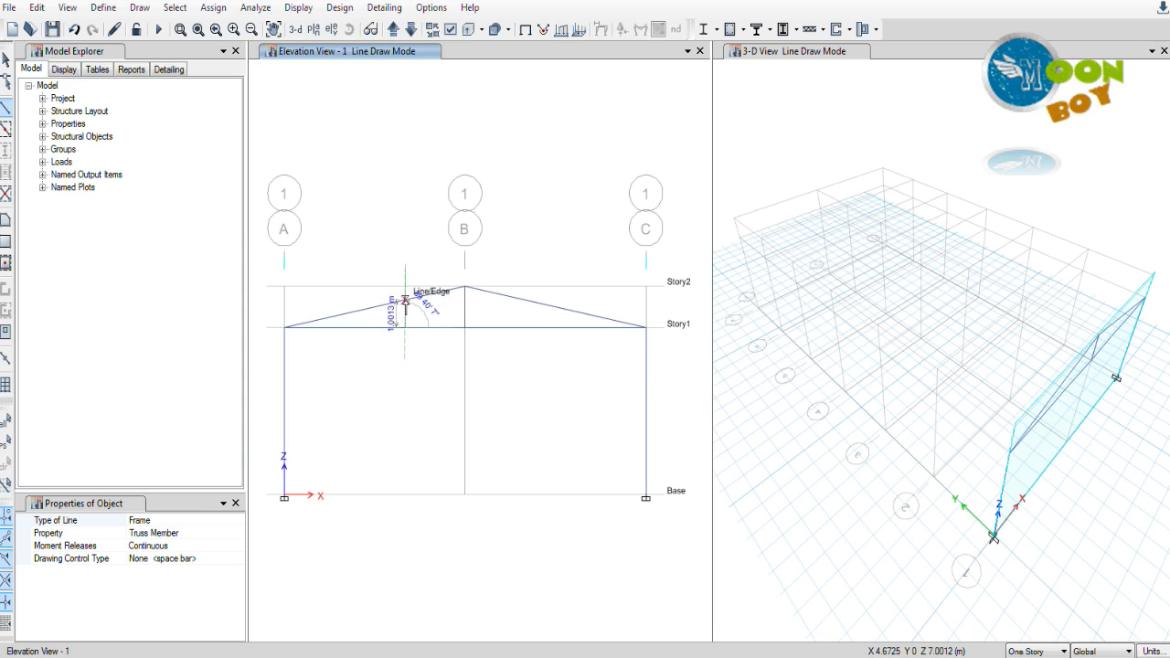
pyautogui.click(222, 557)
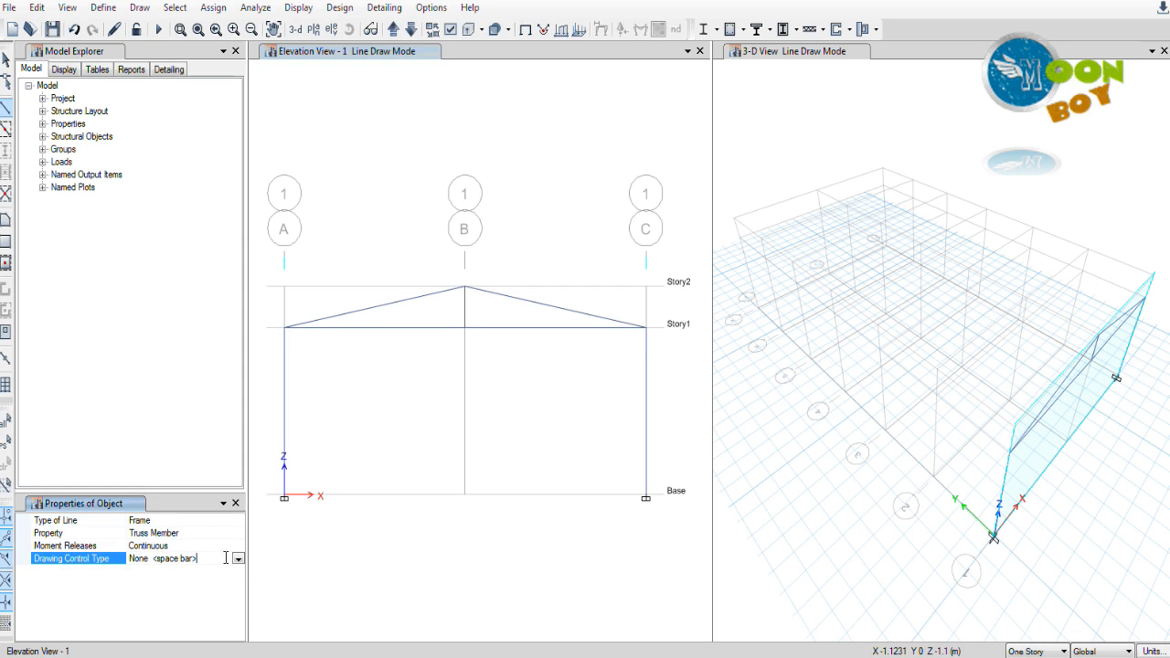
pyautogui.click(237, 560)
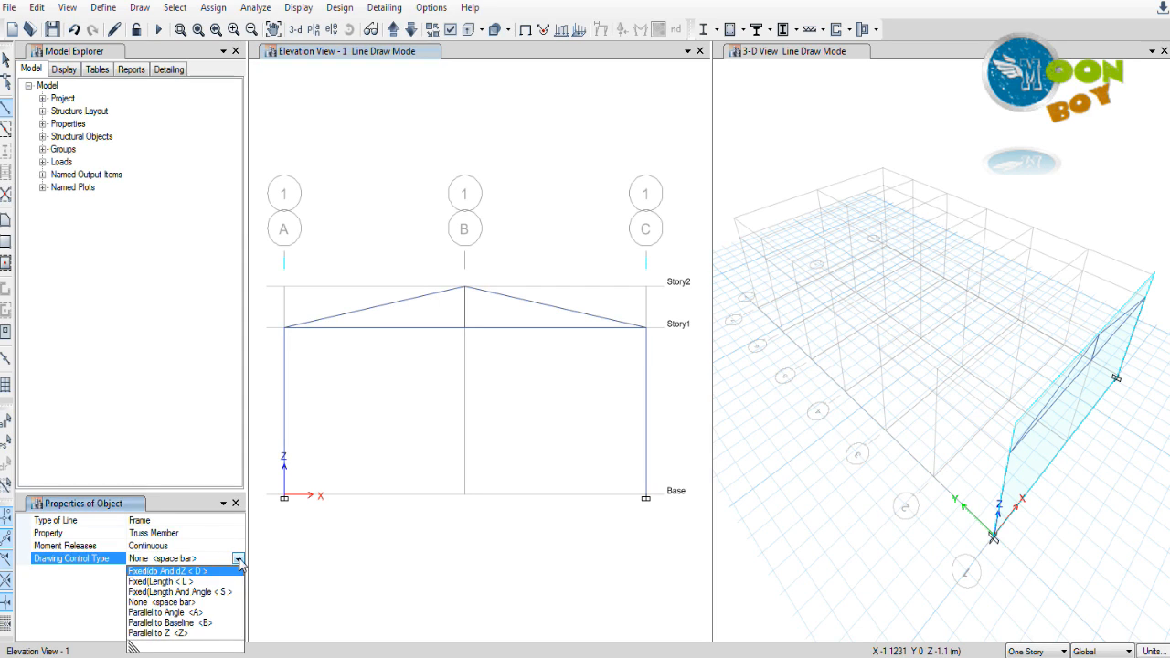
pyautogui.click(156, 632)
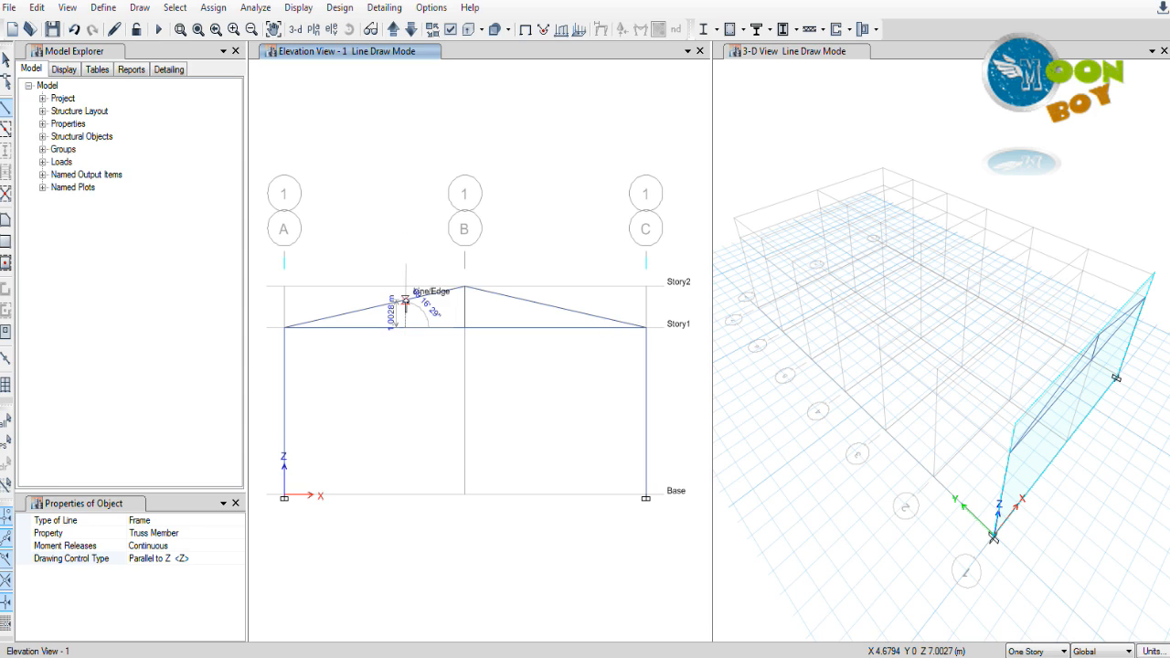
pyautogui.scroll(5, 405, 300)
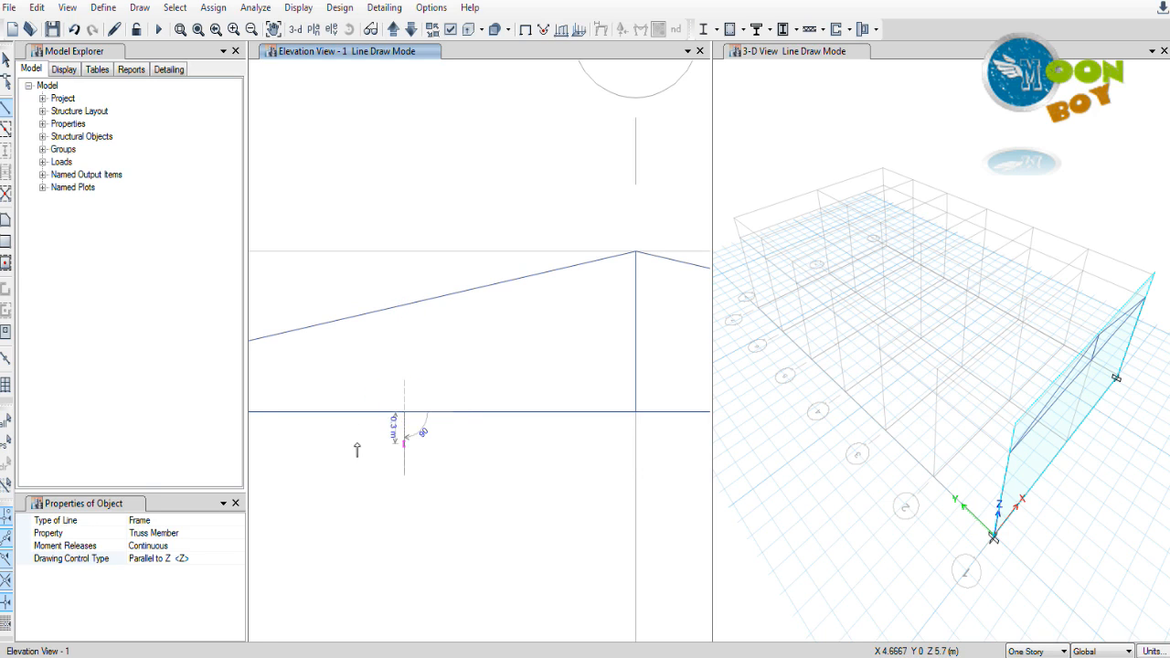
pyautogui.doubleClick(405, 308)
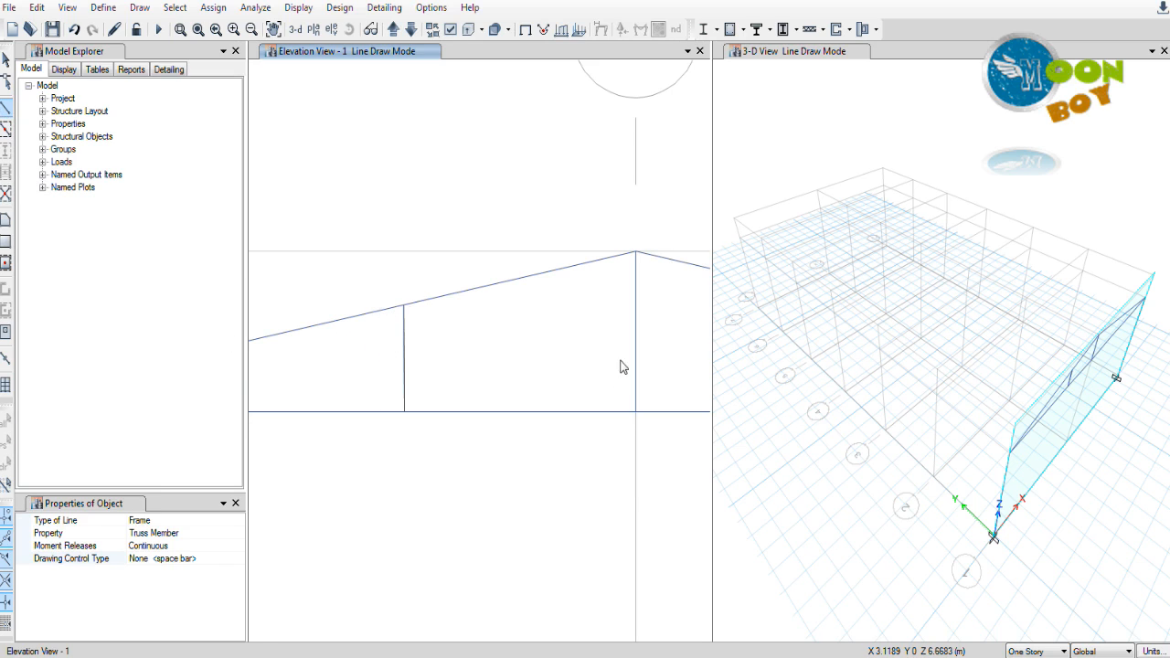
# Step: Add a second vertical parallel to Z between the bottom chord and rafter at the division point at X 2.33 m, nearer grid A
pyautogui.scroll(-2, 601, 354)
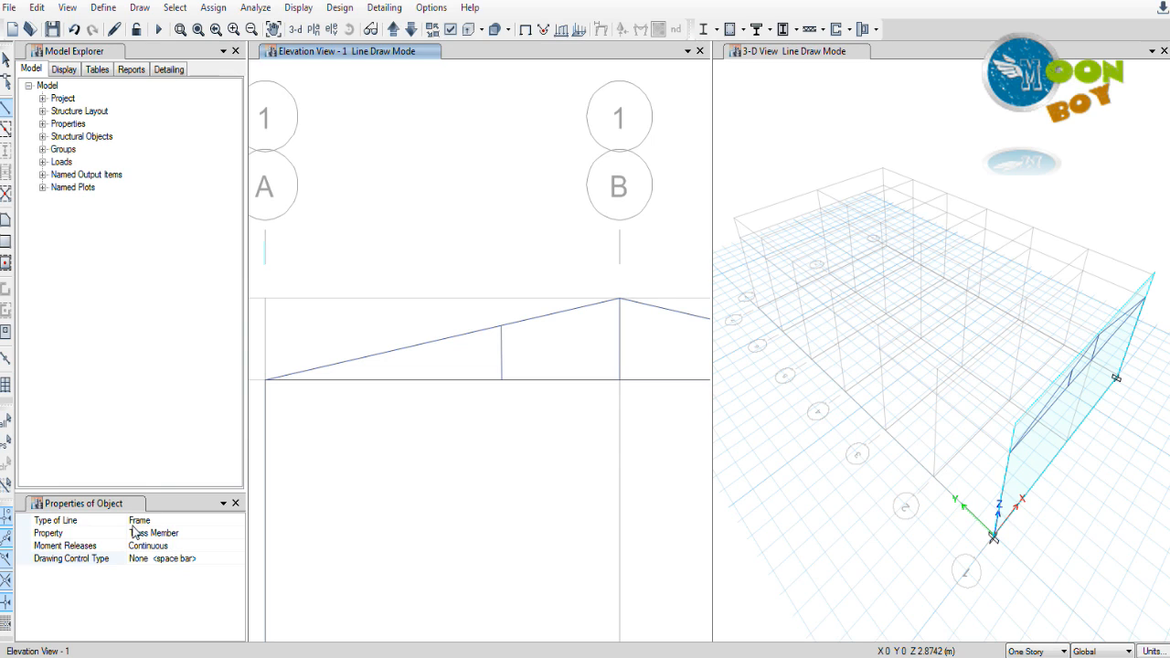
pyautogui.click(189, 566)
pyautogui.click(238, 559)
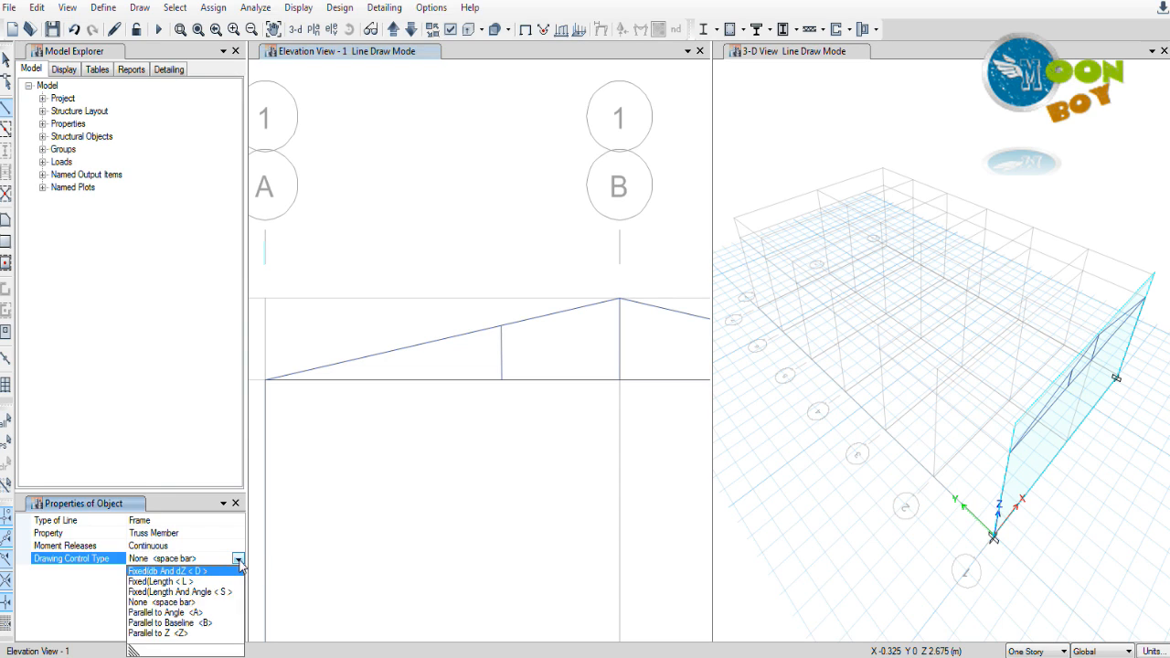
pyautogui.click(183, 633)
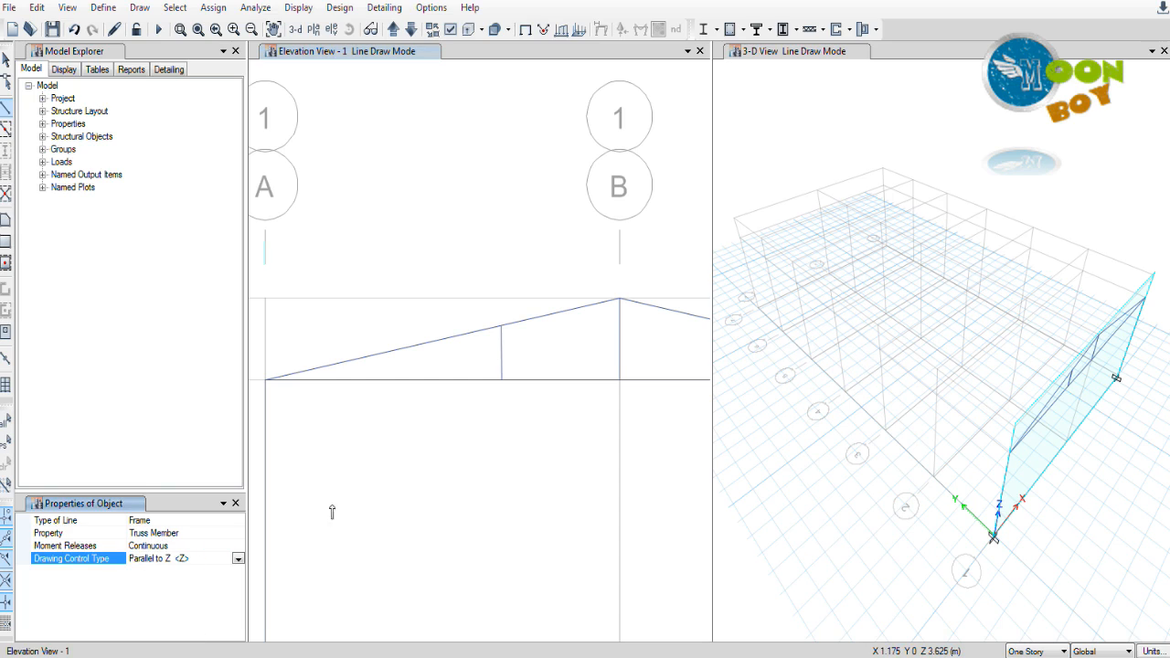
pyautogui.click(383, 381)
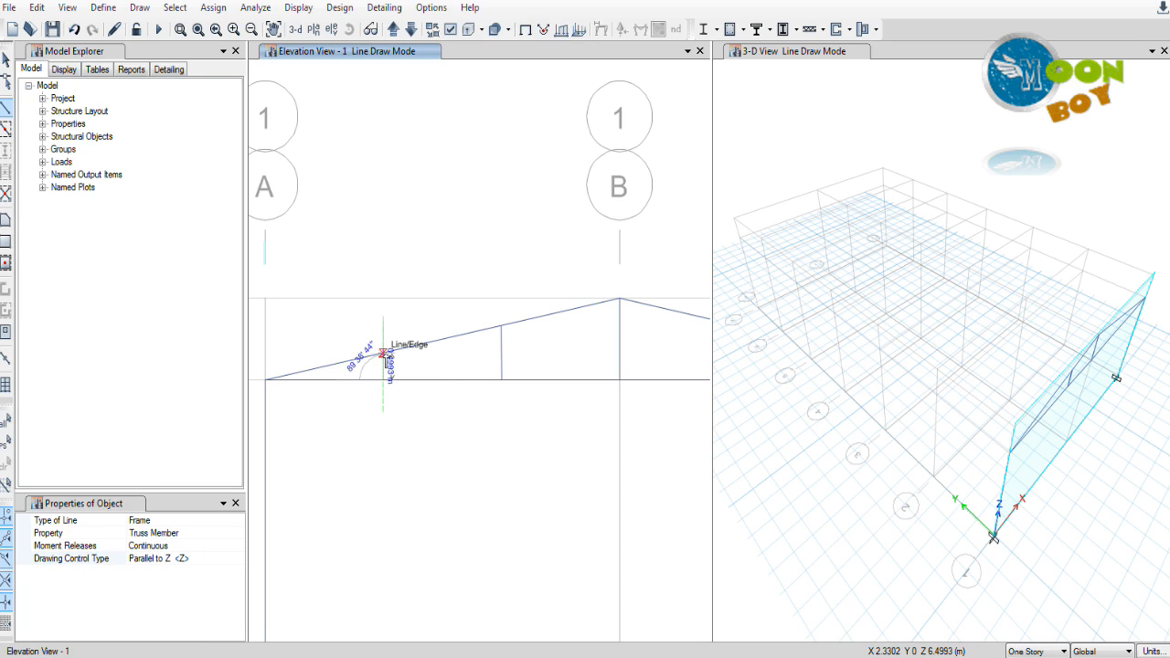
pyautogui.click(383, 353)
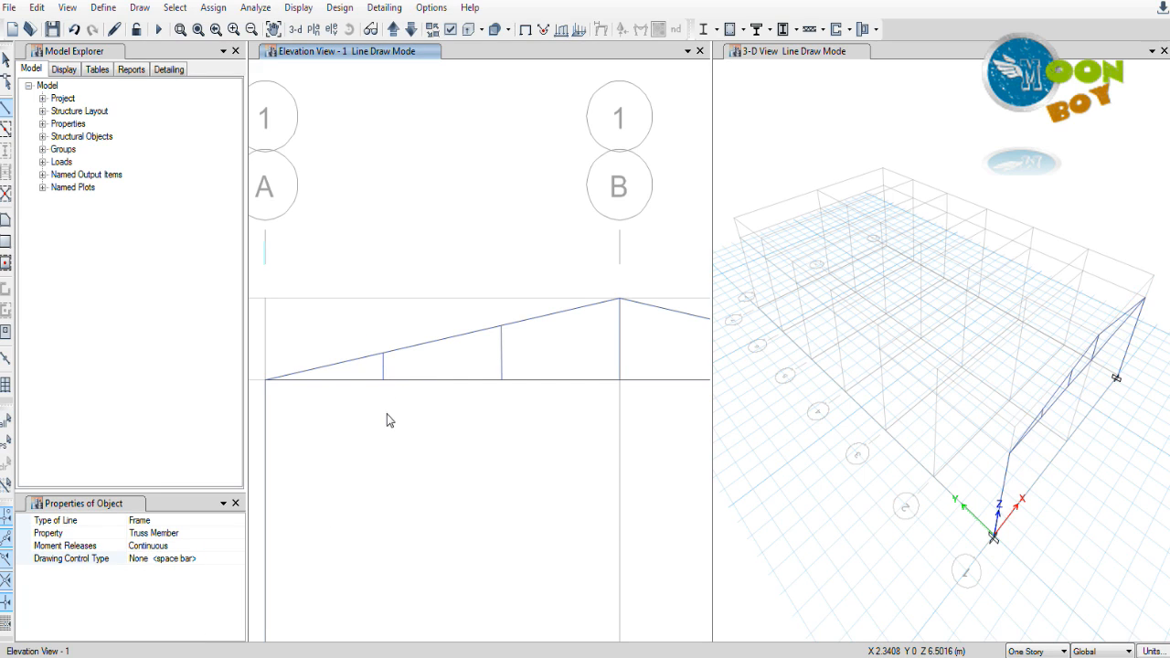
pyautogui.press('Escape')
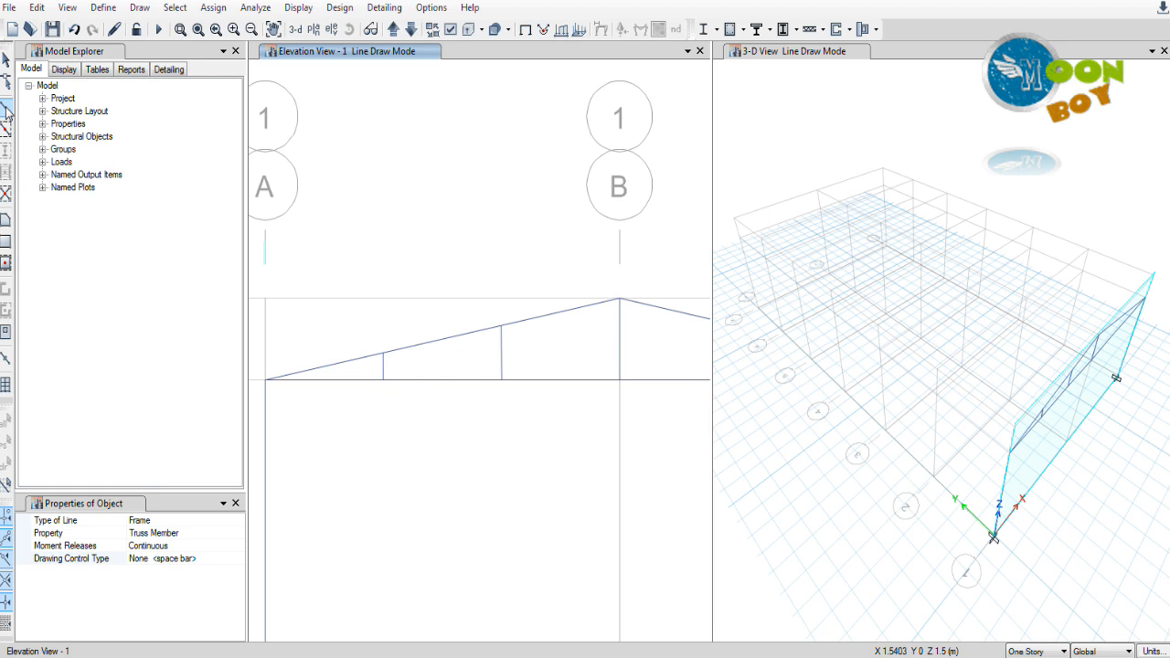
# Step: Consult the roof truss reference picture, and draw a vertical parallel to Z from bottom chord to rafter at X 9.33 m between grids B and C
pyautogui.hotkey('alt', 'Tab')
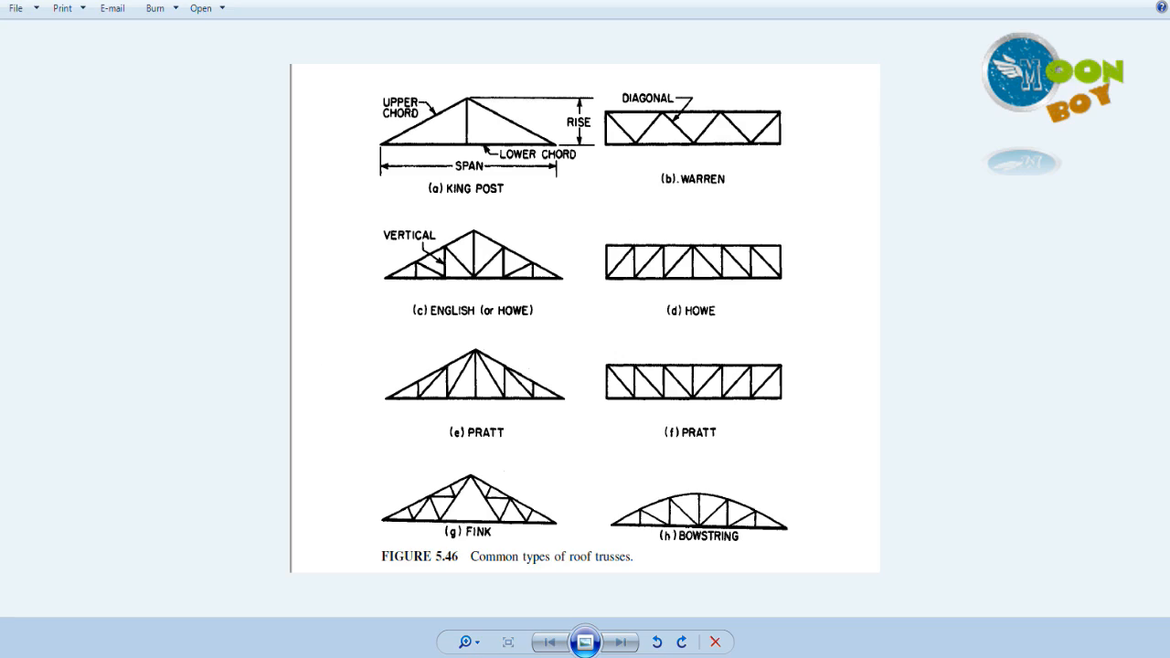
pyautogui.hotkey('alt', 'Tab')
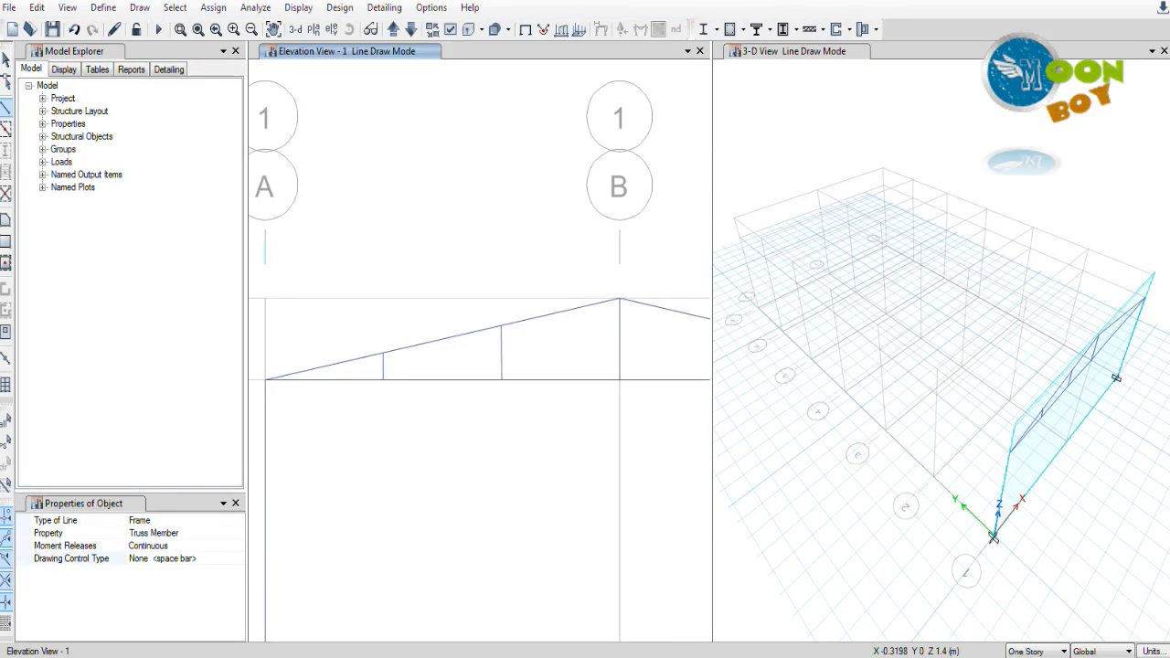
pyautogui.scroll(-3, 325, 414)
pyautogui.scroll(3, 487, 387)
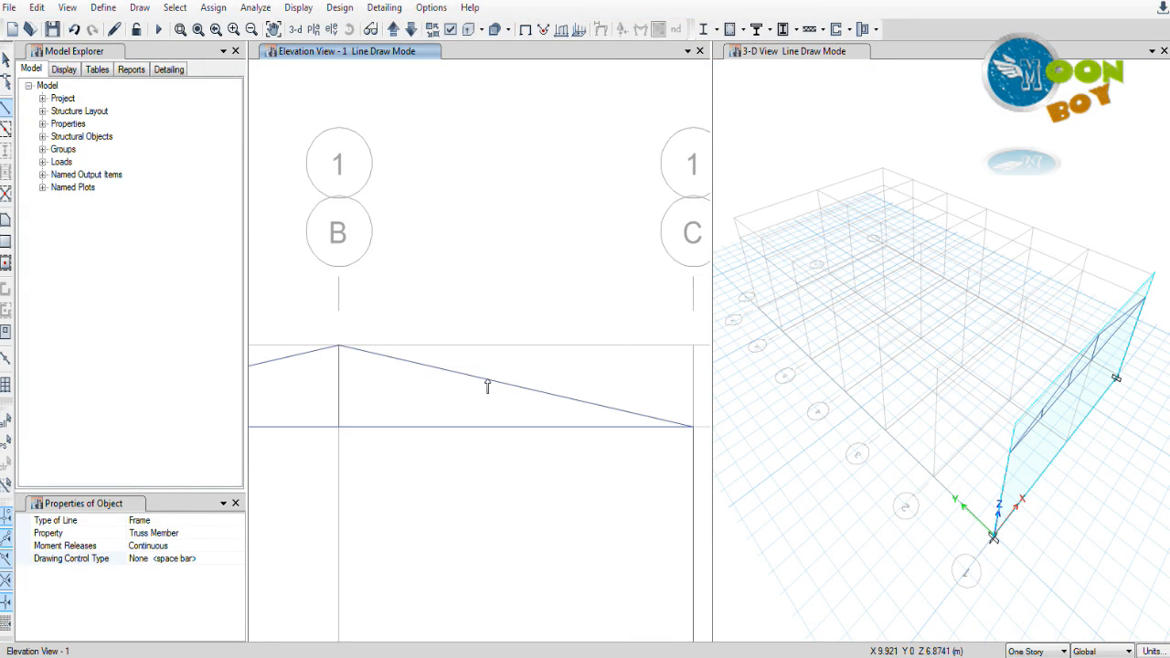
pyautogui.click(203, 559)
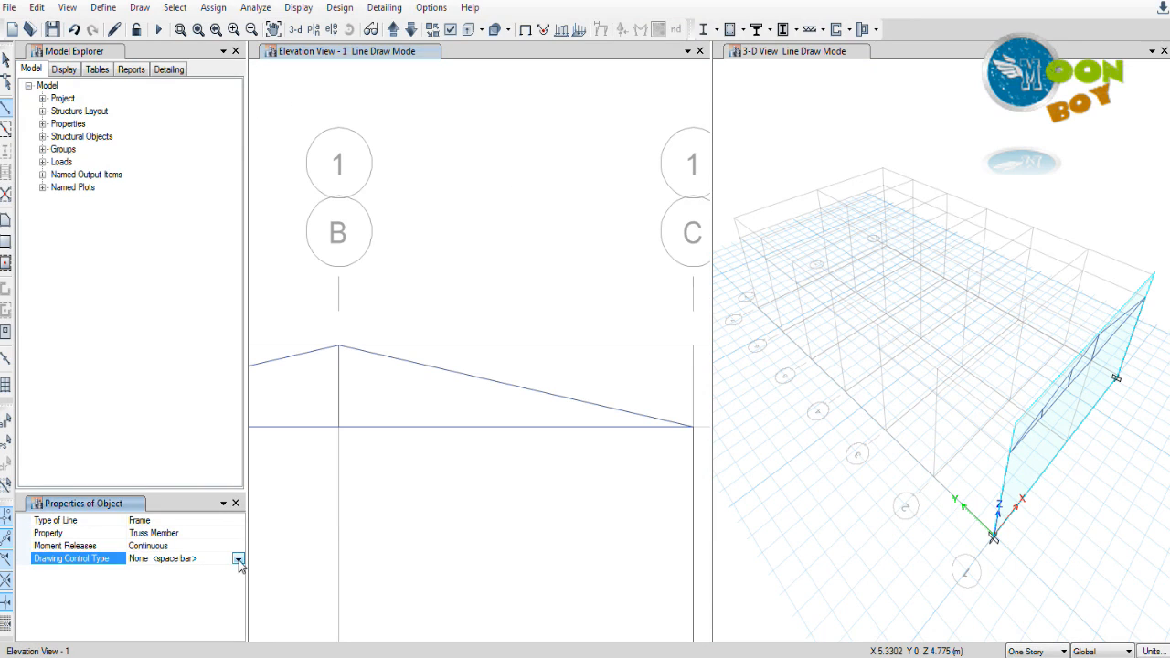
pyautogui.click(238, 559)
pyautogui.click(203, 629)
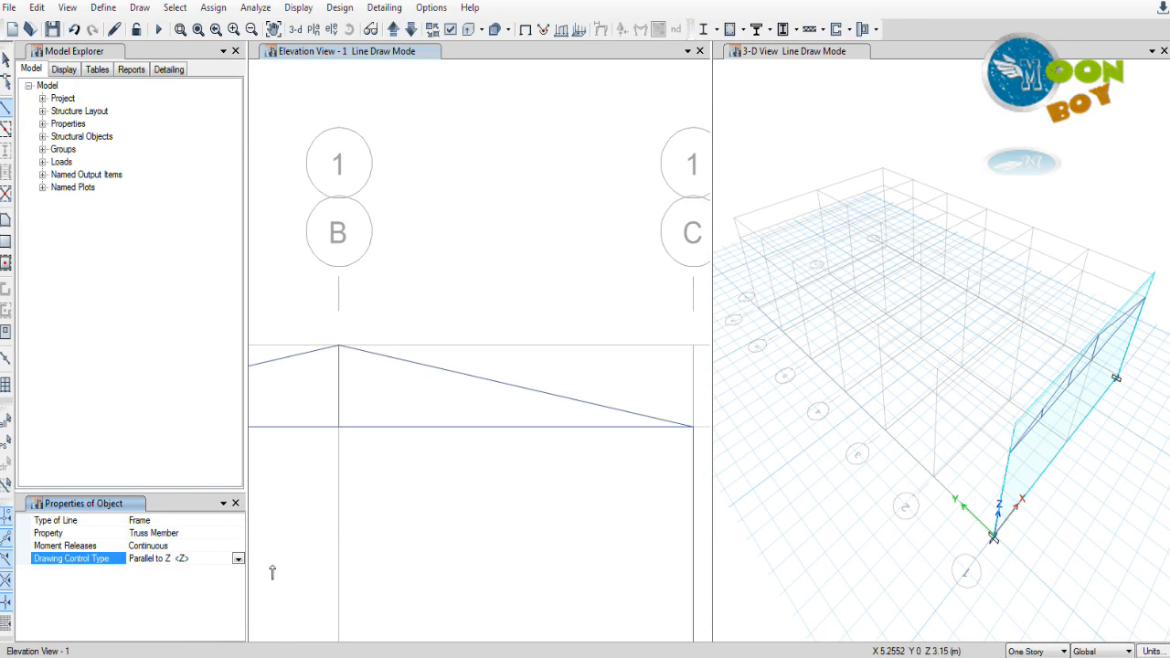
pyautogui.click(457, 428)
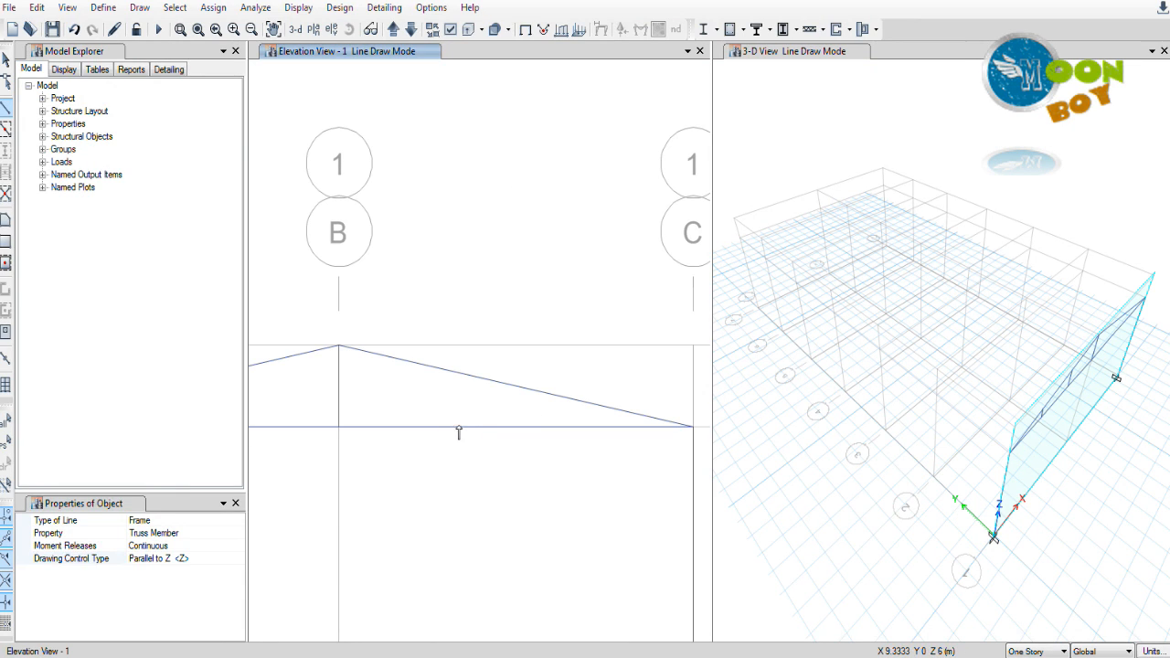
pyautogui.click(457, 372)
# Step: Draw a Truss Member vertical parallel to Z from the bottom chord division point near grid C, at X 11.67 m, up to the rafter
pyautogui.click(161, 560)
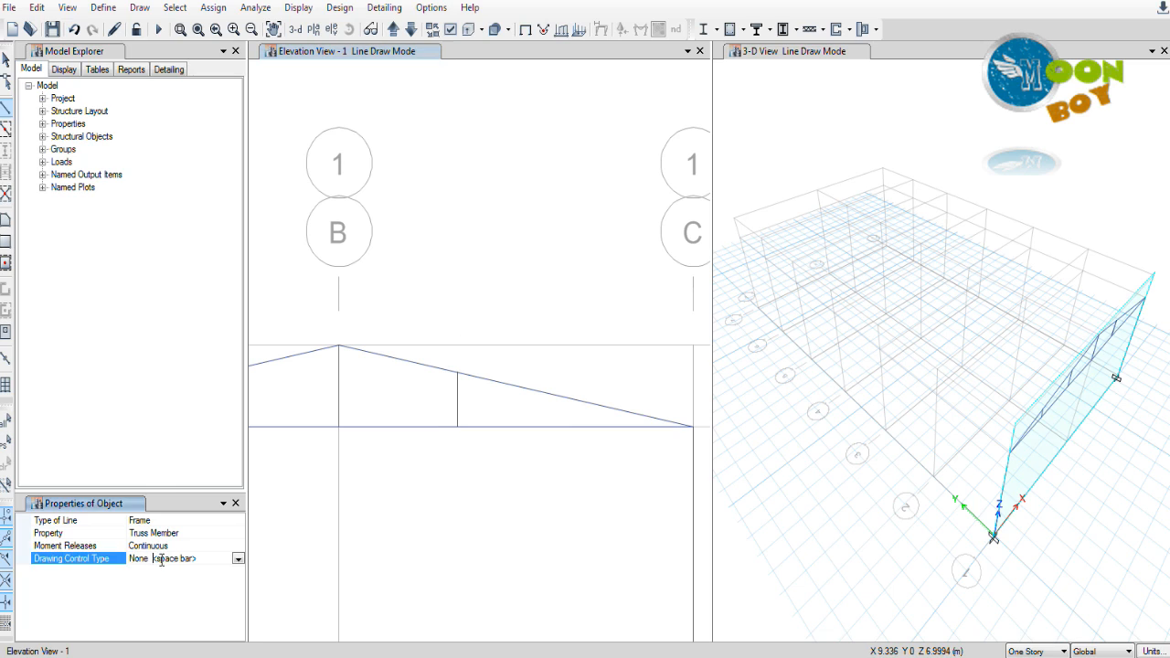
pyautogui.click(238, 560)
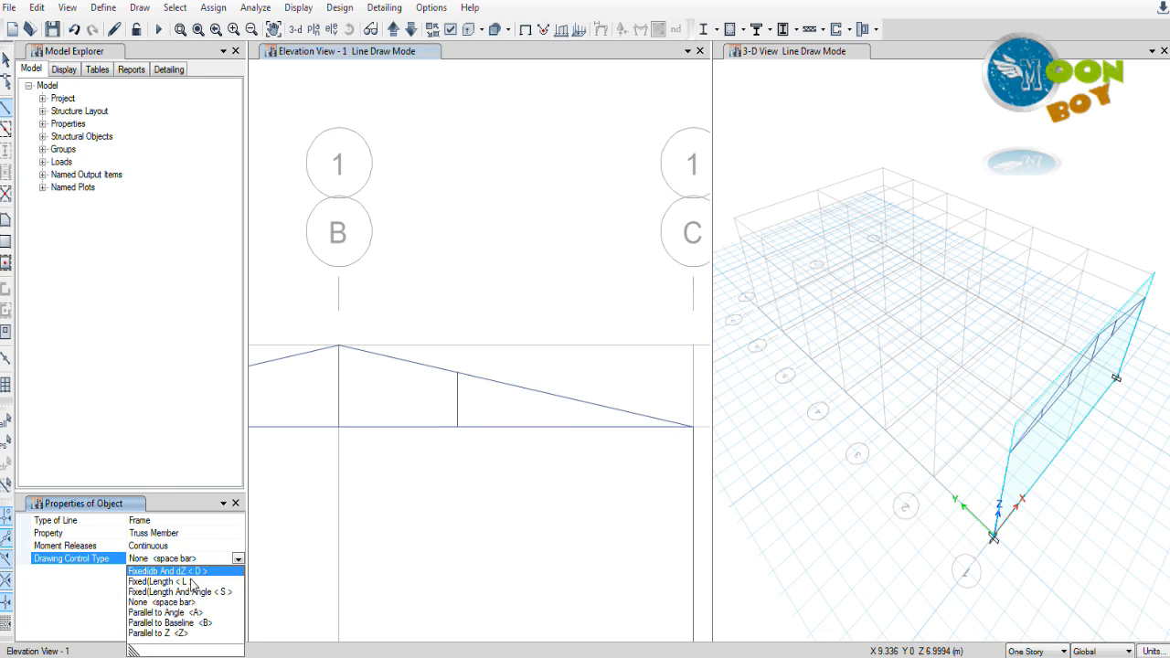
pyautogui.click(177, 633)
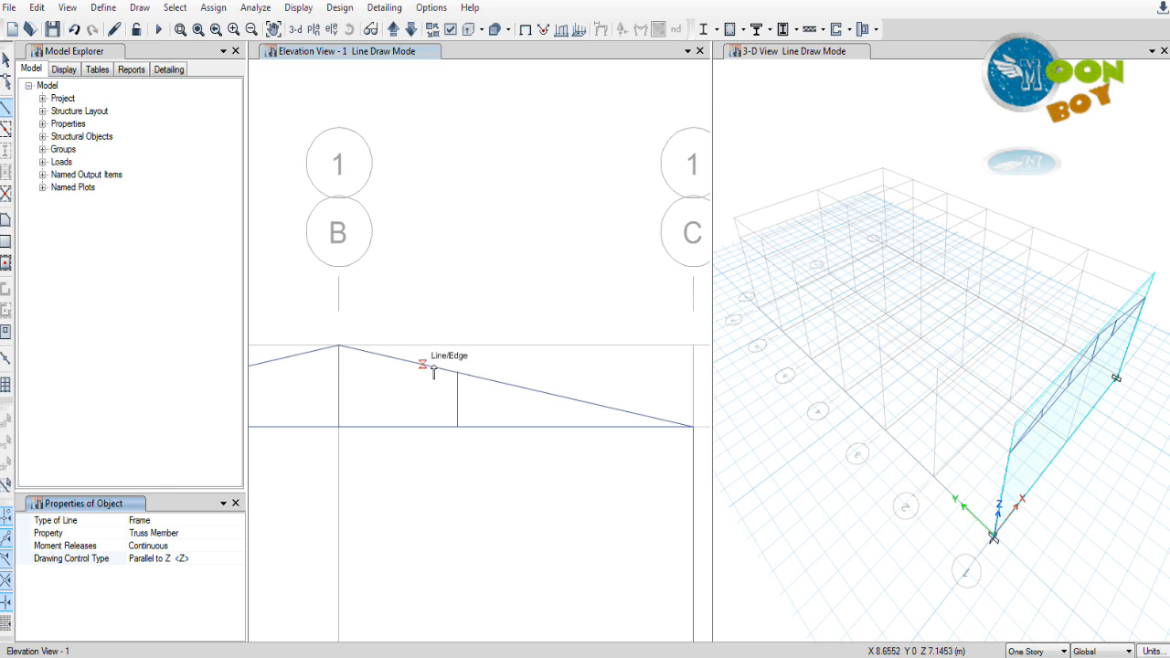
pyautogui.click(575, 427)
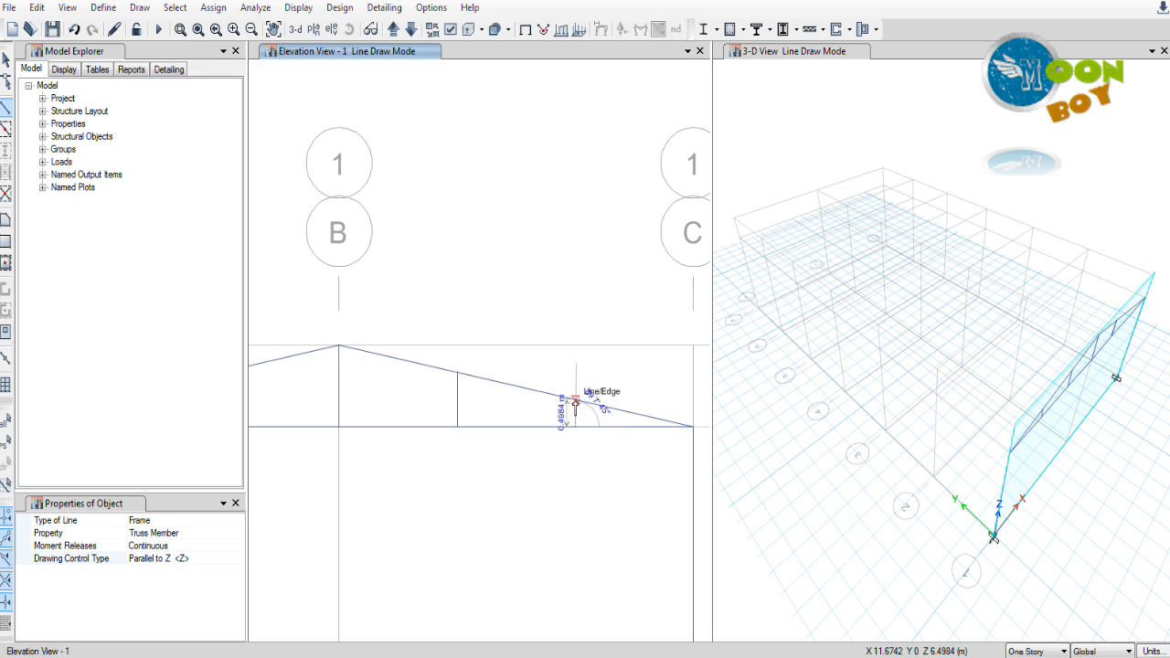
pyautogui.click(575, 400)
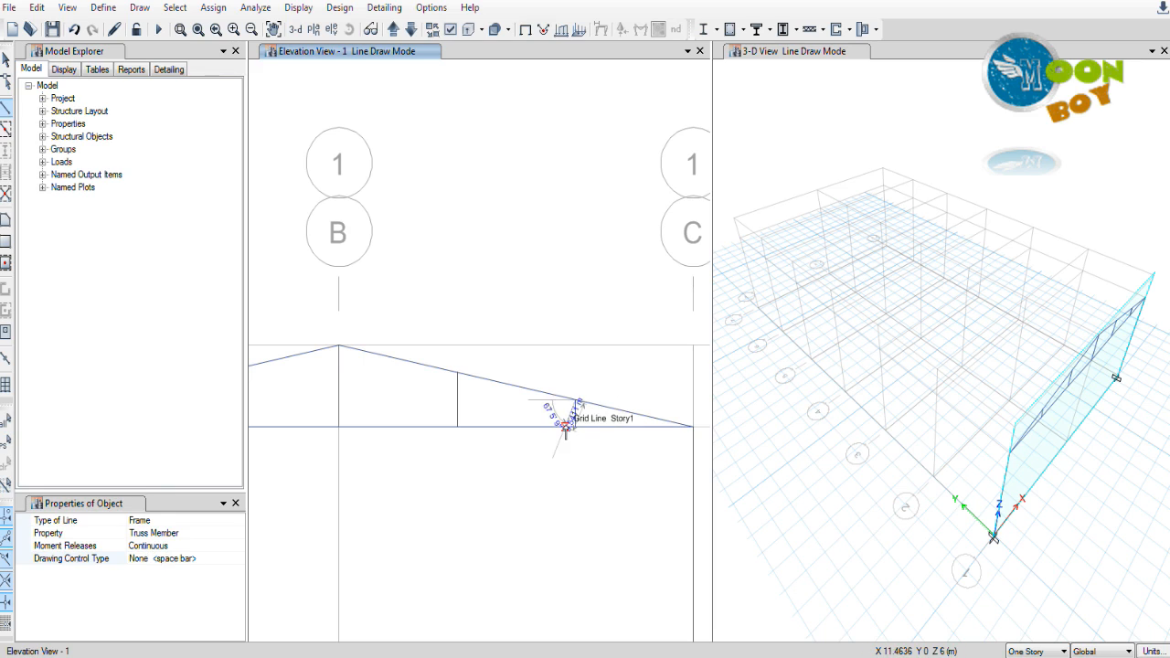
pyautogui.click(575, 399)
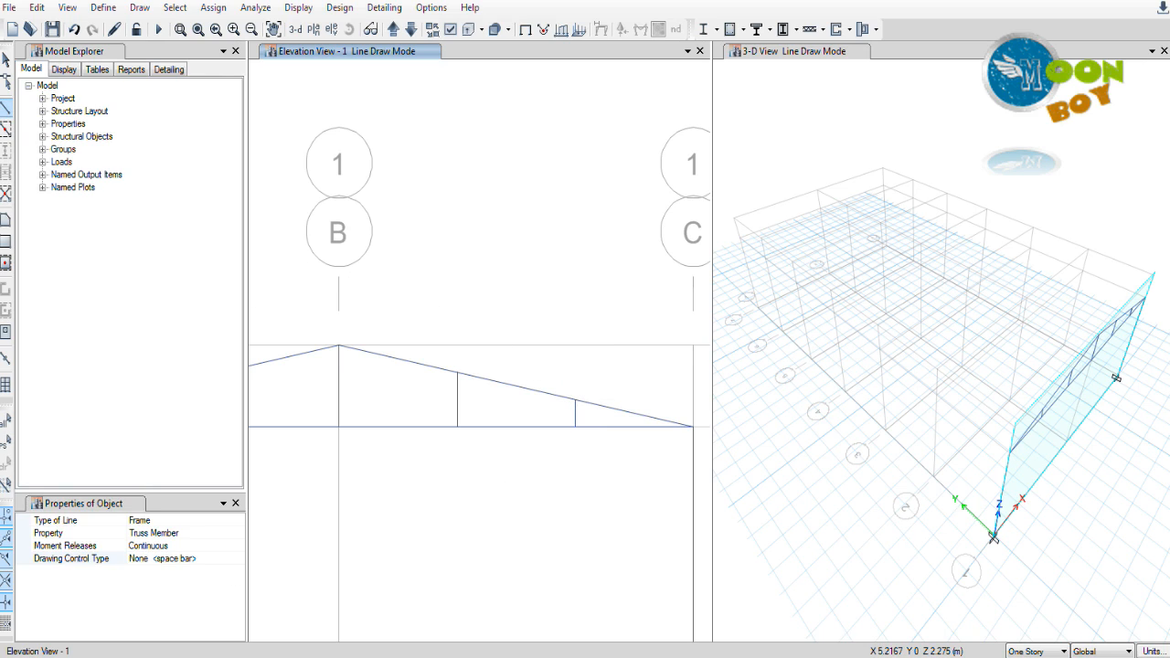
# Step: Consult the truss reference picture, and draw diagonals between grids B and C from each vertical's rafter joint to the next bottom chord joint toward grid B
pyautogui.hotkey('alt', 'Tab')
pyautogui.click(575, 402)
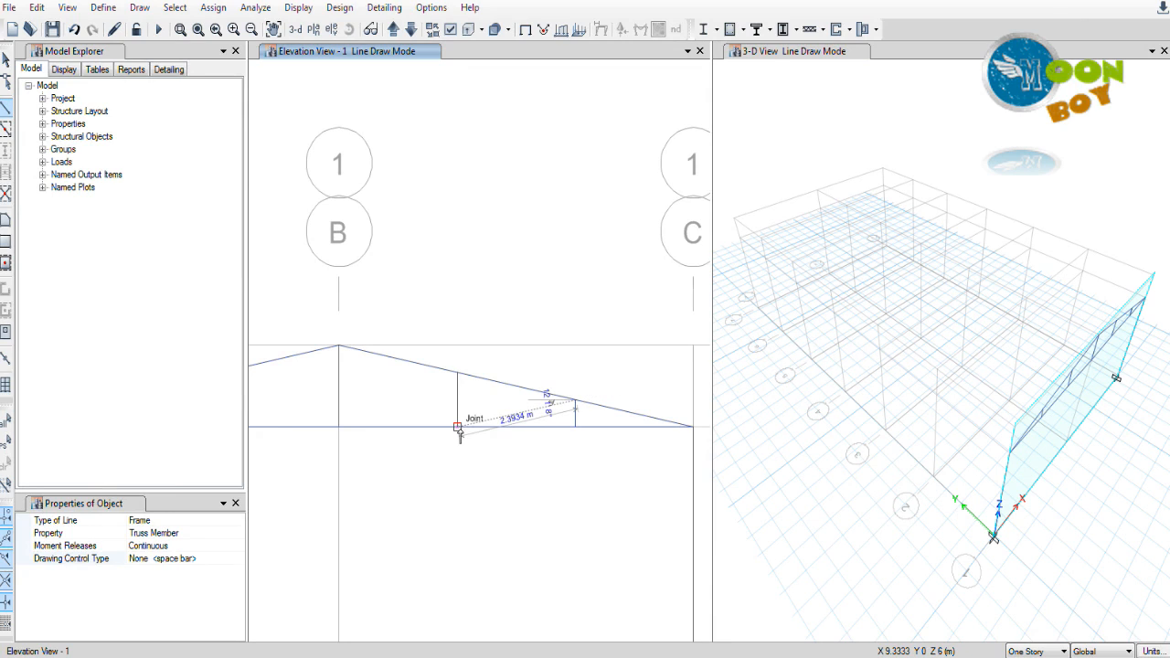
pyautogui.click(458, 429)
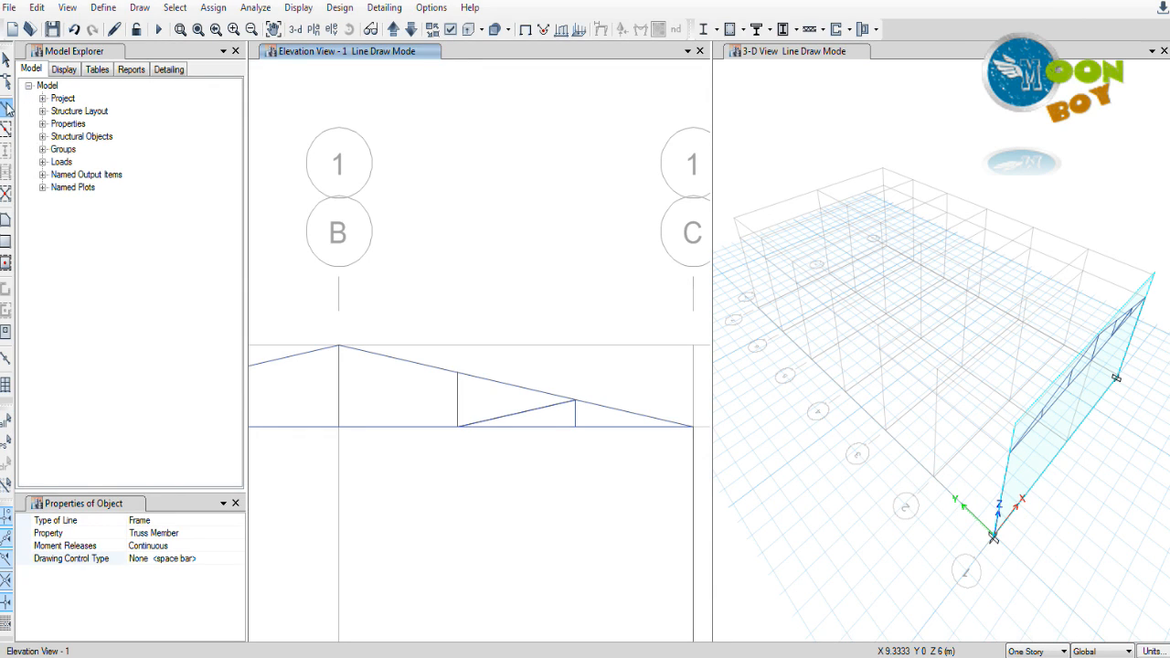
pyautogui.click(457, 376)
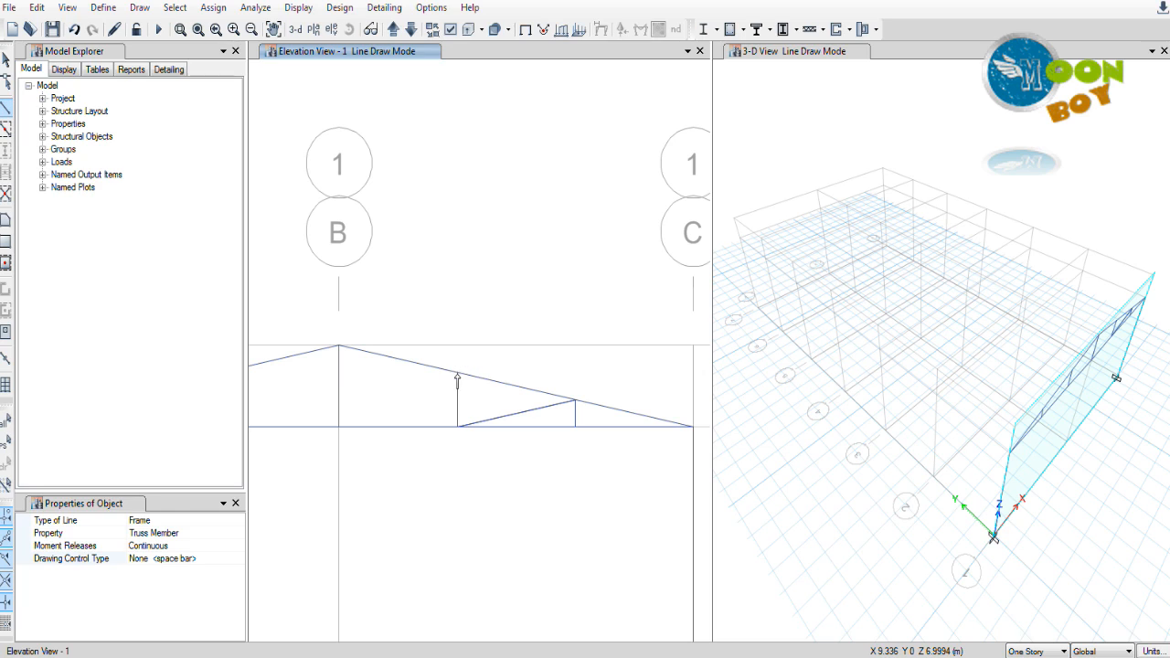
pyautogui.click(338, 426)
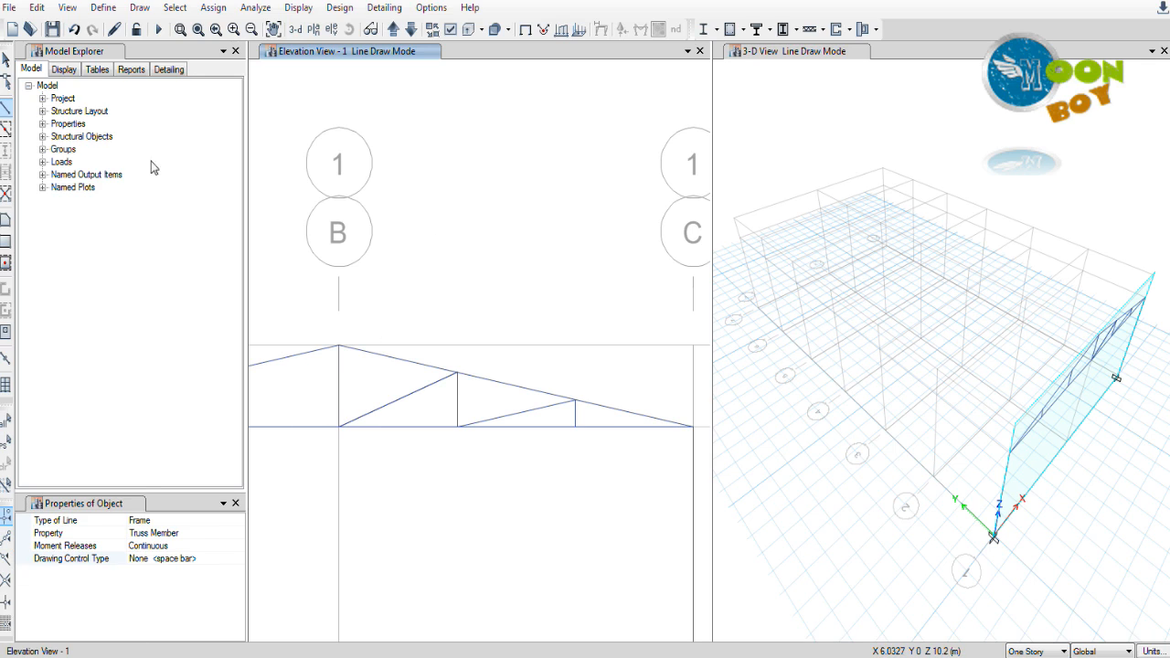
# Step: Draw a diagonal between grids A and B from the rafter joint at X 4.67 m down to the bottom chord at grid B
pyautogui.scroll(-2, 588, 318)
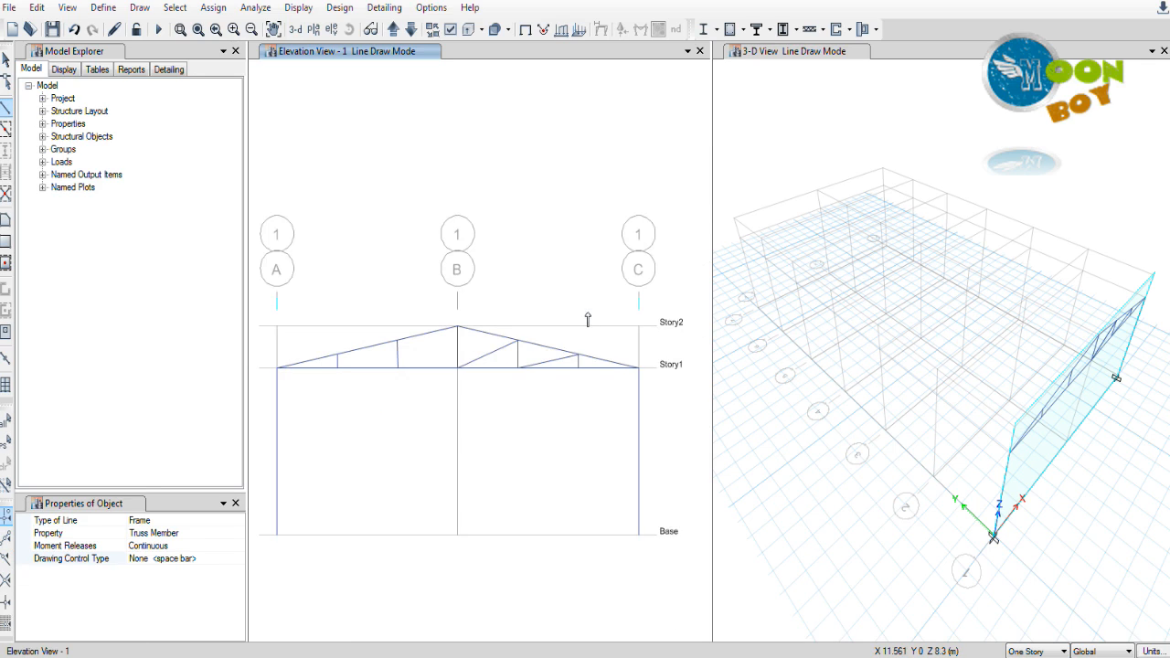
pyautogui.scroll(1, 444, 336)
pyautogui.scroll(1, 393, 388)
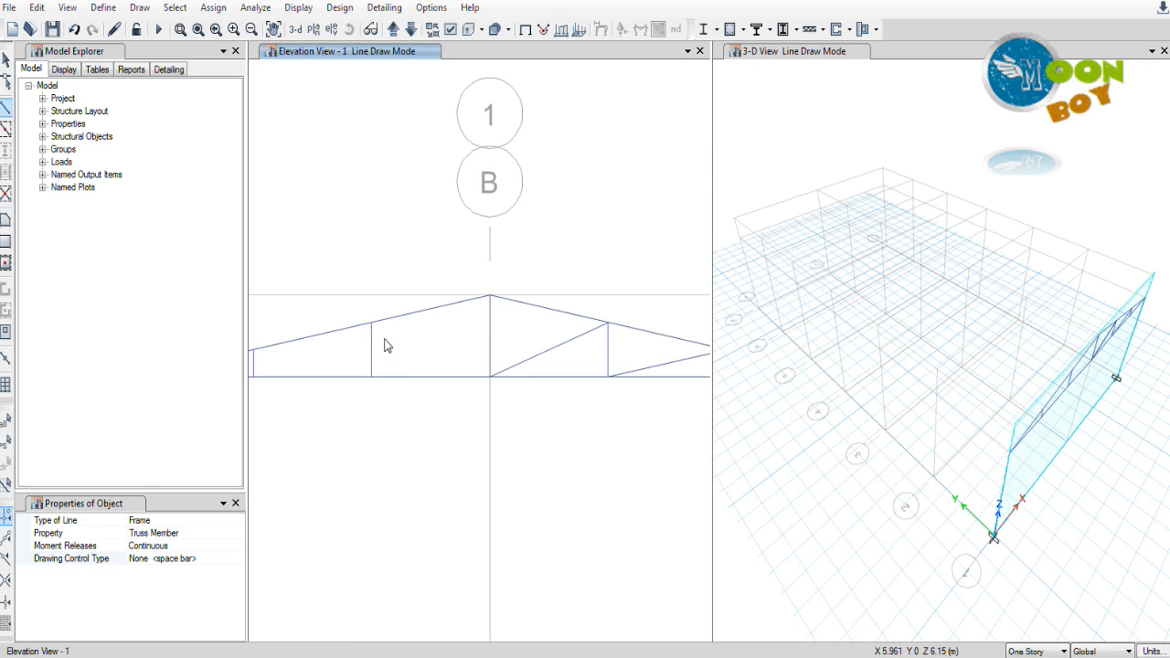
pyautogui.scroll(1, 387, 342)
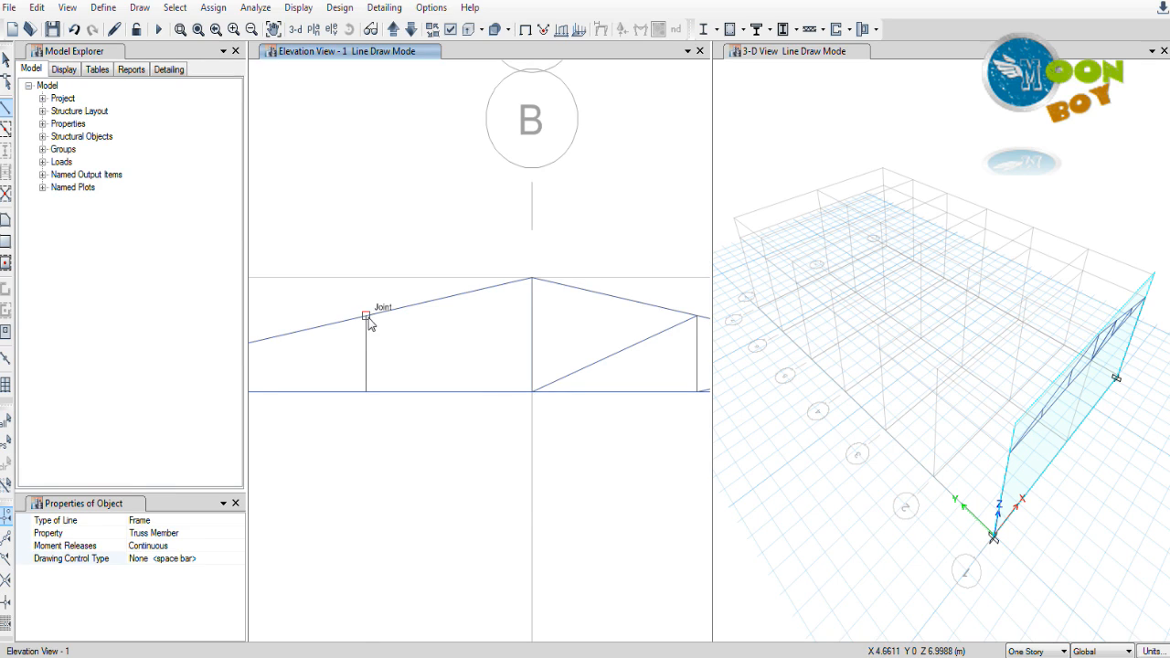
pyautogui.click(366, 316)
pyautogui.doubleClick(532, 391)
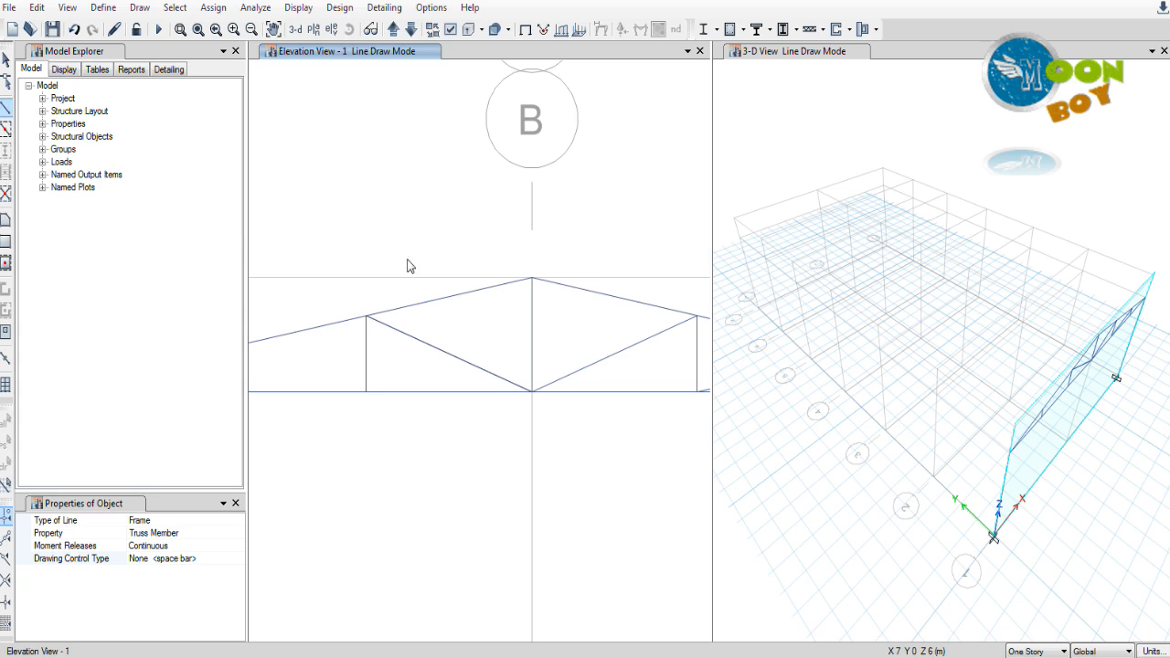
# Step: Draw a diagonal from the top of the vertical nearest grid A down to the bottom chord joint at X 4.67 m
pyautogui.scroll(-4, 459, 269)
pyautogui.scroll(1, 394, 299)
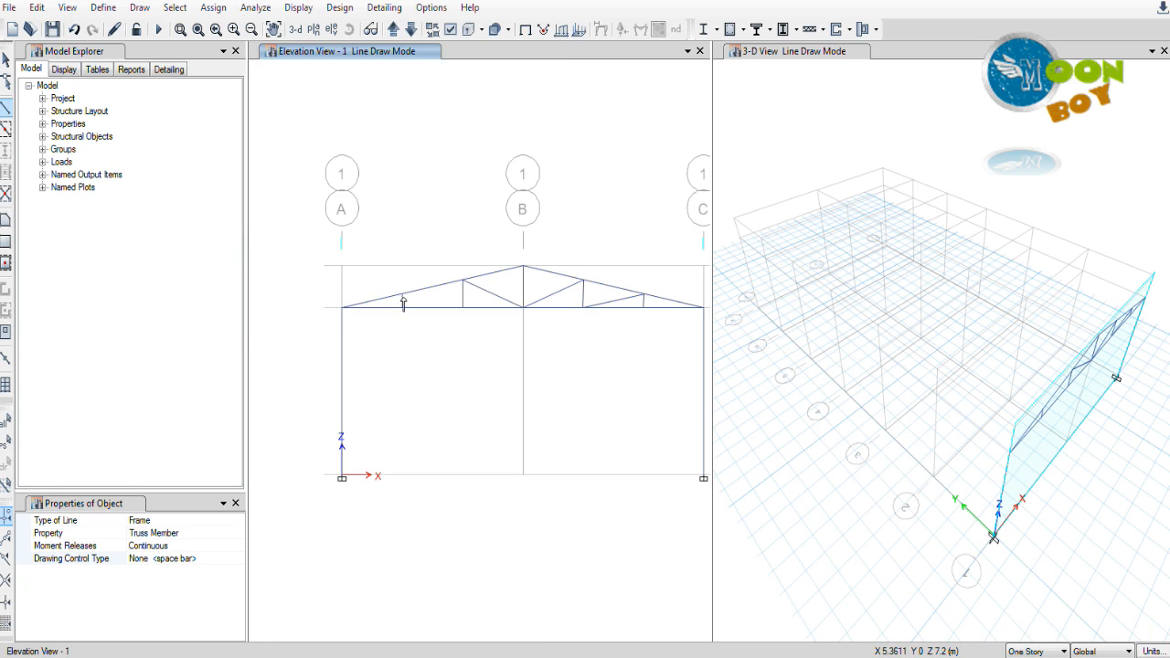
pyautogui.click(402, 299)
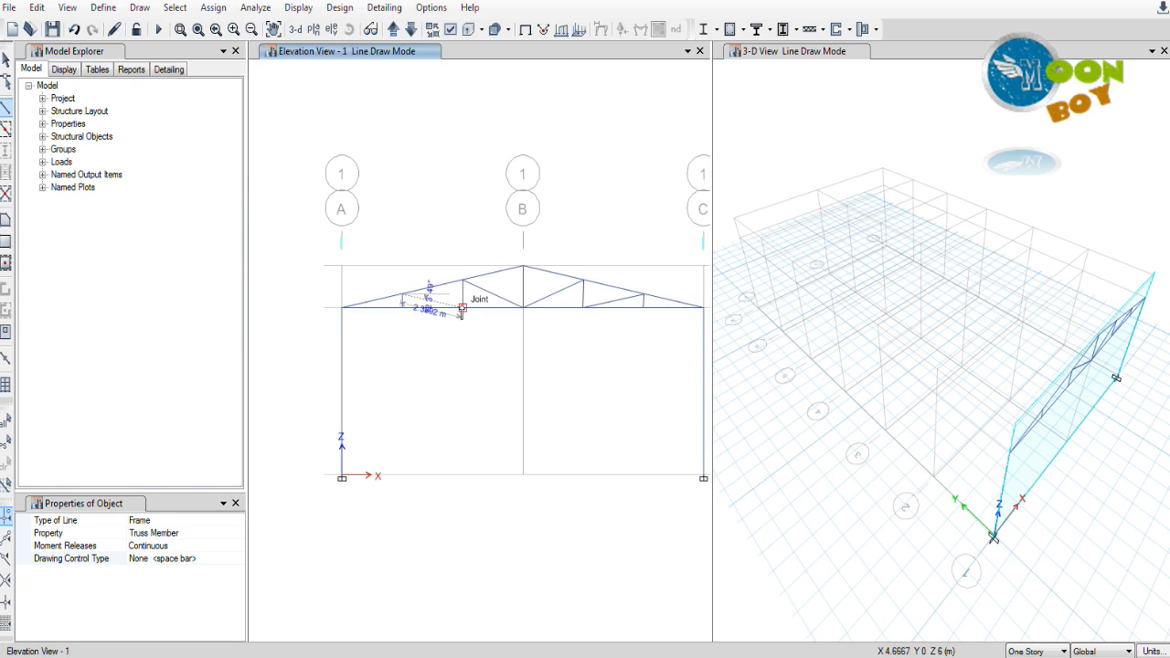
pyautogui.doubleClick(461, 307)
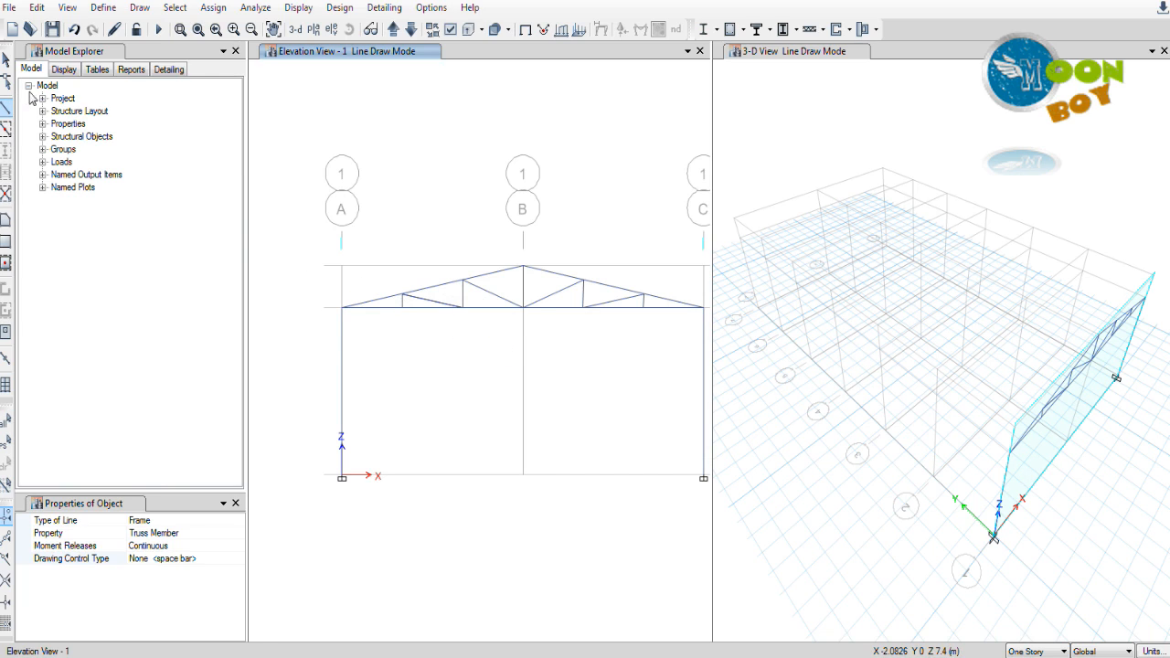
pyautogui.click(6, 108)
pyautogui.scroll(-2, 384, 373)
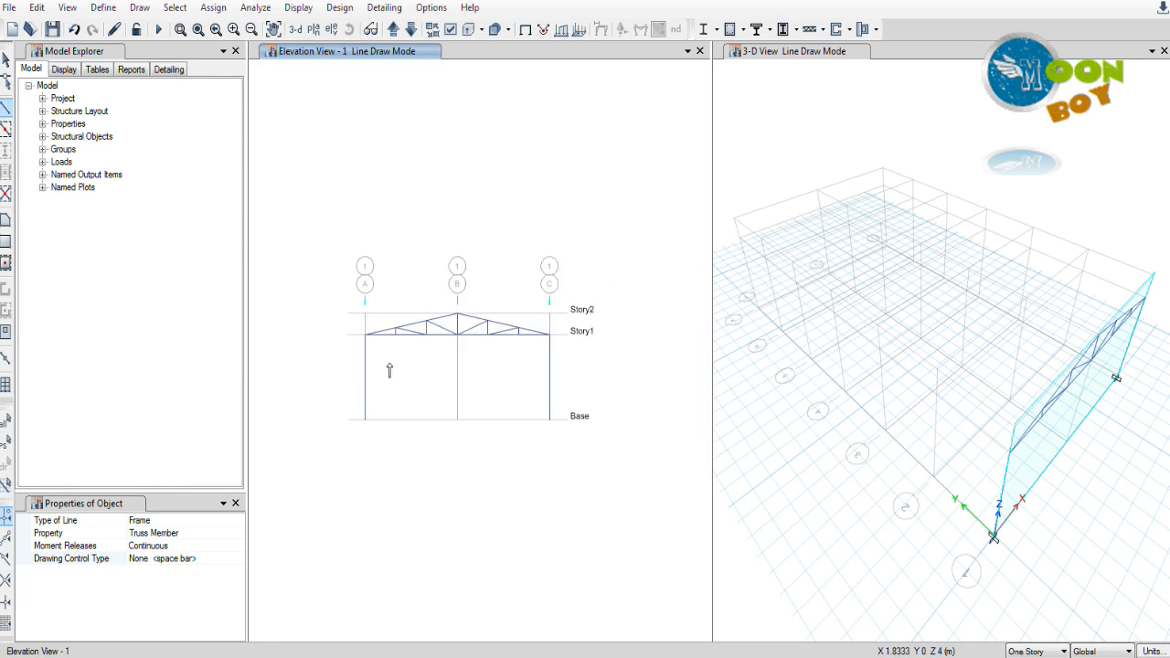
pyautogui.scroll(1, 480, 290)
pyautogui.scroll(1, 481, 290)
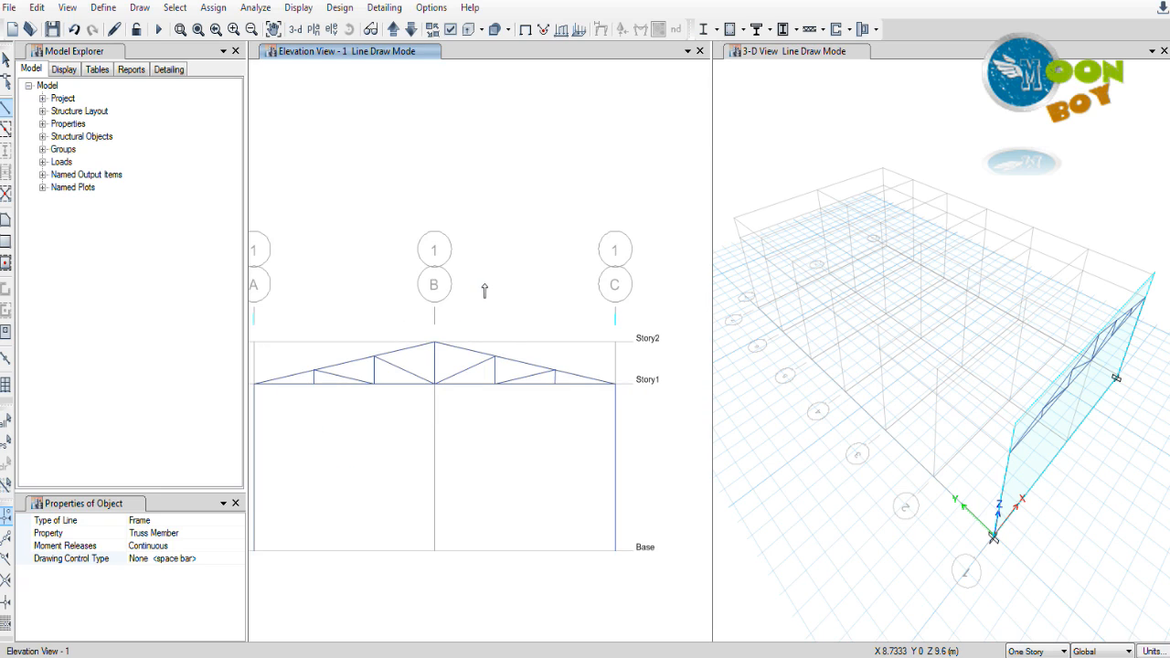
pyautogui.scroll(-1, 595, 304)
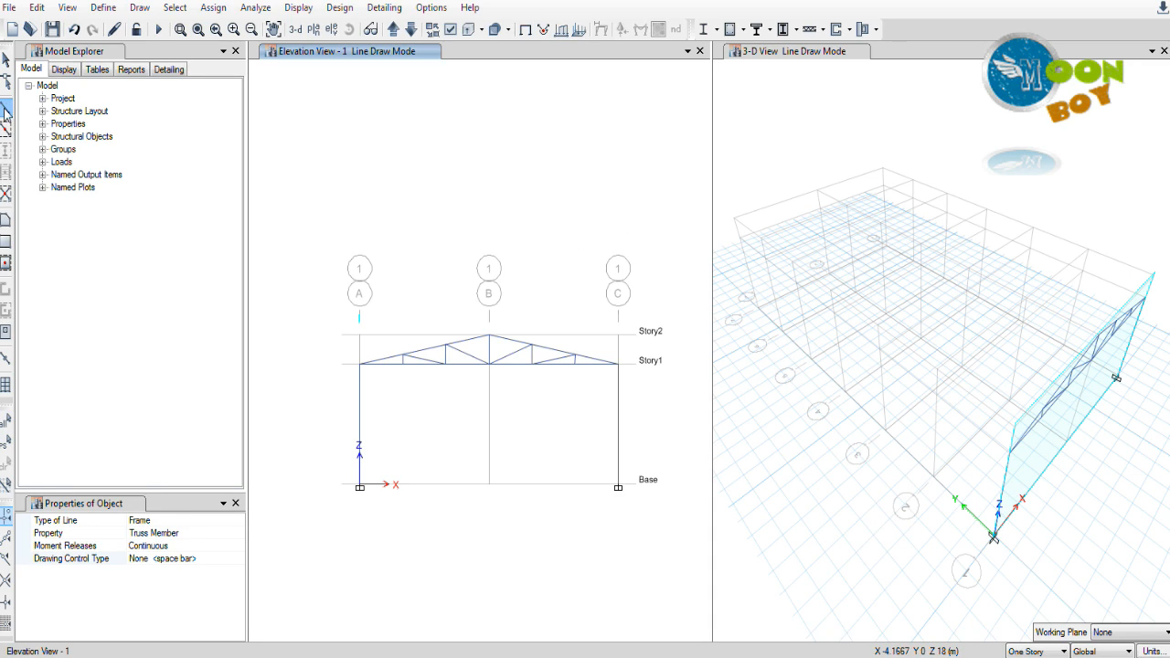
# Step: Select the complete truss frame with its columns on grid 1 and replicate it linearly 6 times at dy 4 m, with dx 0
pyautogui.click(6, 60)
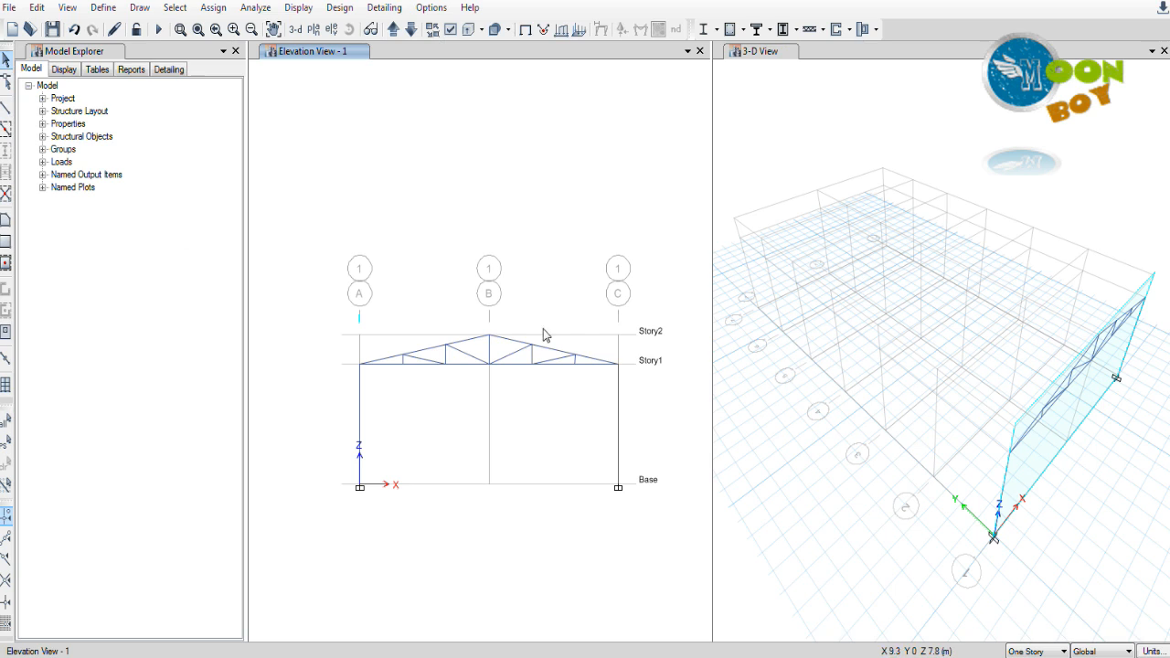
pyautogui.moveTo(695, 275); pyautogui.dragTo(331, 564)
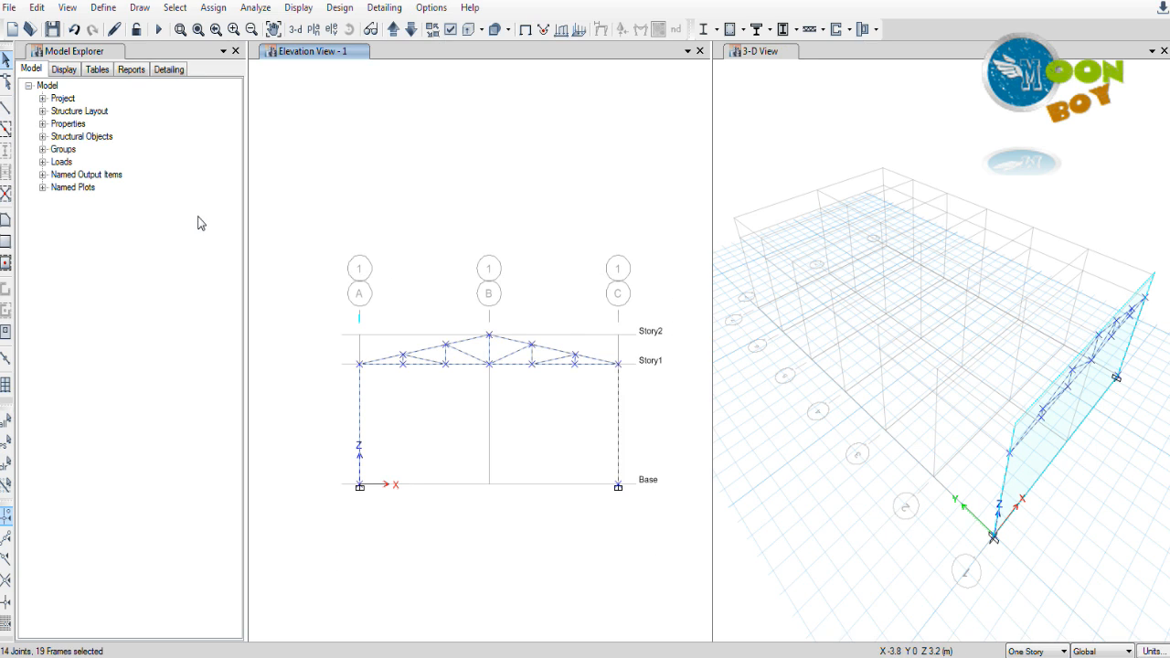
pyautogui.click(40, 11)
pyautogui.click(73, 258)
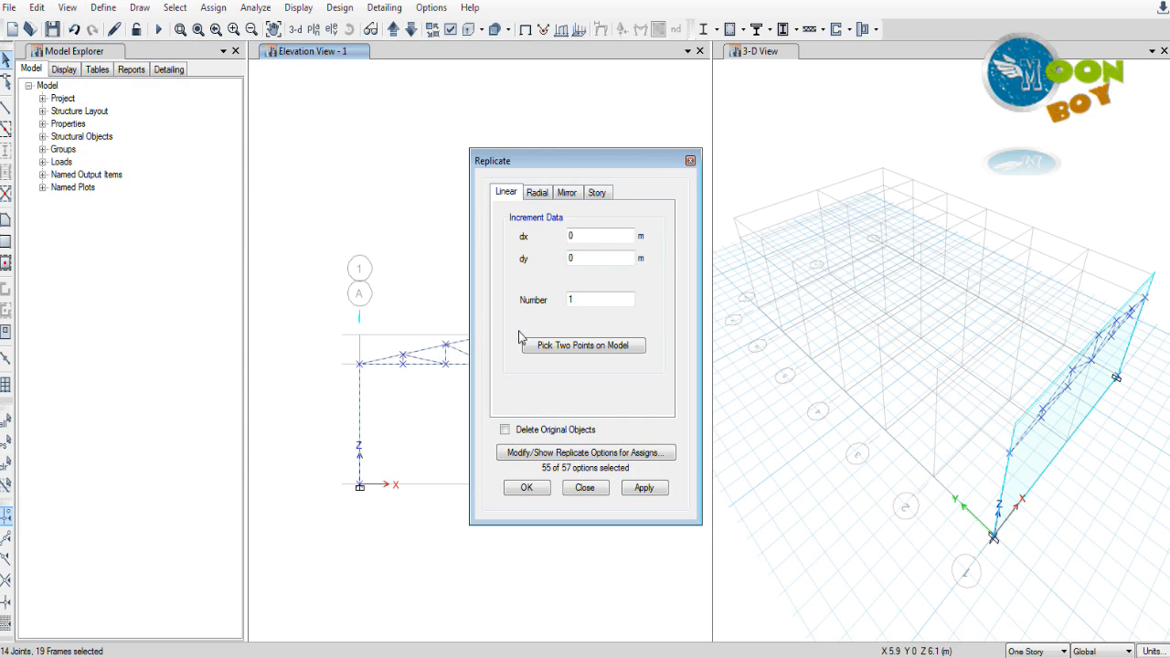
pyautogui.doubleClick(585, 258)
pyautogui.write('4')
pyautogui.doubleClick(587, 300)
pyautogui.write('6')
pyautogui.click(644, 489)
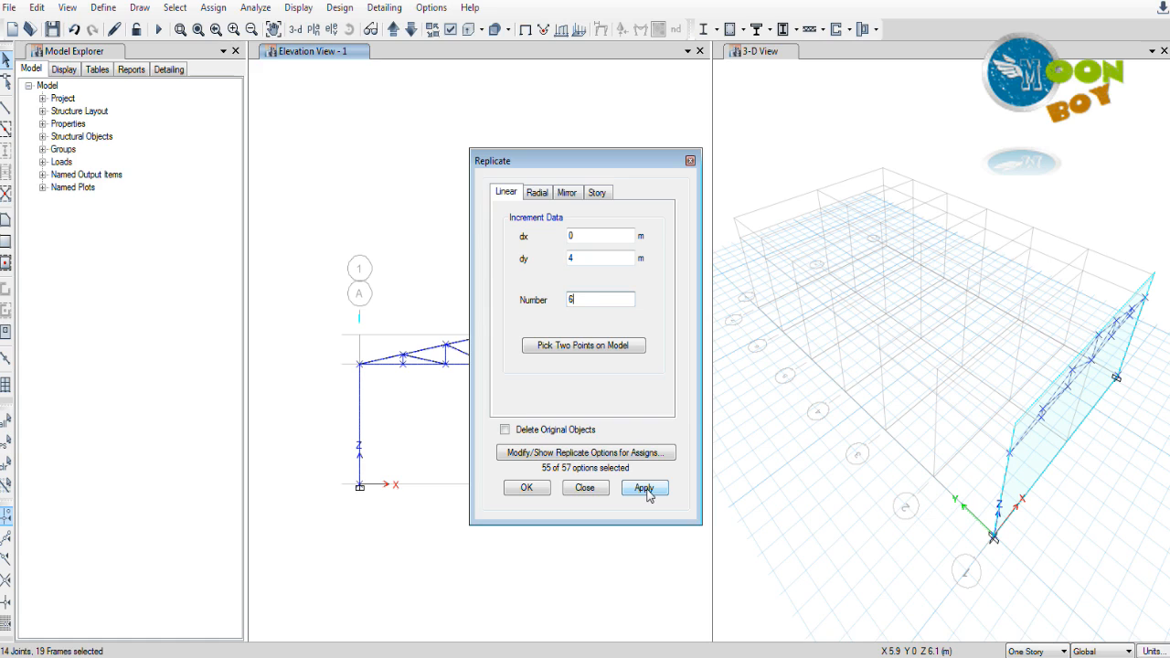
pyautogui.click(644, 489)
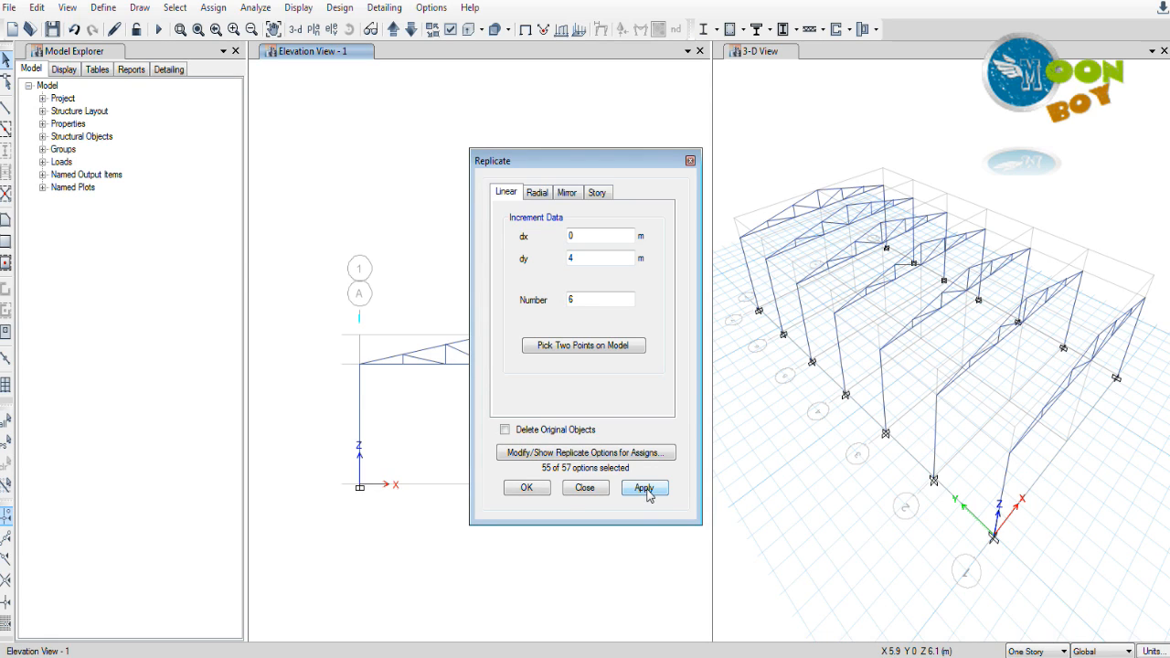
pyautogui.click(530, 491)
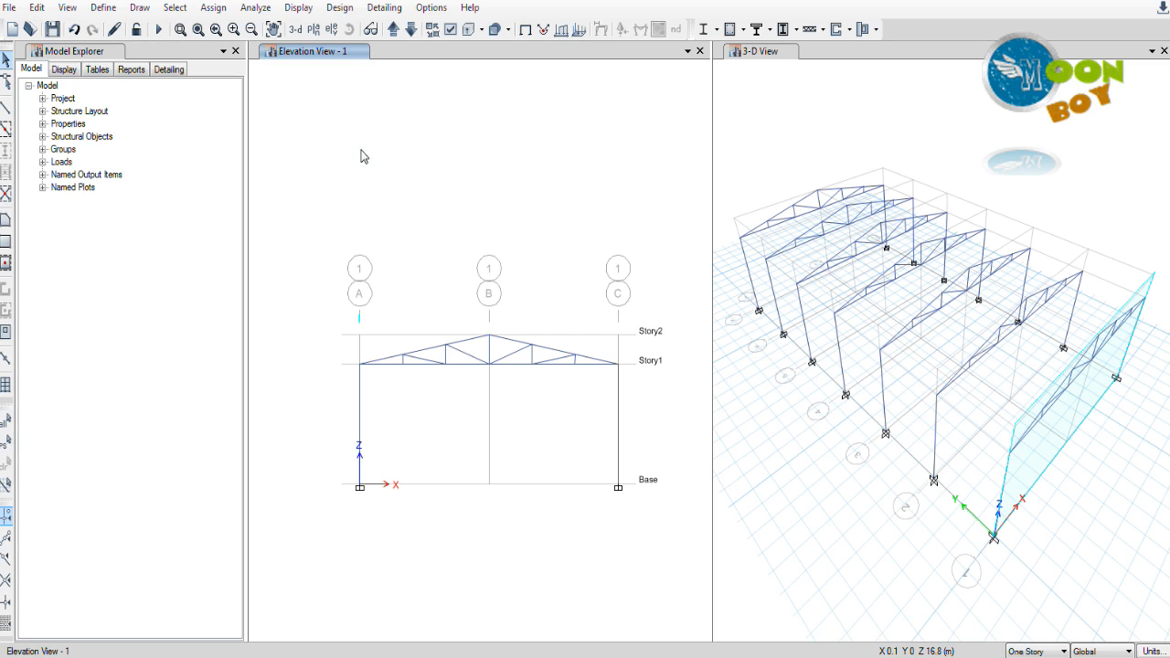
# Step: Select both rafters on grid 1 and check the geometry and length of the rafter between grids A and B
pyautogui.click(422, 351)
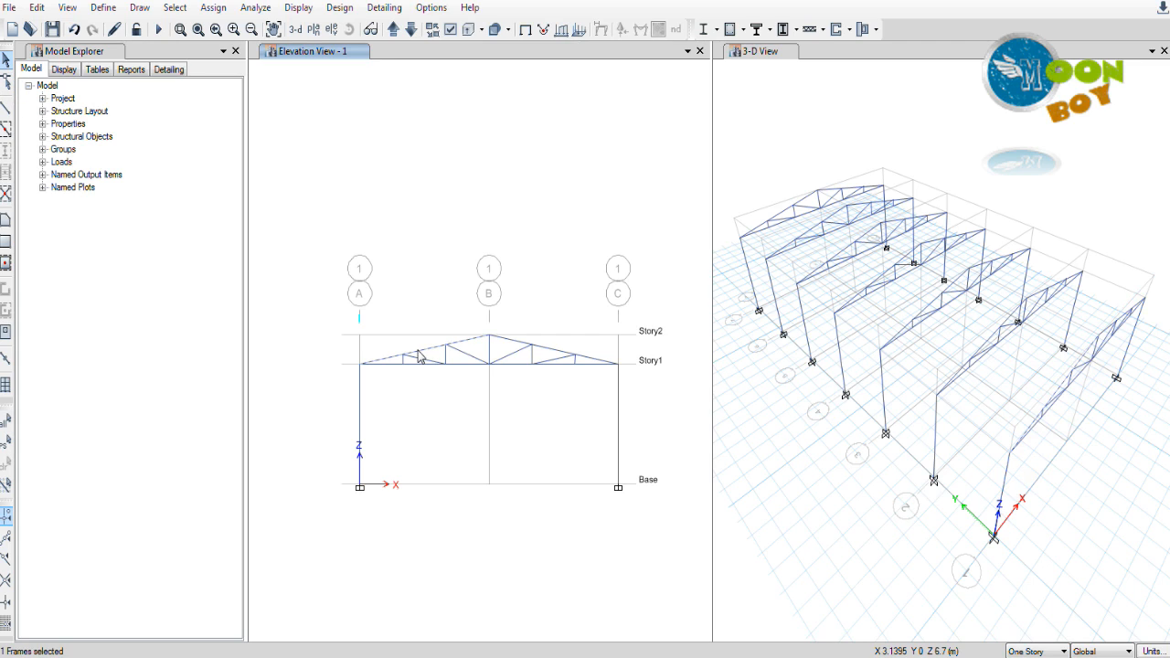
pyautogui.click(517, 346)
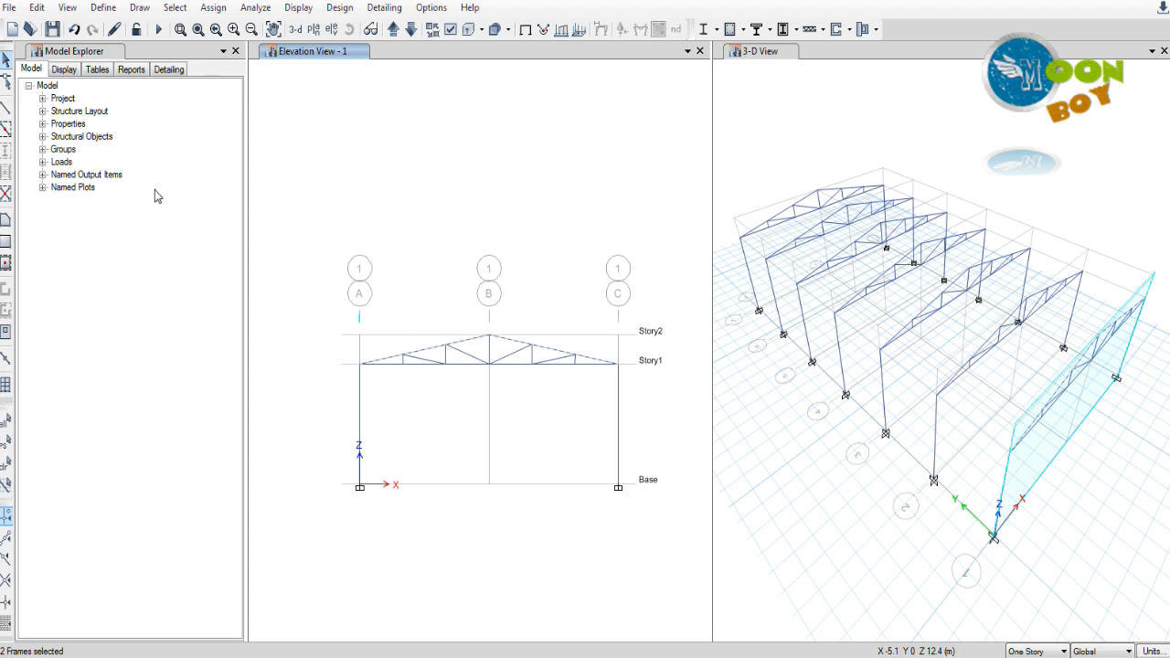
pyautogui.rightClick(383, 360)
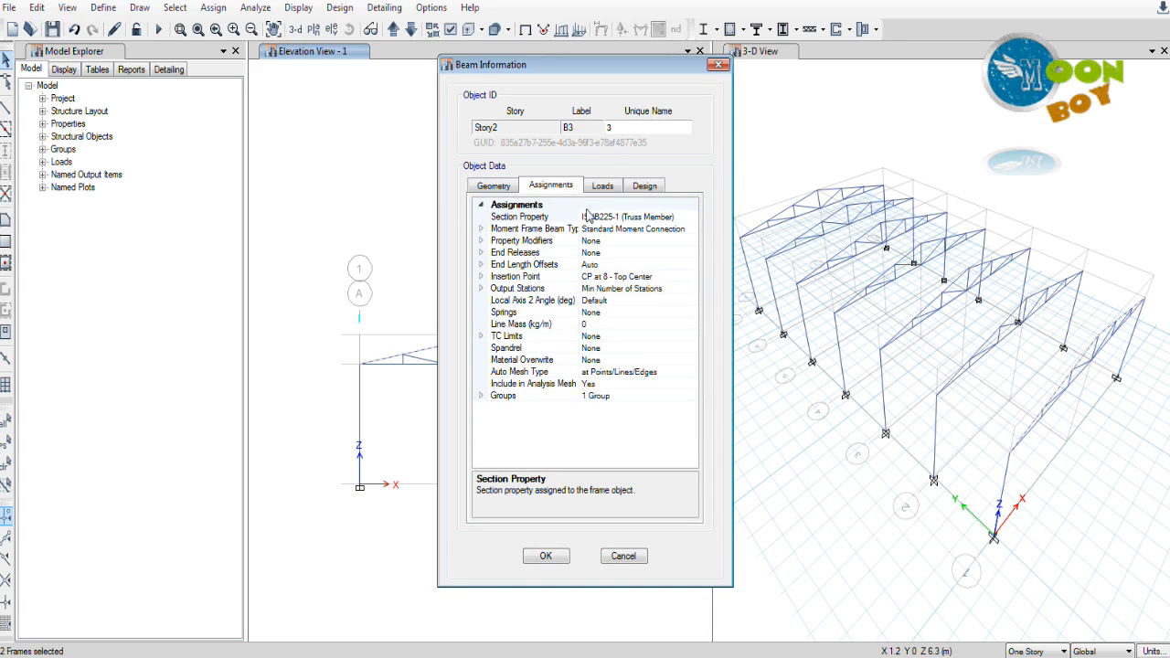
pyautogui.click(501, 188)
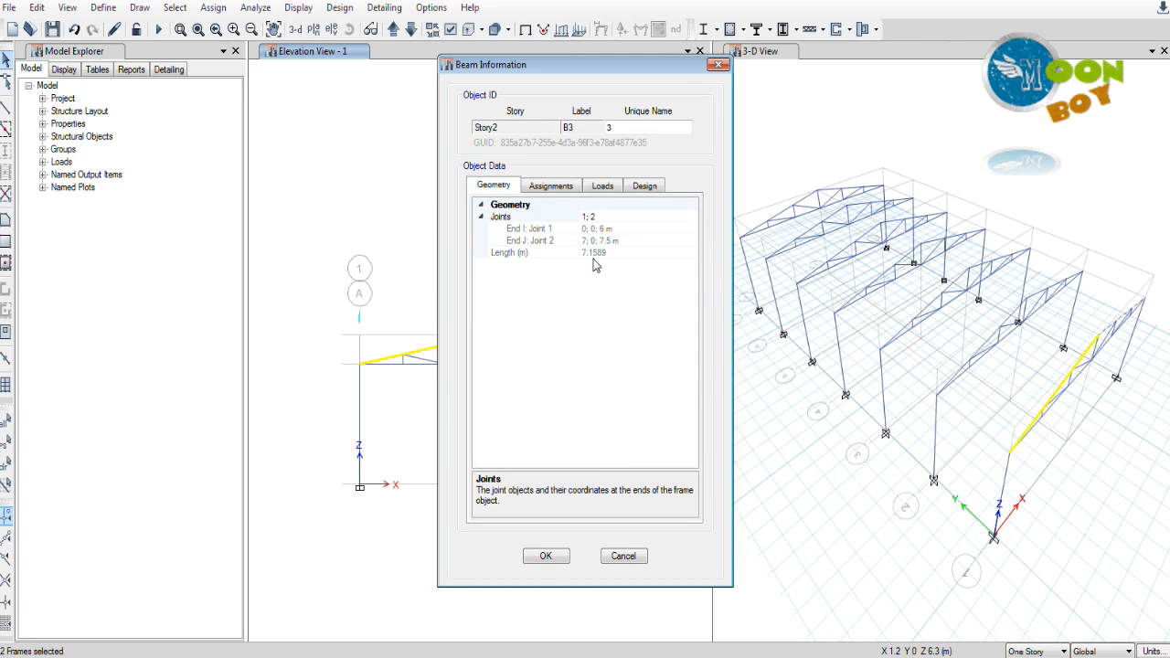
pyautogui.click(718, 66)
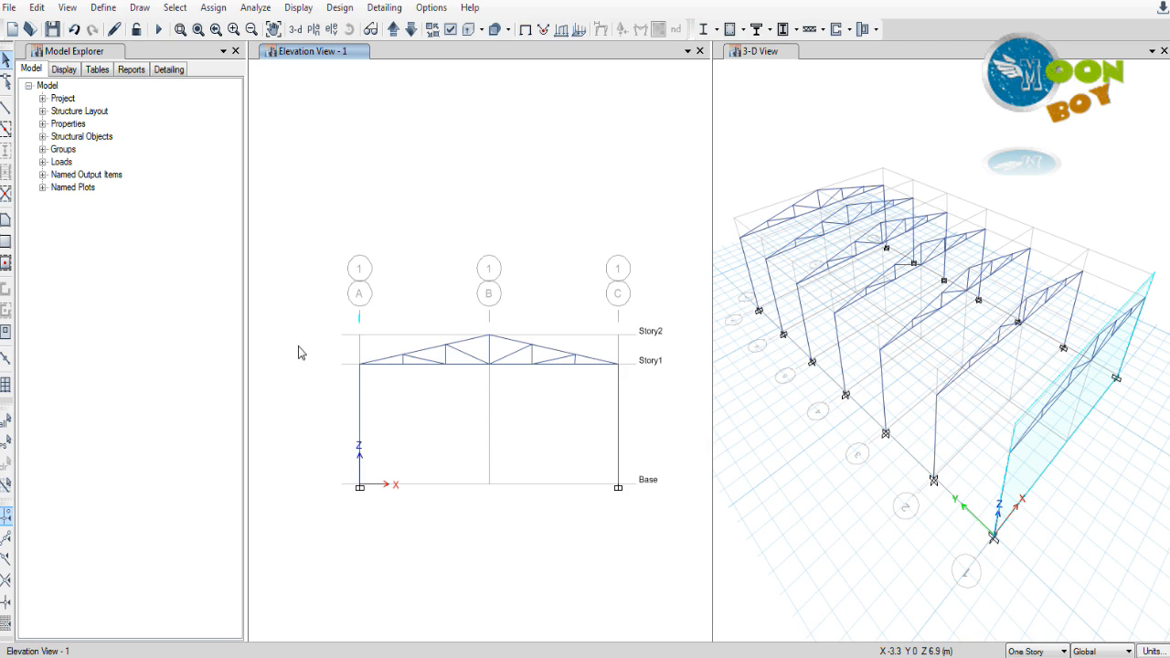
# Step: Select both rafters of the grid 1 truss and divide each into 10 frame objects
pyautogui.click(380, 361)
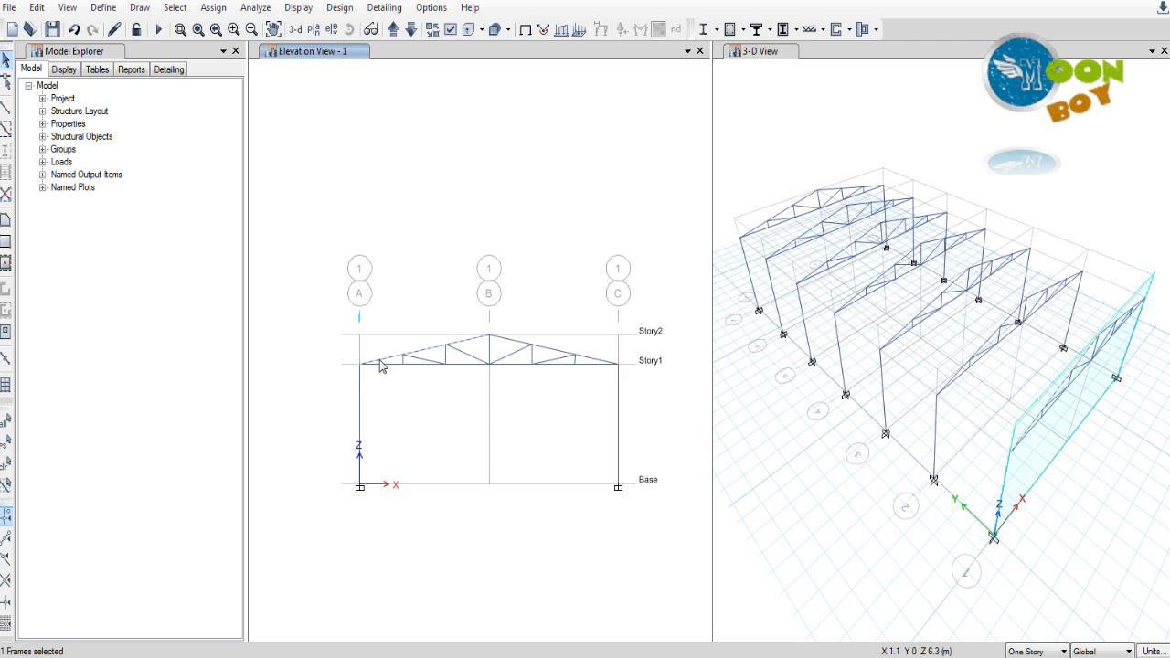
pyautogui.click(380, 362)
pyautogui.click(38, 11)
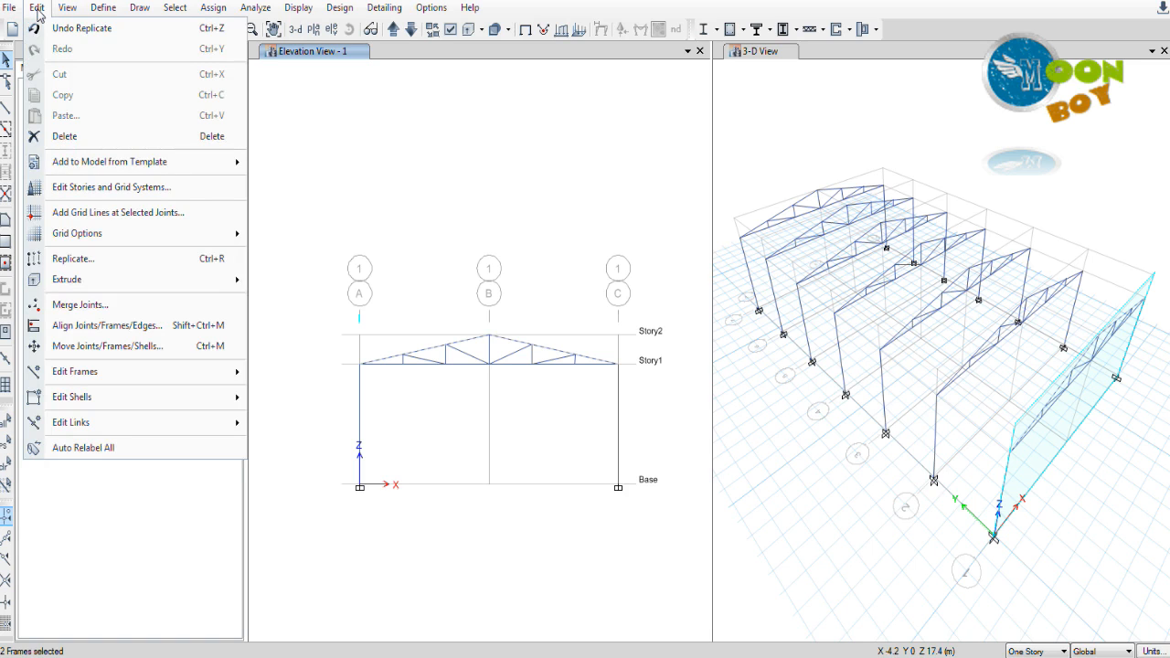
pyautogui.moveTo(110, 382)
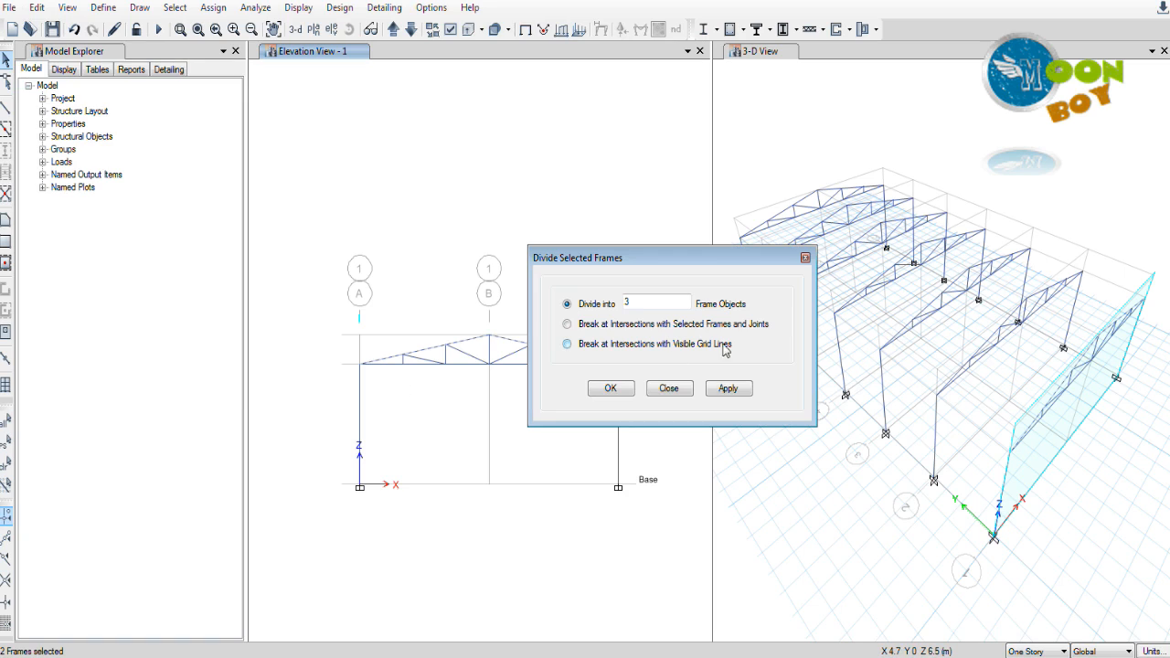
pyautogui.doubleClick(629, 302)
pyautogui.write('10')
pyautogui.click(728, 389)
pyautogui.click(610, 389)
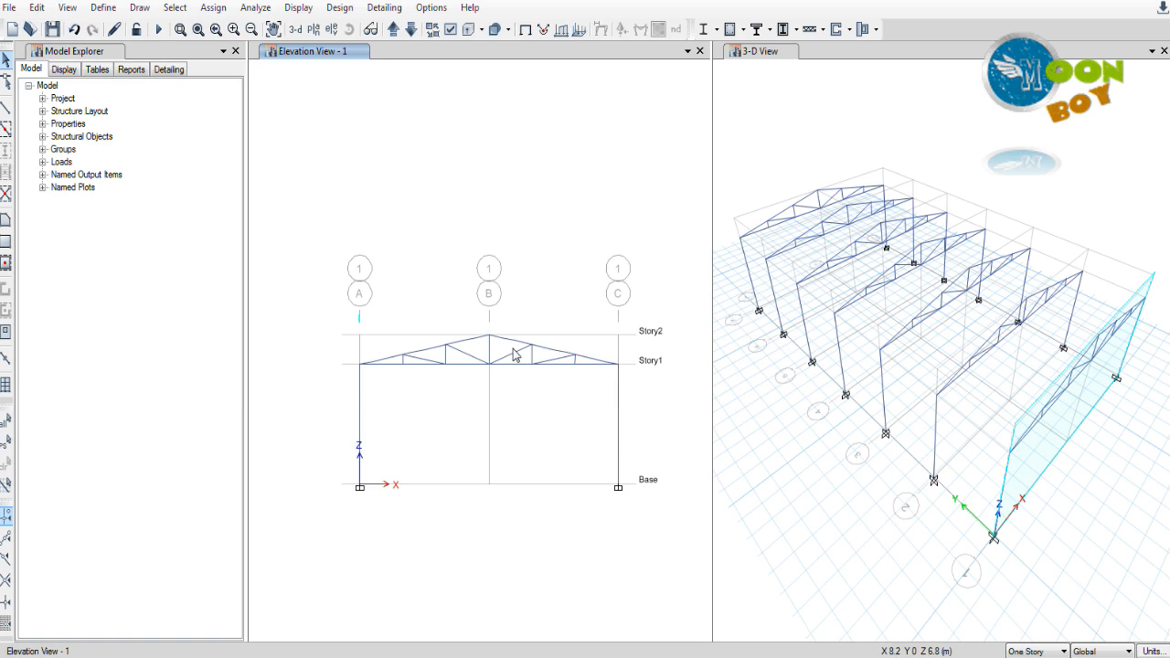
# Step: Inspect the first division joint and the geometry and length of the first rafter segment beside grid A on grid 1
pyautogui.rightClick(376, 364)
pyautogui.click(495, 187)
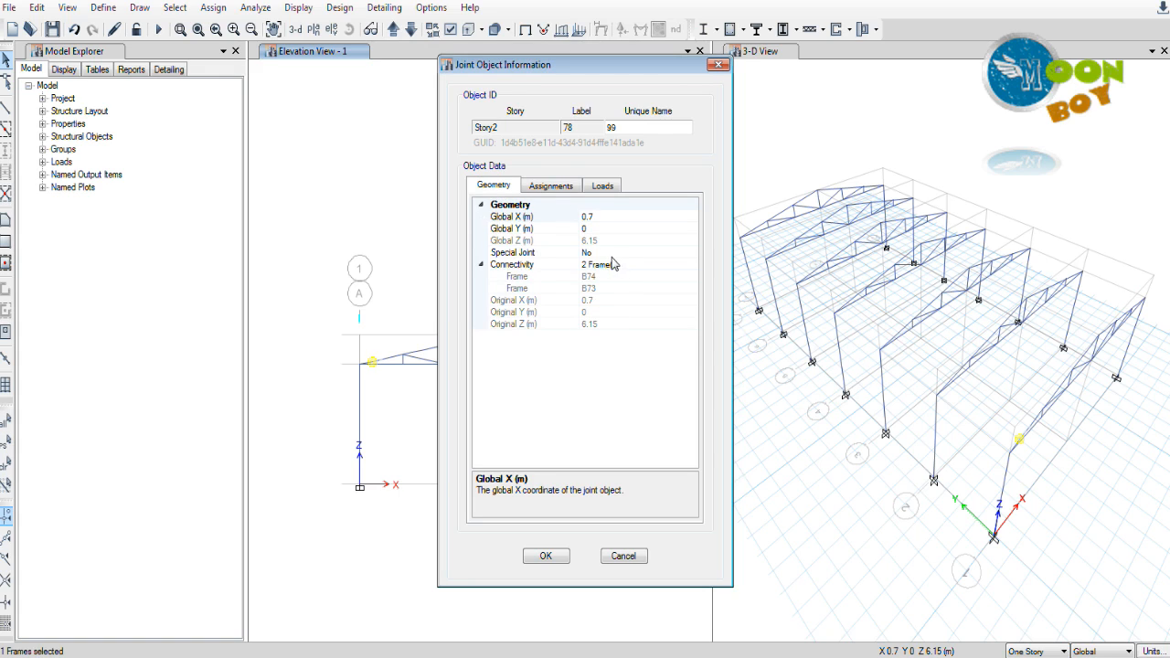
pyautogui.click(719, 64)
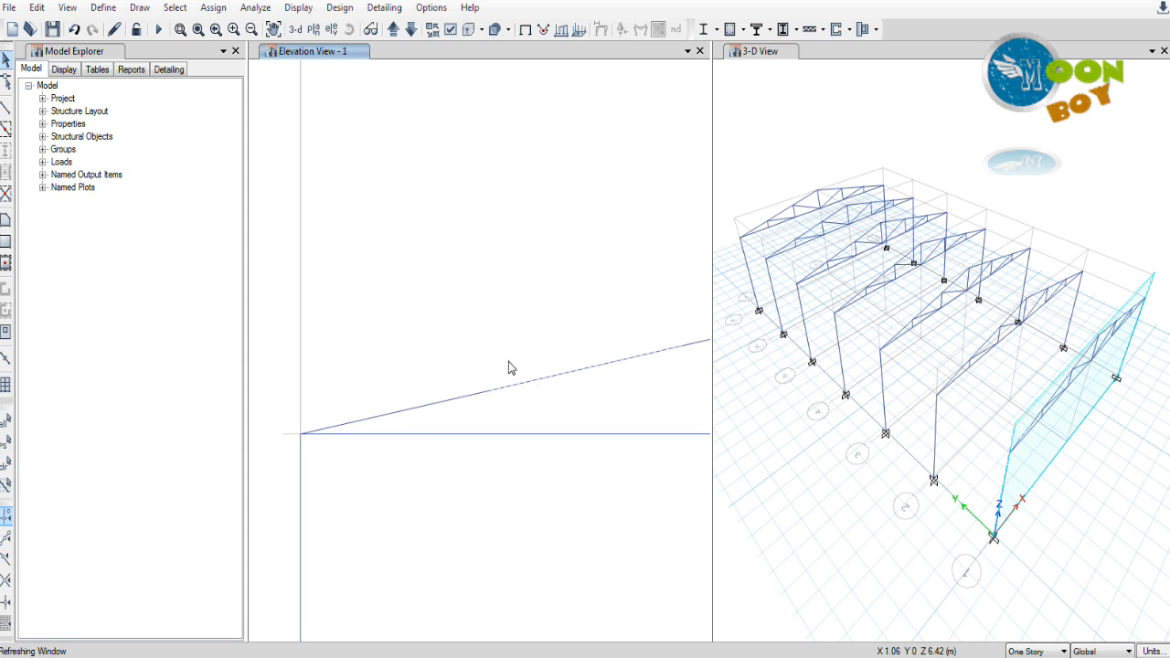
pyautogui.click(464, 403)
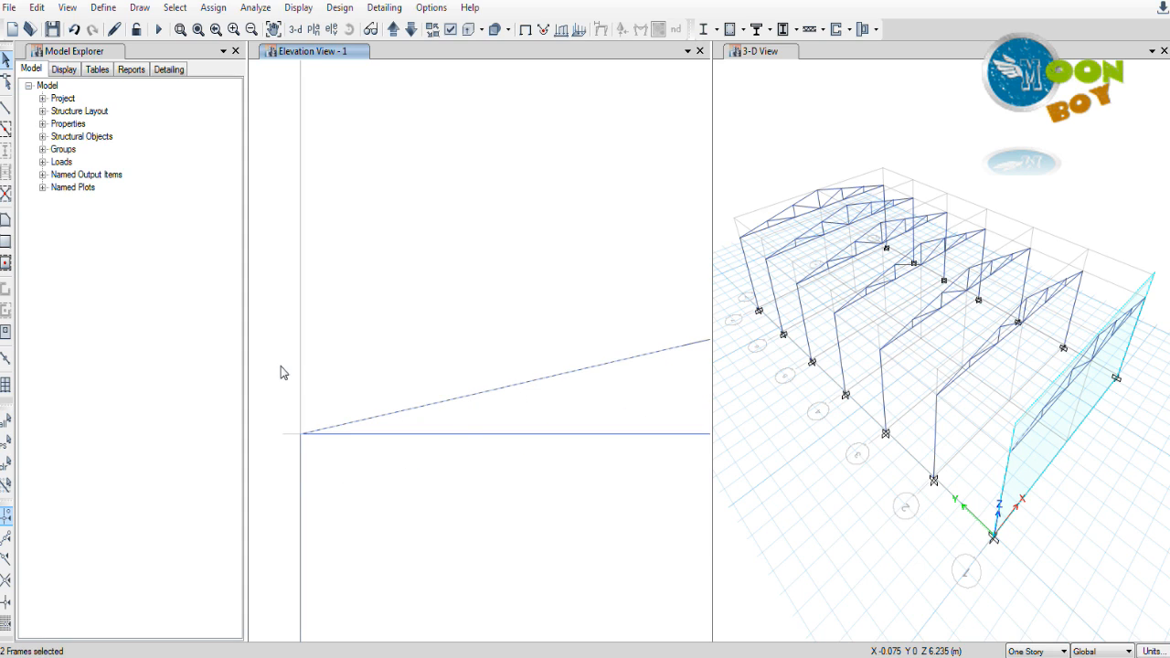
pyautogui.click(6, 466)
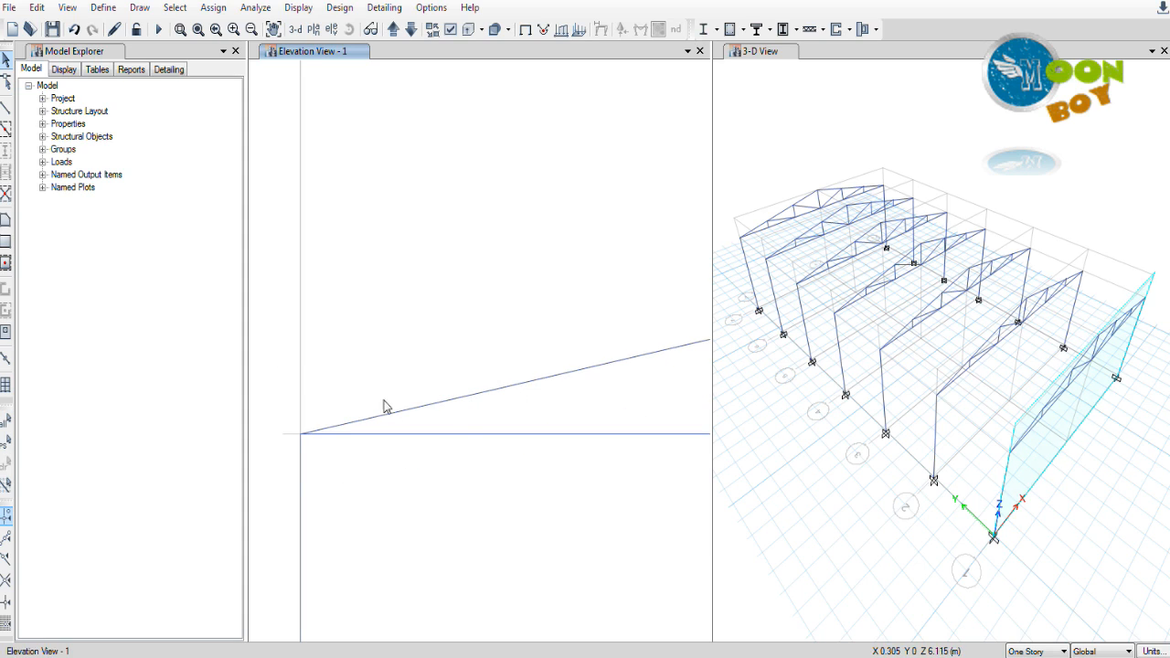
pyautogui.rightClick(389, 418)
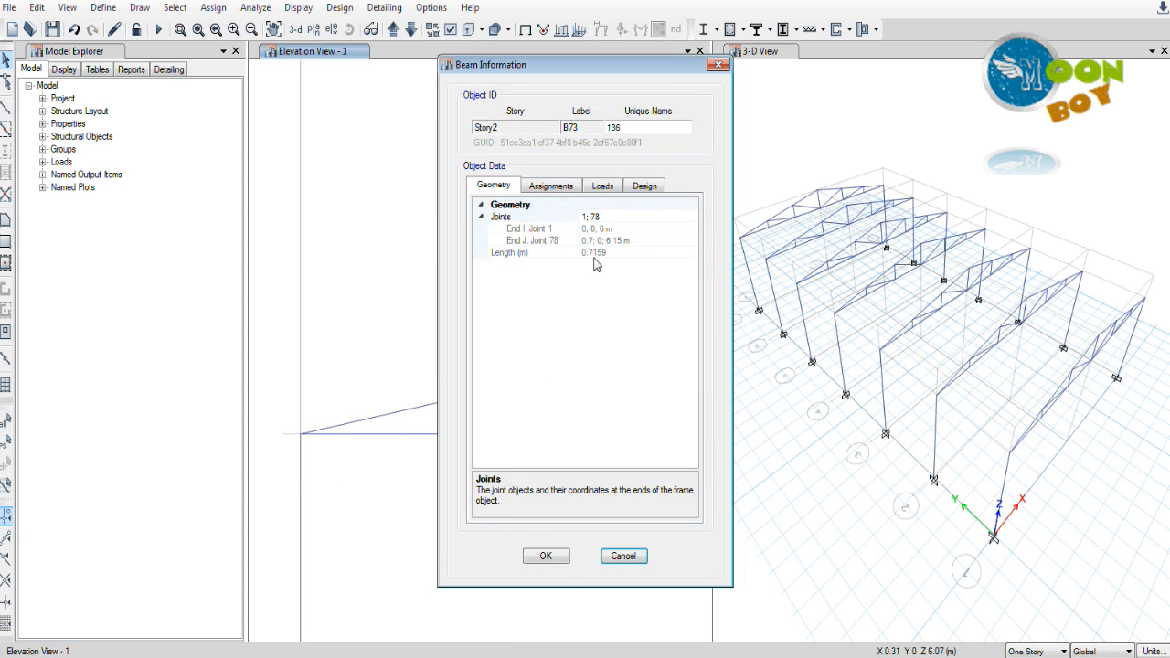
pyautogui.moveTo(697, 70); pyautogui.dragTo(665, 87)
pyautogui.click(688, 86)
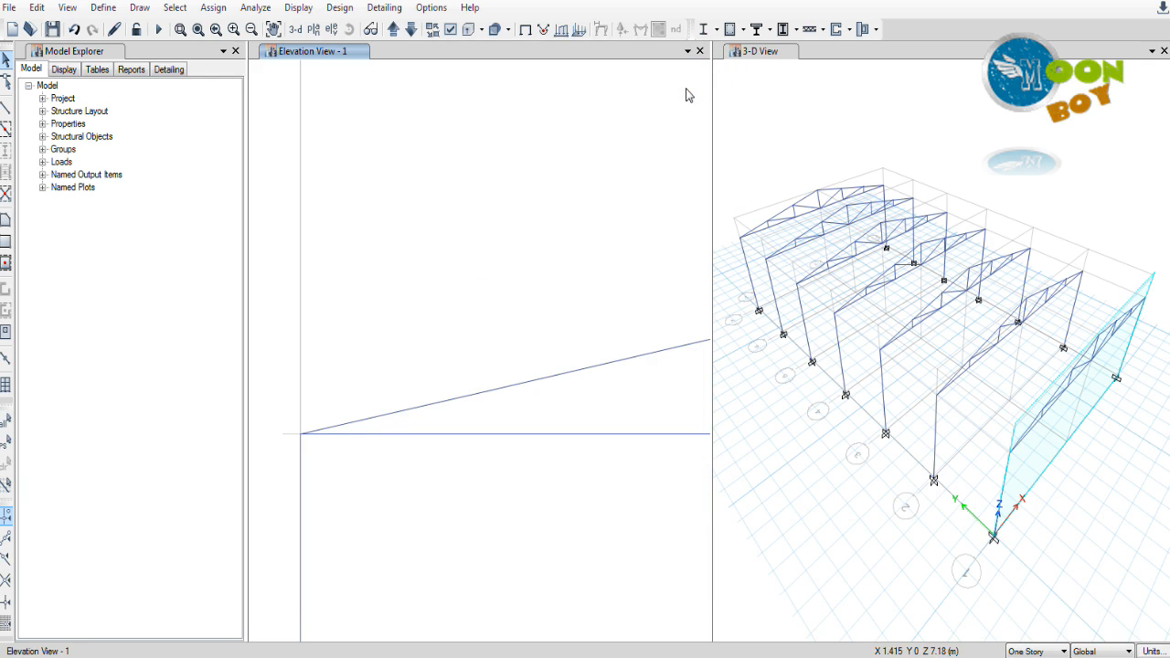
# Step: Examine the grid 1 truss layout, compare it with the common roof truss types figure in the image viewer, and return to ETABS
pyautogui.scroll(-1, 444, 508)
pyautogui.scroll(-1, 342, 481)
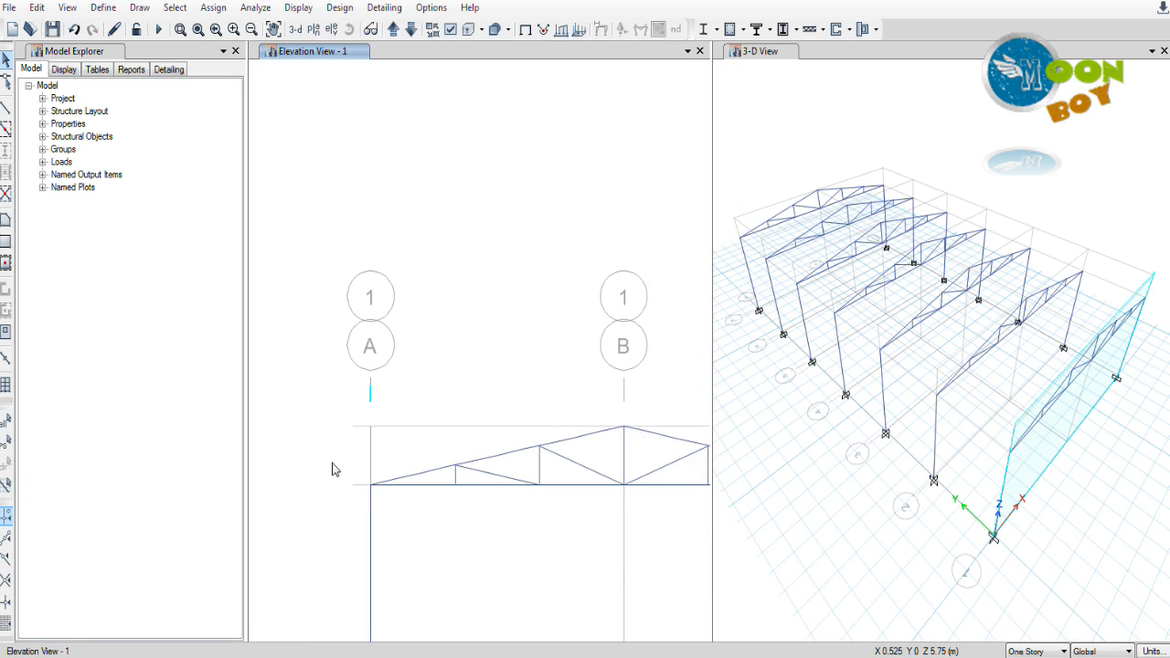
pyautogui.scroll(-1, 334, 448)
pyautogui.scroll(-1, 383, 471)
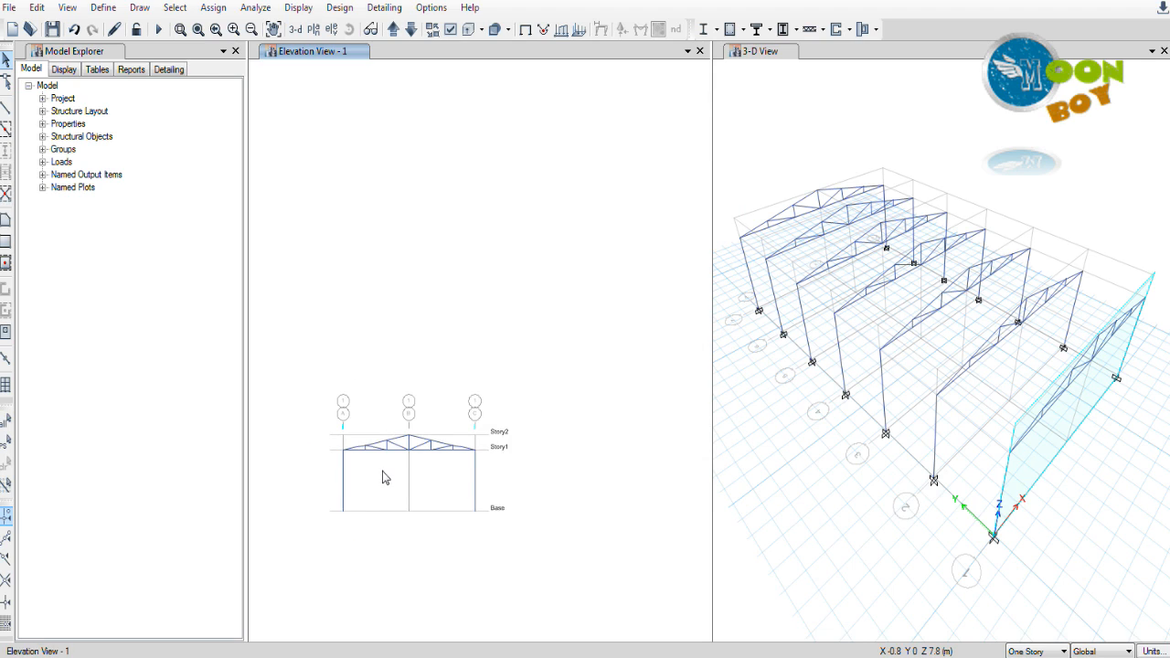
pyautogui.scroll(3, 383, 461)
pyautogui.scroll(-3, 504, 398)
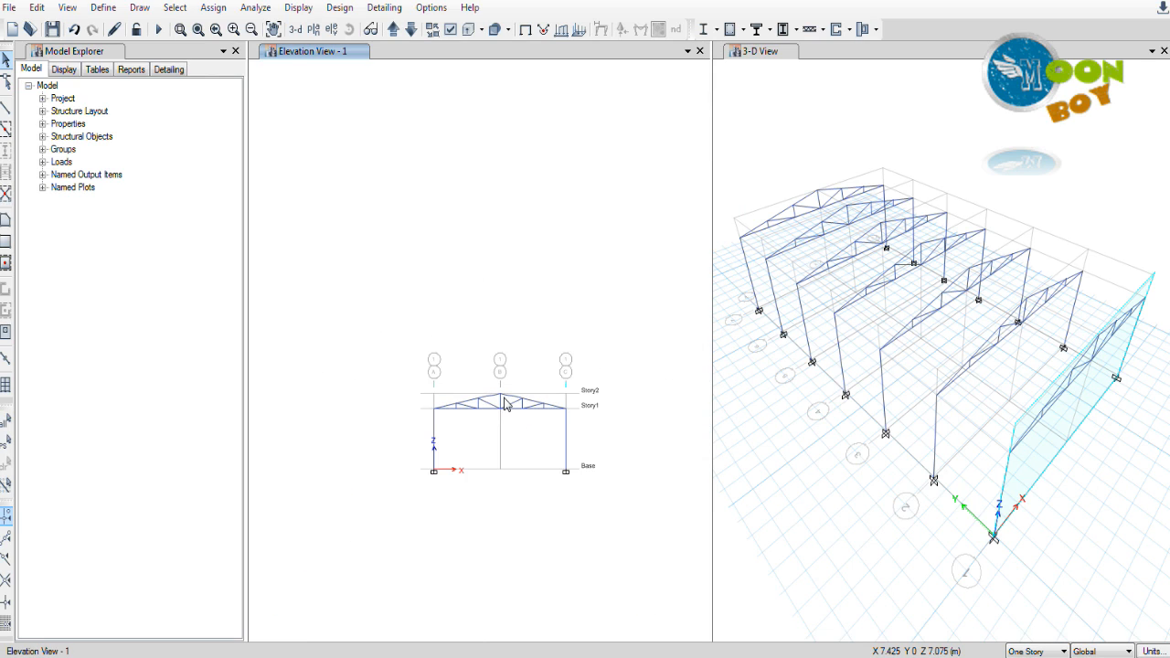
pyautogui.scroll(3, 511, 393)
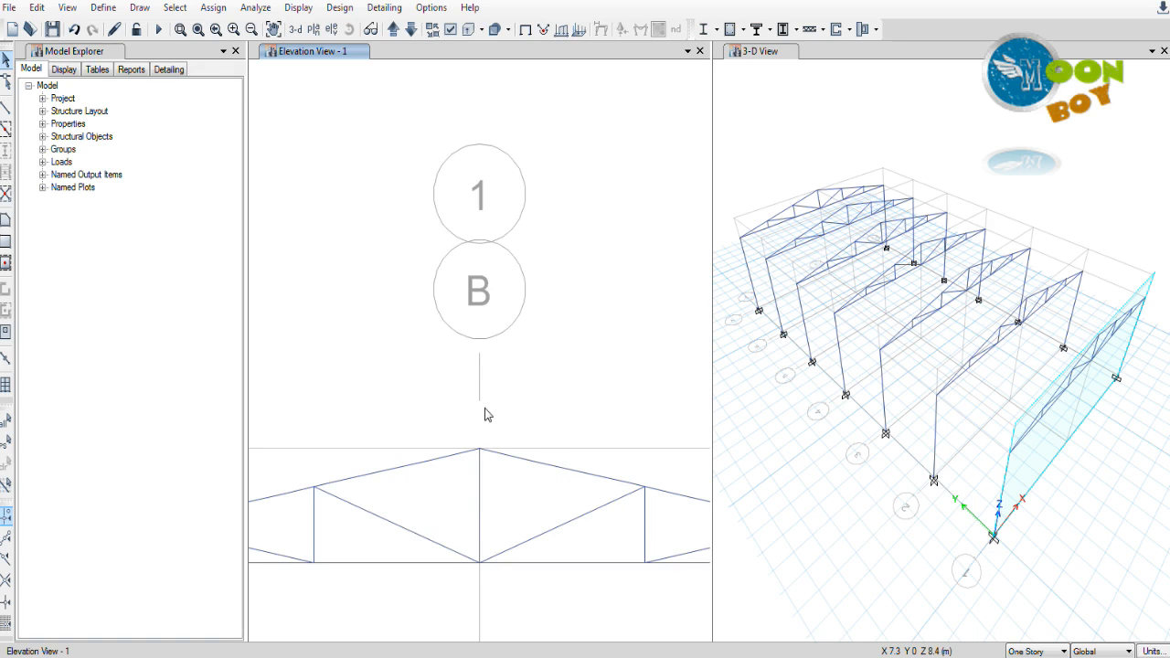
pyautogui.scroll(-1, 483, 413)
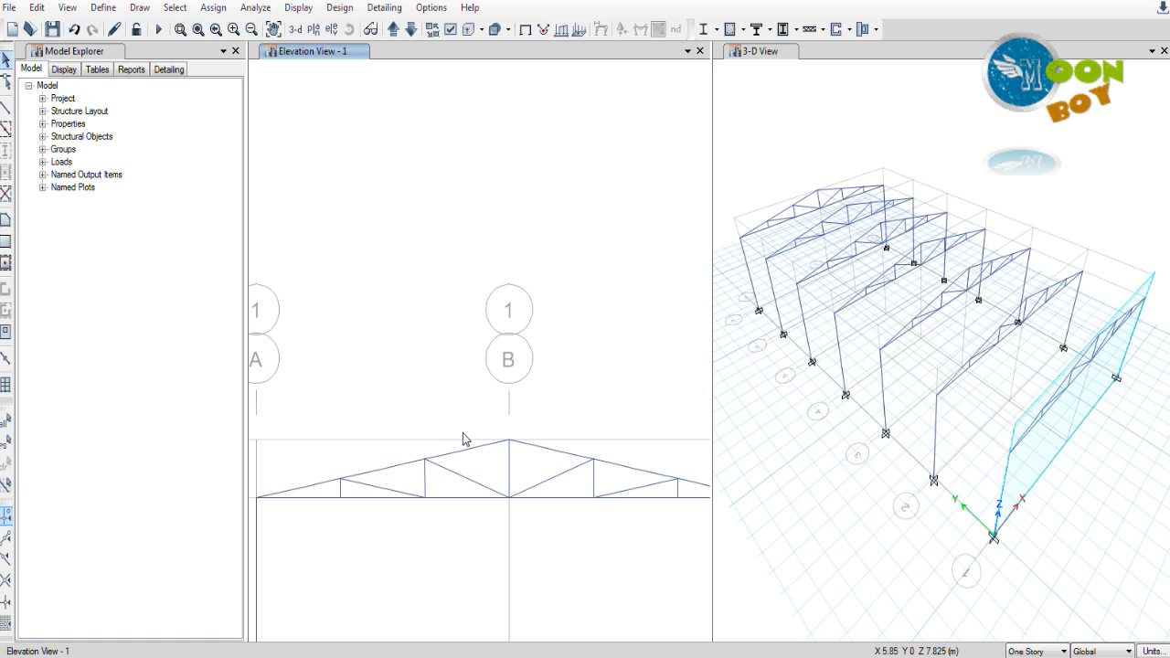
pyautogui.click(316, 657)
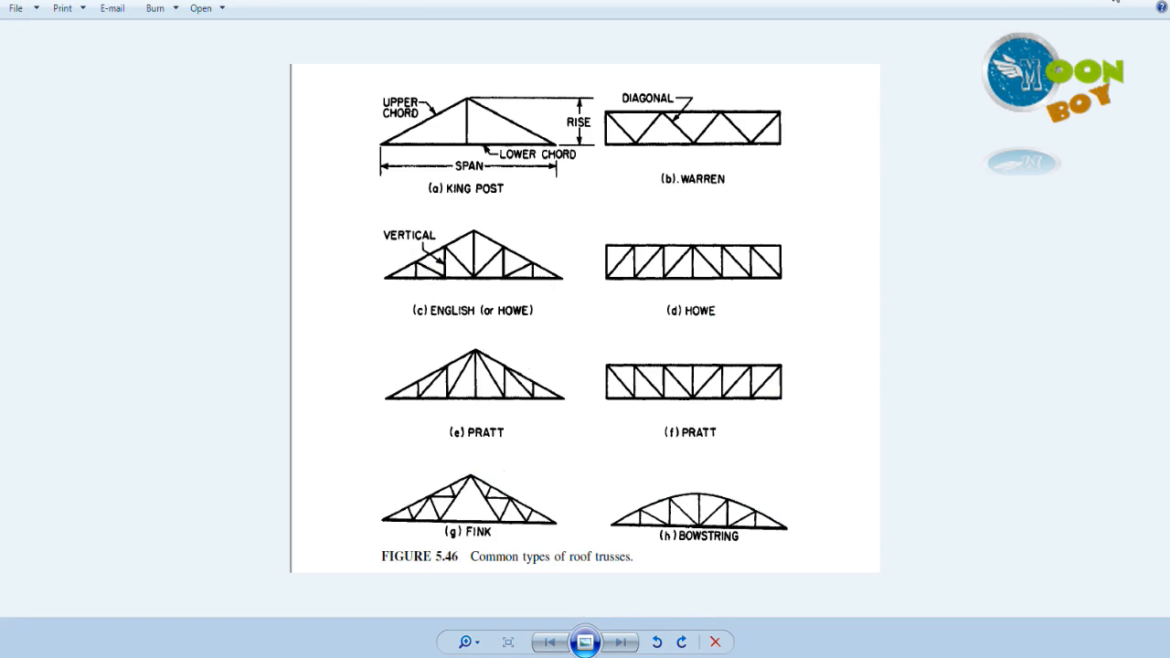
pyautogui.click(1115, 1)
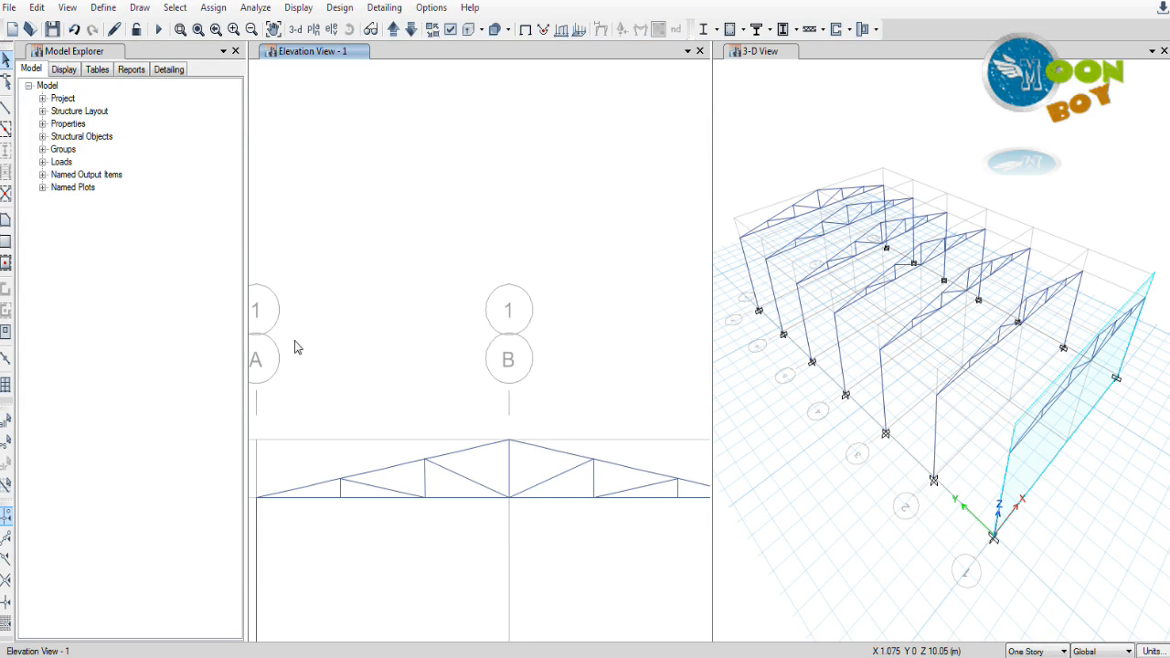
# Step: Add a new frame section property using the Steel Tube shape
pyautogui.click(99, 10)
pyautogui.moveTo(139, 55)
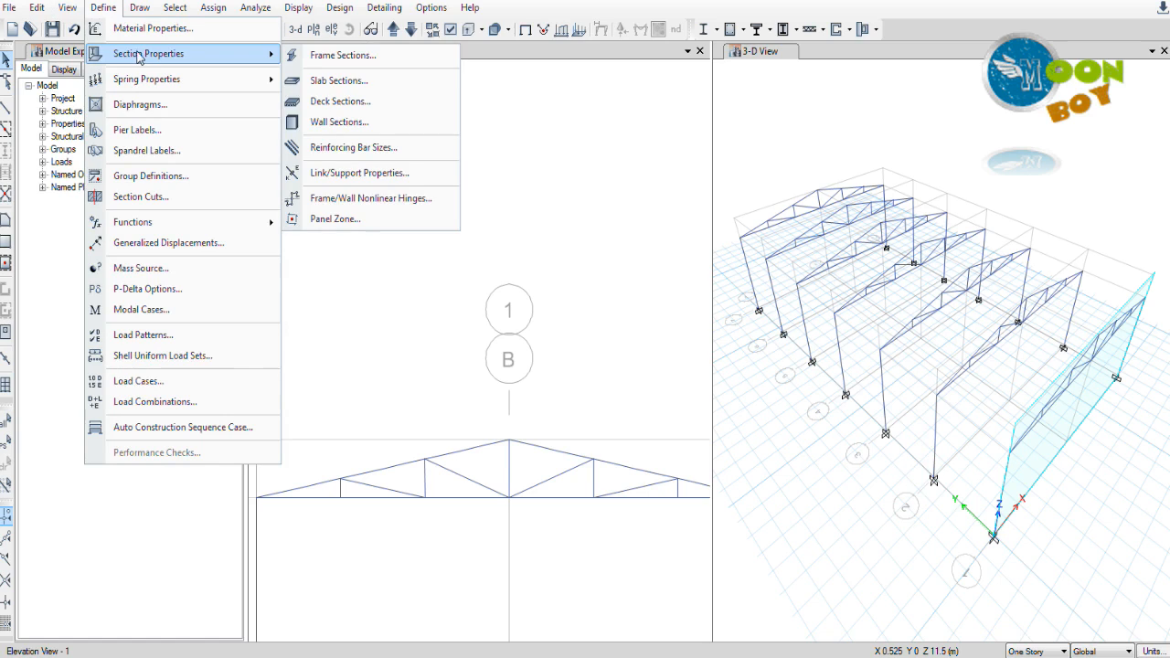
pyautogui.click(350, 57)
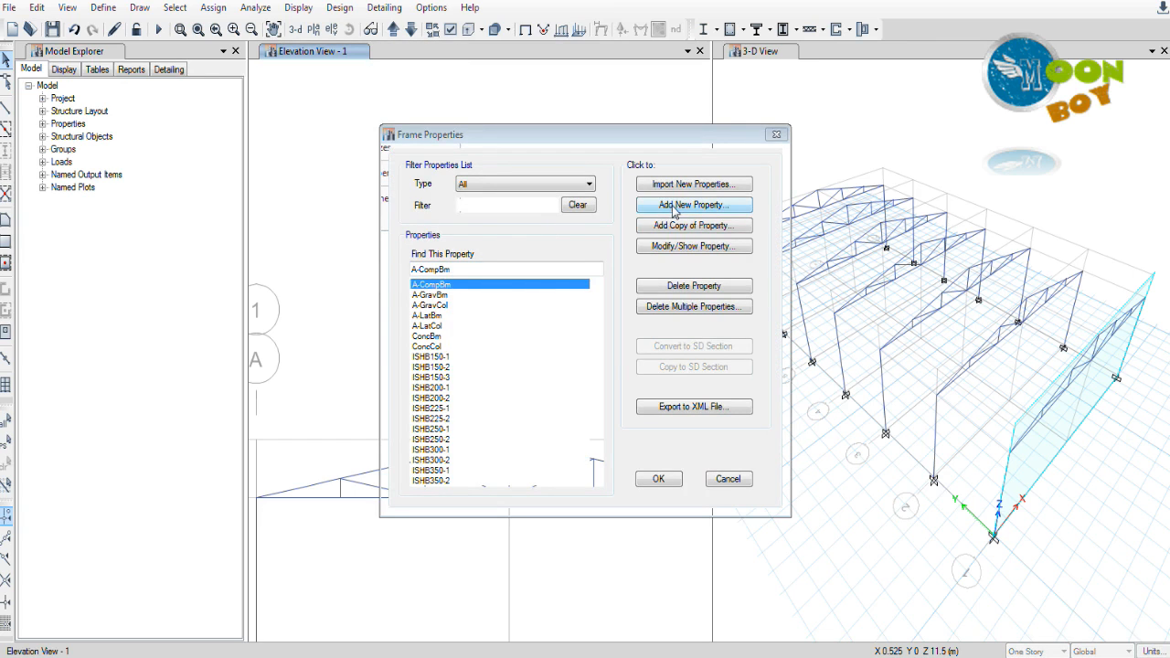
pyautogui.click(675, 206)
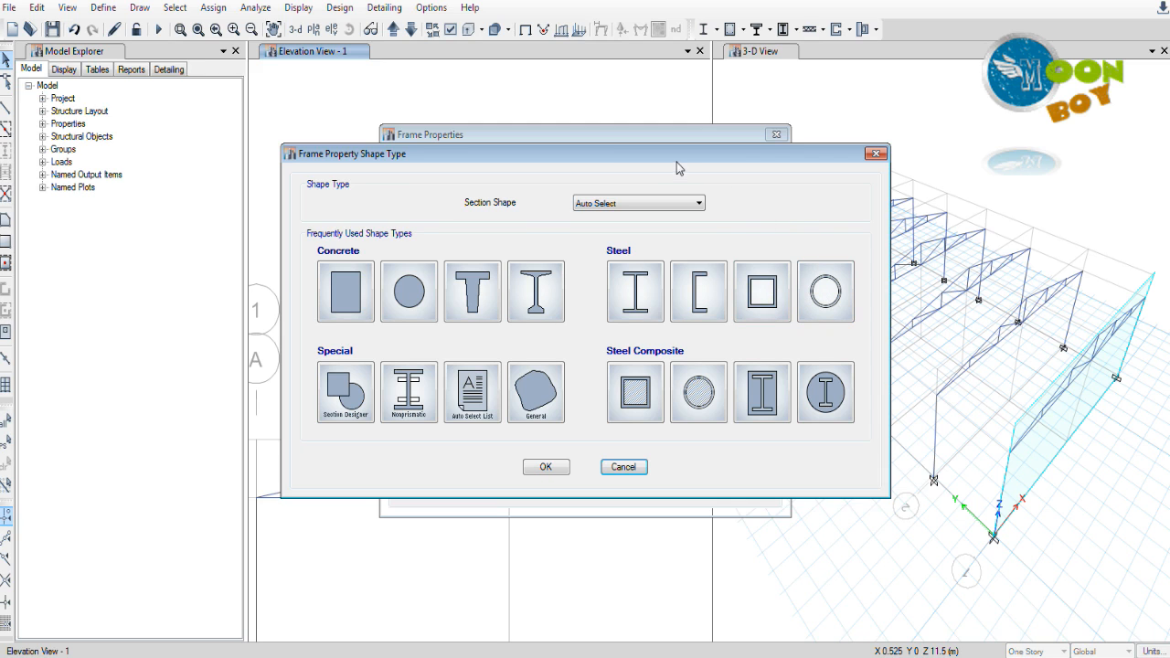
pyautogui.moveTo(676, 159); pyautogui.dragTo(646, 153)
pyautogui.click(651, 199)
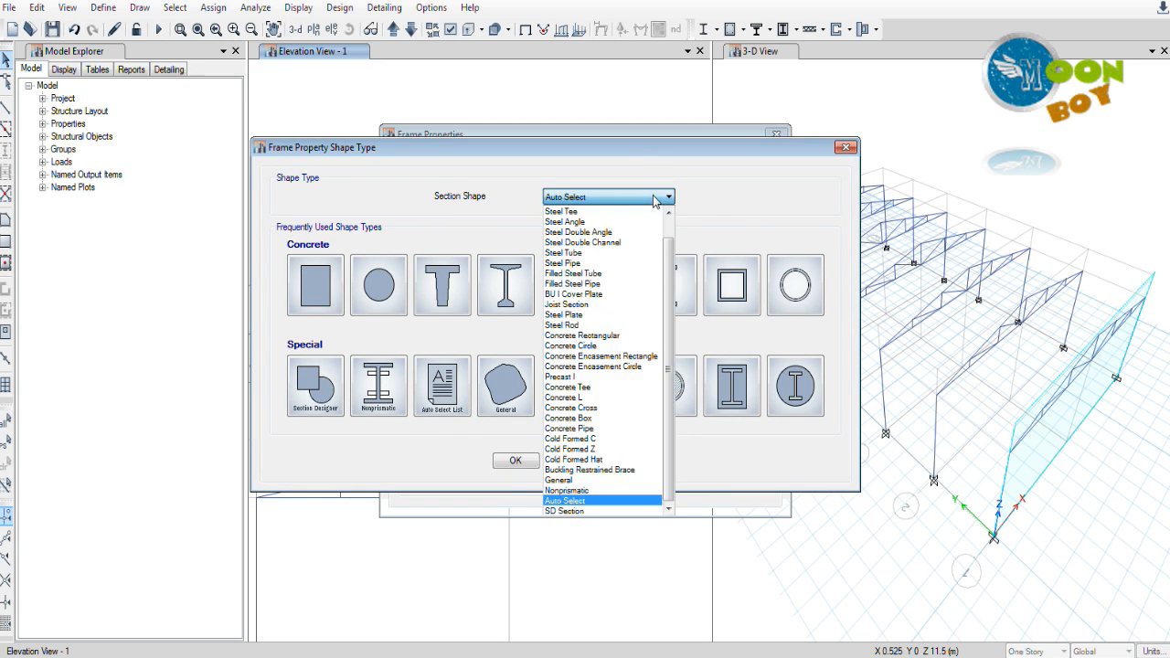
pyautogui.click(653, 199)
pyautogui.click(654, 199)
pyautogui.click(655, 200)
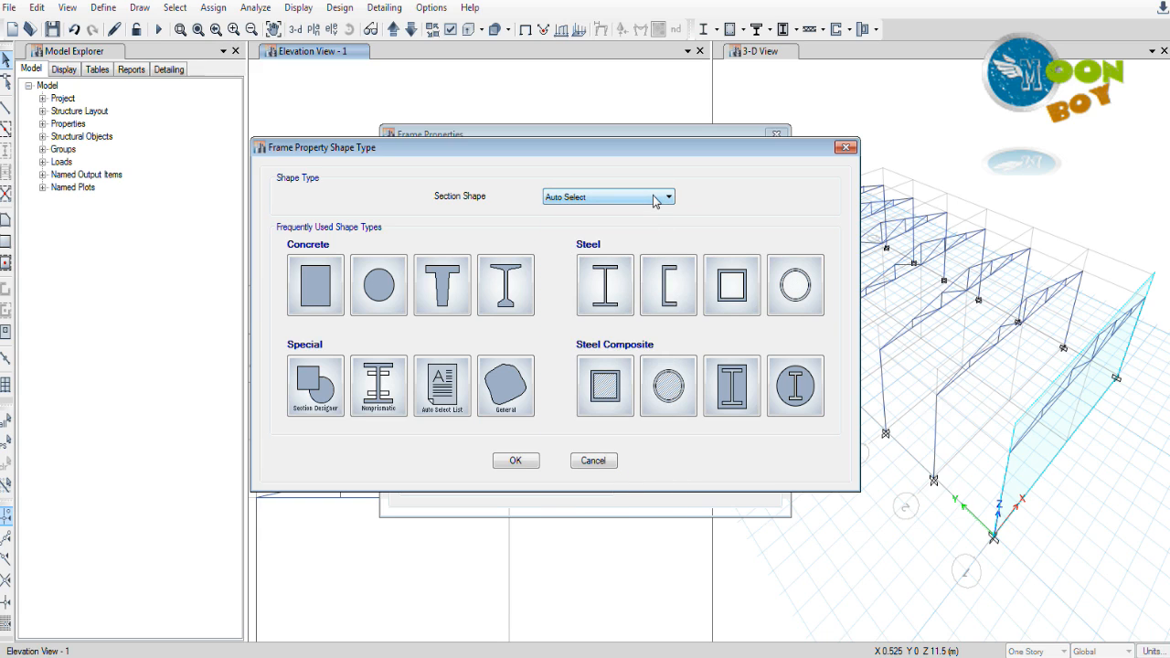
pyautogui.click(655, 199)
pyautogui.click(656, 199)
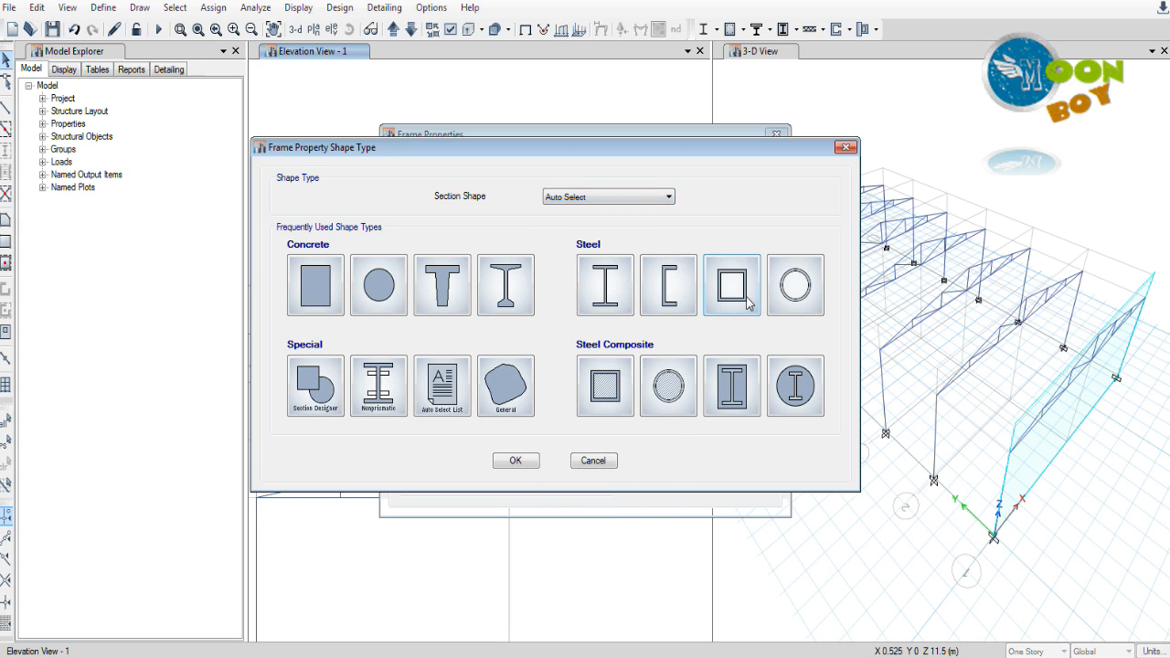
pyautogui.click(663, 200)
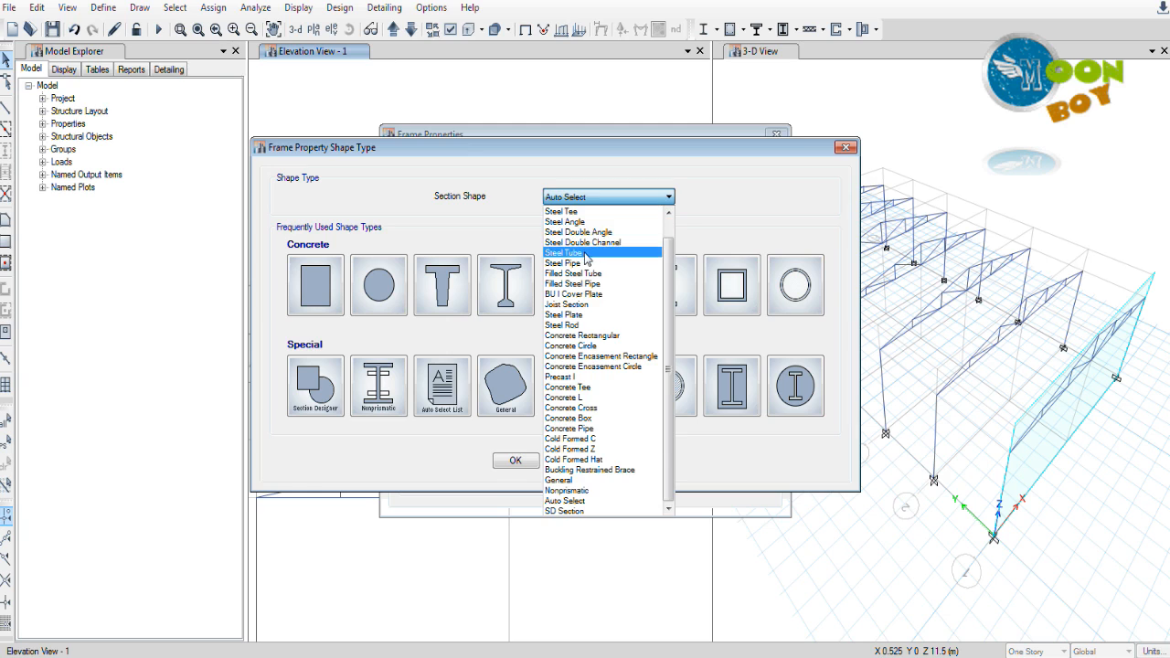
pyautogui.click(639, 250)
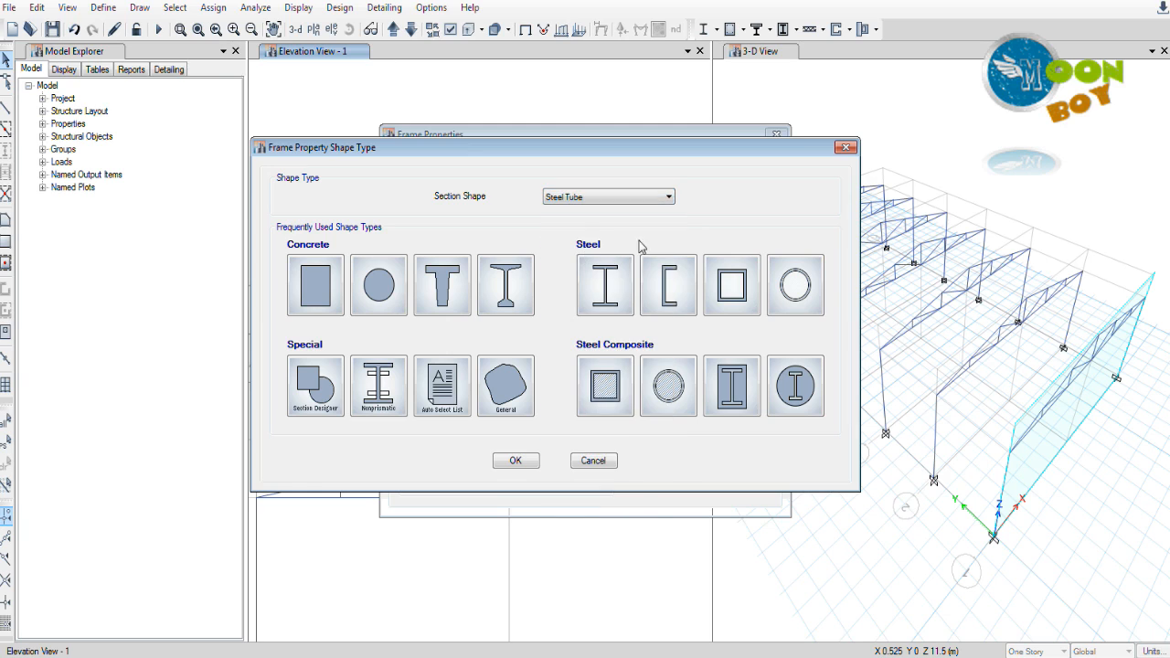
pyautogui.click(744, 299)
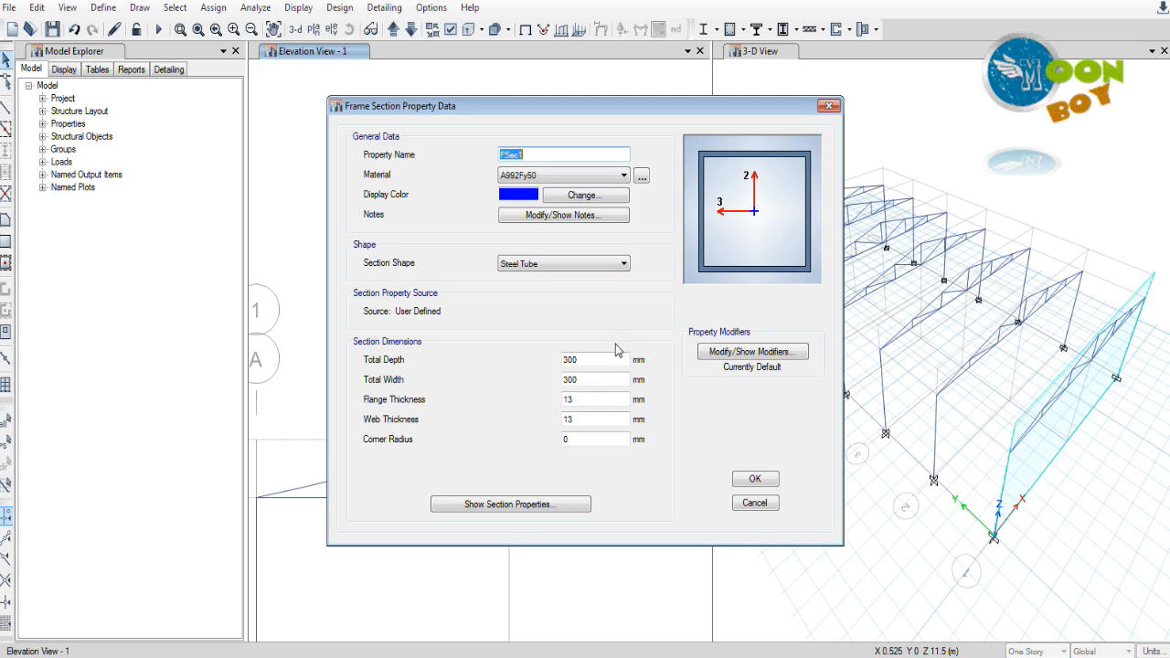
# Step: Set the tube section's total depth and total width to 50 mm, and its flange and web thickness to 3 mm
pyautogui.moveTo(595, 360); pyautogui.dragTo(492, 363)
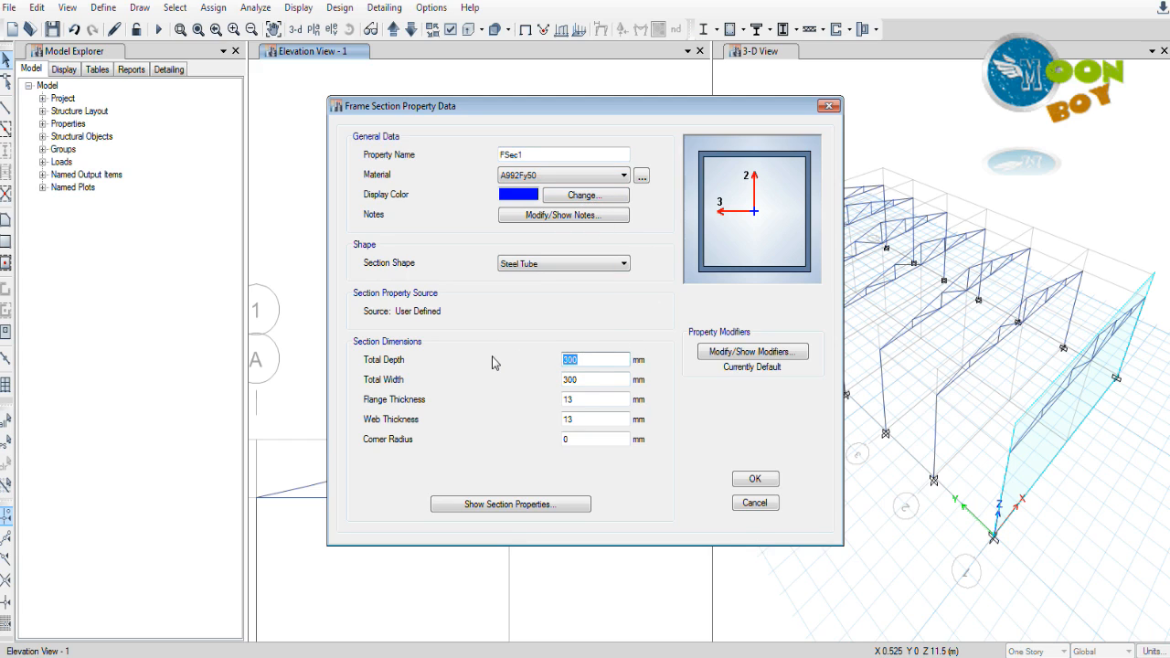
pyautogui.write('50')
pyautogui.moveTo(585, 379); pyautogui.dragTo(510, 381)
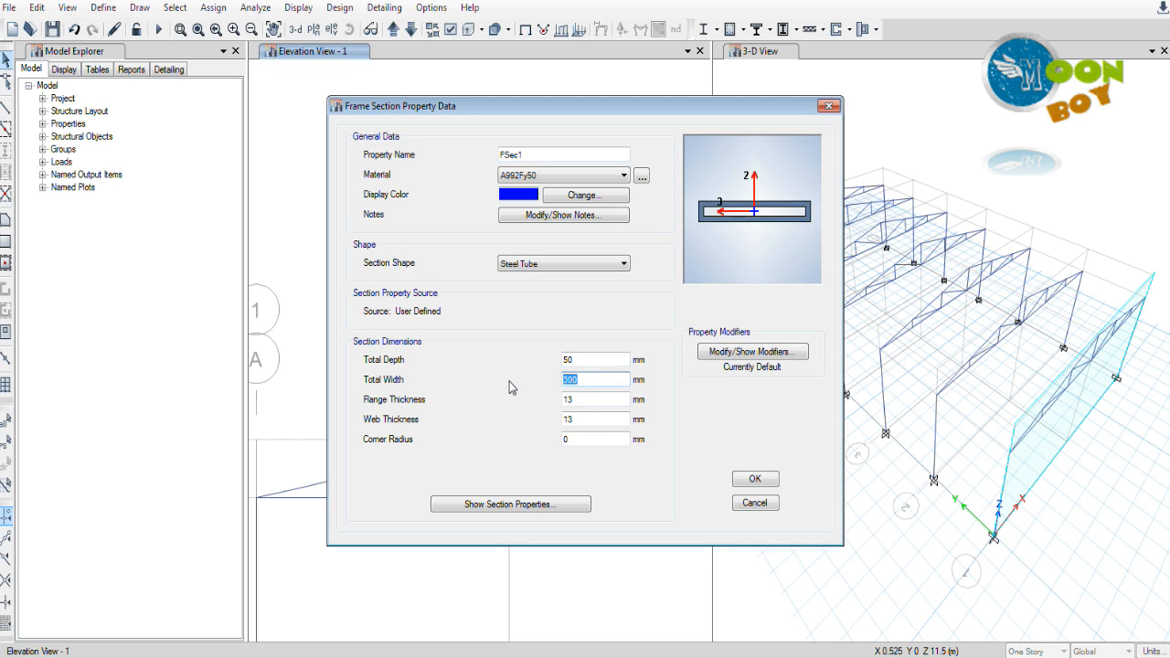
pyautogui.write('50')
pyautogui.doubleClick(567, 402)
pyautogui.write('3')
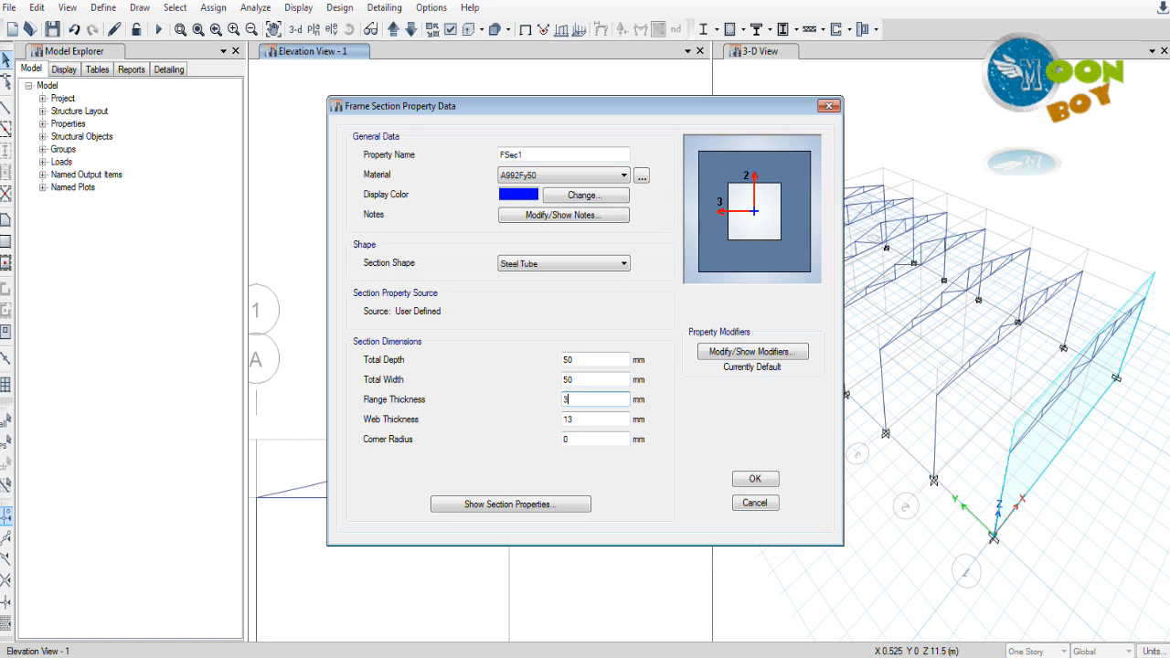
pyautogui.click(579, 421)
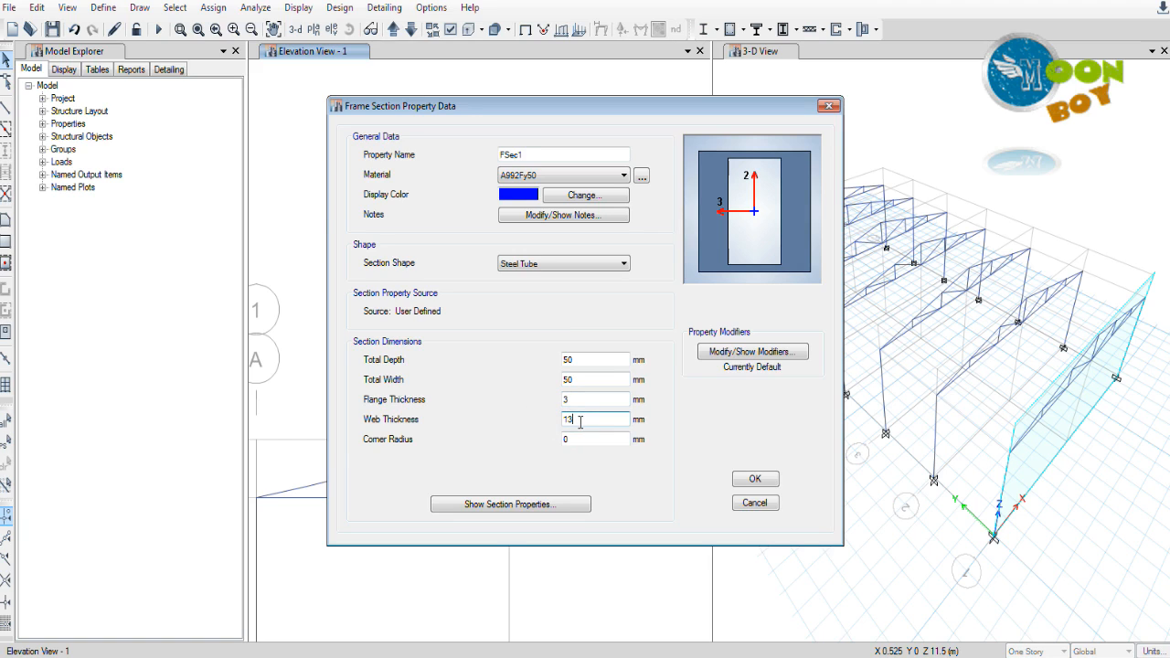
pyautogui.doubleClick(579, 421)
pyautogui.write('3')
pyautogui.click(575, 438)
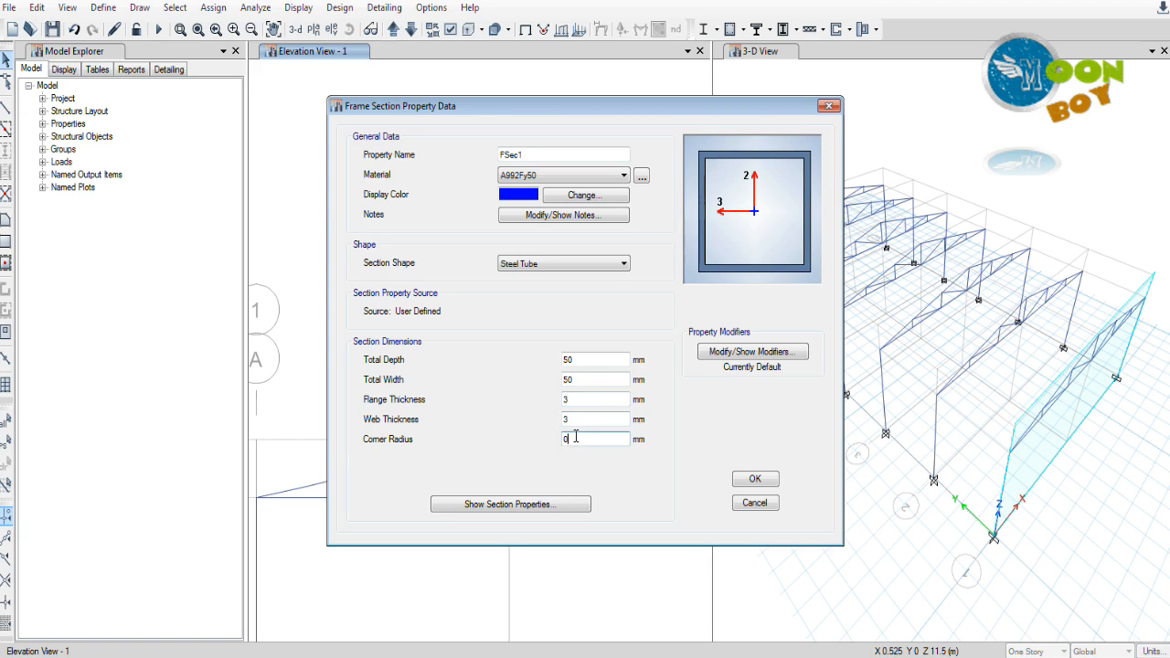
pyautogui.click(590, 419)
pyautogui.click(587, 399)
# Step: Check the available materials for the tube section and choose A992Fy50
pyautogui.click(573, 178)
pyautogui.click(573, 178)
pyautogui.click(573, 178)
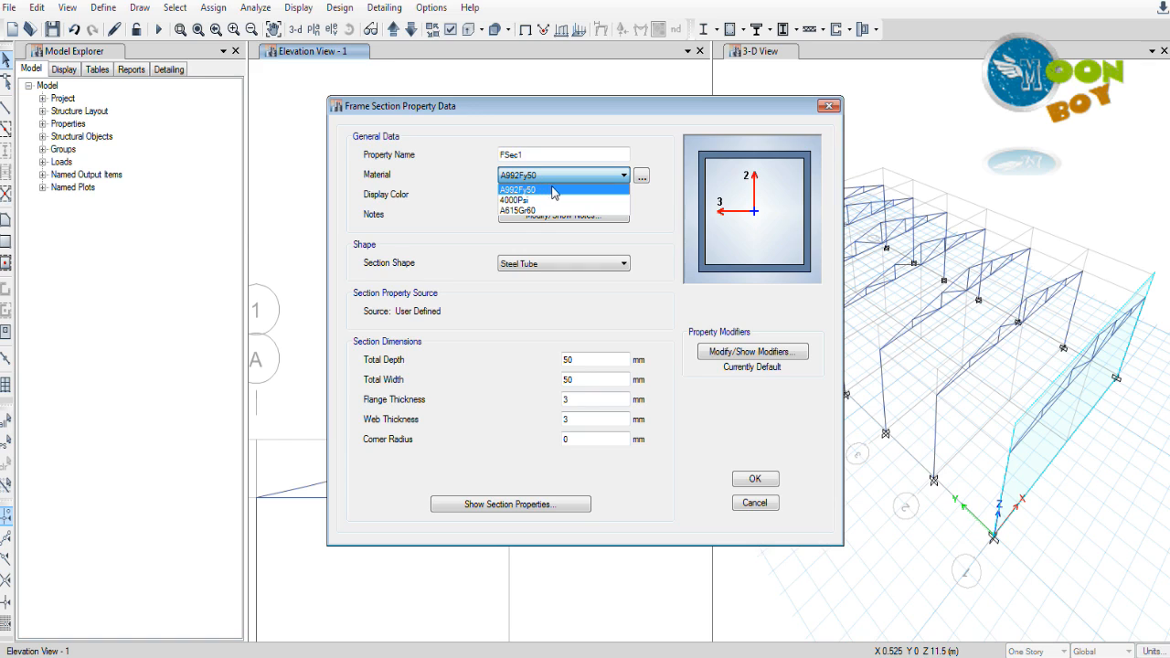
pyautogui.click(546, 189)
pyautogui.click(545, 179)
pyautogui.click(541, 189)
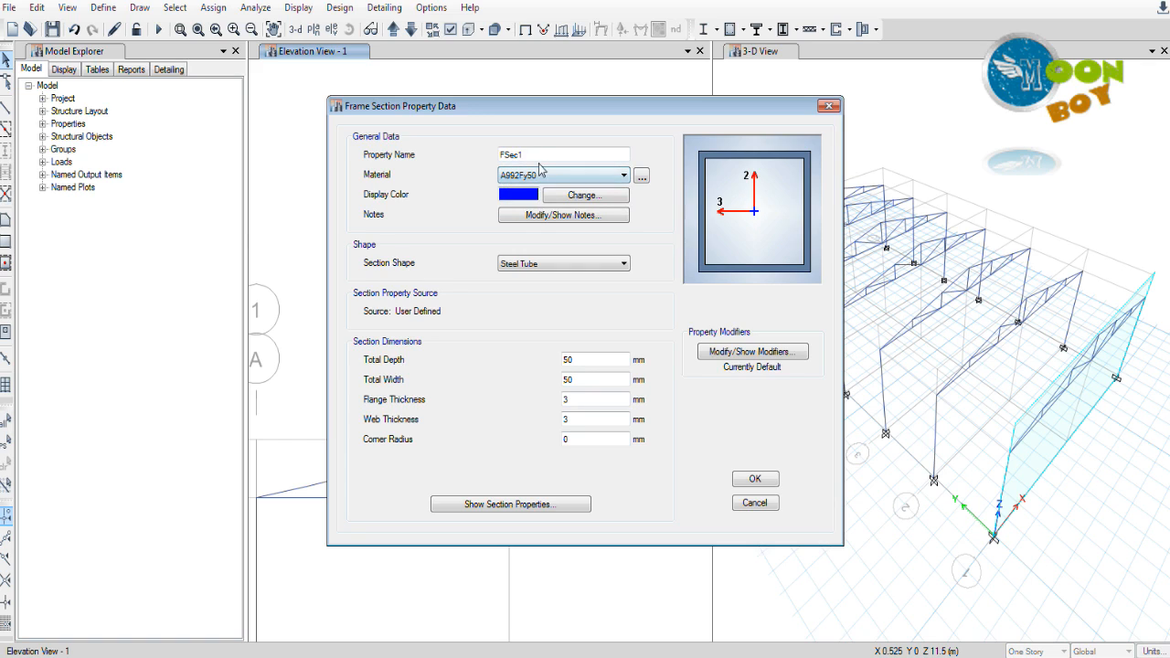
# Step: Name the tube section Purlins, save it, and accept the frame properties list
pyautogui.moveTo(532, 155); pyautogui.dragTo(404, 151)
pyautogui.click(549, 155)
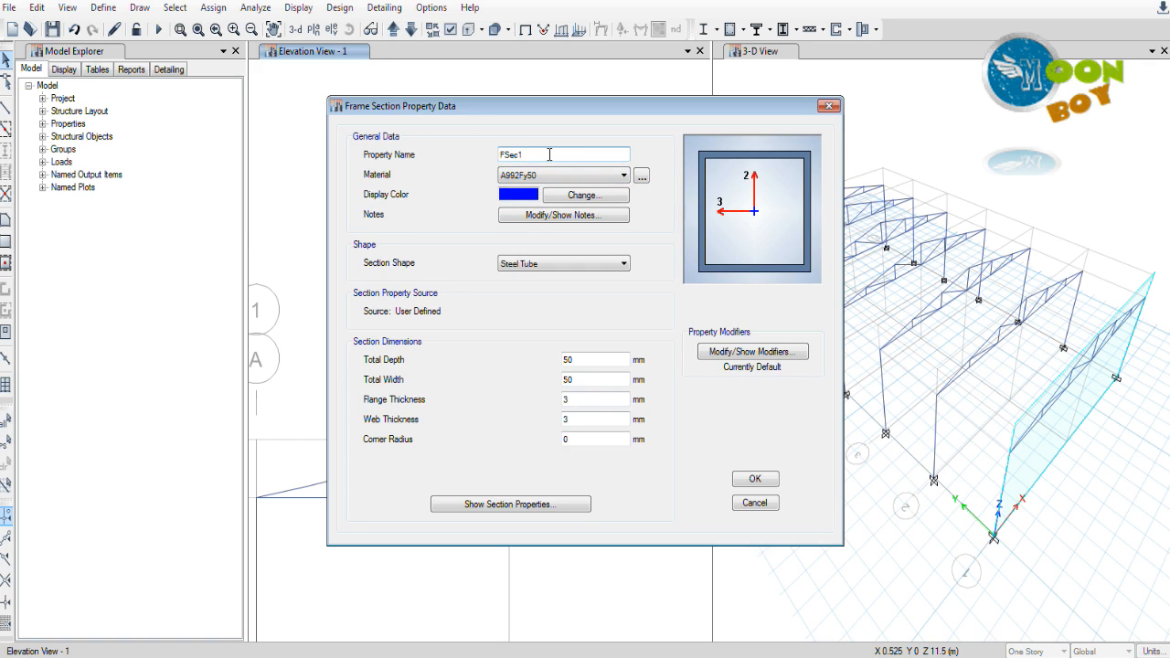
pyautogui.moveTo(550, 154); pyautogui.dragTo(478, 155)
pyautogui.write('Purlins')
pyautogui.click(574, 440)
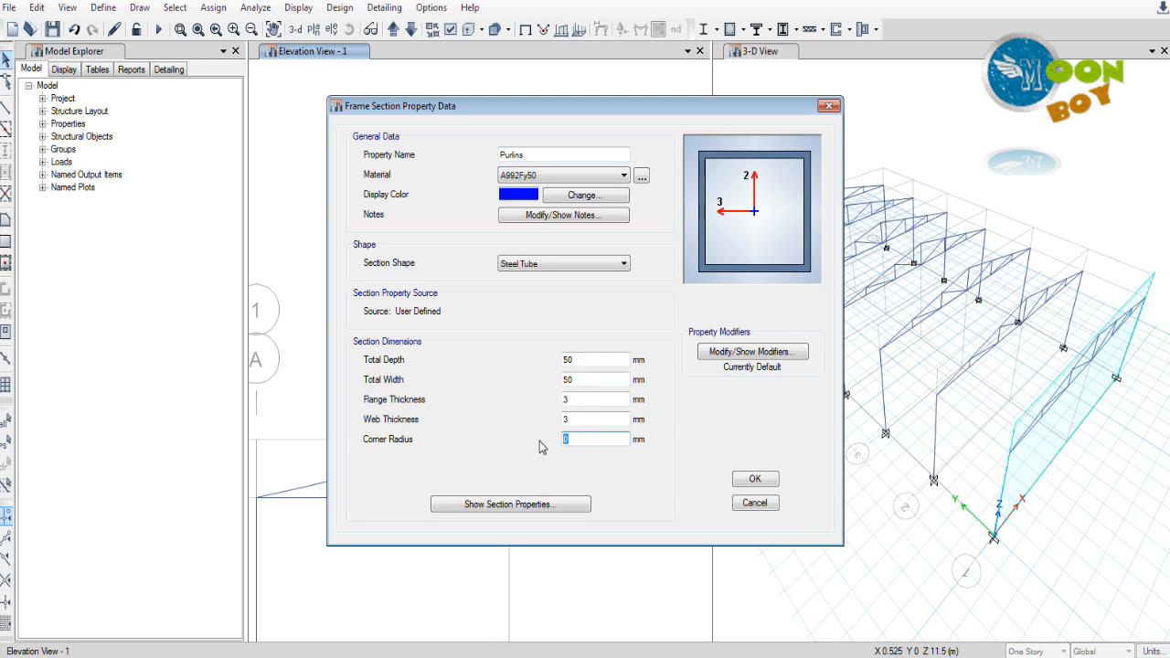
pyautogui.click(596, 419)
pyautogui.click(755, 480)
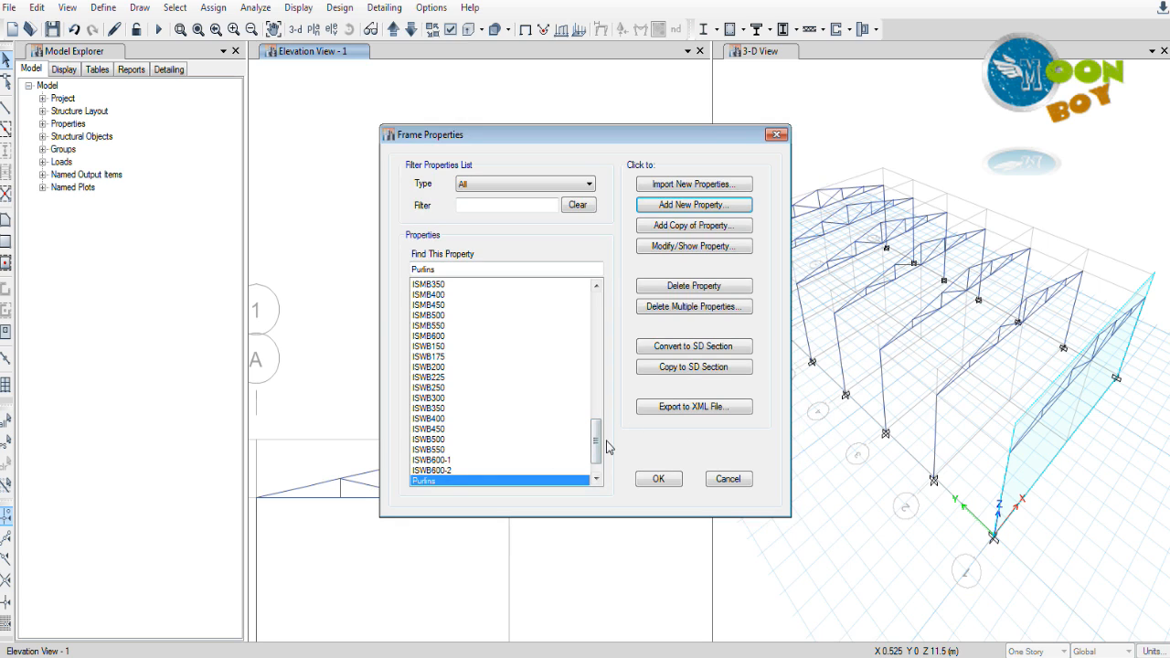
pyautogui.scroll(-1, 608, 446)
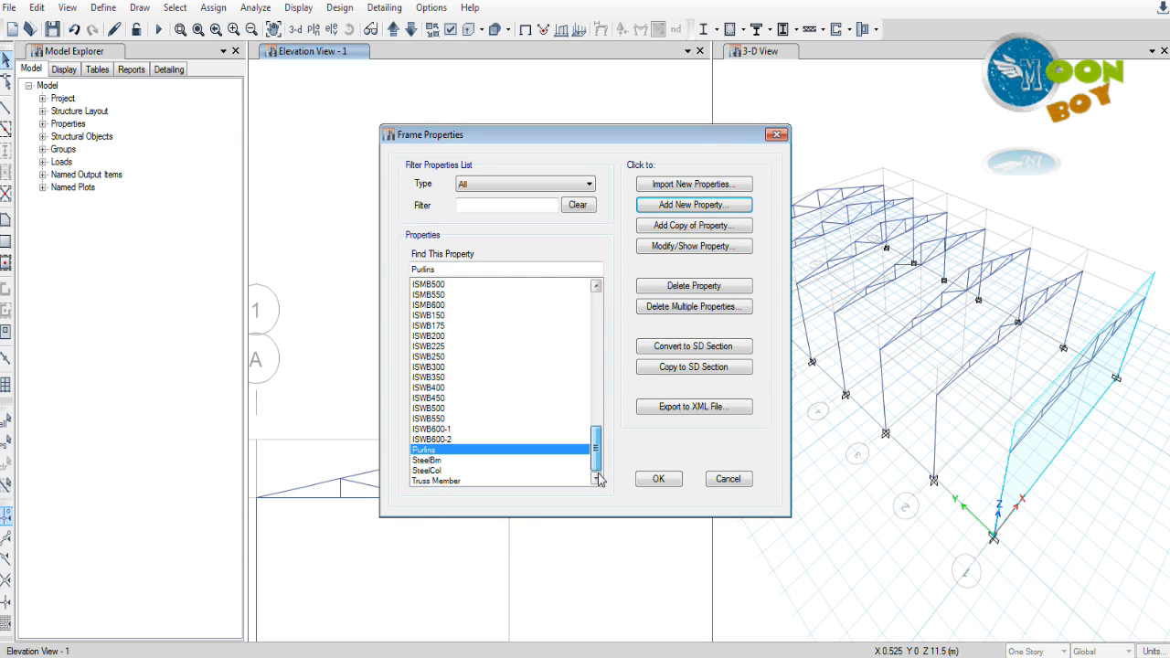
pyautogui.click(659, 479)
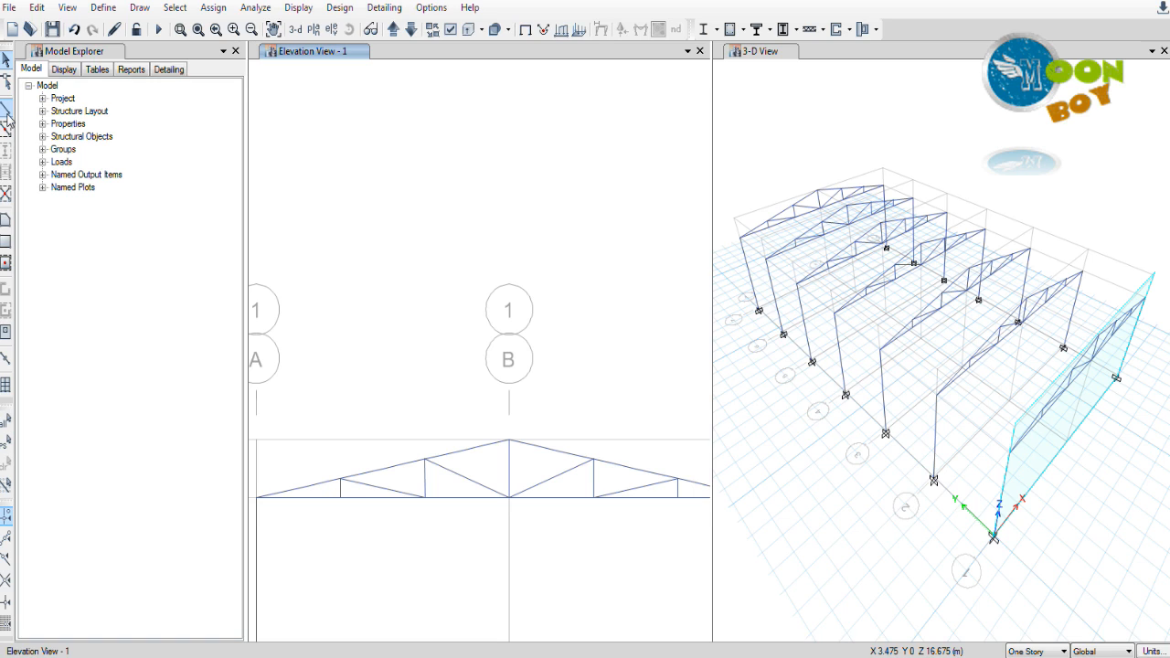
# Step: Start drawing frame lines in the 3-D view with the Purlins section as the line property
pyautogui.click(763, 51)
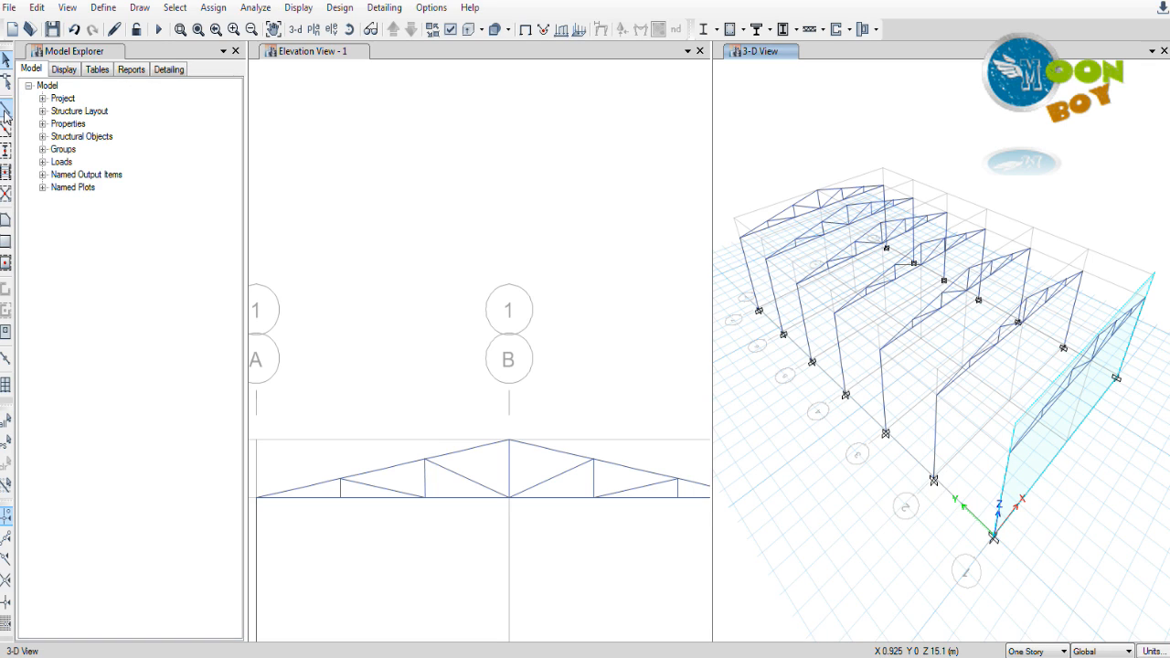
pyautogui.click(4, 110)
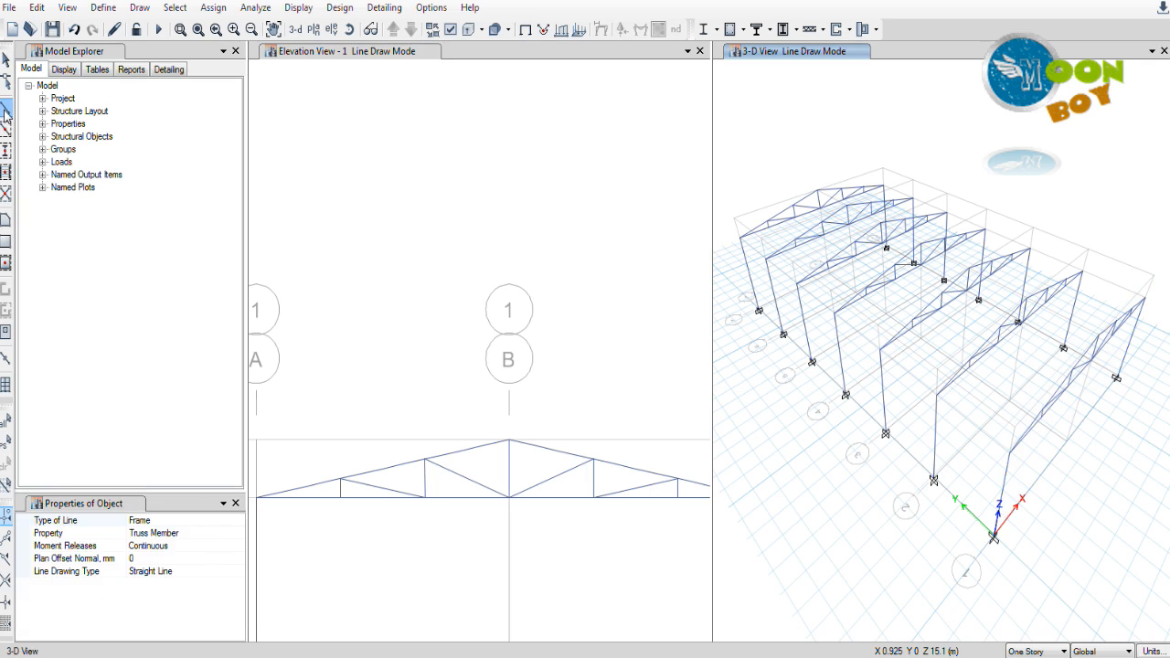
pyautogui.click(214, 533)
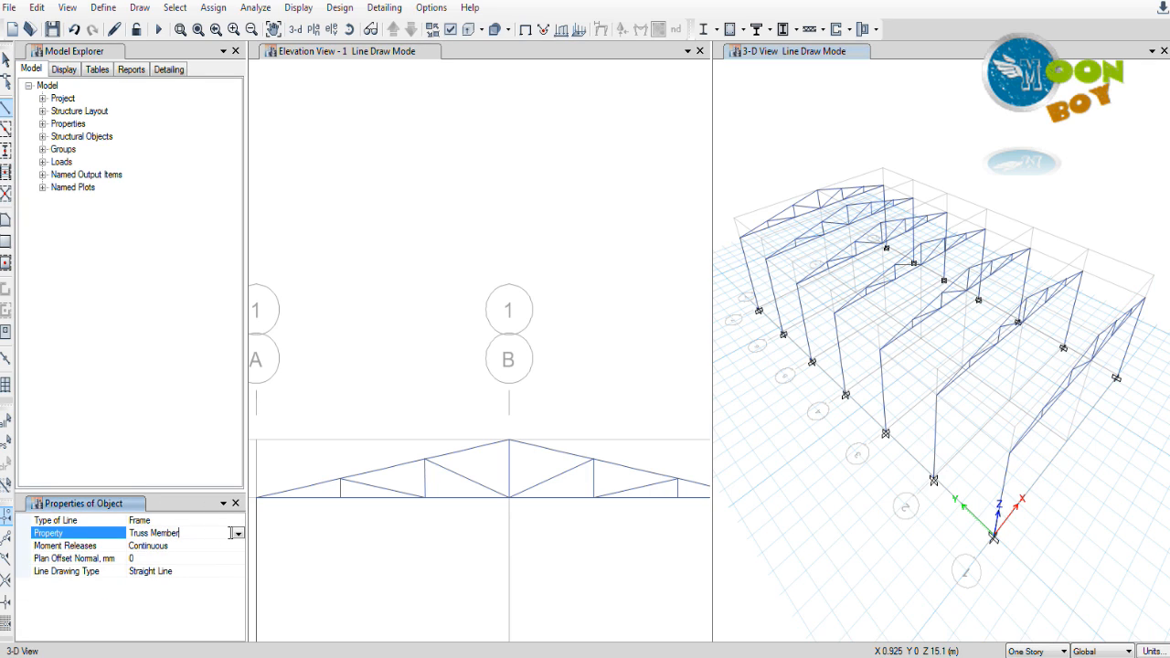
pyautogui.click(238, 533)
pyautogui.click(237, 546)
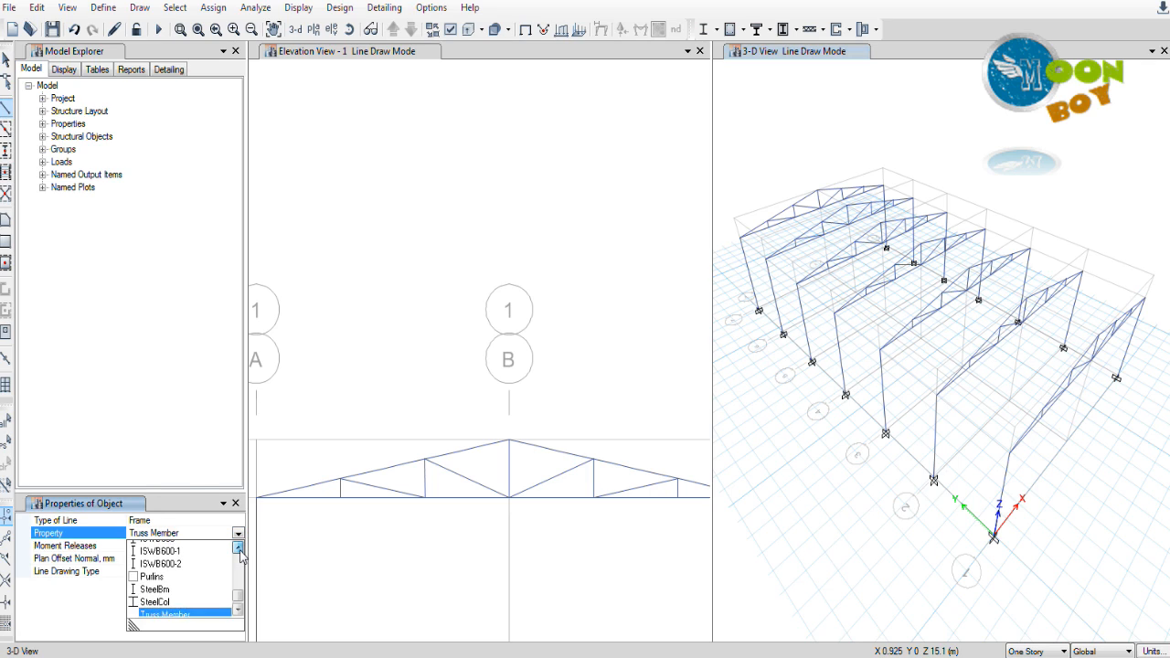
pyautogui.click(152, 585)
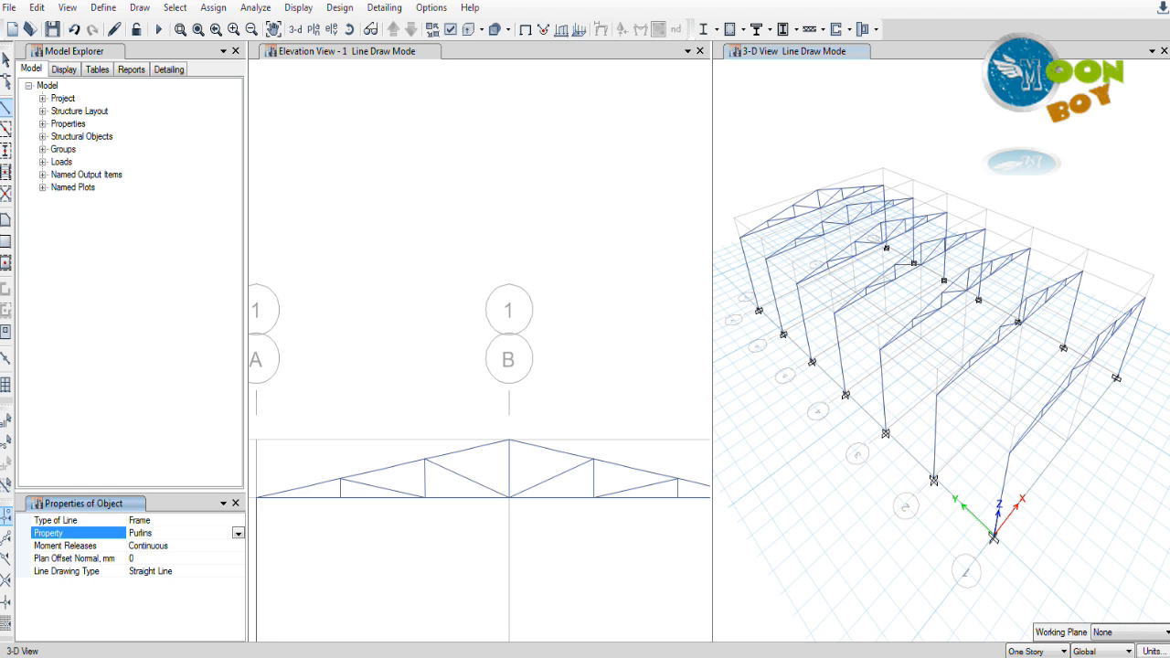
# Step: Draw the eave purlin from grid point A-1 to A-2 at Story1 between the first two trusses
pyautogui.click(837, 54)
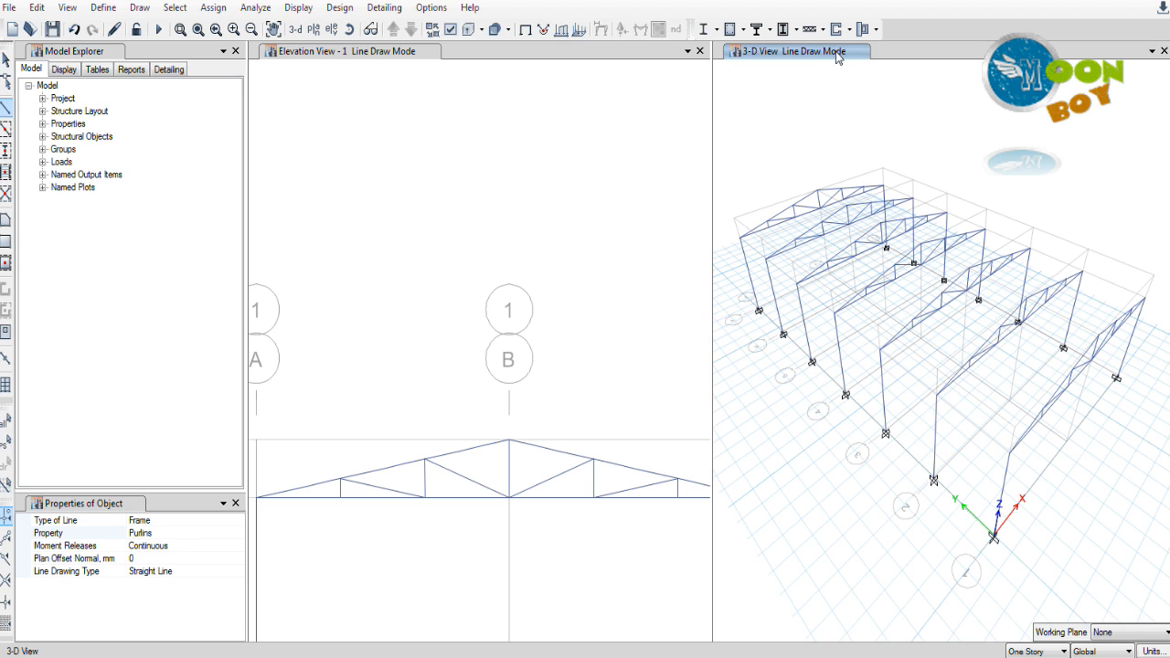
pyautogui.scroll(2, 1048, 482)
pyautogui.scroll(-1, 1040, 465)
pyautogui.scroll(1, 1005, 393)
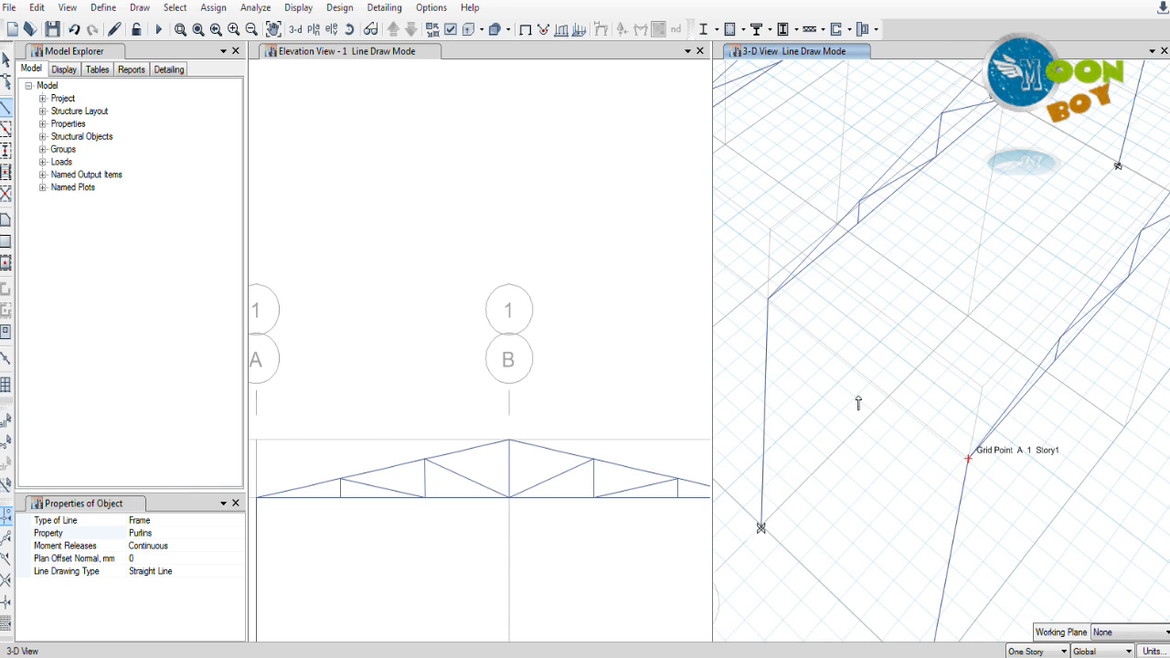
pyautogui.click(968, 458)
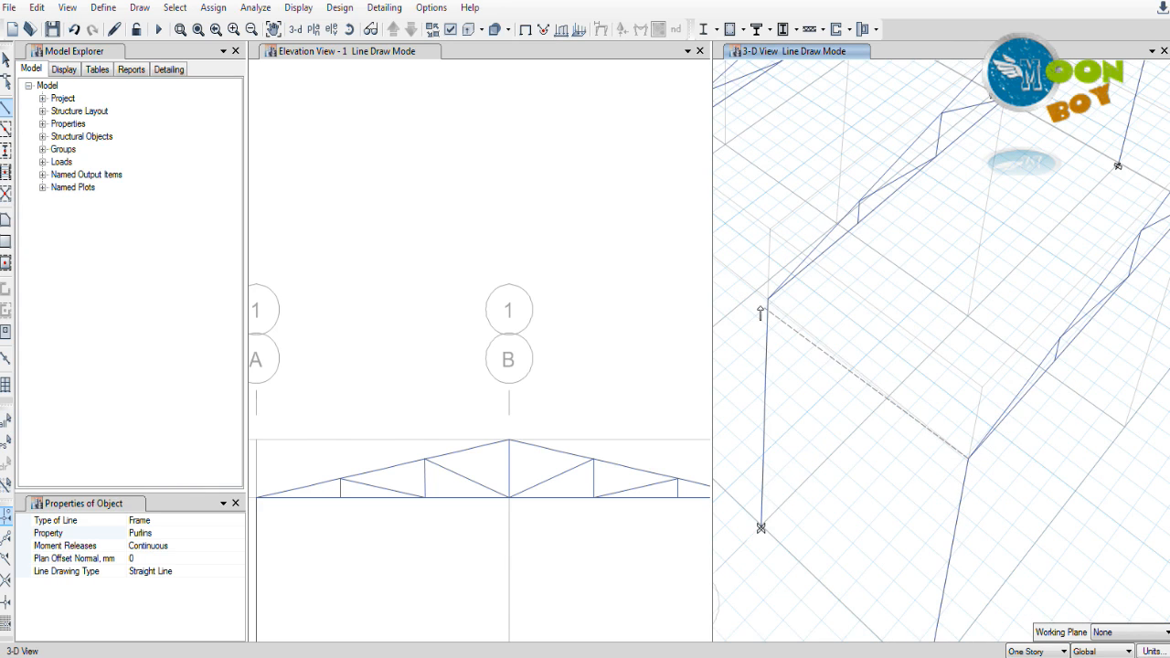
pyautogui.click(819, 334)
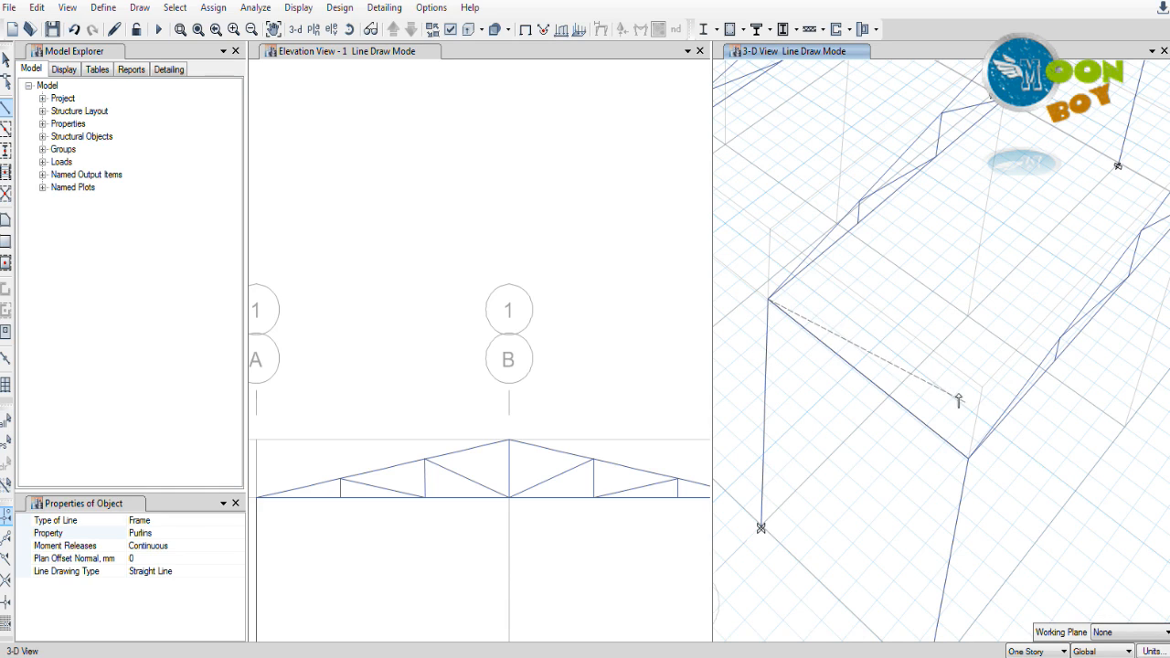
# Step: Try to start a second purlin at the first division joint of the grid 1 rafter, and enable an additional snap option
pyautogui.click(8, 107)
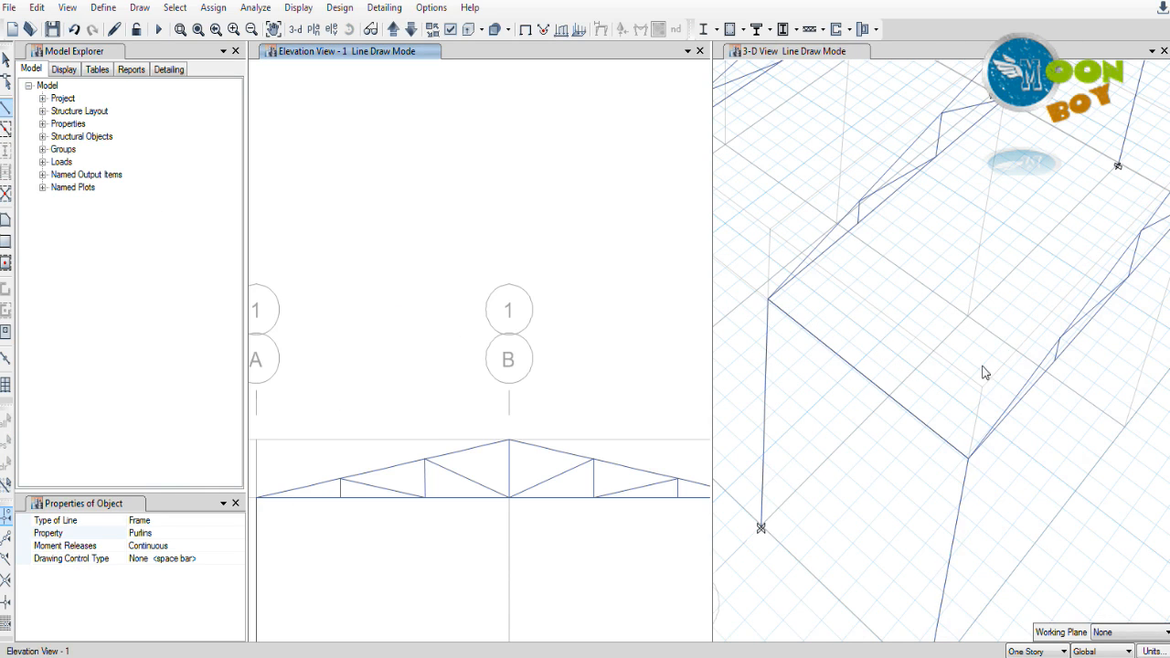
pyautogui.click(998, 426)
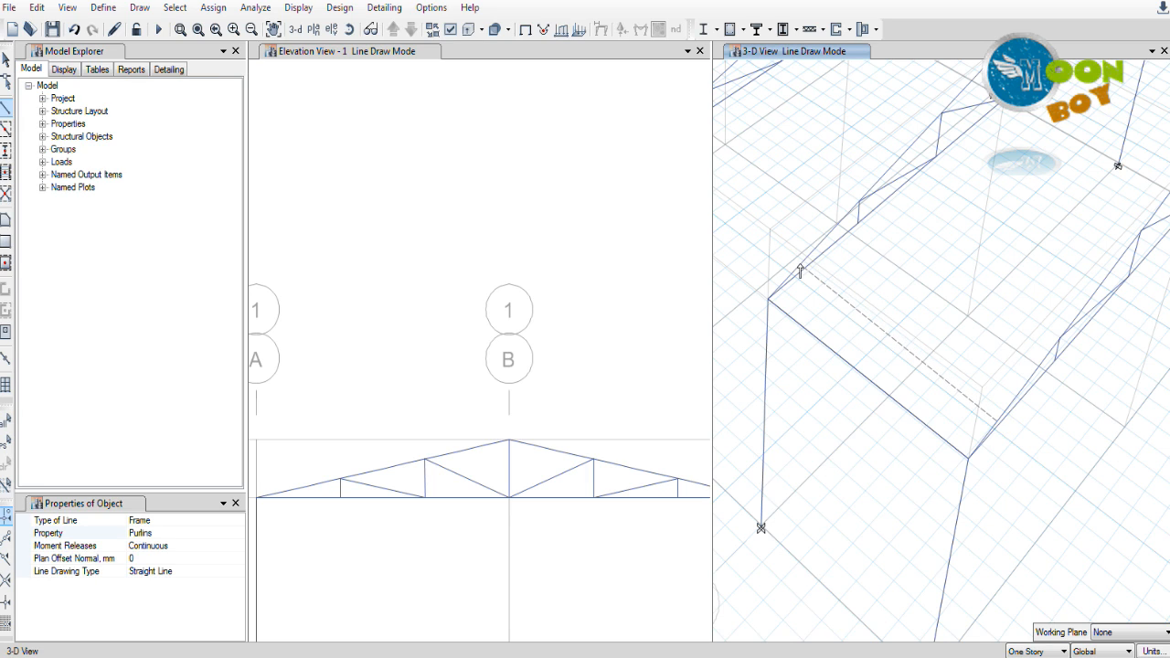
pyautogui.click(4, 582)
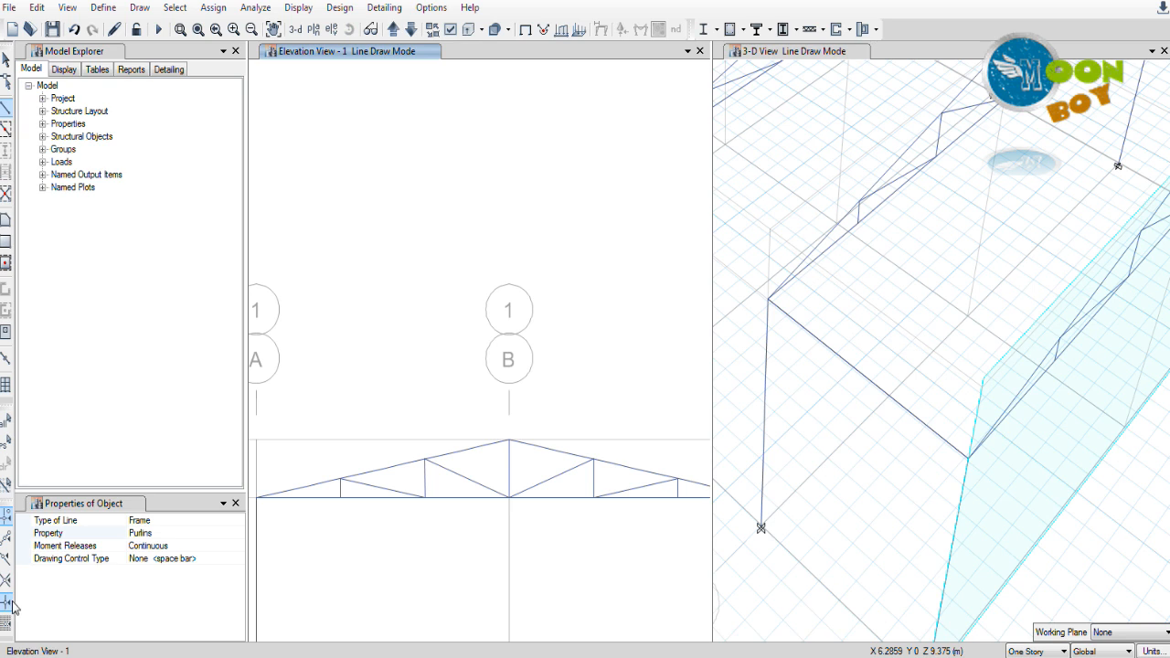
pyautogui.click(7, 601)
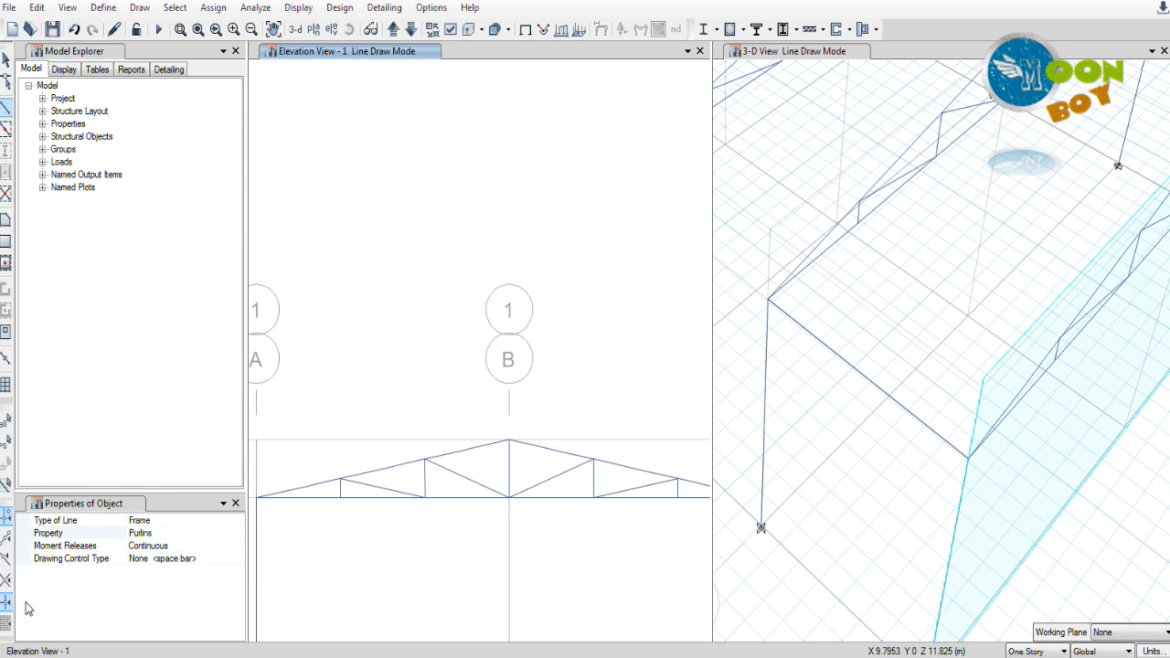
pyautogui.click(304, 486)
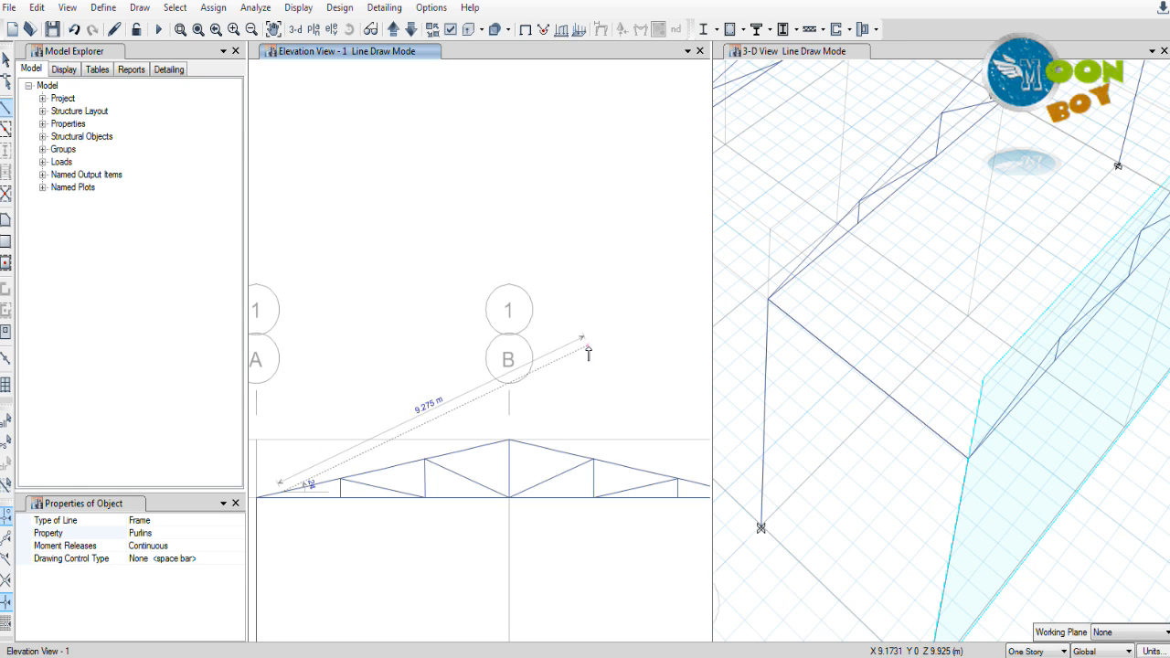
pyautogui.press('Escape')
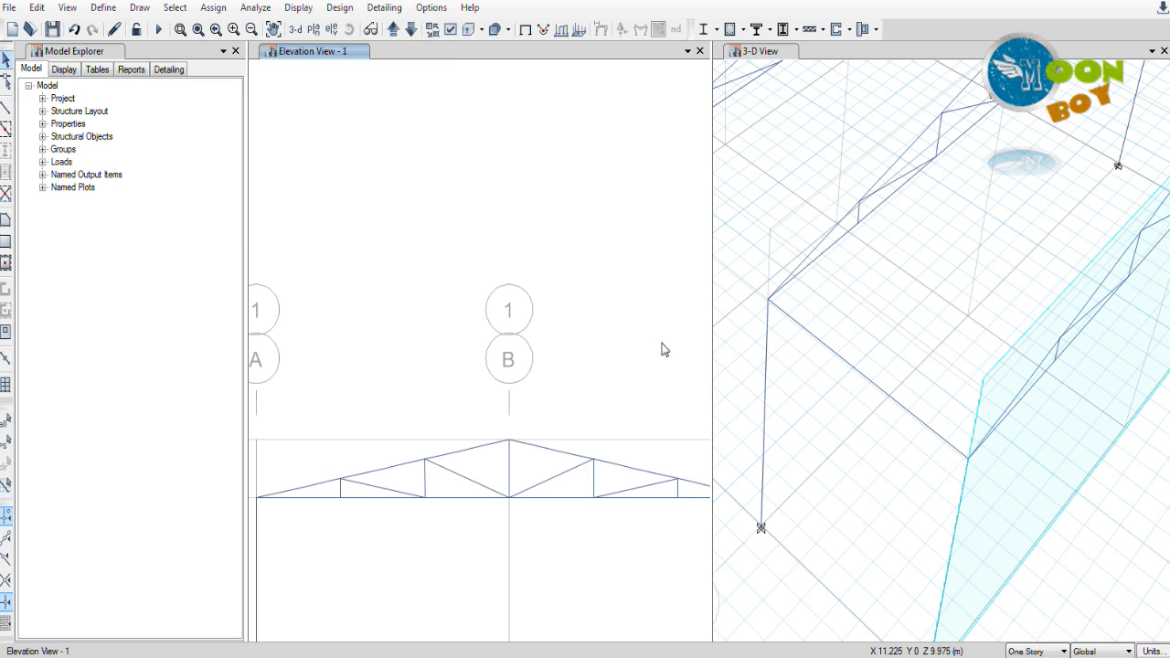
# Step: Divide both sloping rafters of the truss in Elevation 2 into 10 frame objects each
pyautogui.scroll(-3, 671, 415)
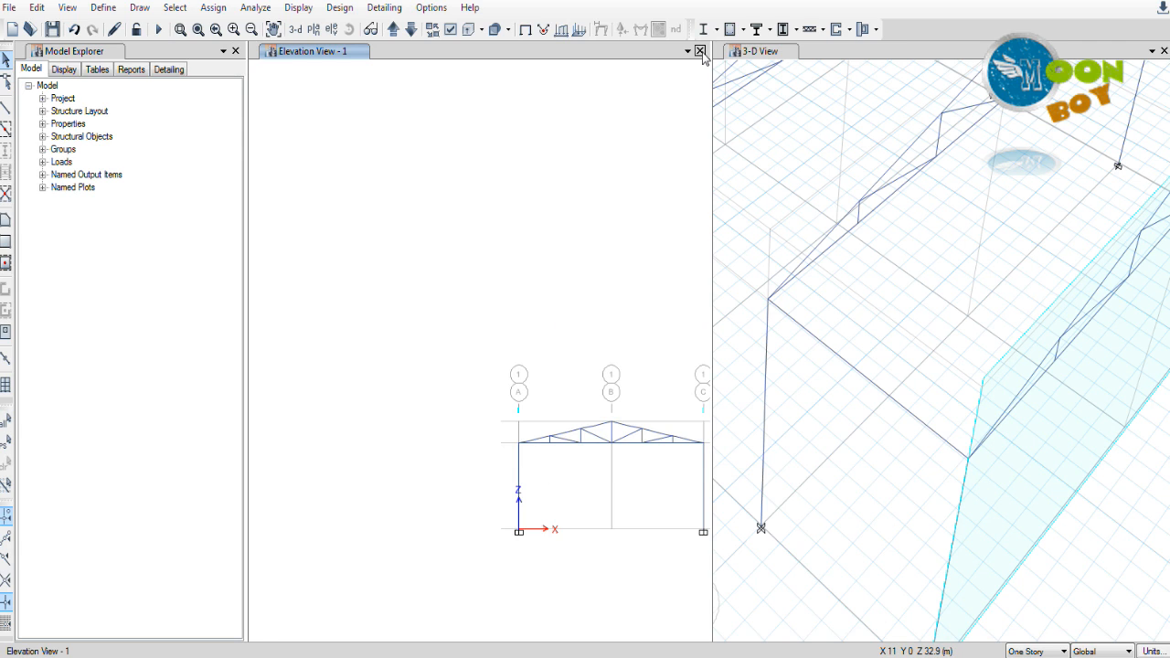
pyautogui.scroll(-3, 352, 308)
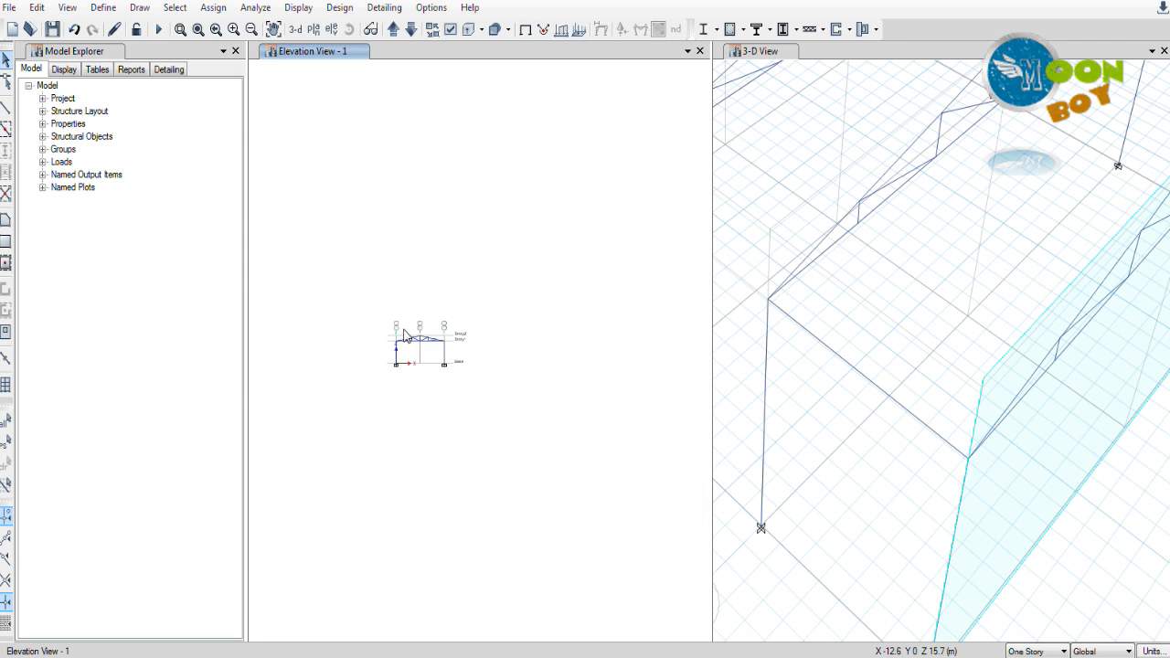
pyautogui.scroll(5, 444, 361)
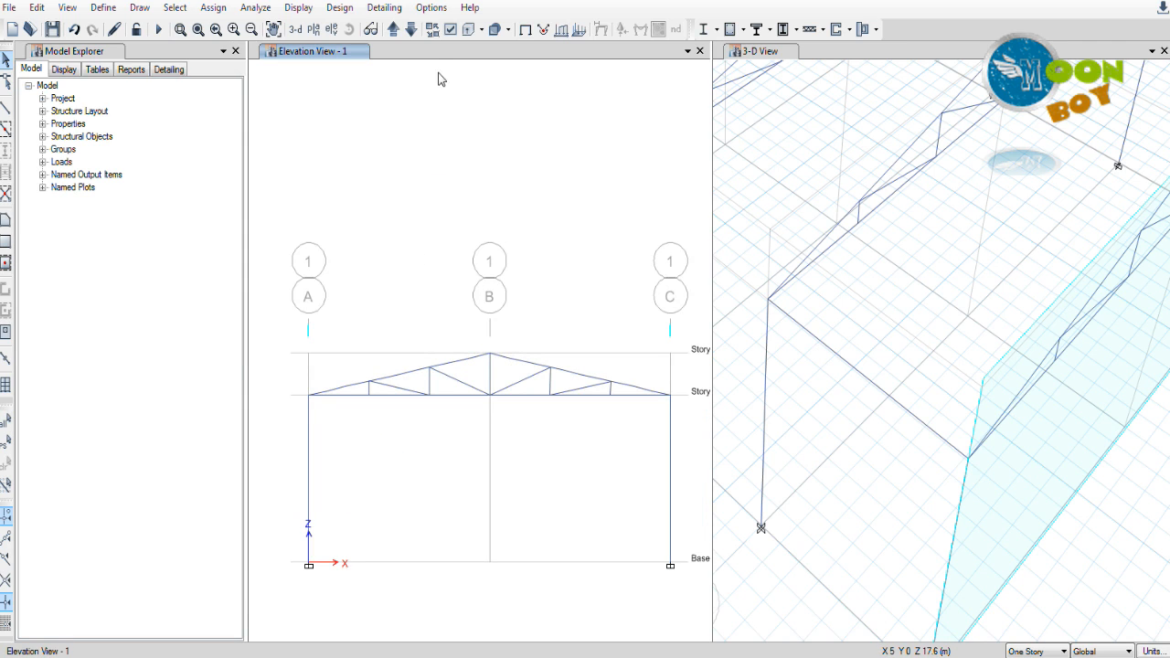
pyautogui.click(393, 33)
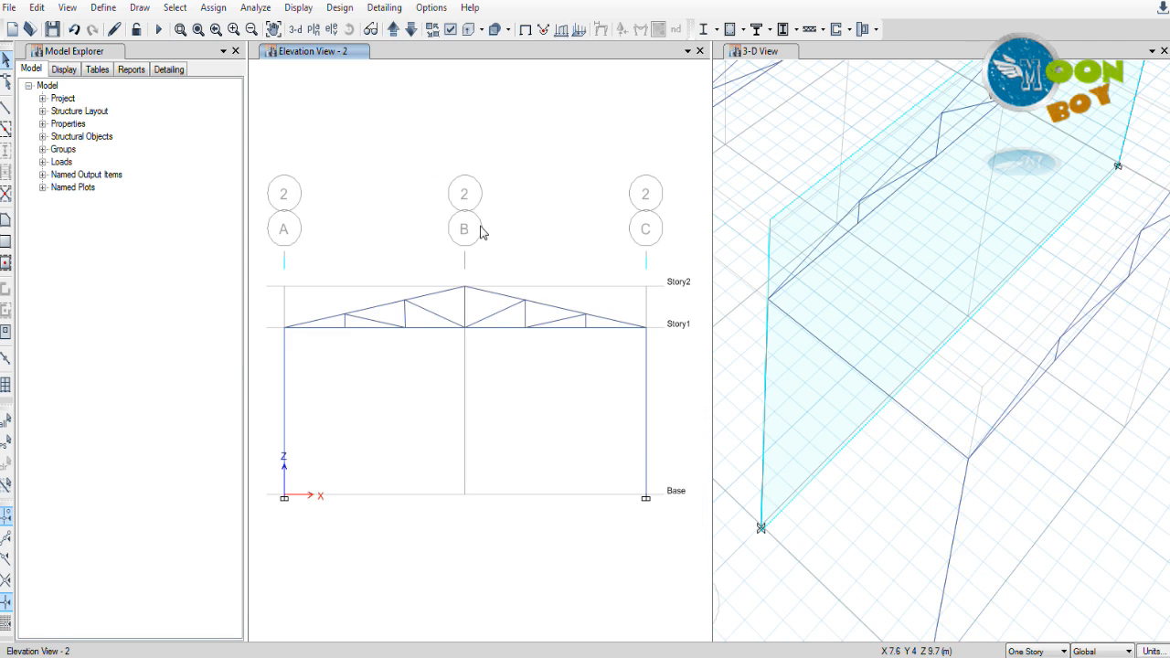
pyautogui.click(333, 319)
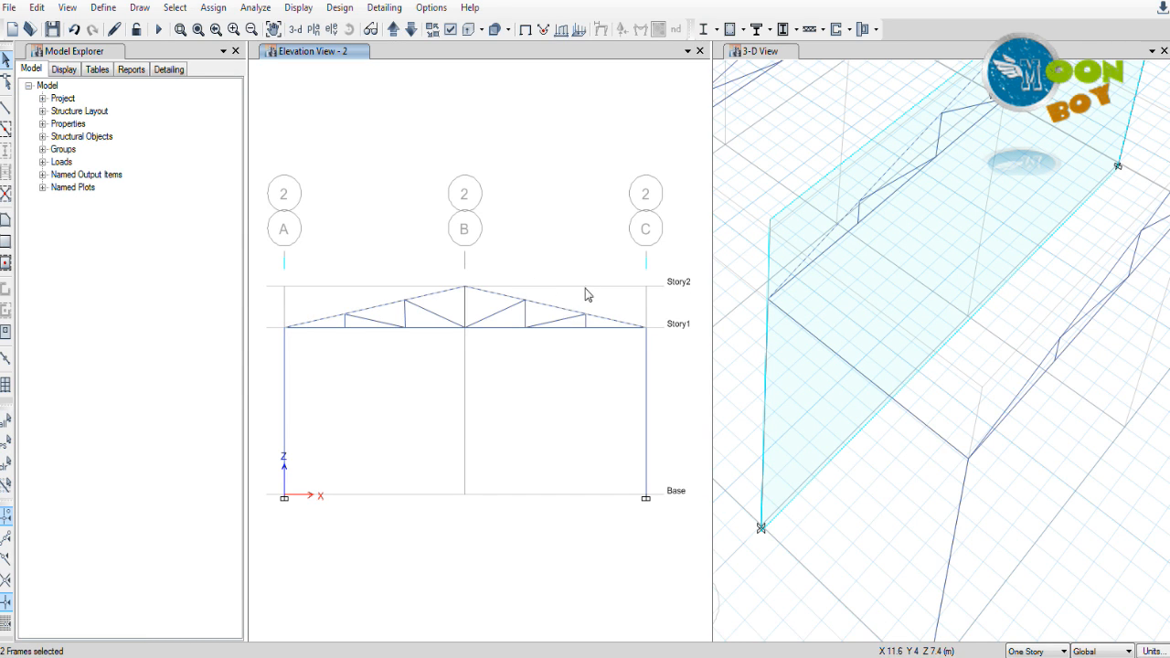
pyautogui.click(37, 7)
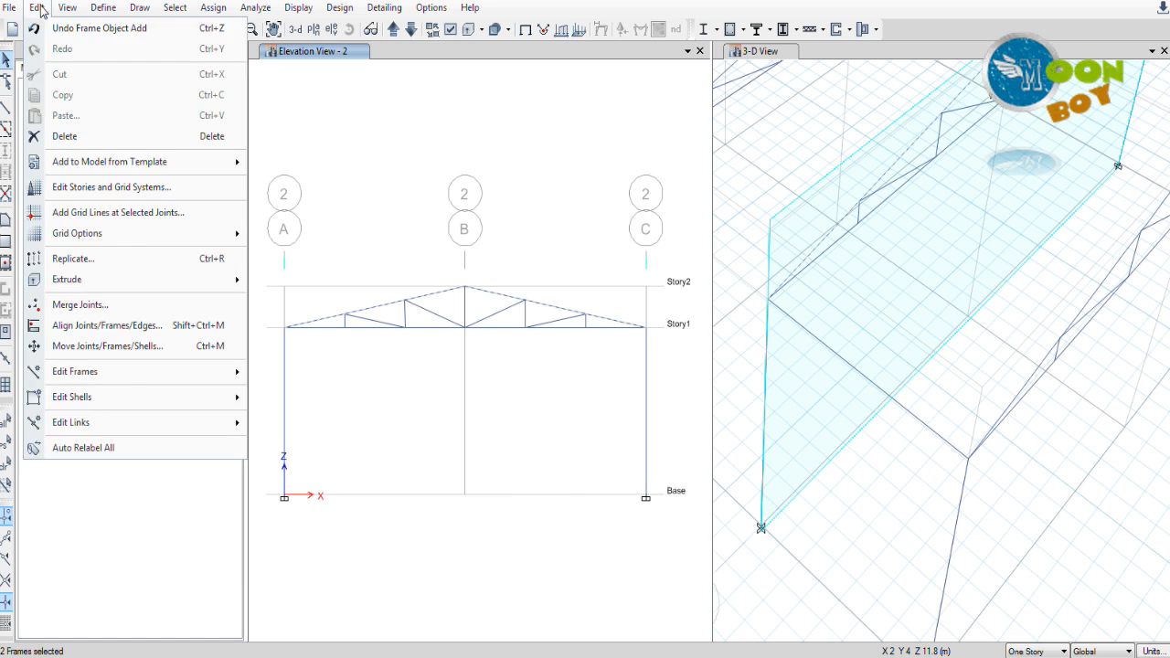
pyautogui.moveTo(104, 373)
pyautogui.click(281, 377)
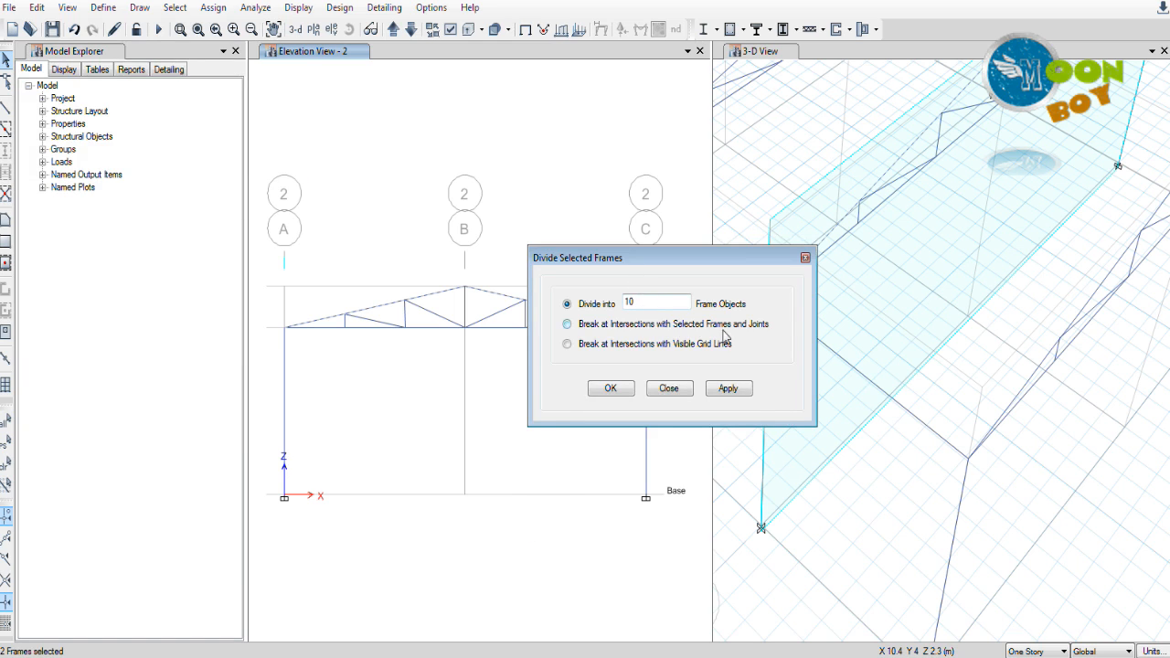
pyautogui.click(735, 393)
pyautogui.click(612, 393)
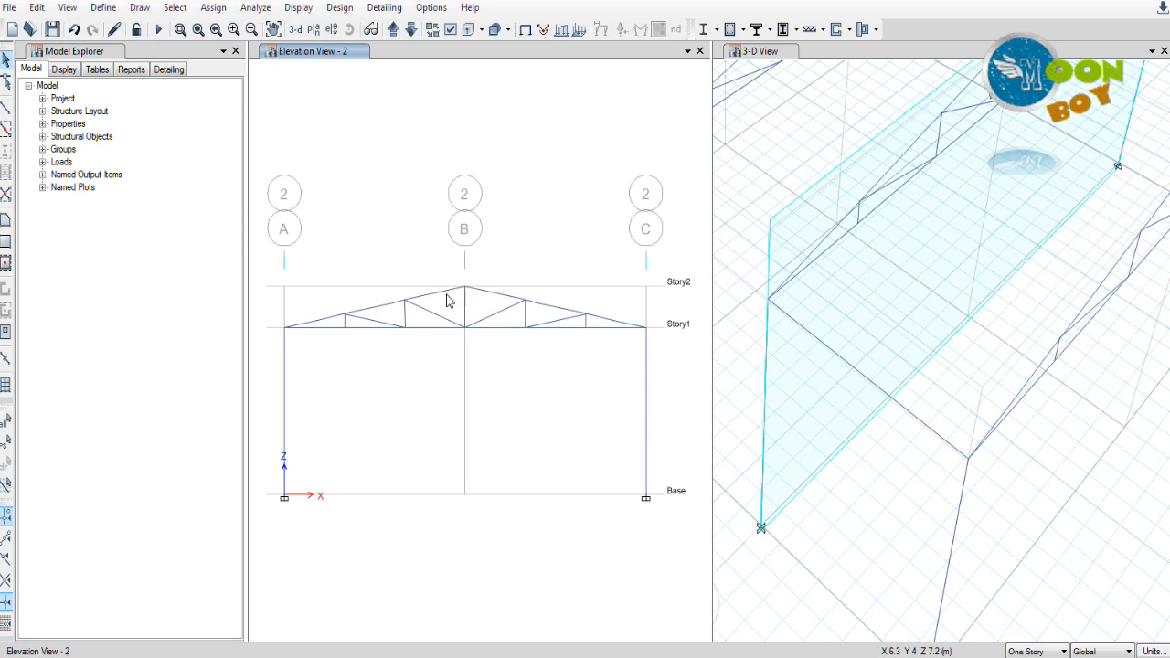
# Step: Draw two Purlins members between the grid 1 and grid 2 trusses at the first and second rafter division joints above the eave
pyautogui.click(6, 109)
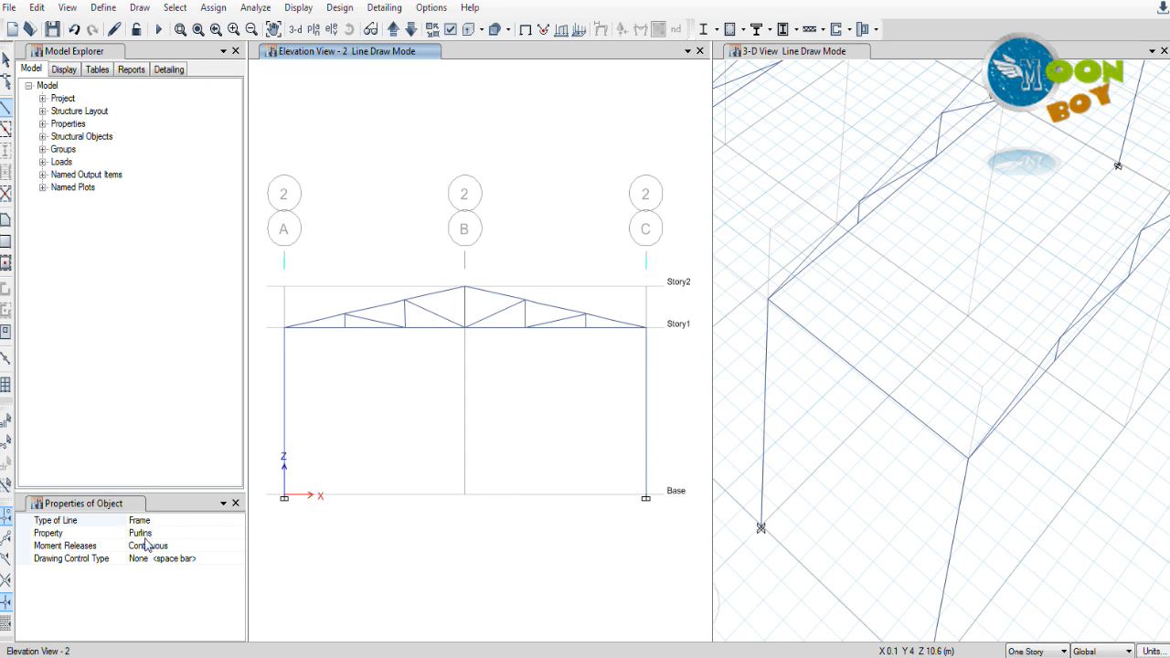
pyautogui.click(998, 426)
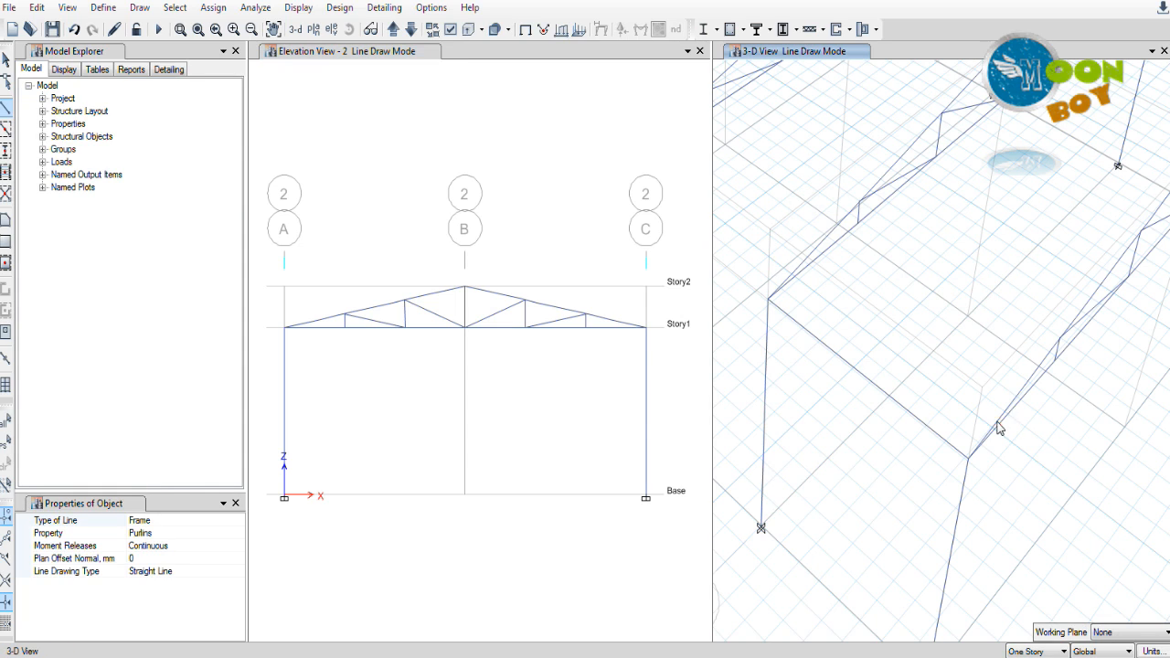
pyautogui.click(796, 272)
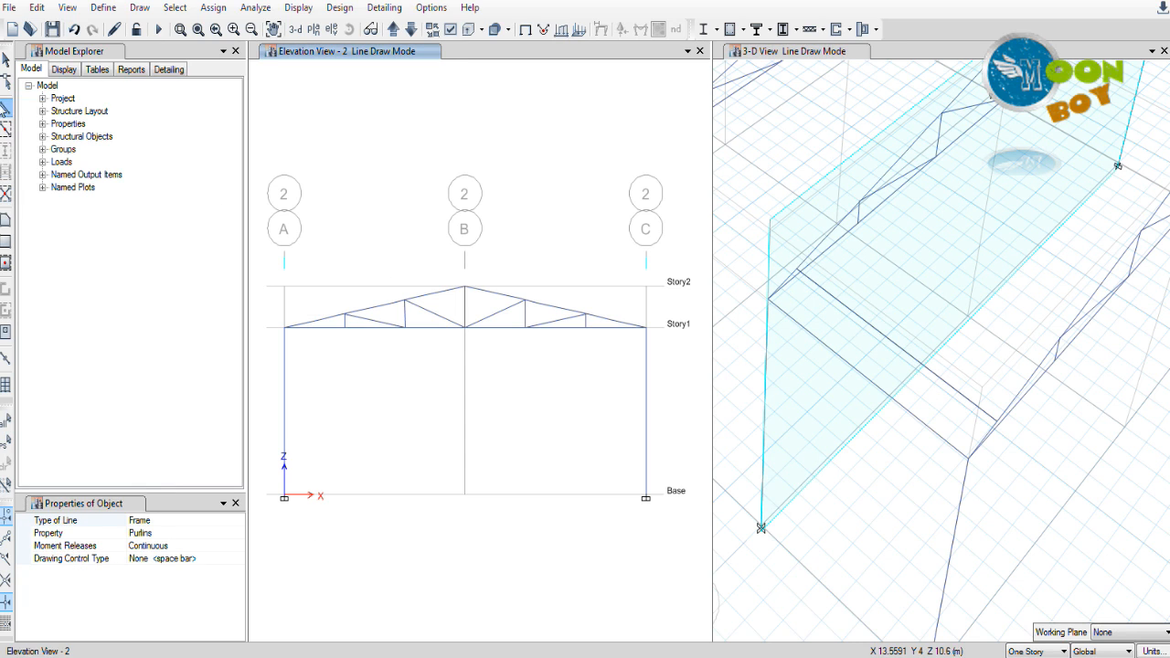
pyautogui.click(5, 109)
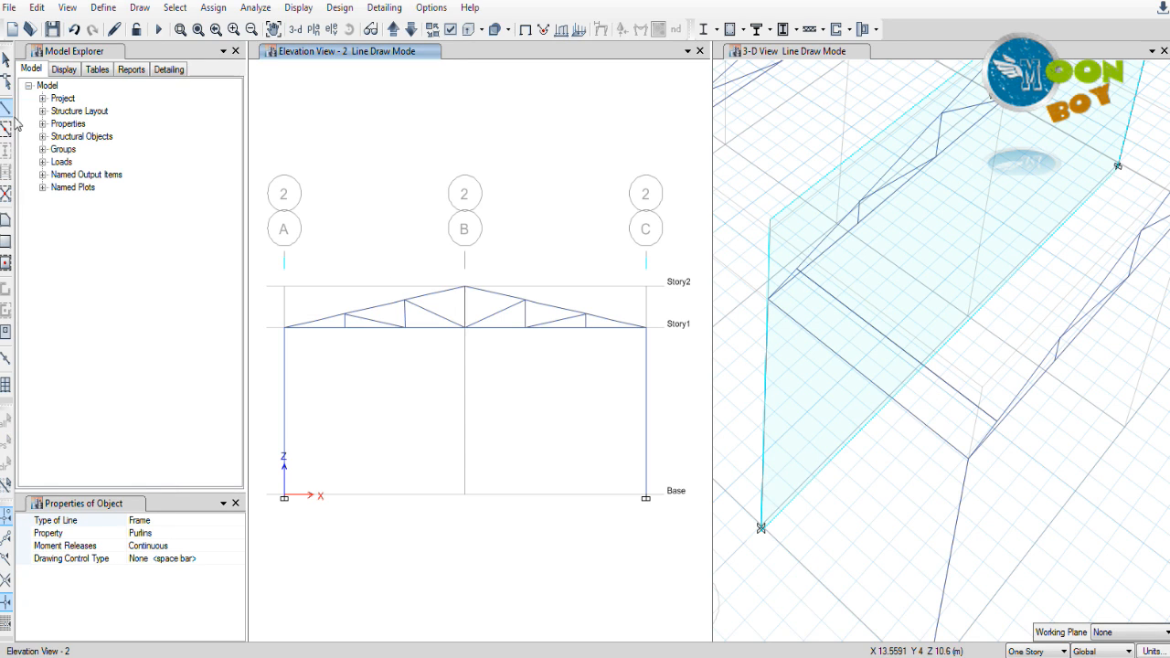
pyautogui.click(1027, 386)
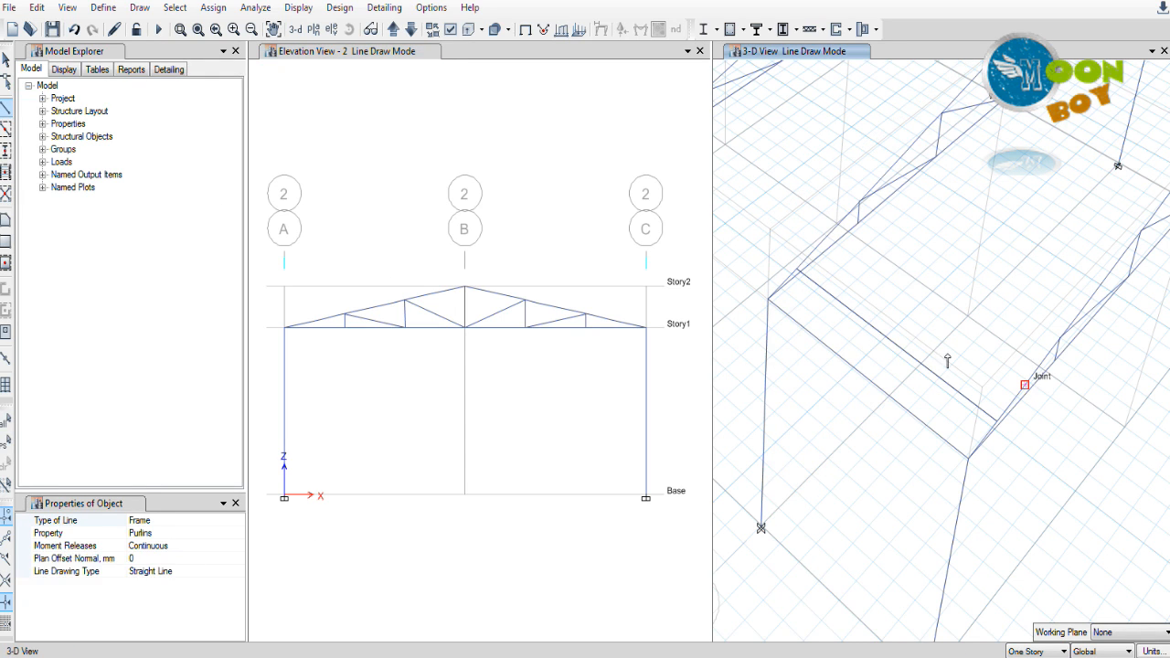
pyautogui.click(805, 246)
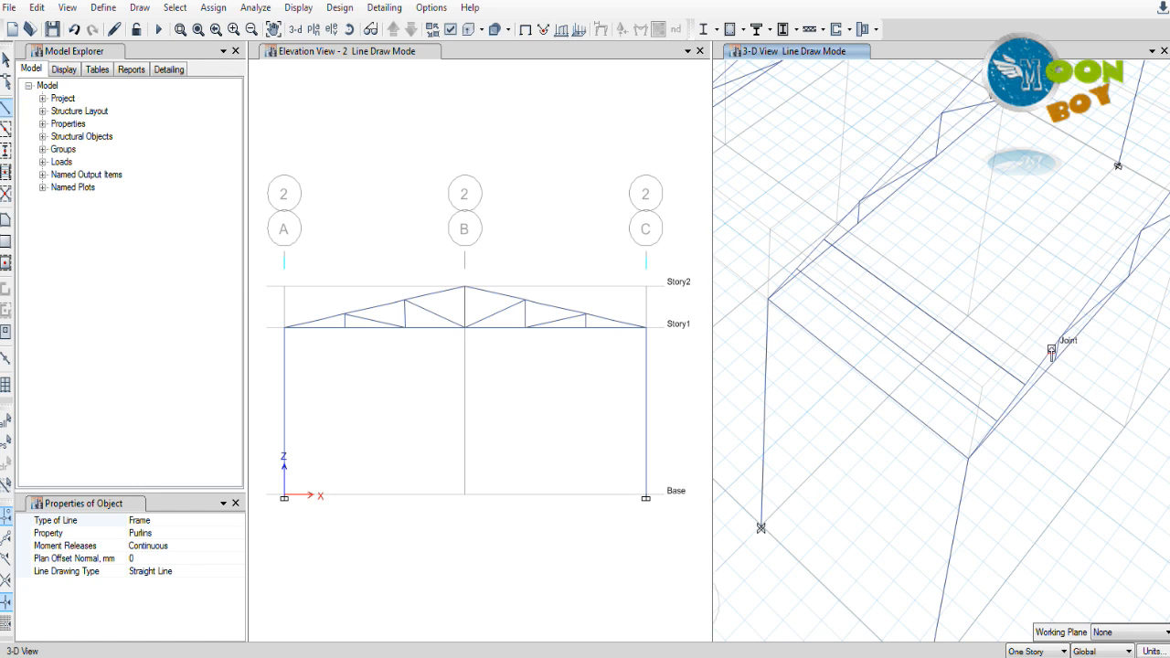
# Step: Draw three more purlins between the grid 1 and grid 2 trusses at the third, fourth and fifth rafter division joints
pyautogui.click(1051, 350)
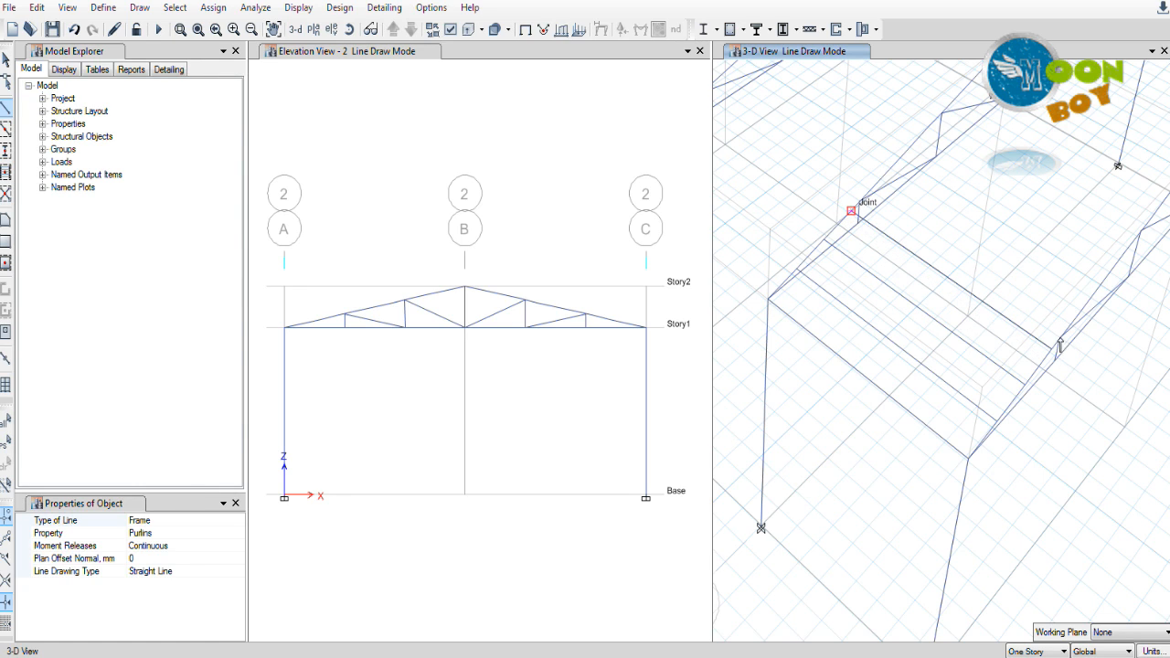
pyautogui.click(852, 211)
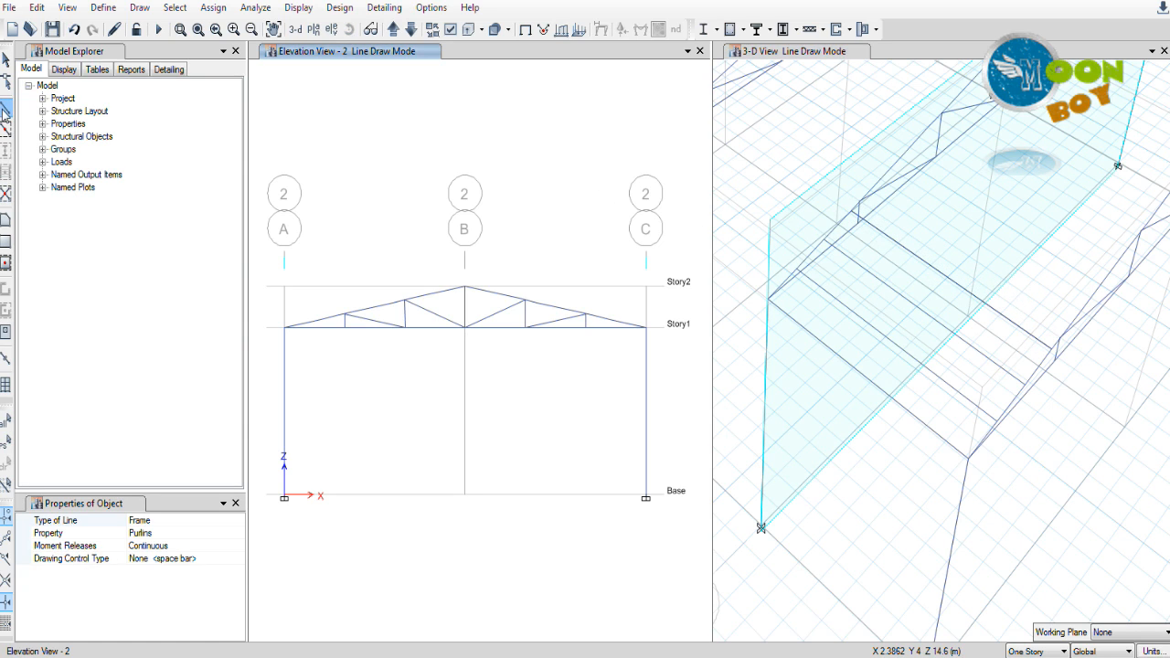
pyautogui.click(1078, 317)
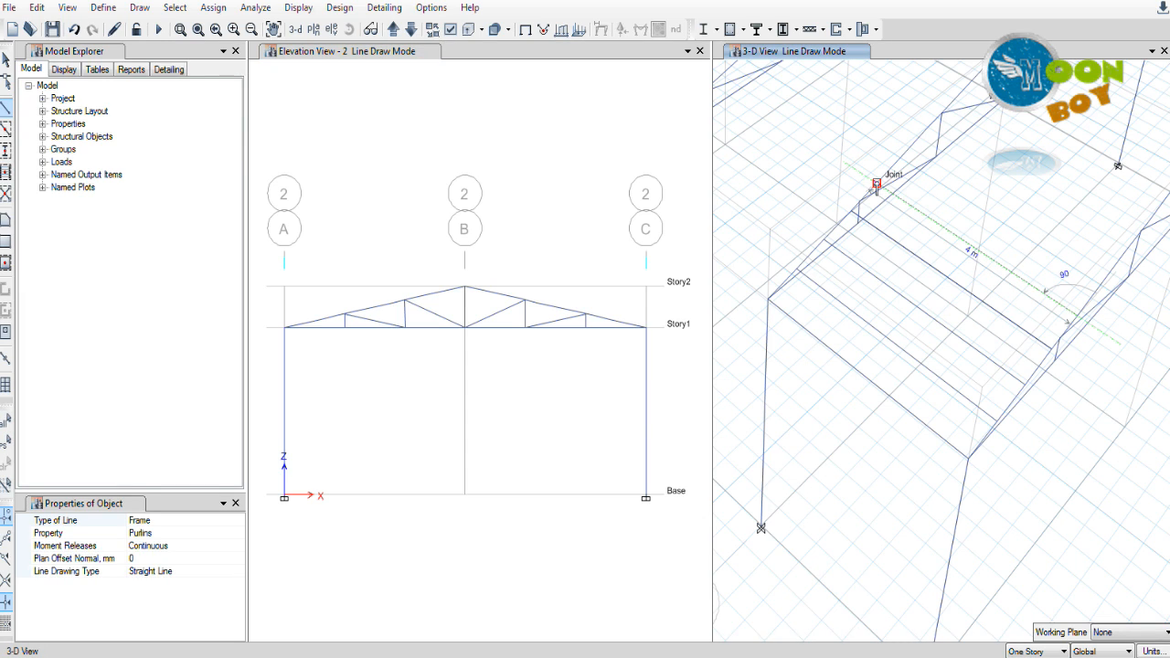
pyautogui.click(4, 111)
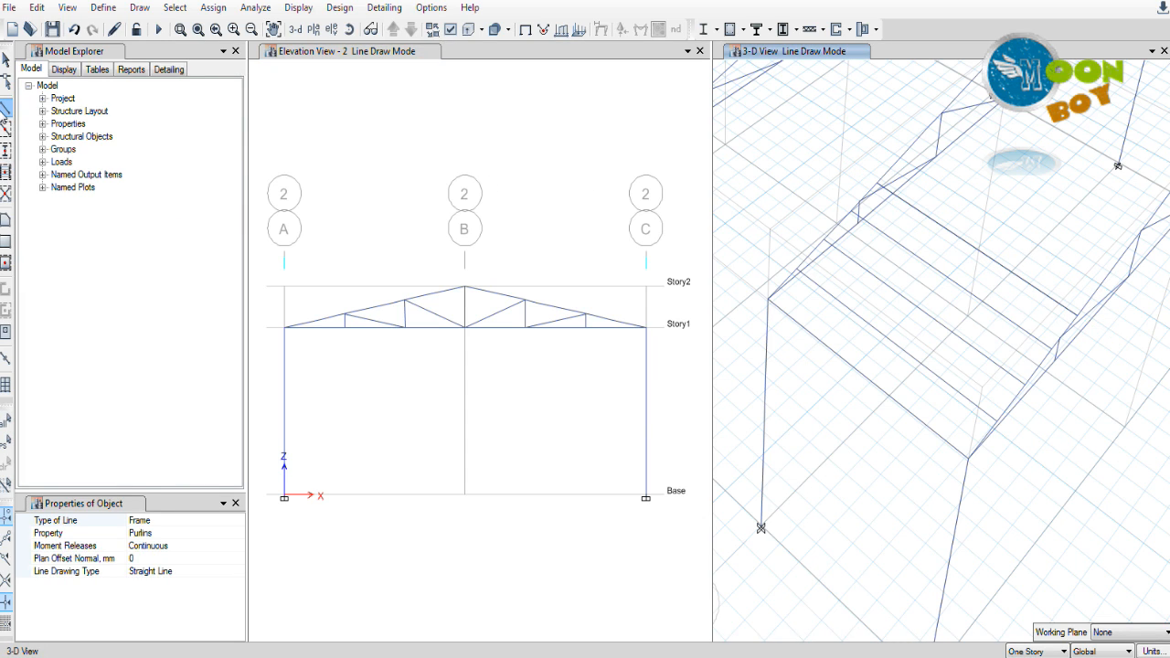
pyautogui.click(1102, 285)
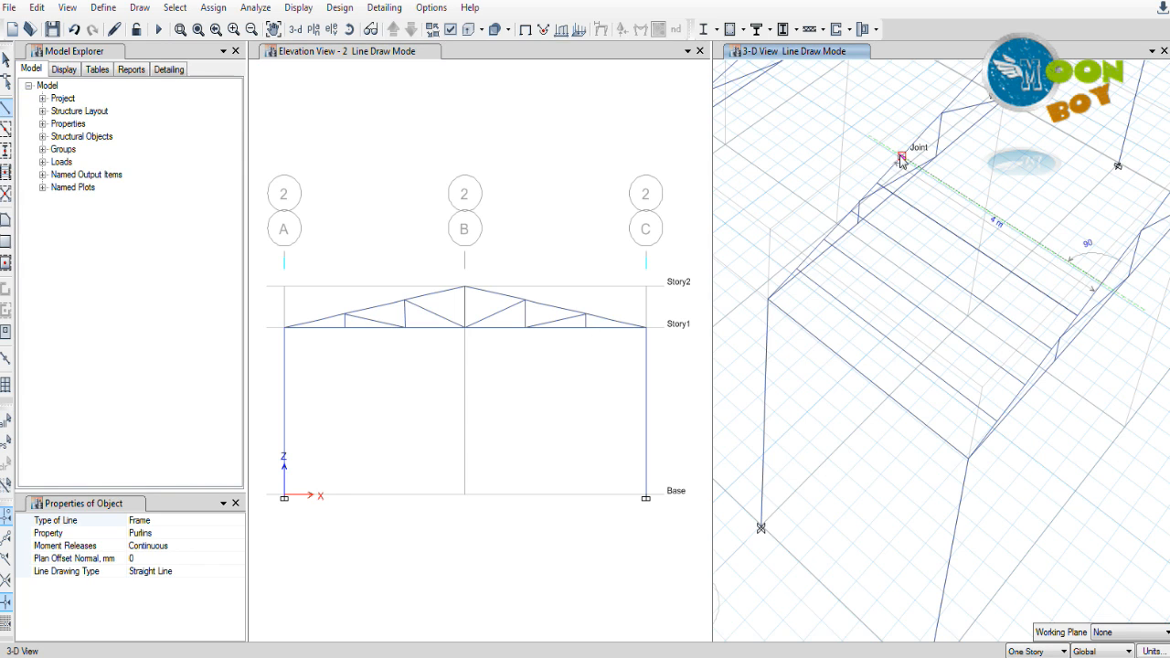
pyautogui.scroll(-2, 791, 278)
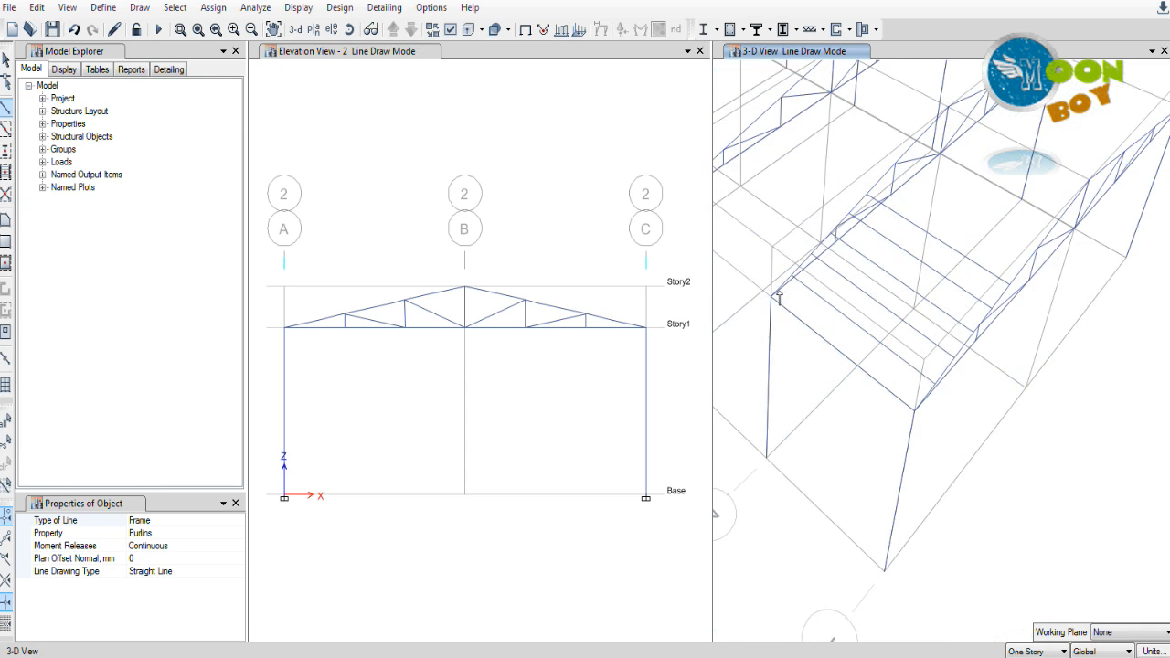
# Step: Draw three Purlins members between the grid 1 and grid 2 trusses at the sixth, seventh and eighth rafter division joints
pyautogui.click(6, 115)
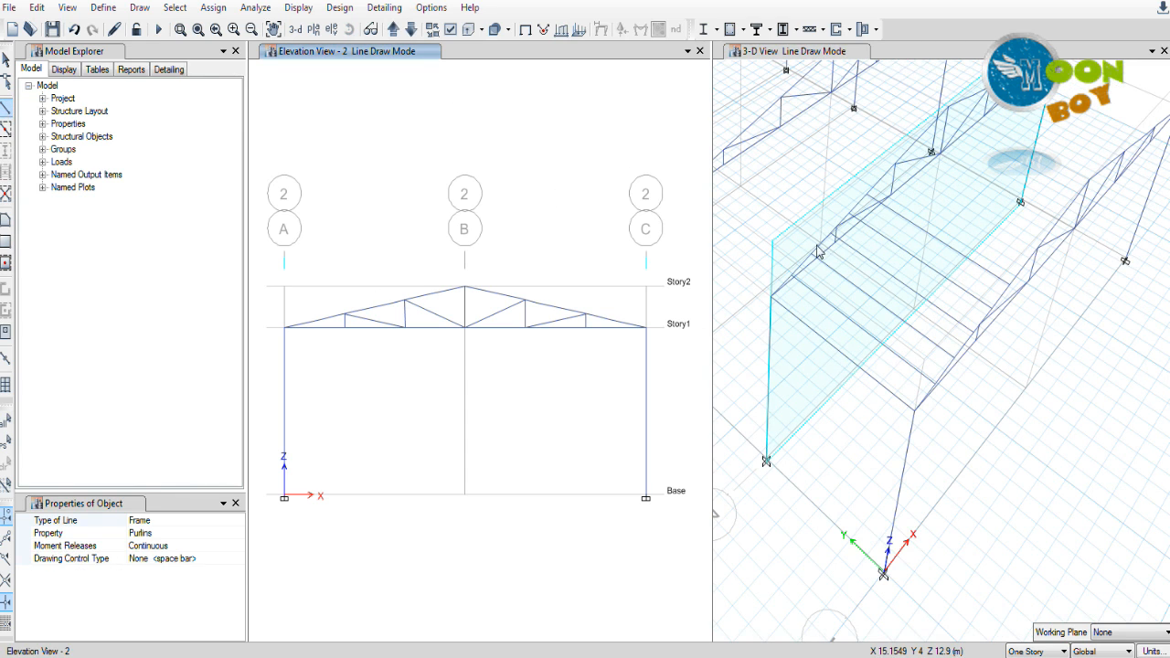
pyautogui.click(1028, 266)
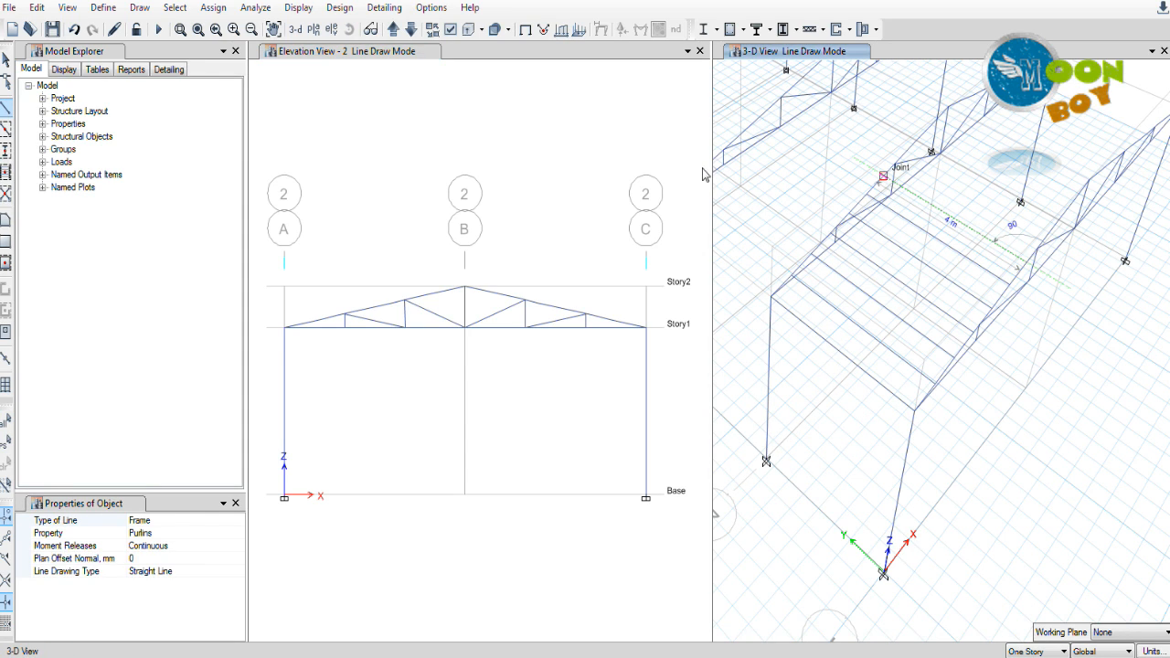
pyautogui.click(5, 110)
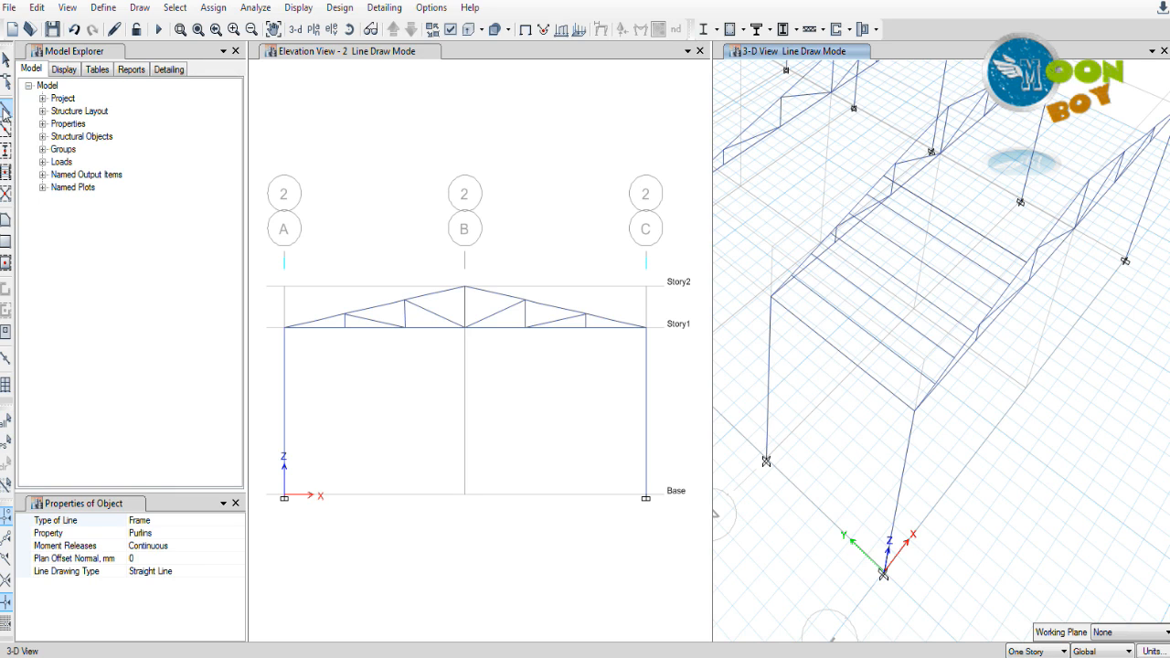
pyautogui.click(1042, 243)
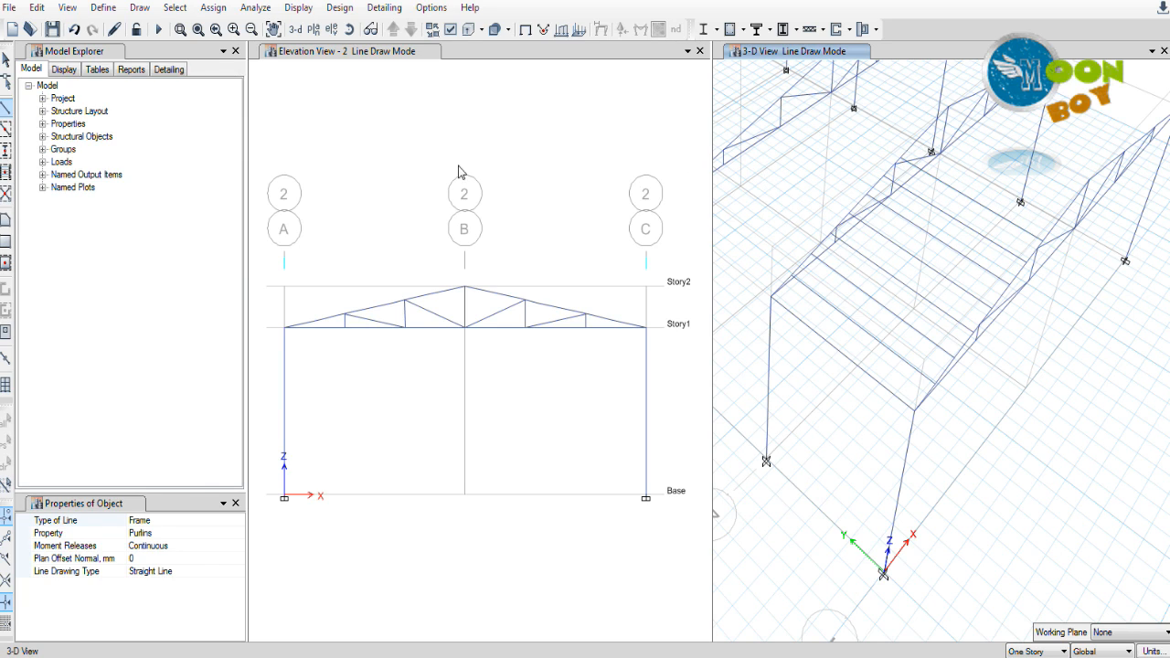
pyautogui.click(7, 109)
pyautogui.click(1059, 221)
# Step: Draw Purlins members between the grid 1 and grid 2 trusses at the ninth rafter division joint and at the ridge
pyautogui.scroll(-3, 875, 368)
pyautogui.scroll(3, 1002, 272)
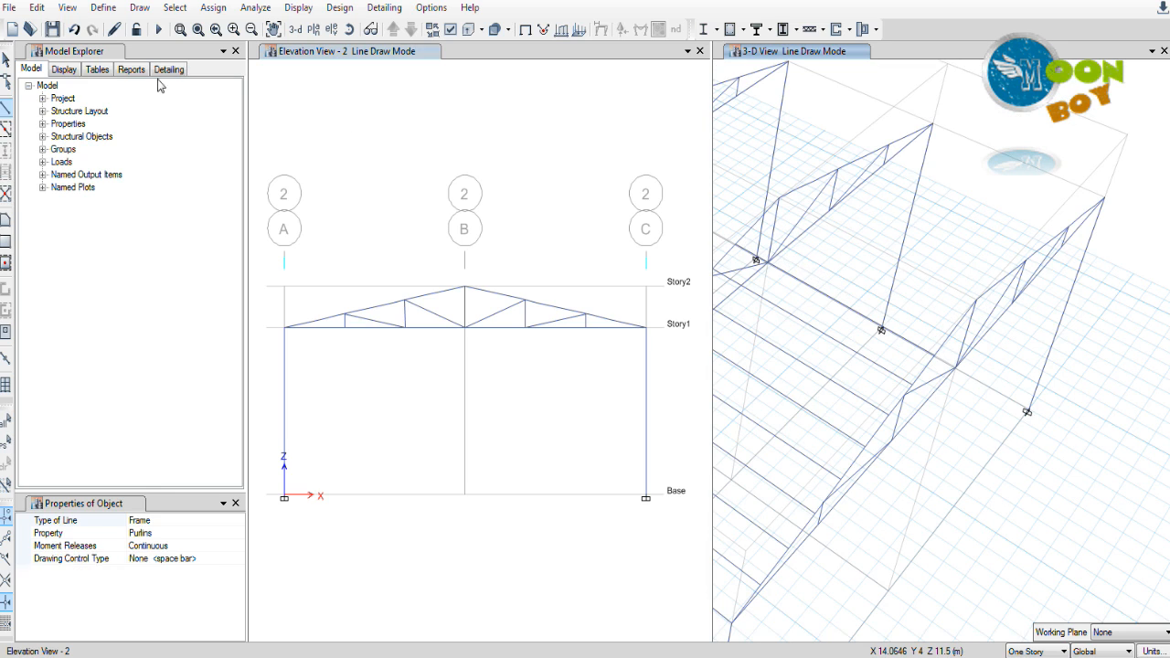
pyautogui.click(7, 108)
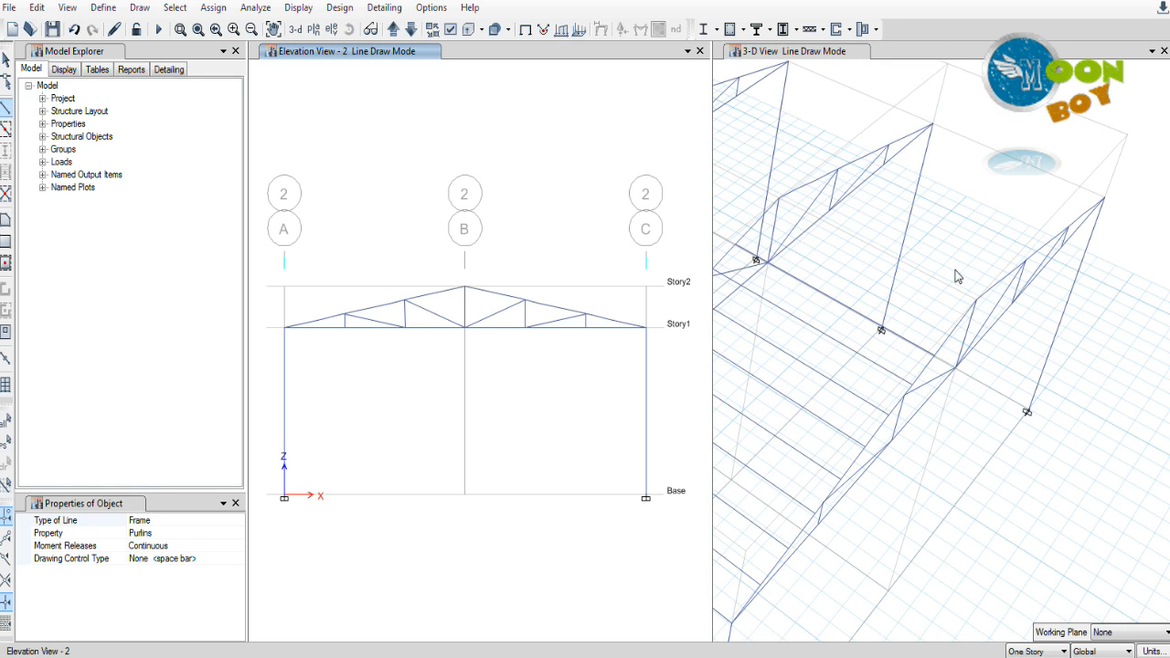
pyautogui.click(959, 330)
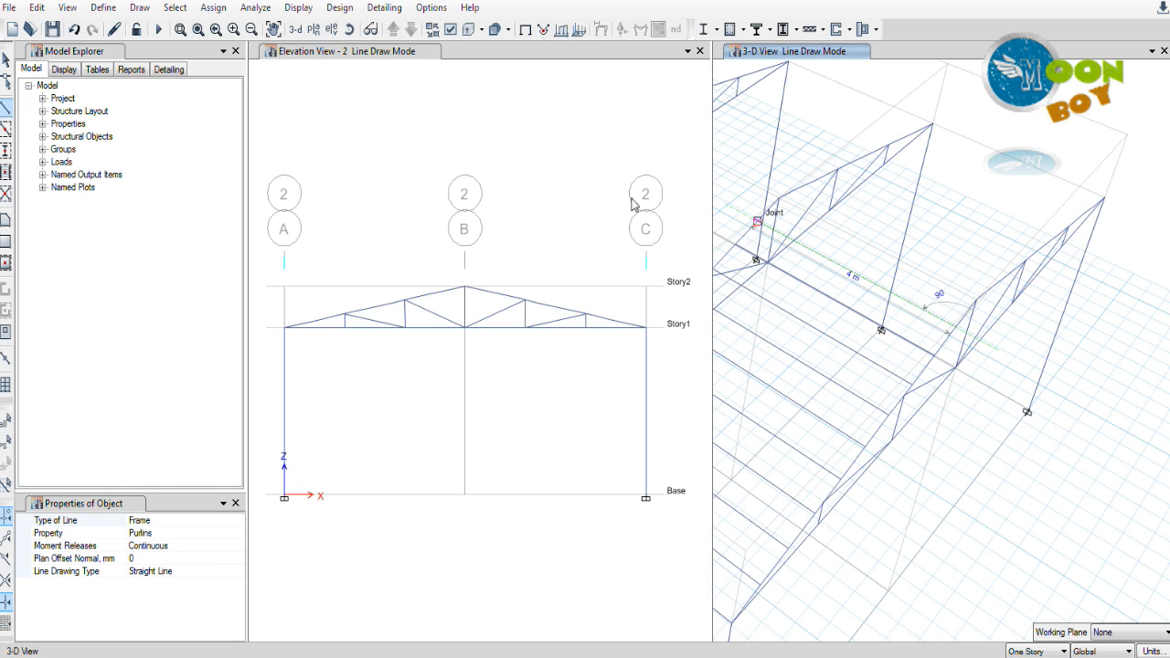
pyautogui.click(9, 108)
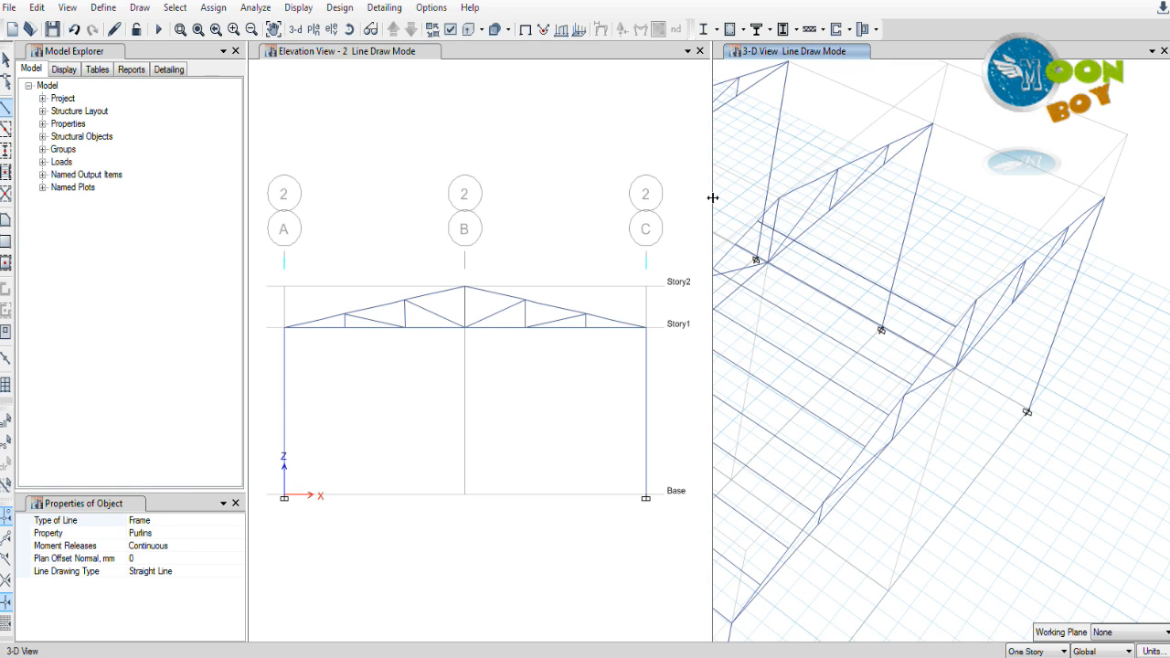
pyautogui.click(779, 219)
pyautogui.scroll(-3, 940, 219)
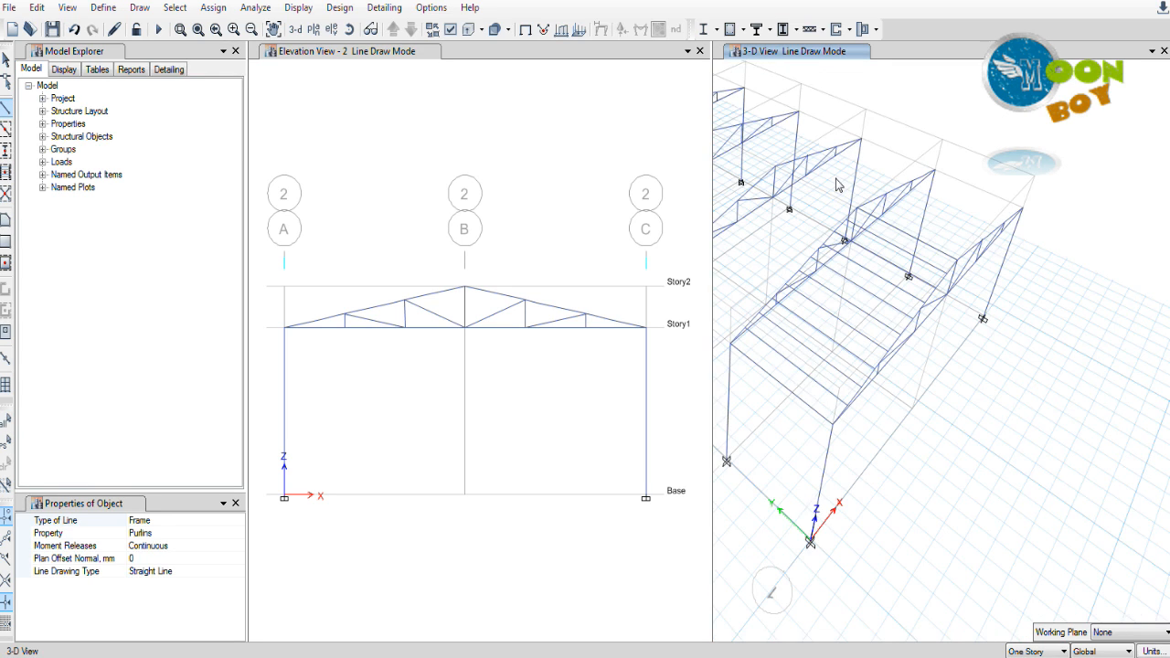
pyautogui.click(412, 125)
pyautogui.click(6, 62)
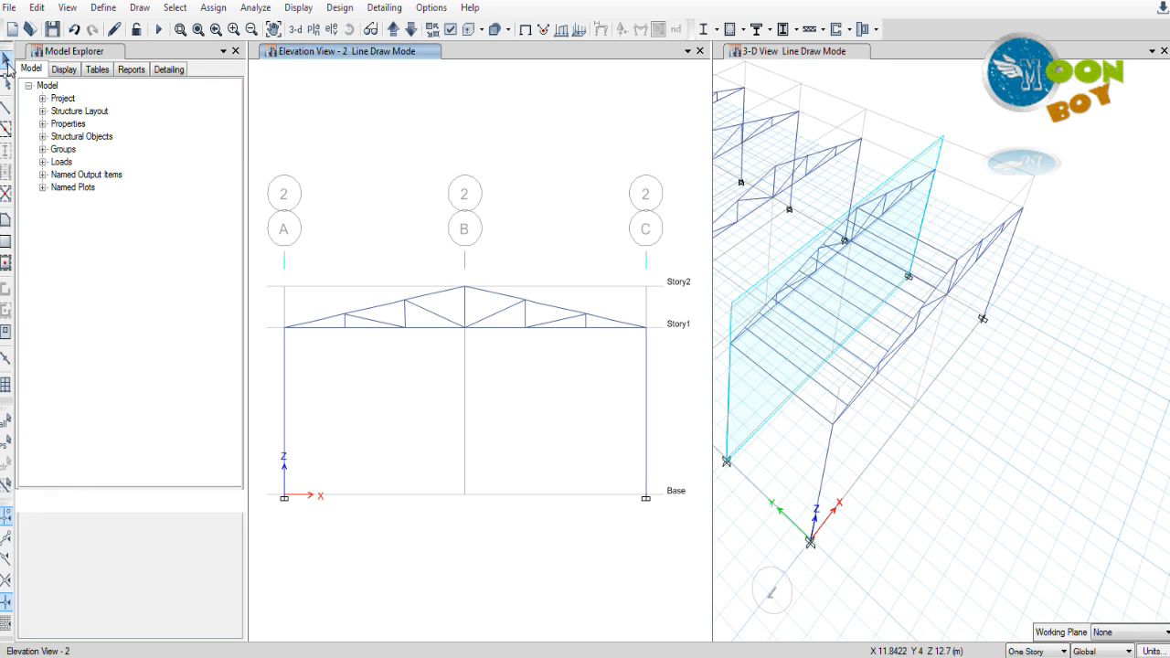
# Step: Select the frames with the Purlins section property on the first roof slope, leaving out the ridge purlin
pyautogui.click(925, 266)
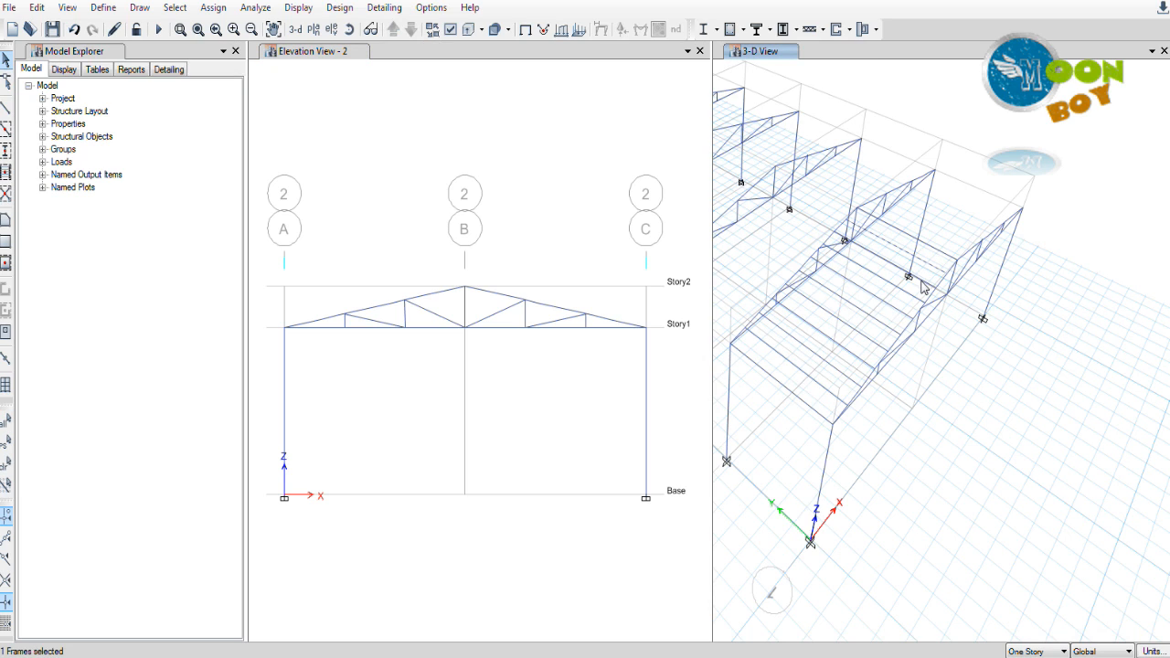
pyautogui.click(182, 9)
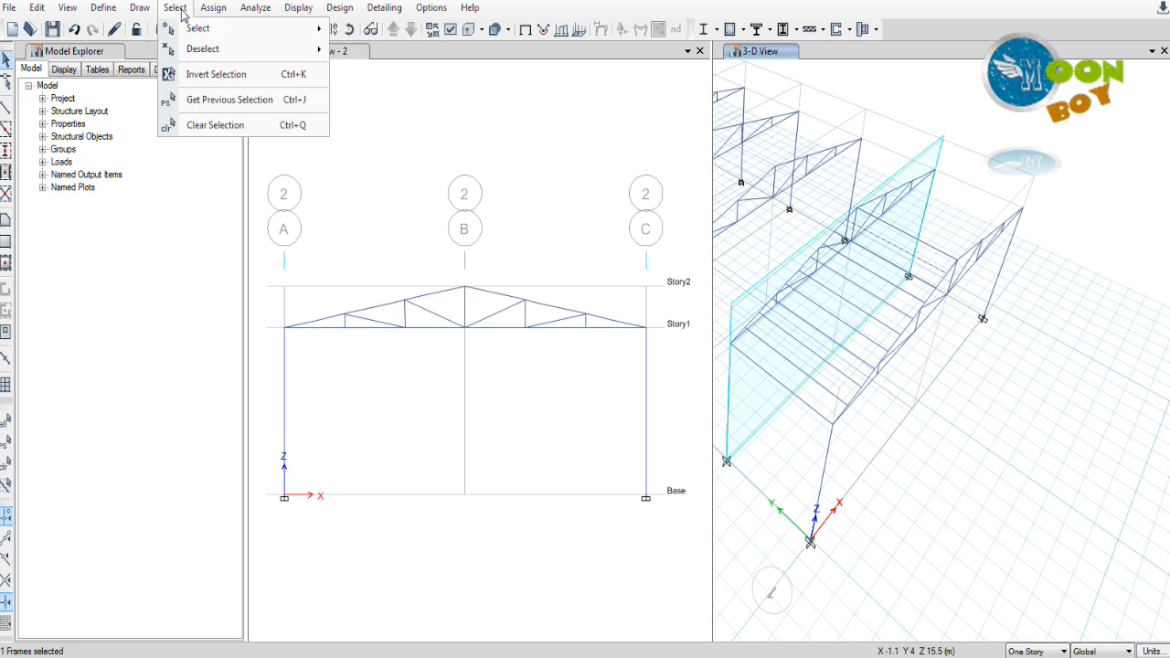
pyautogui.moveTo(384, 15)
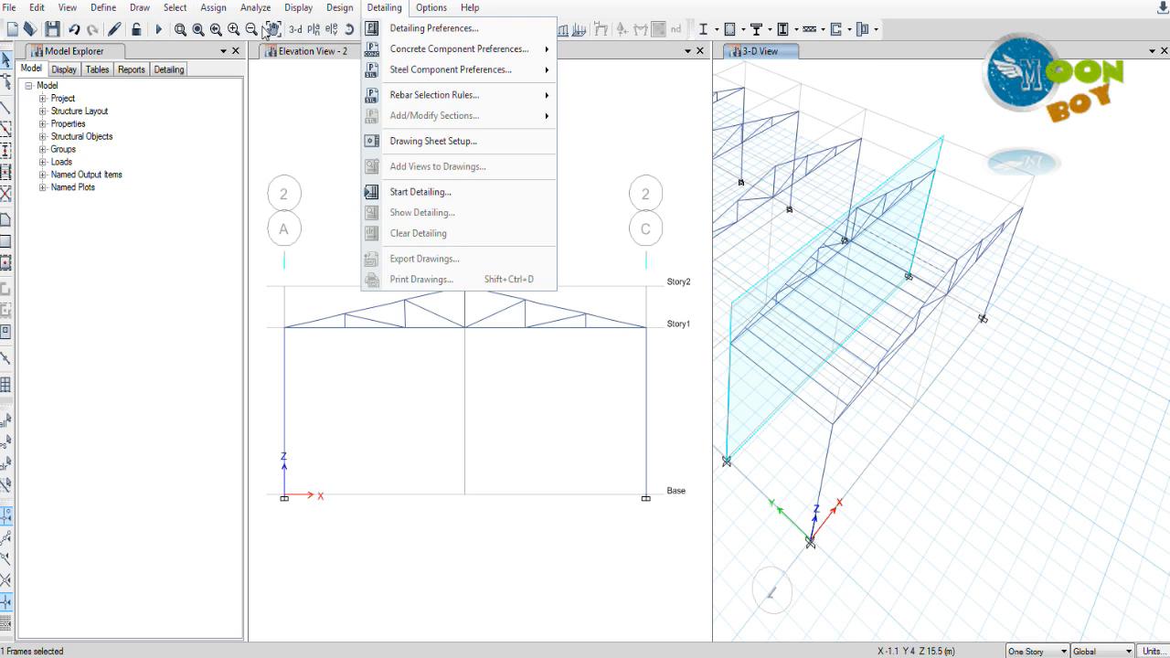
pyautogui.moveTo(174, 7)
pyautogui.moveTo(302, 28)
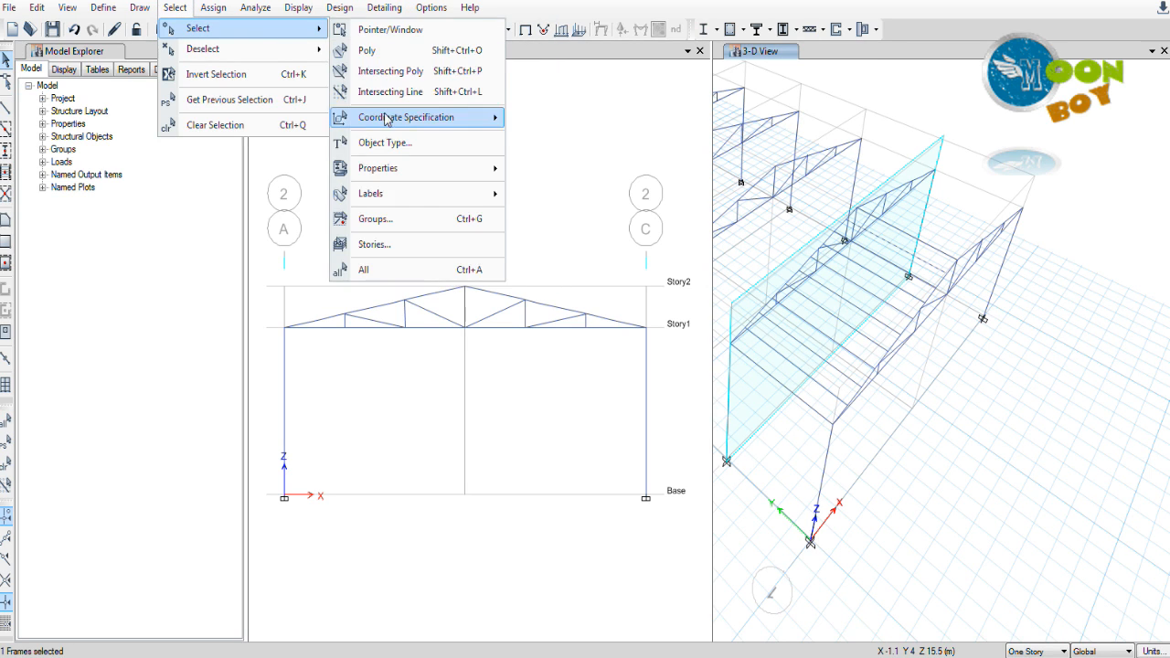
pyautogui.moveTo(395, 171)
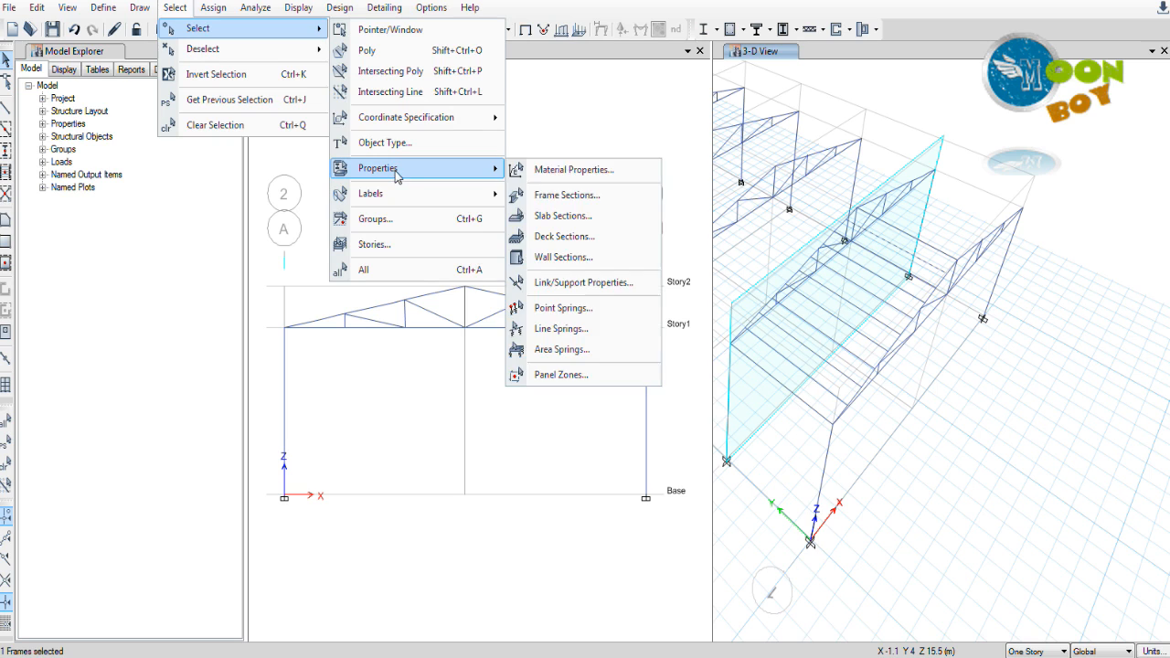
pyautogui.click(564, 196)
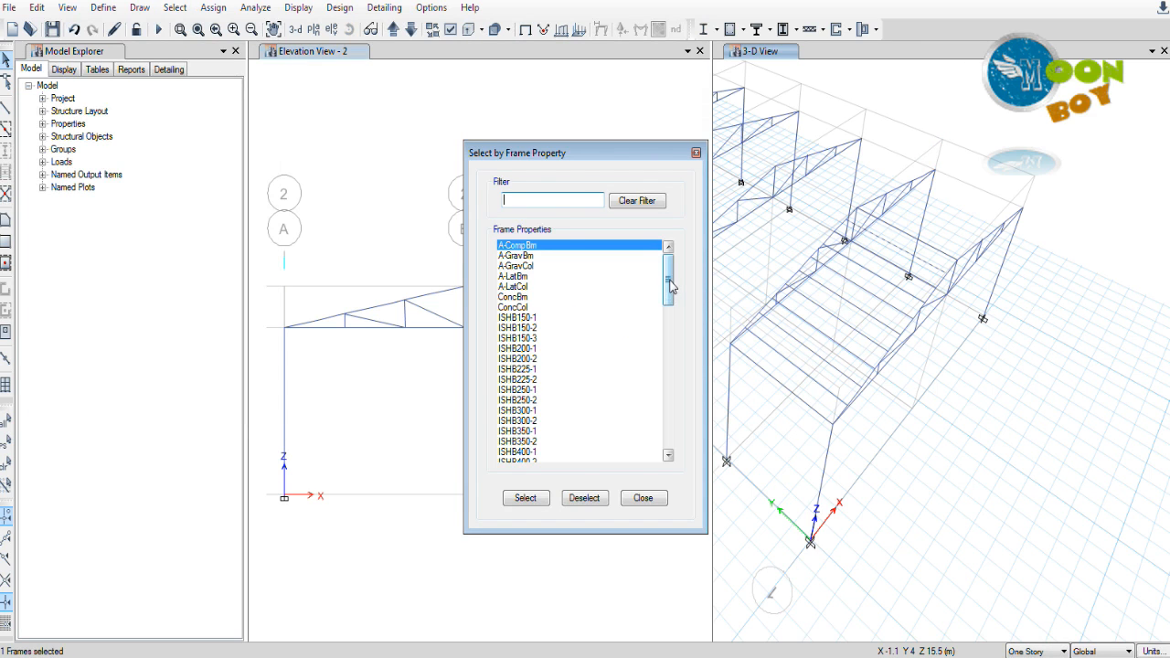
pyautogui.moveTo(670, 284); pyautogui.dragTo(668, 420)
pyautogui.click(540, 422)
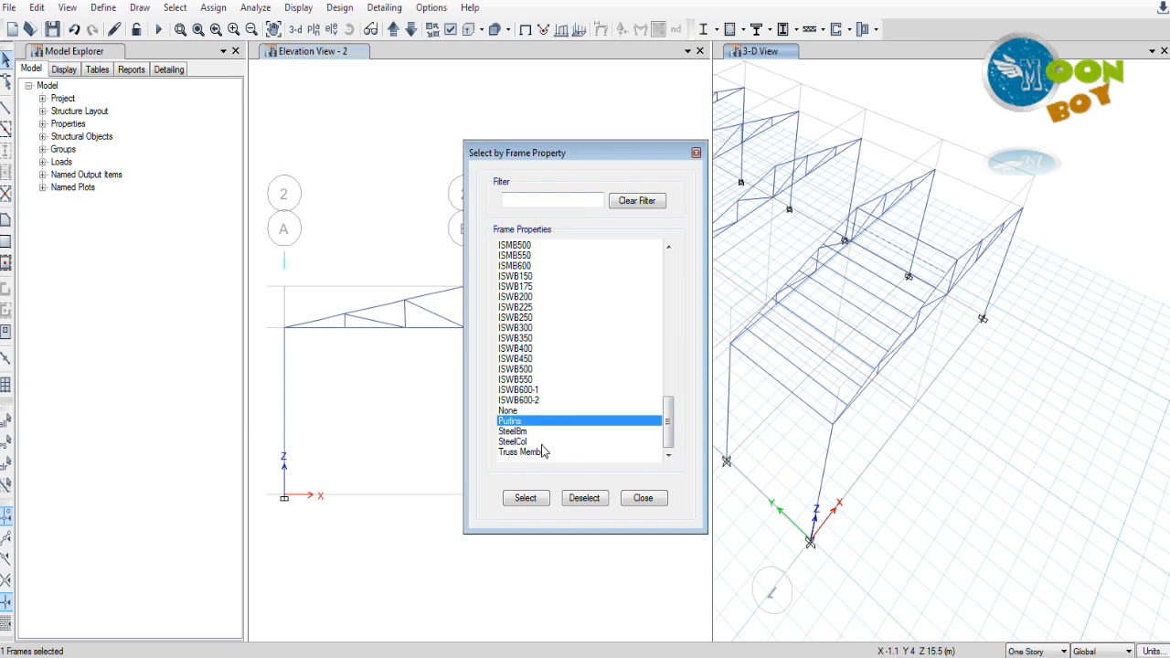
pyautogui.click(528, 502)
pyautogui.click(695, 154)
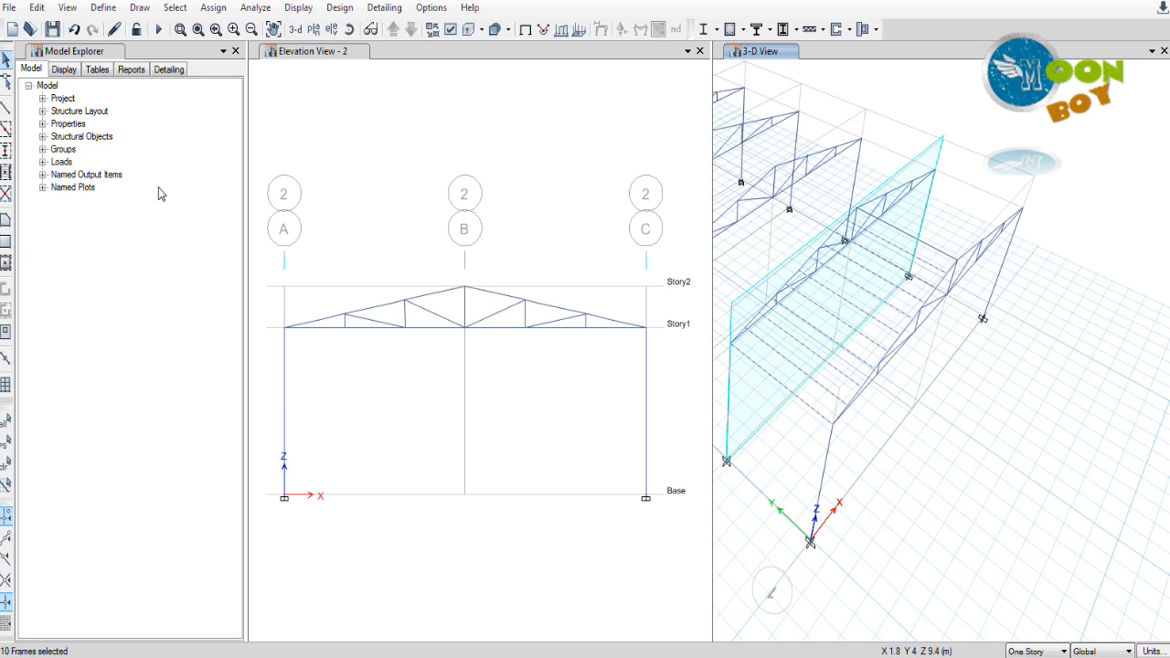
# Step: Replicate the selected purlins by mirroring them about the line from X 7, Y 0 to X 7, Y 4 m, keeping the originals
pyautogui.click(36, 9)
pyautogui.click(83, 260)
pyautogui.click(571, 192)
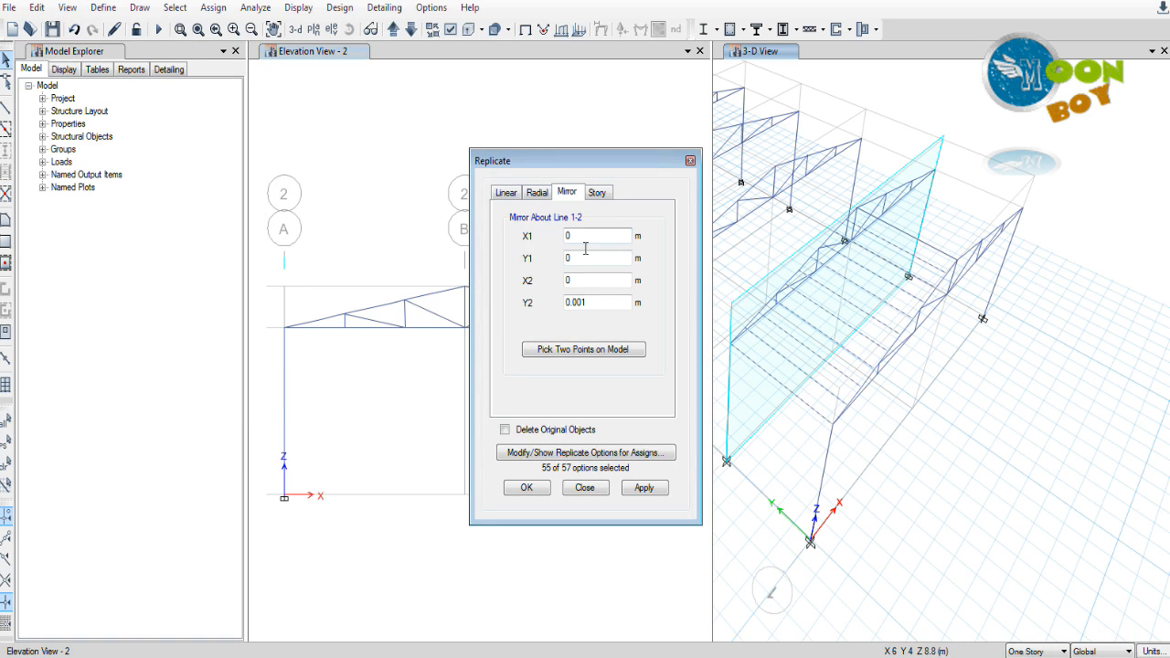
pyautogui.click(576, 351)
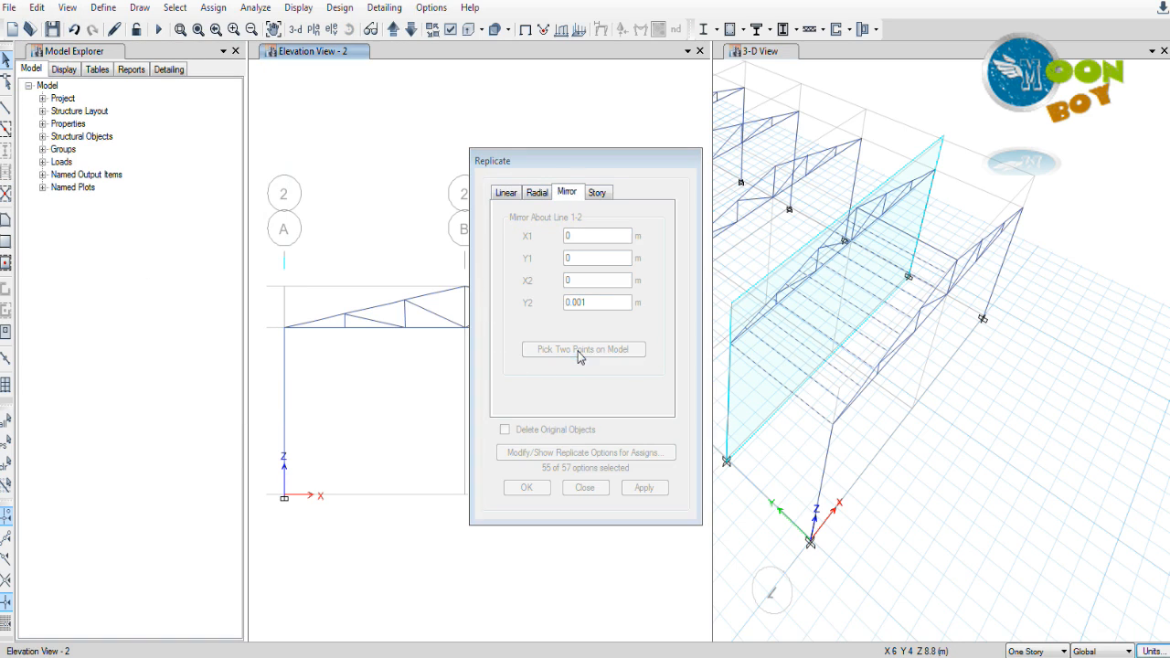
pyautogui.click(958, 265)
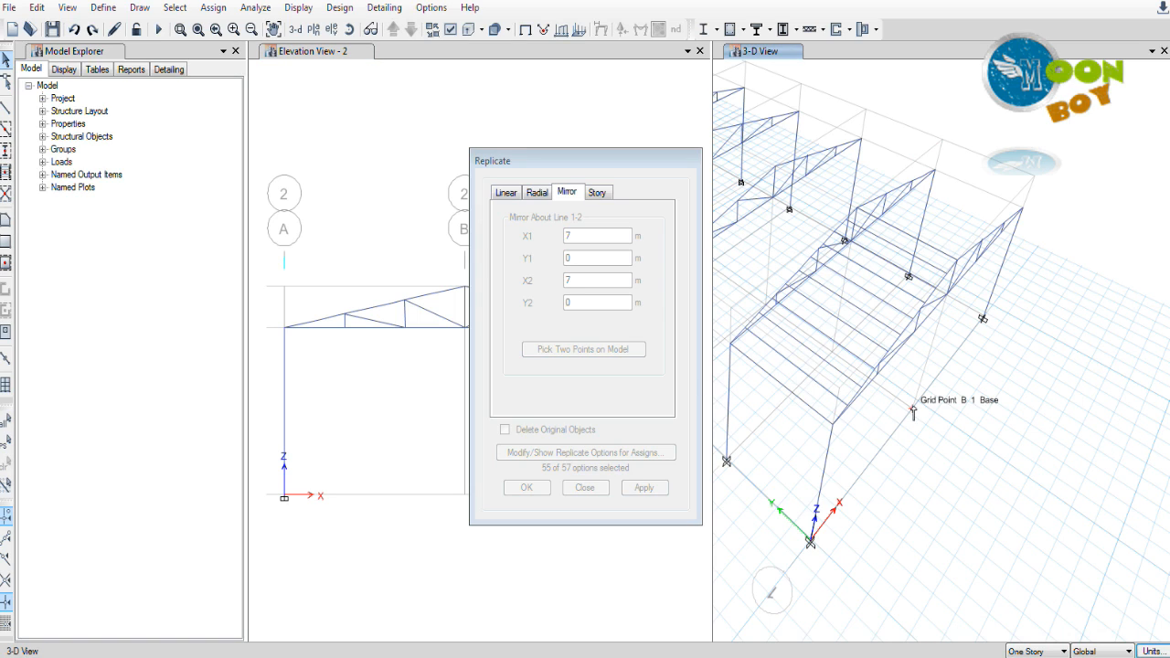
pyautogui.click(833, 359)
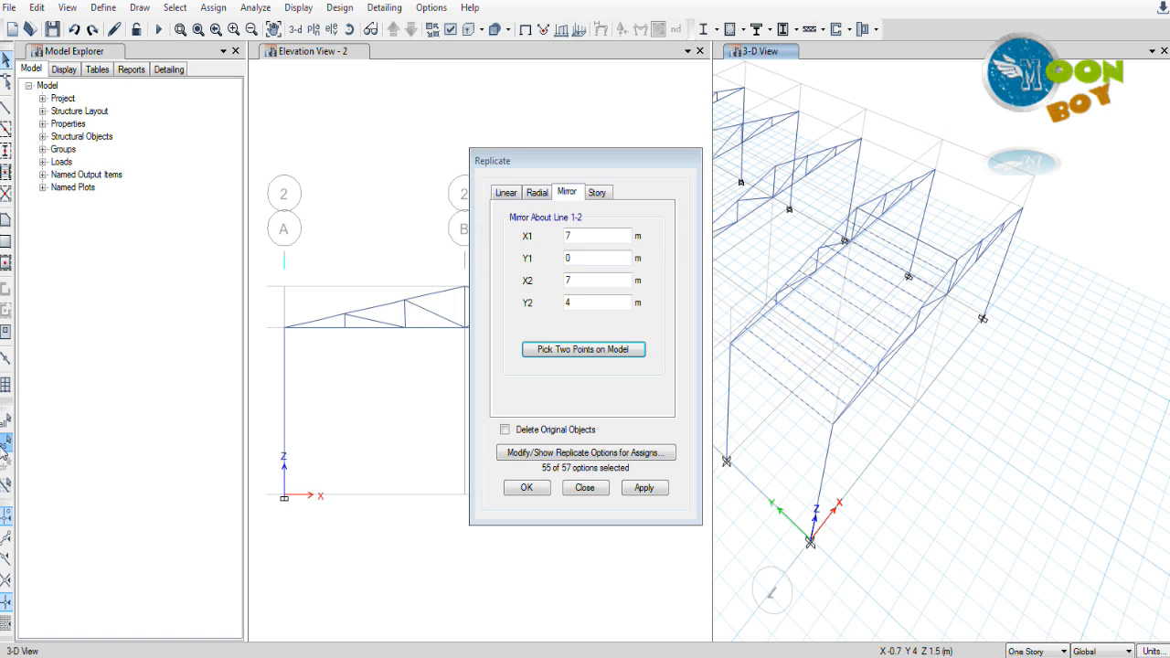
pyautogui.click(645, 488)
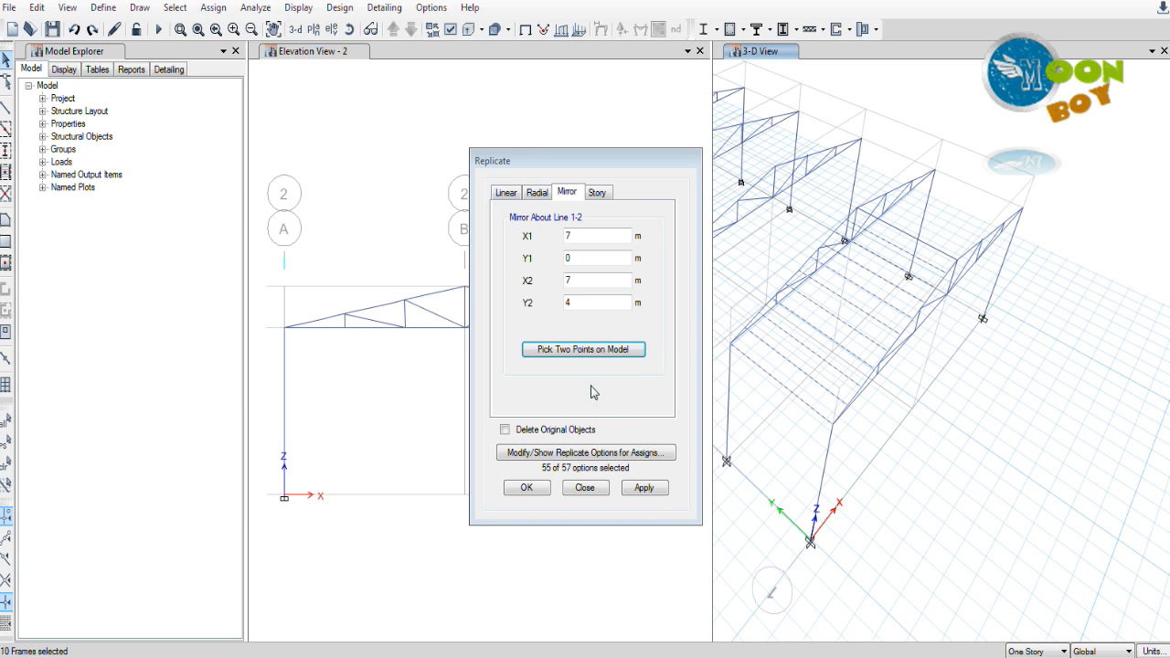
pyautogui.click(646, 489)
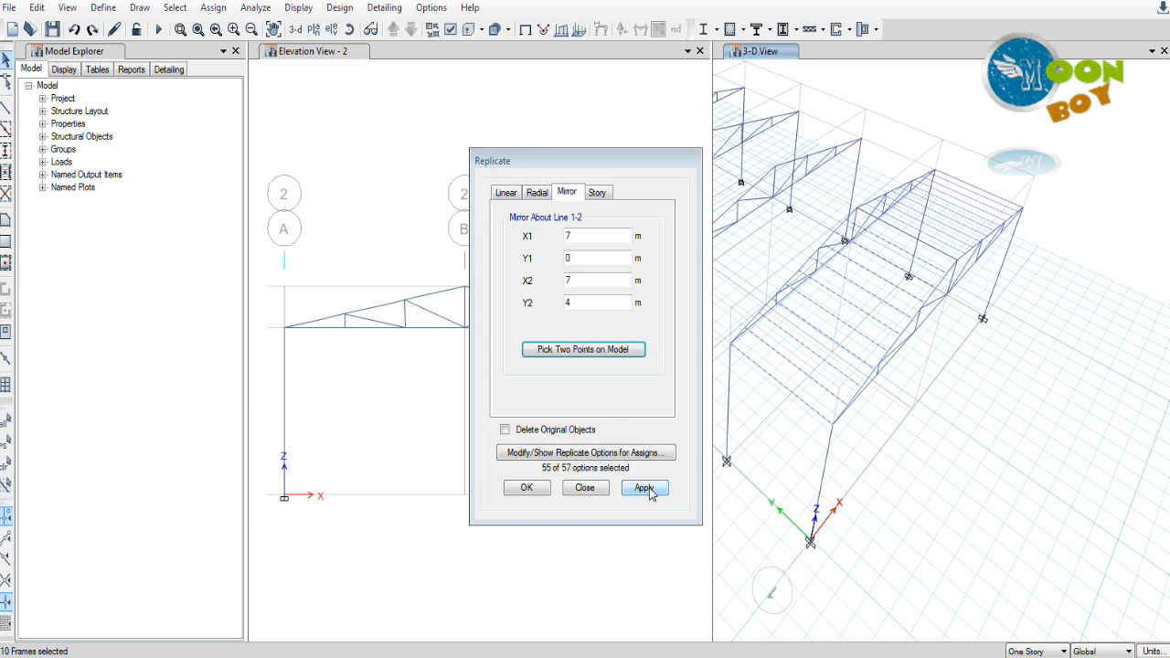
pyautogui.click(649, 491)
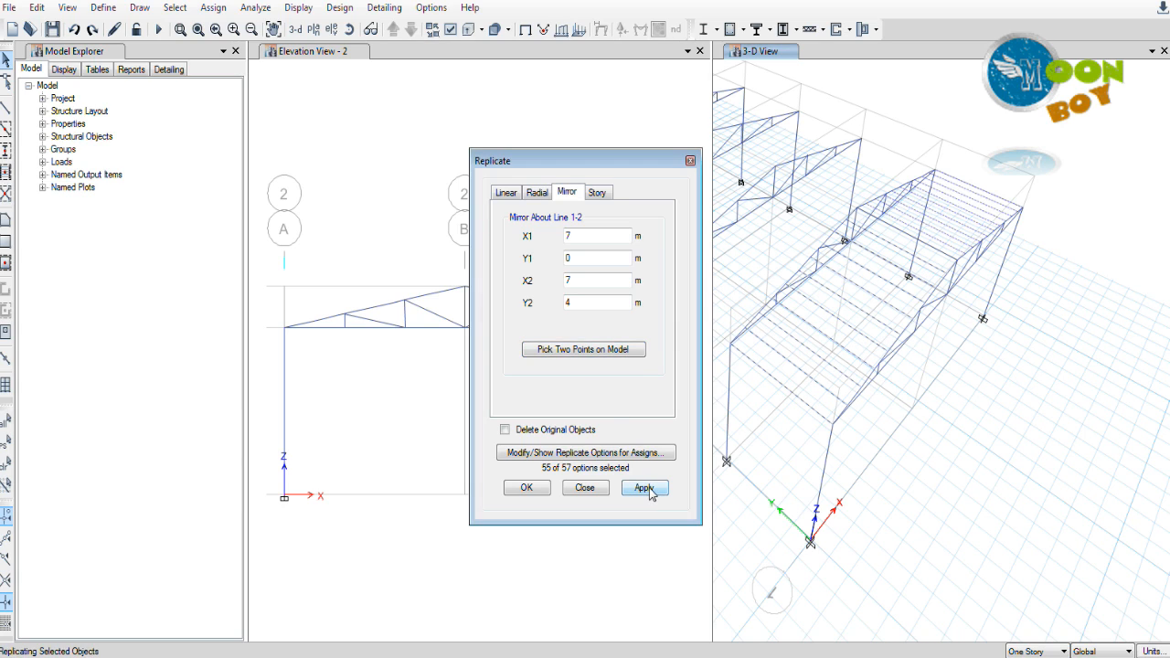
pyautogui.click(526, 490)
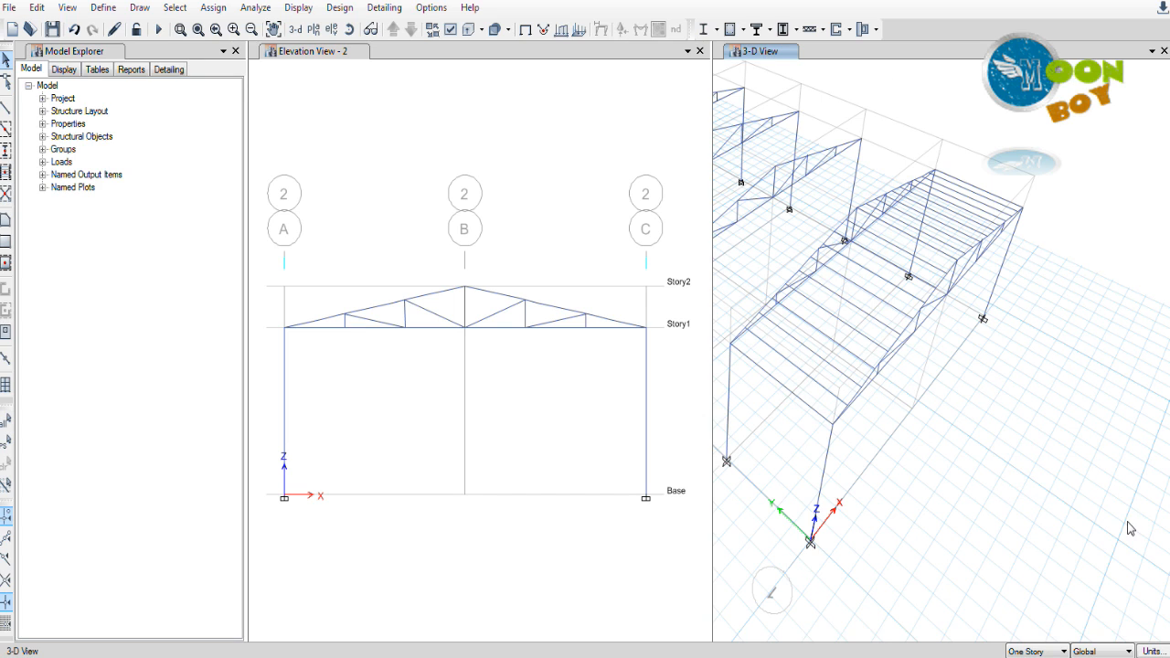
# Step: Select all Purlins frames on both roof slopes of the grid 1 to 2 bay by frame section property
pyautogui.scroll(-5, 1063, 485)
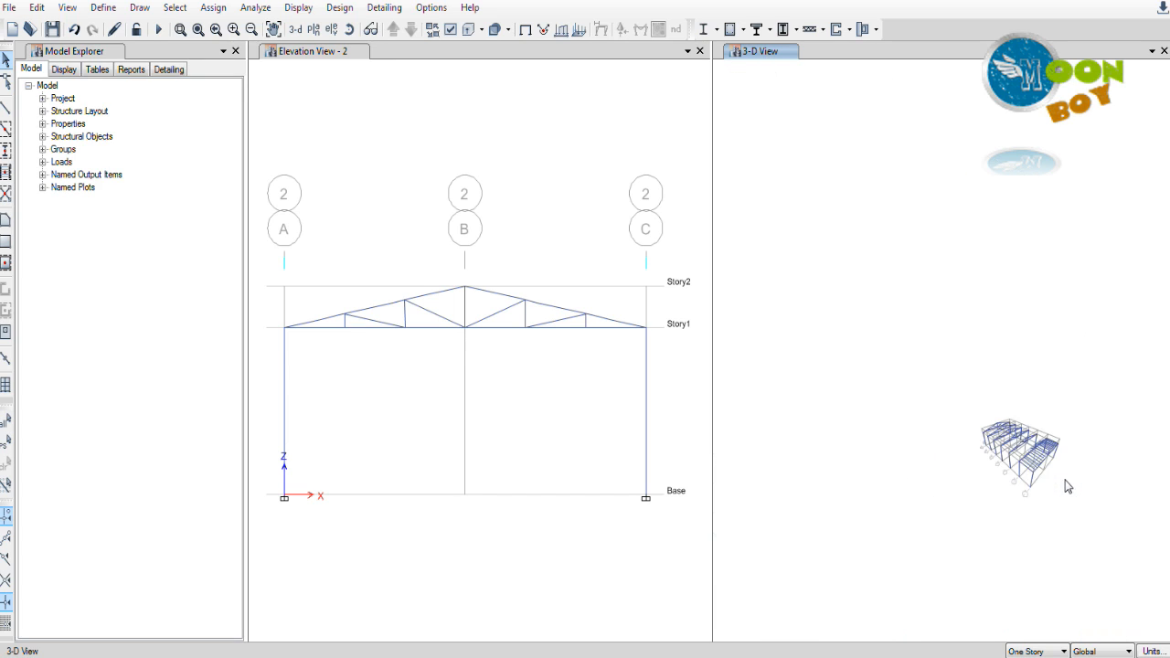
pyautogui.scroll(1, 1058, 474)
pyautogui.scroll(3, 1048, 463)
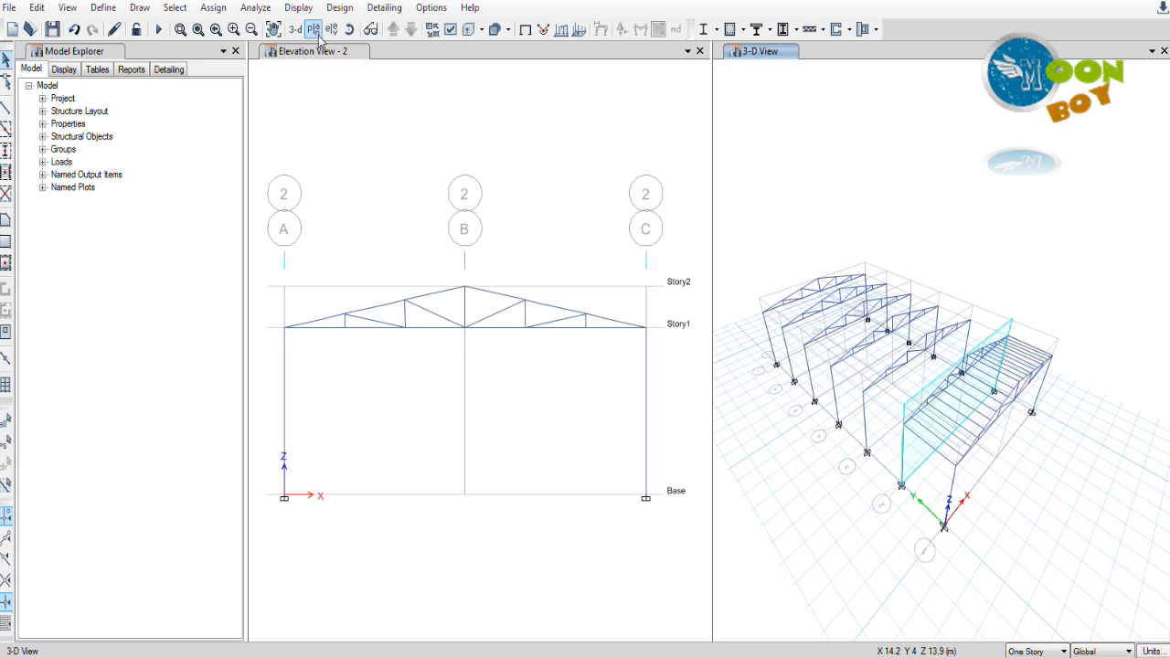
pyautogui.click(349, 28)
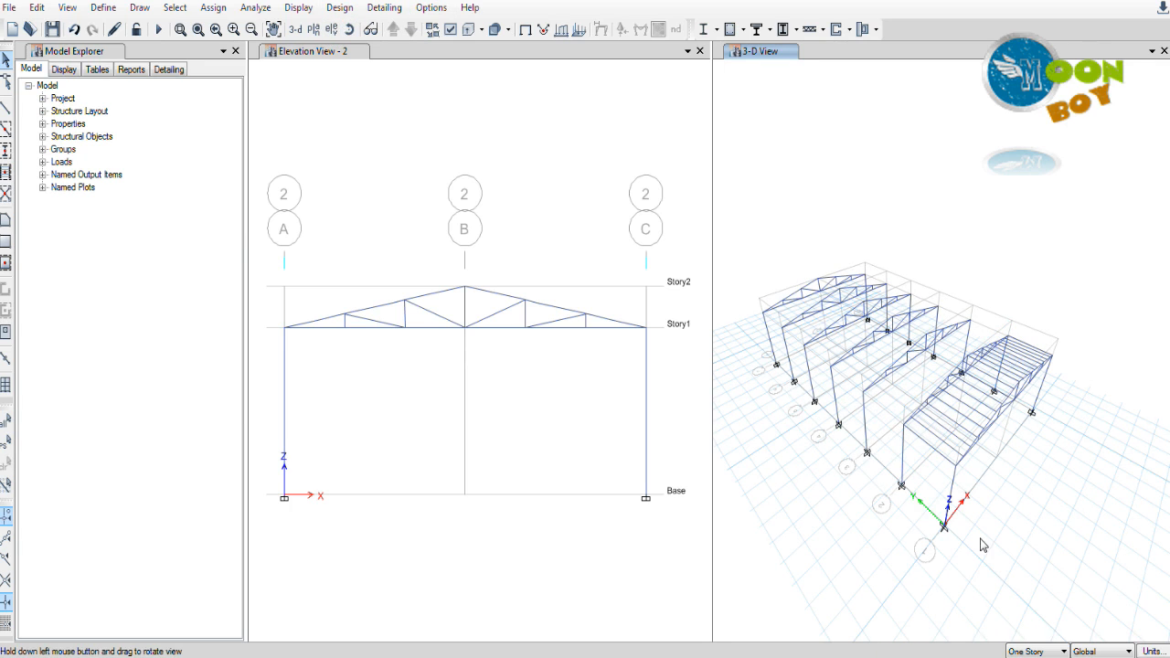
pyautogui.moveTo(982, 549); pyautogui.dragTo(963, 533)
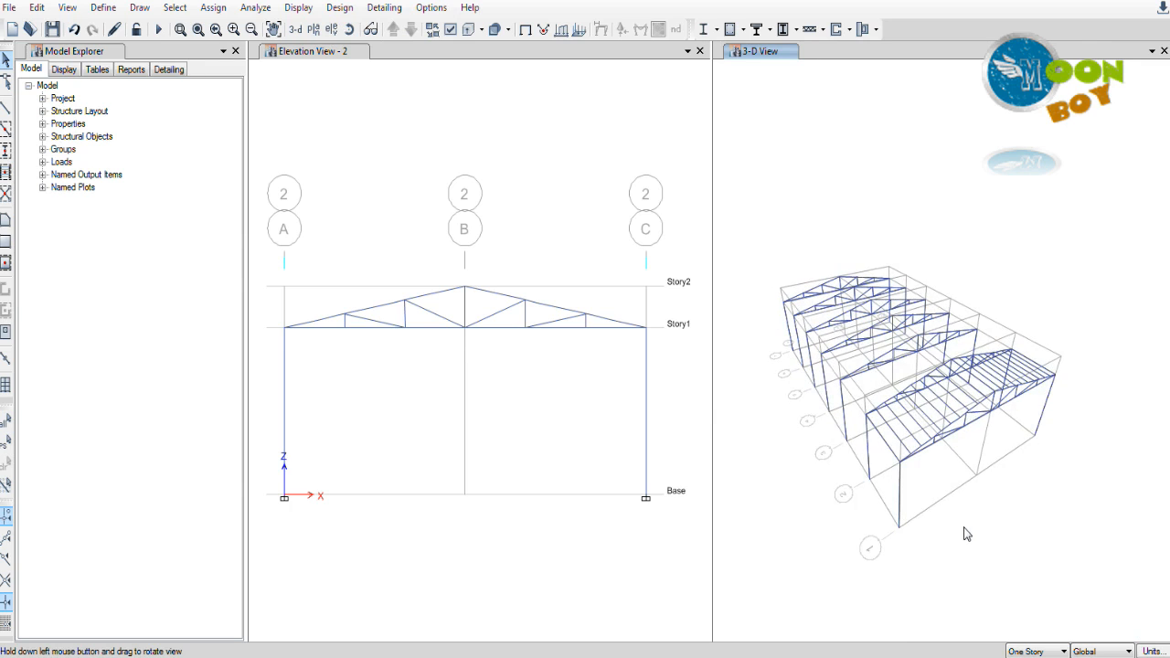
pyautogui.click(173, 8)
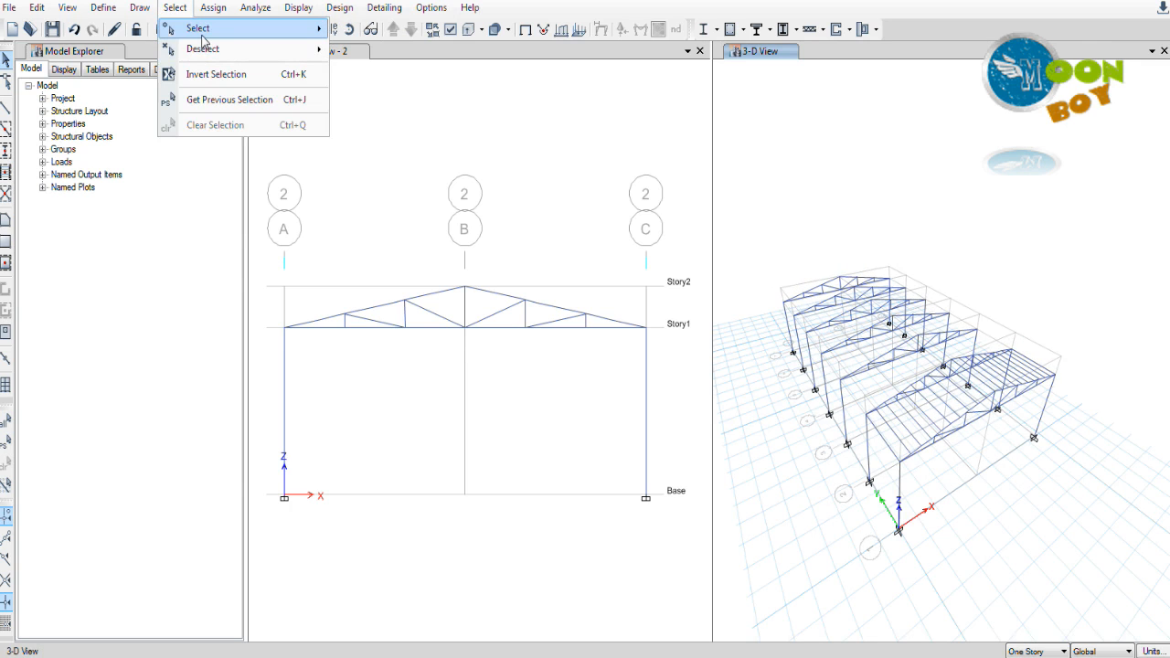
pyautogui.moveTo(211, 28)
pyautogui.moveTo(409, 175)
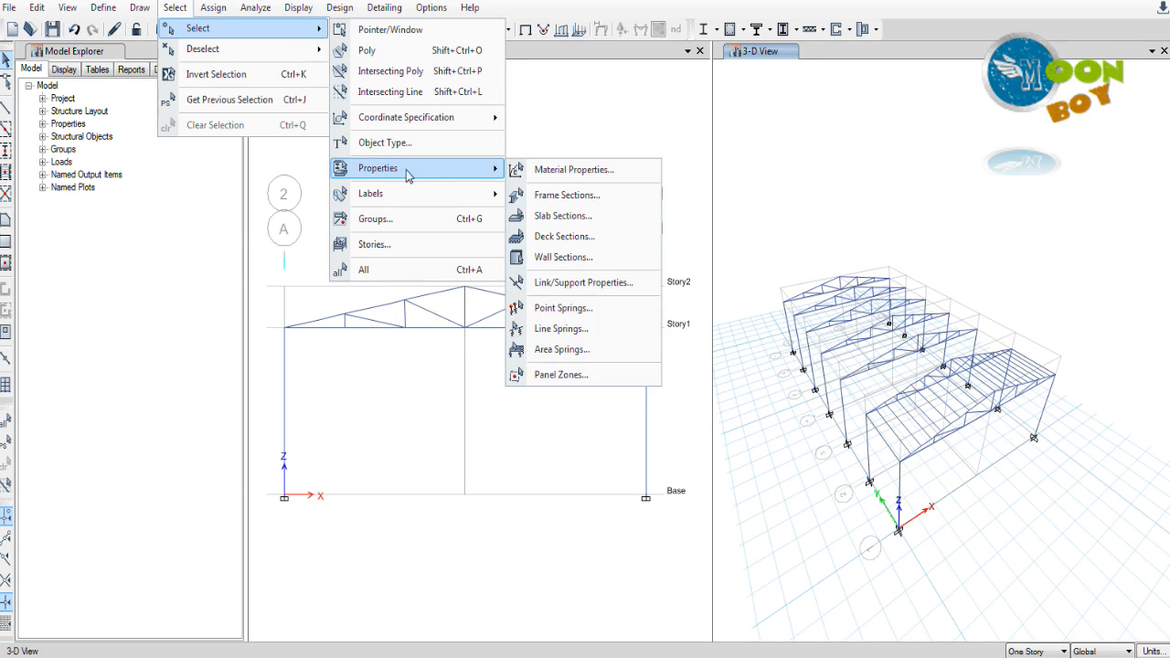
pyautogui.click(604, 198)
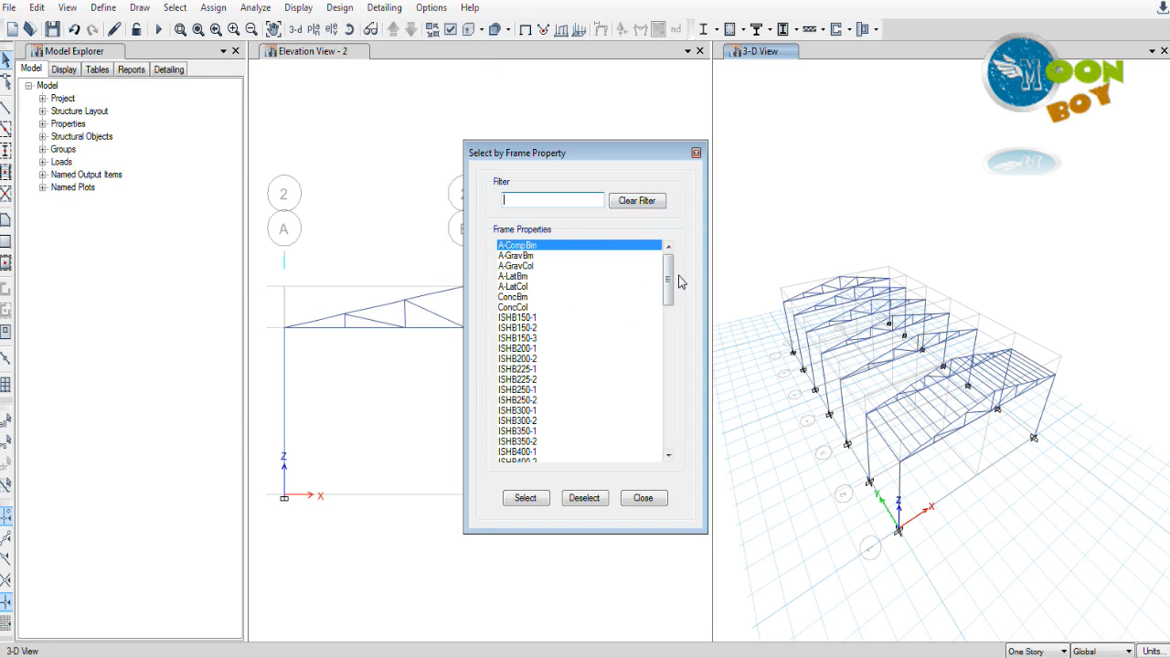
pyautogui.moveTo(668, 279); pyautogui.dragTo(669, 410)
pyautogui.click(554, 421)
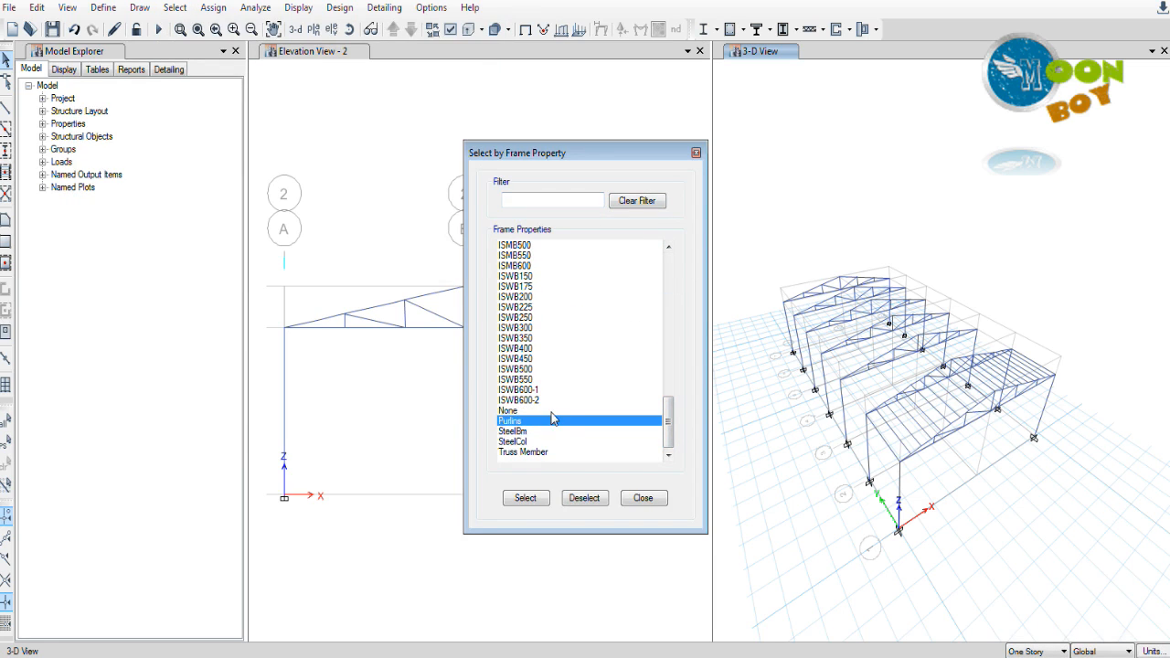
pyautogui.click(527, 503)
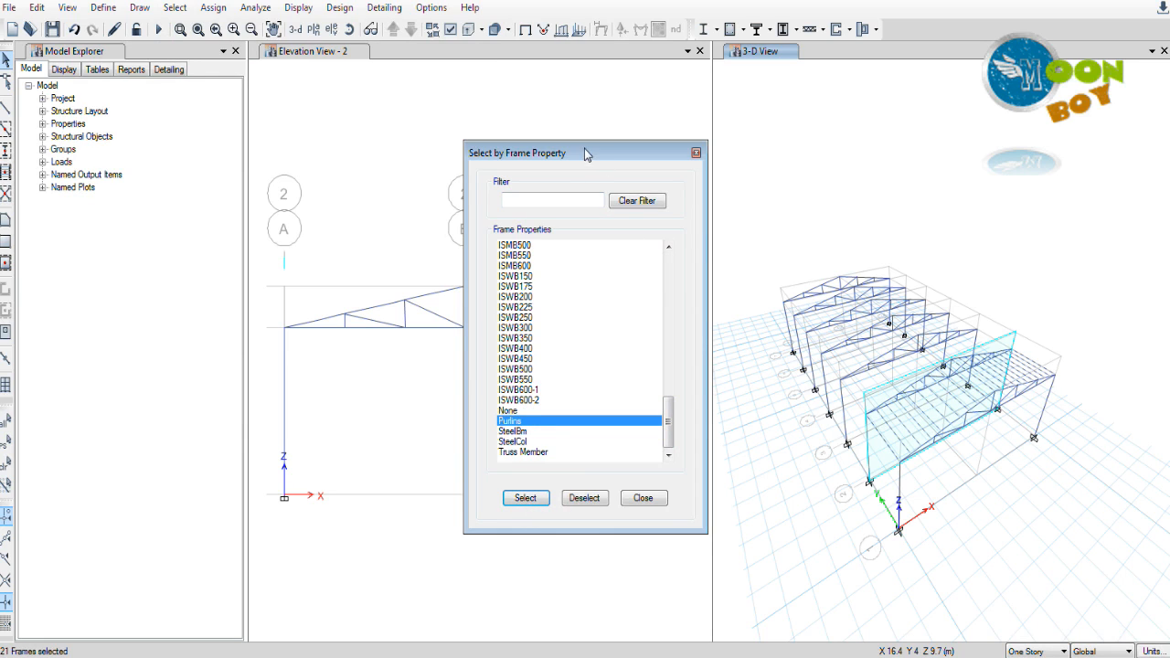
# Step: Replicate the selected purlins linearly with dx 0, dy 4 m and number 5, keeping the originals
pyautogui.click(42, 9)
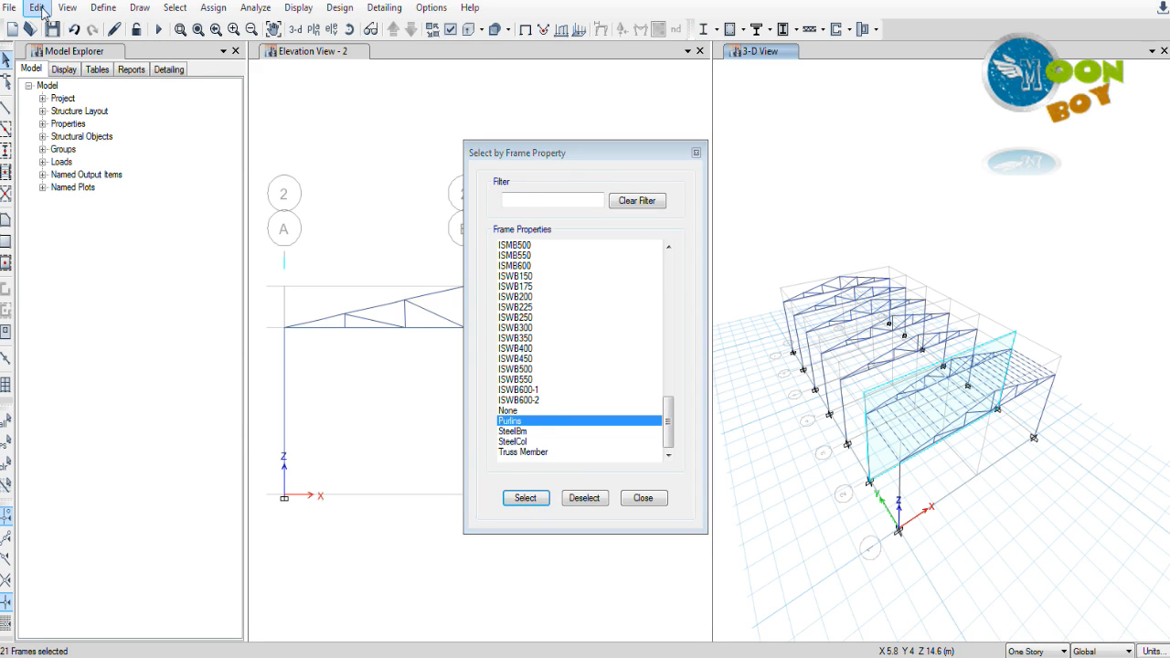
pyautogui.click(38, 8)
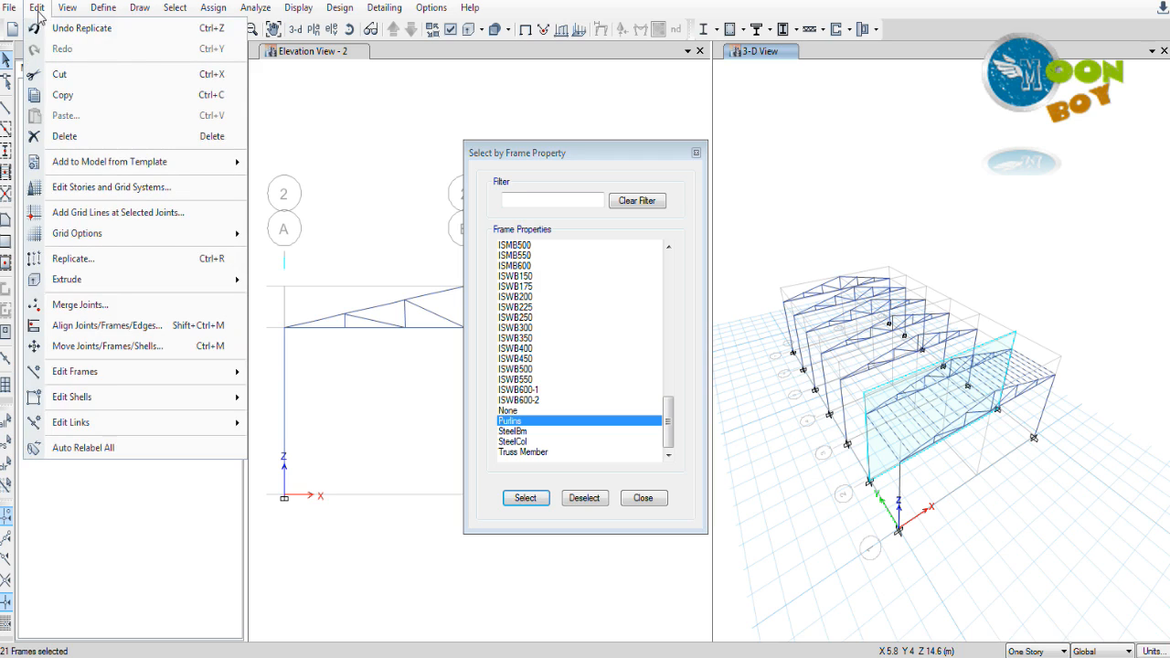
pyautogui.click(91, 260)
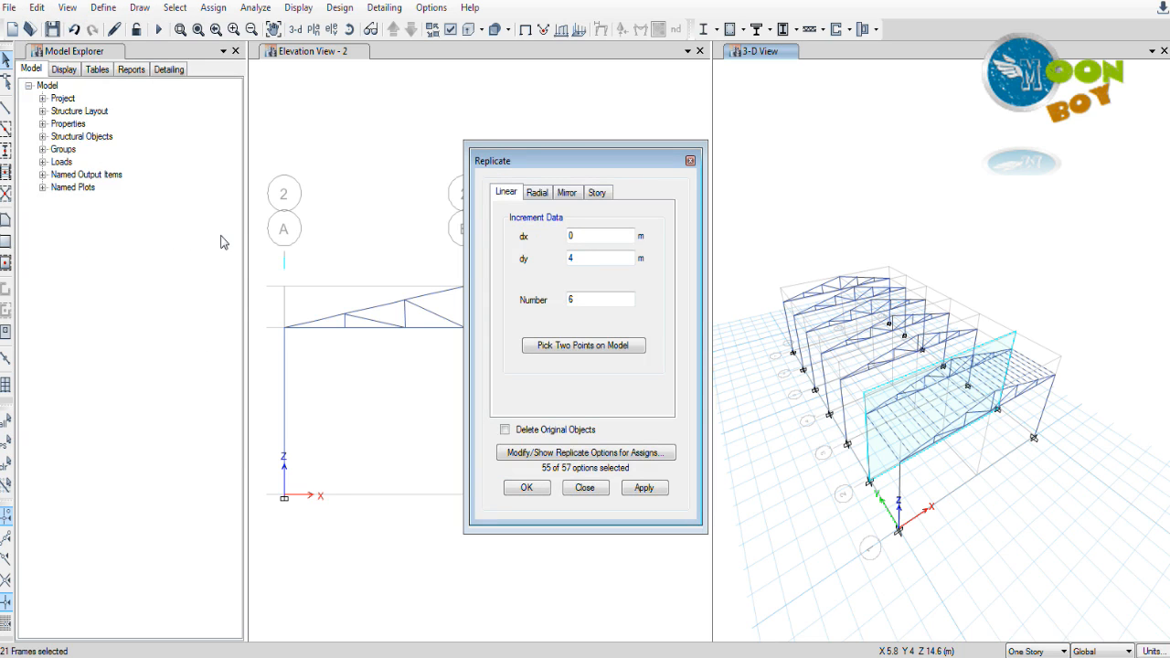
pyautogui.moveTo(532, 163); pyautogui.dragTo(492, 164)
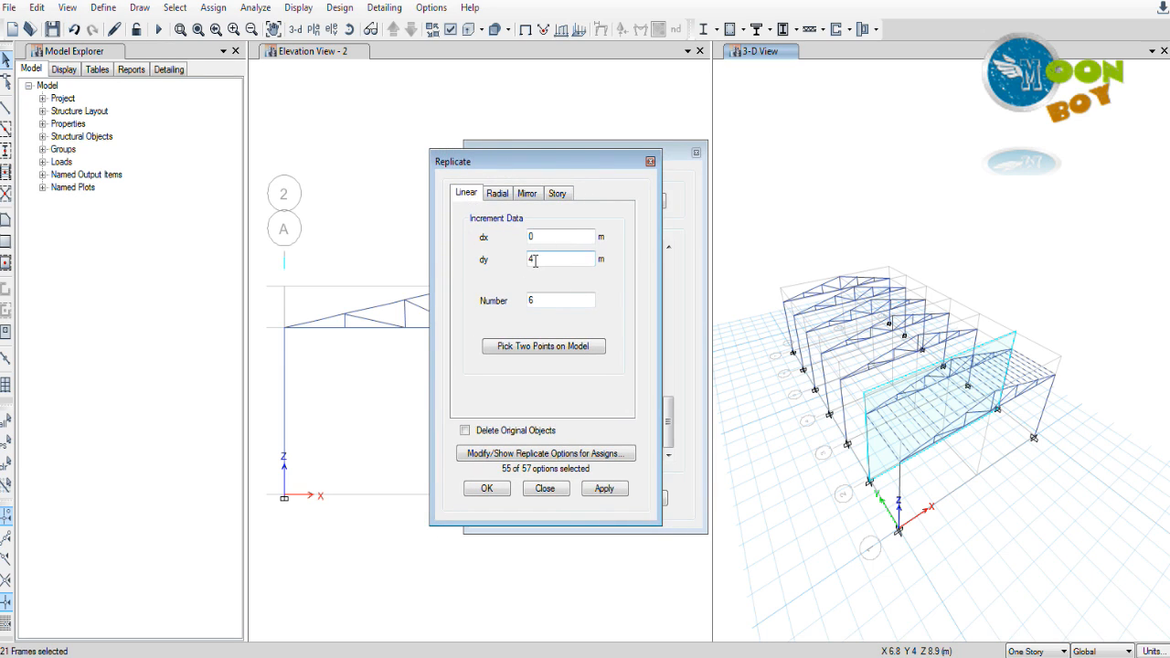
pyautogui.doubleClick(546, 301)
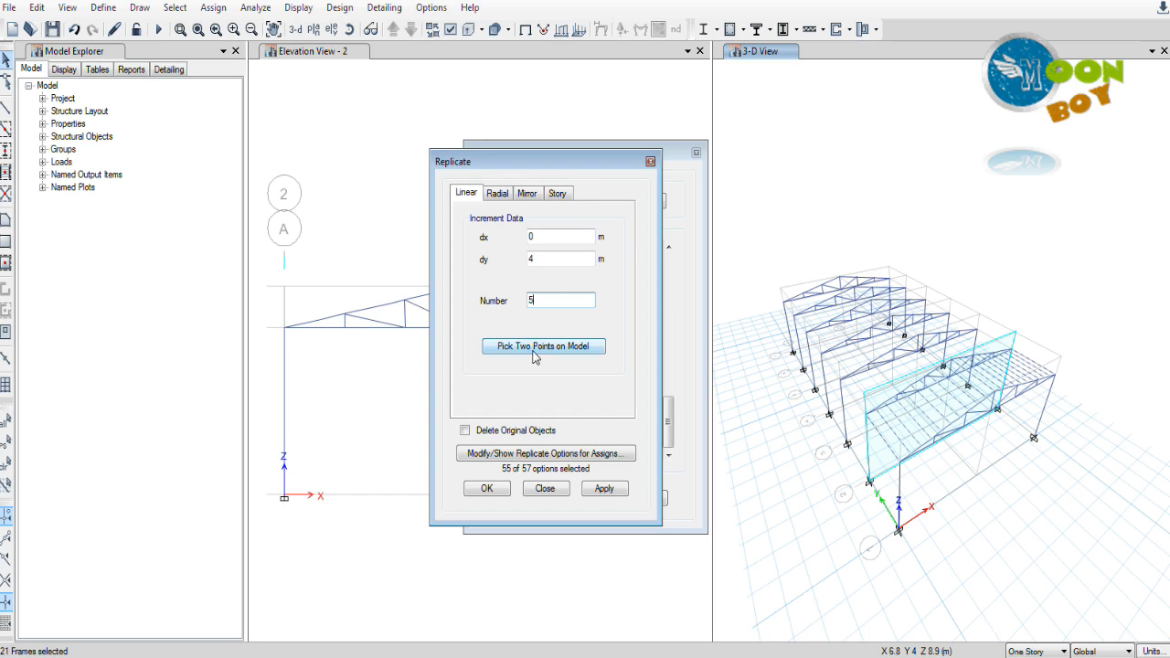
pyautogui.click(608, 492)
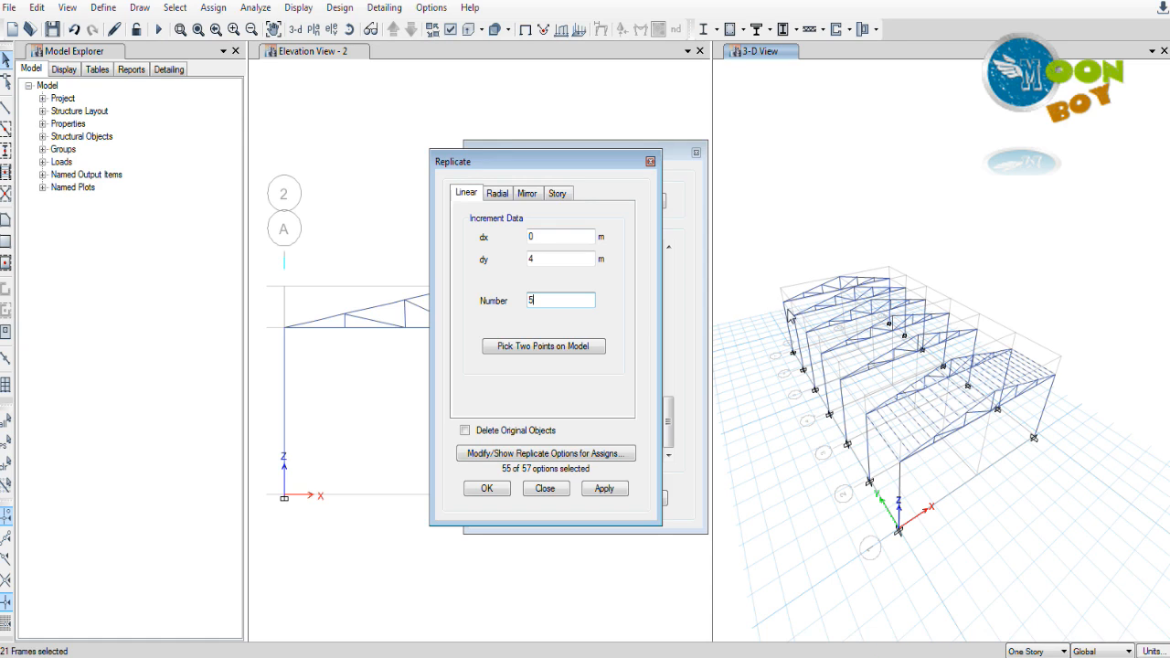
pyautogui.click(607, 491)
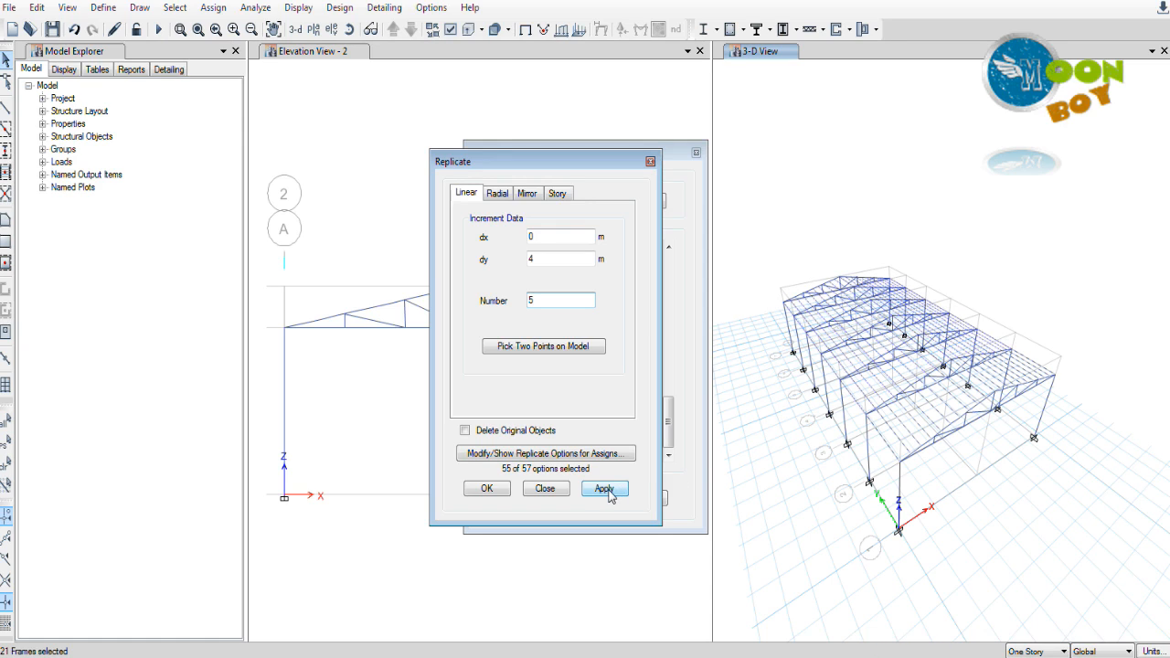
pyautogui.click(487, 489)
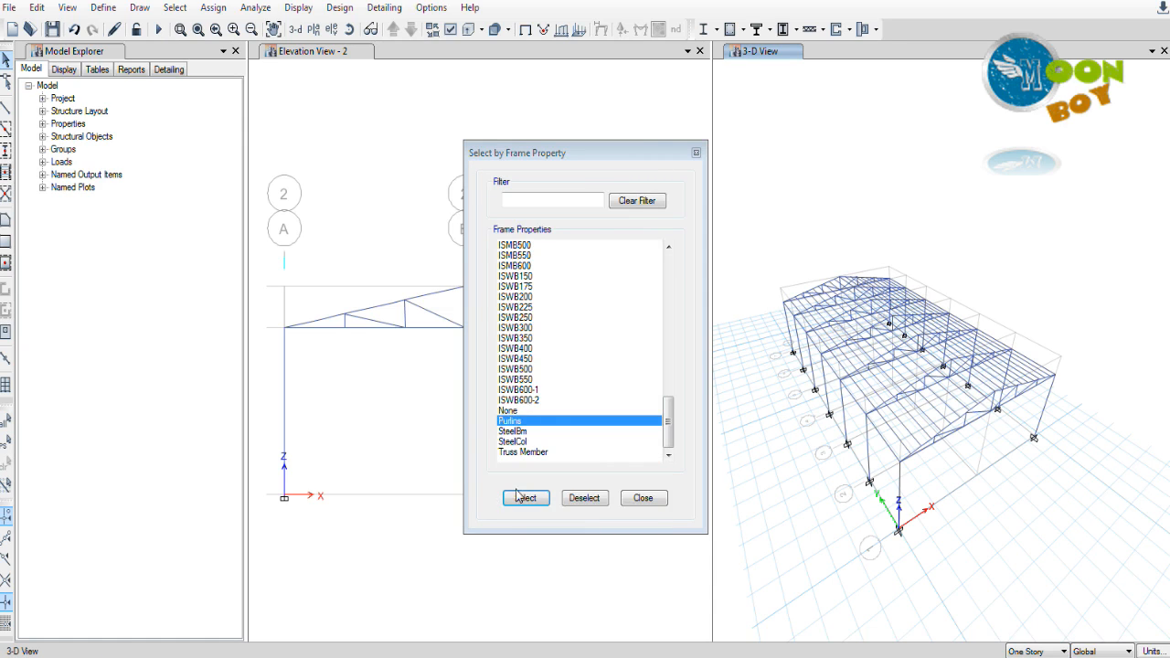
pyautogui.click(643, 498)
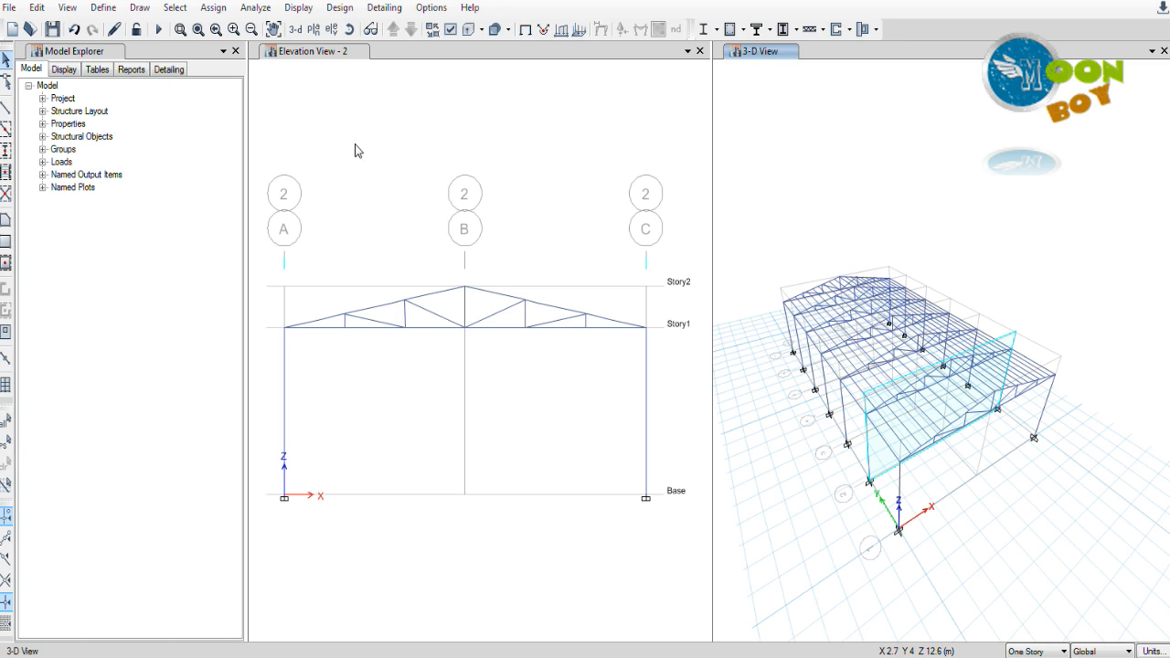
# Step: Modify the Plank1 slab property, renaming it "Sheet roof" and assigning A992Fy50 as its slab material
pyautogui.click(103, 13)
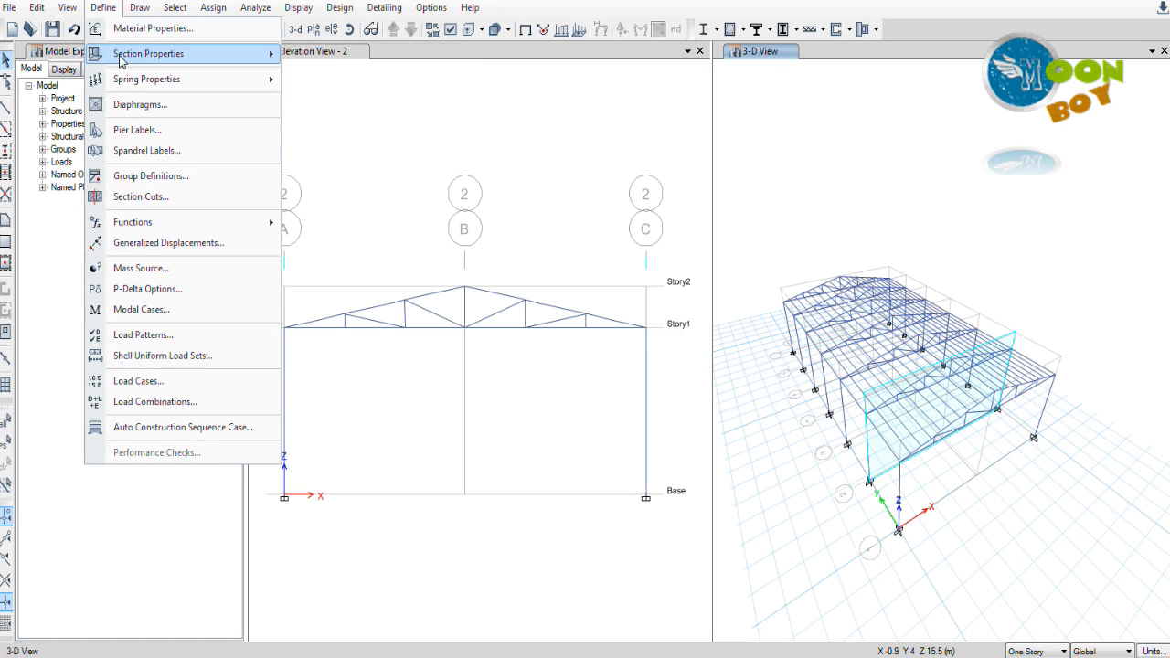
pyautogui.moveTo(120, 60)
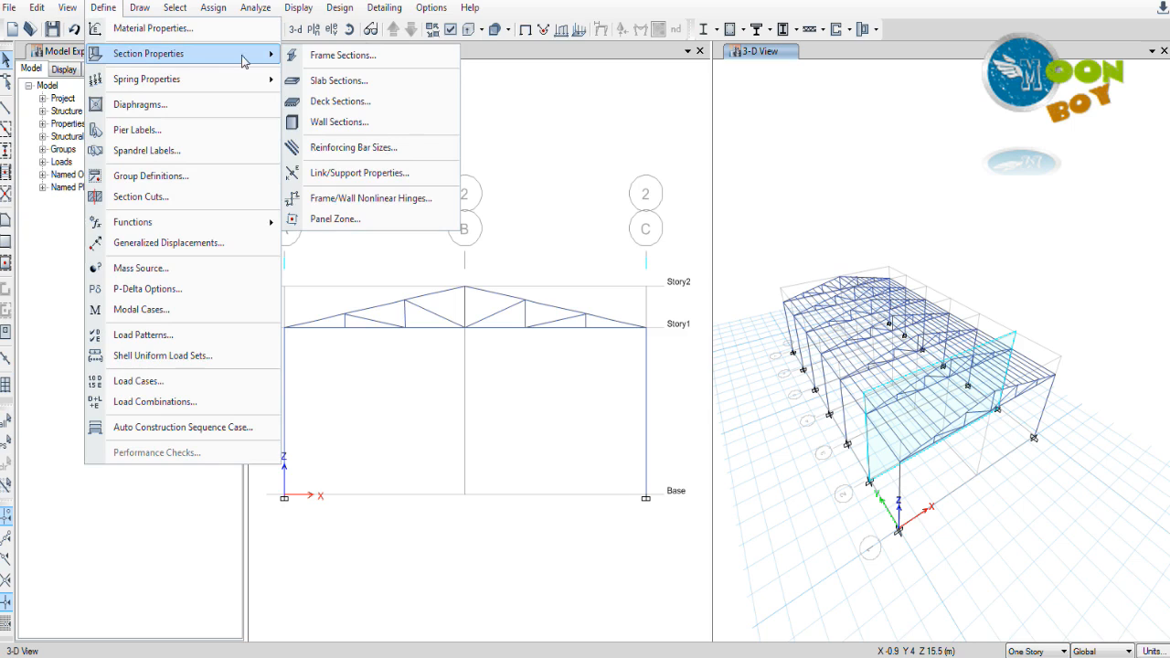
pyautogui.click(337, 80)
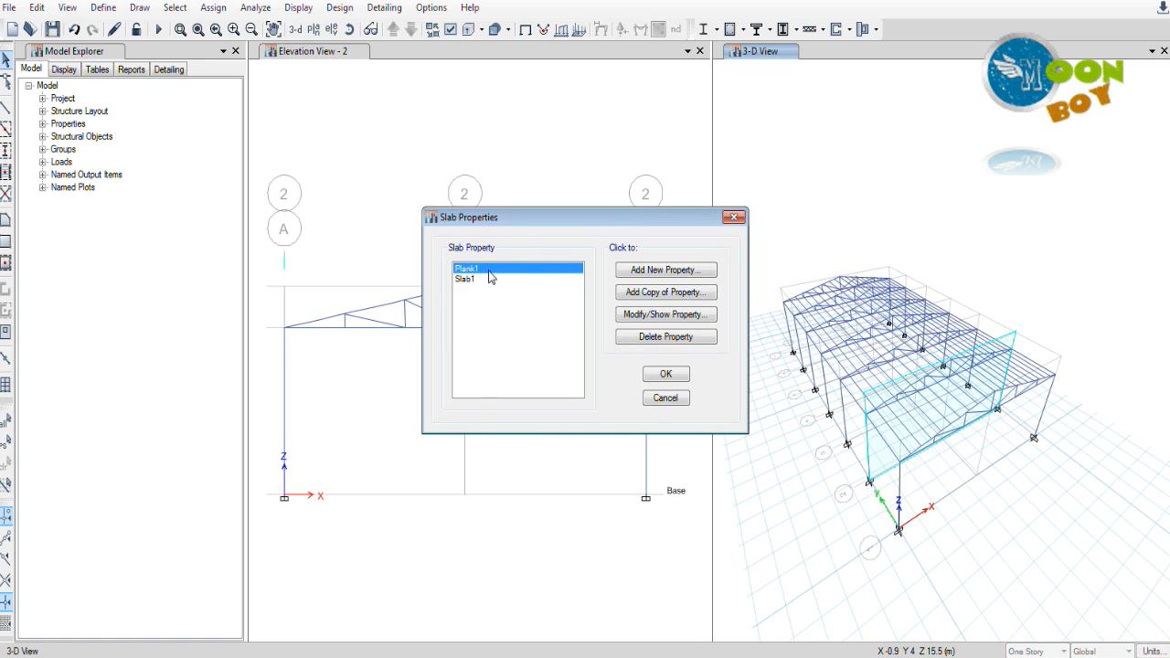
pyautogui.click(646, 318)
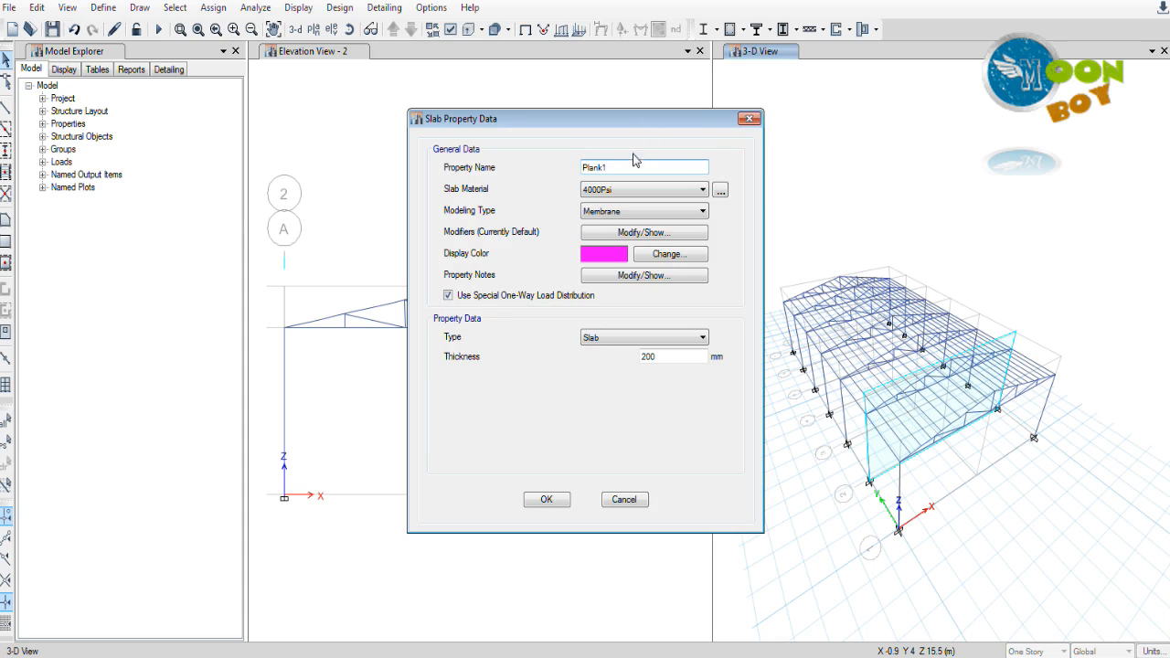
pyautogui.moveTo(610, 167); pyautogui.dragTo(518, 174)
pyautogui.write('Sheet roof')
pyautogui.click(653, 190)
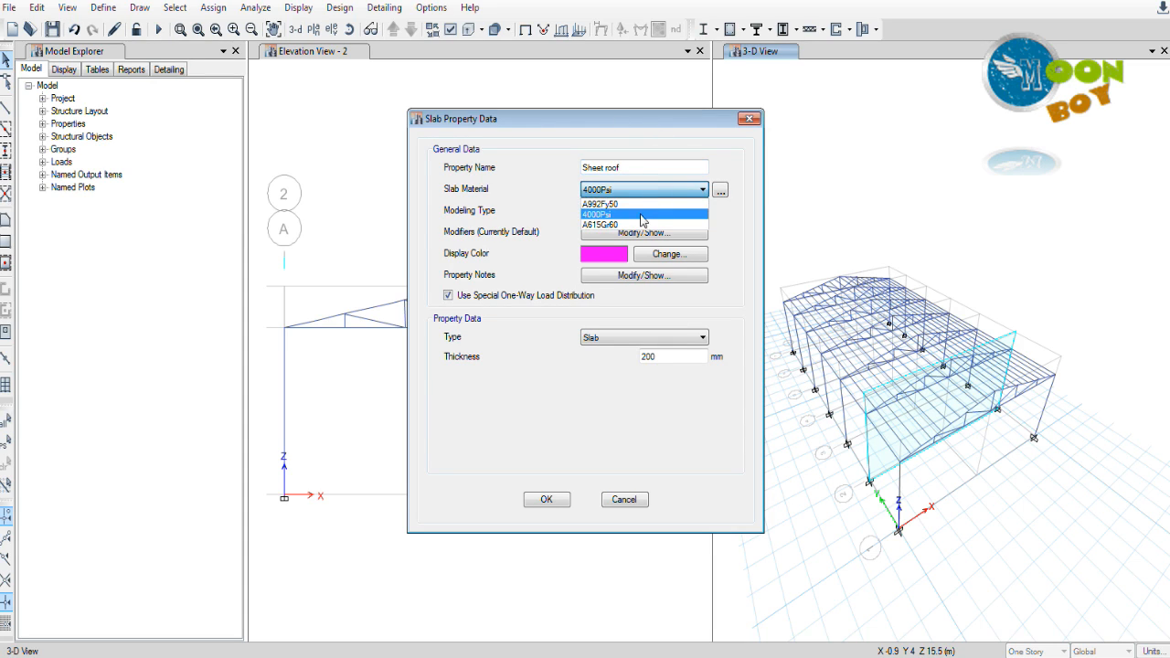
pyautogui.click(602, 205)
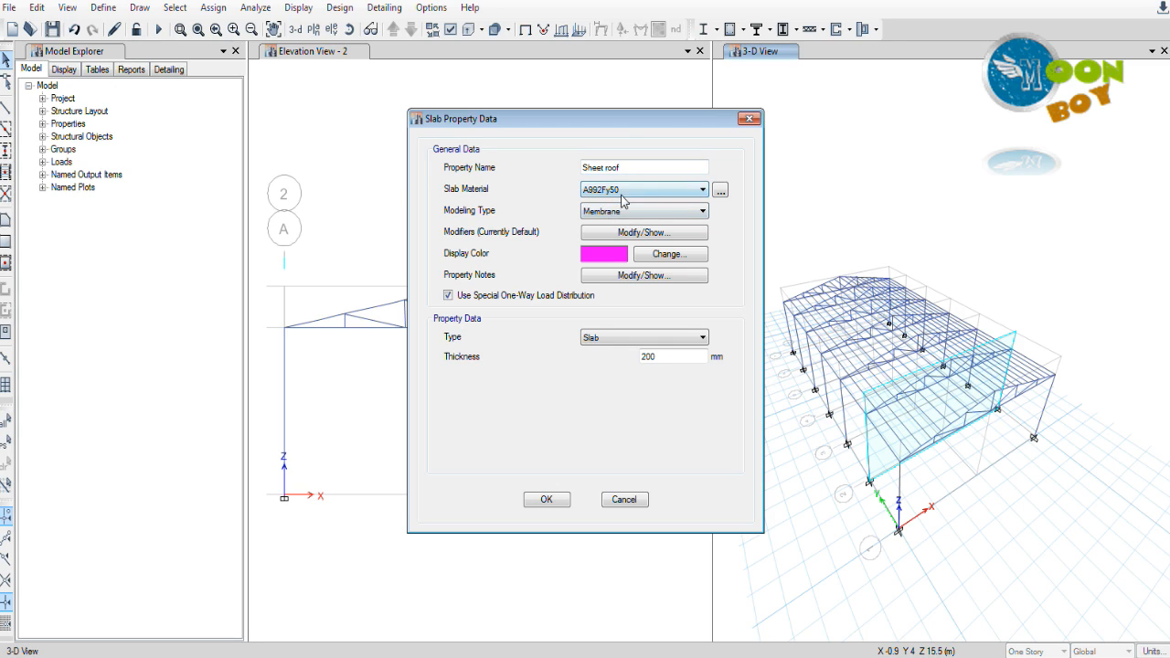
pyautogui.moveTo(622, 118)
pyautogui.mouseDown()
pyautogui.moveTo(662, 124)
pyautogui.moveTo(615, 128)
pyautogui.mouseUp()
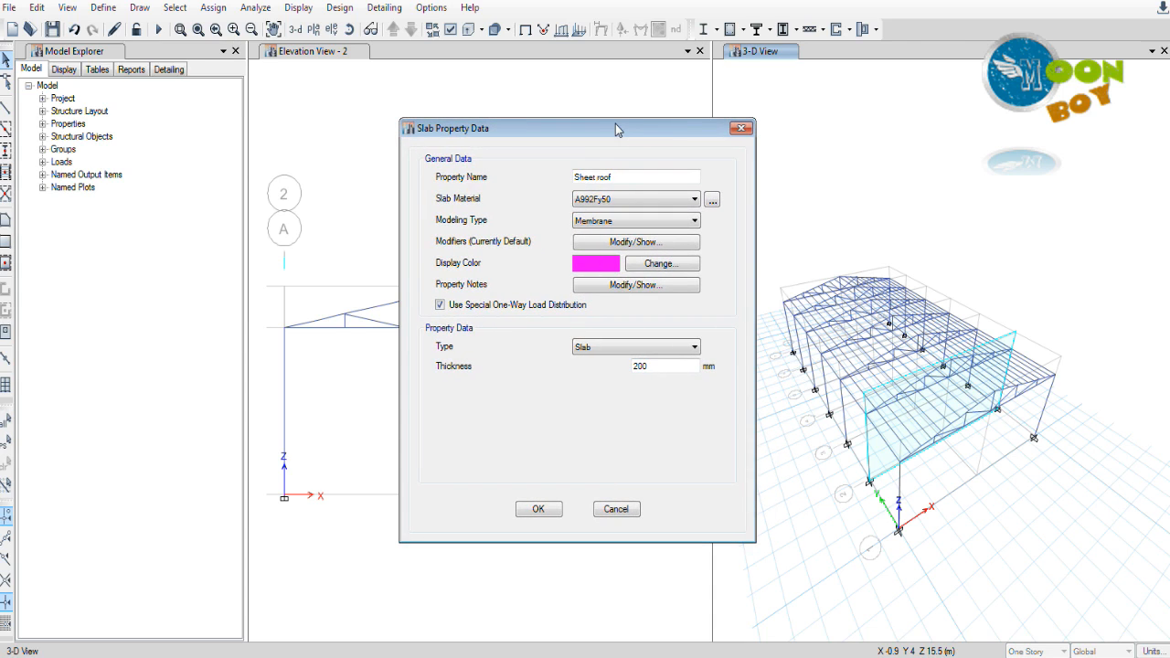
# Step: Keep the Sheet roof property as a Membrane of type Slab, set its thickness to 3 mm, and save the slab properties
pyautogui.click(606, 223)
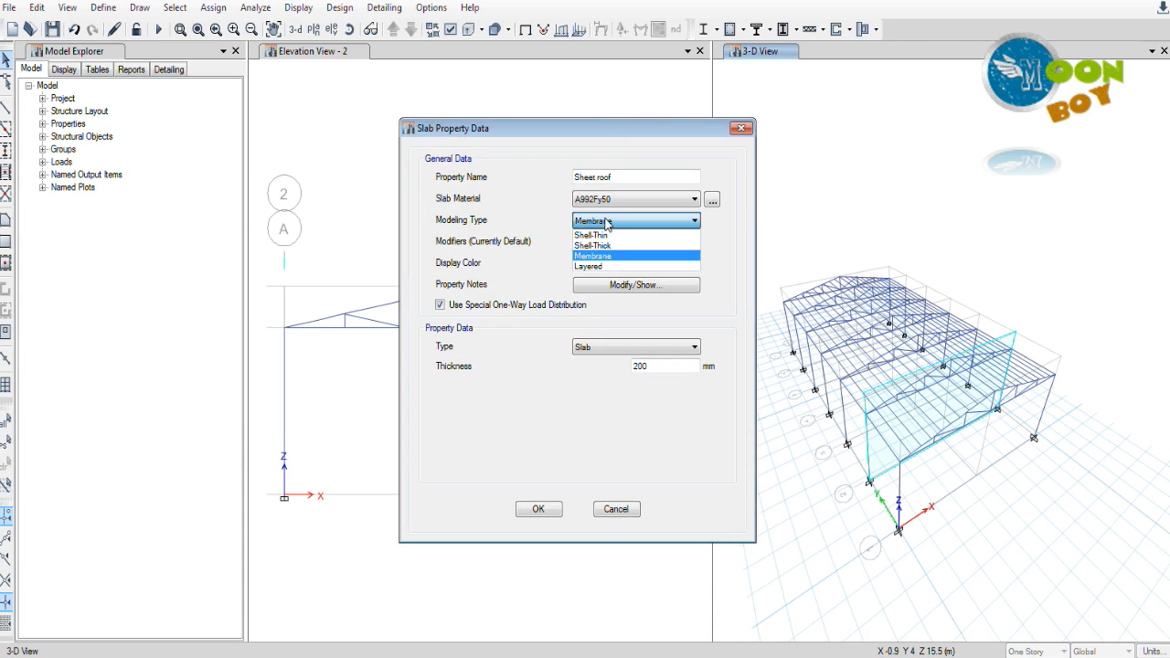
pyautogui.click(610, 256)
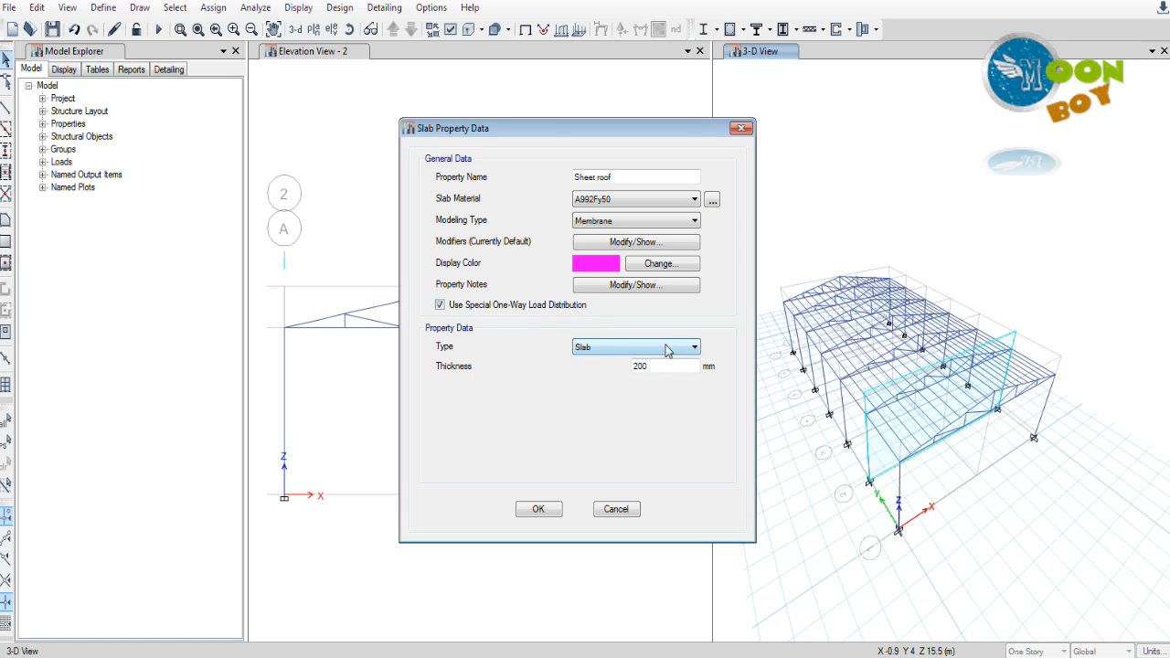
pyautogui.click(666, 347)
pyautogui.click(660, 362)
pyautogui.moveTo(671, 365); pyautogui.dragTo(585, 366)
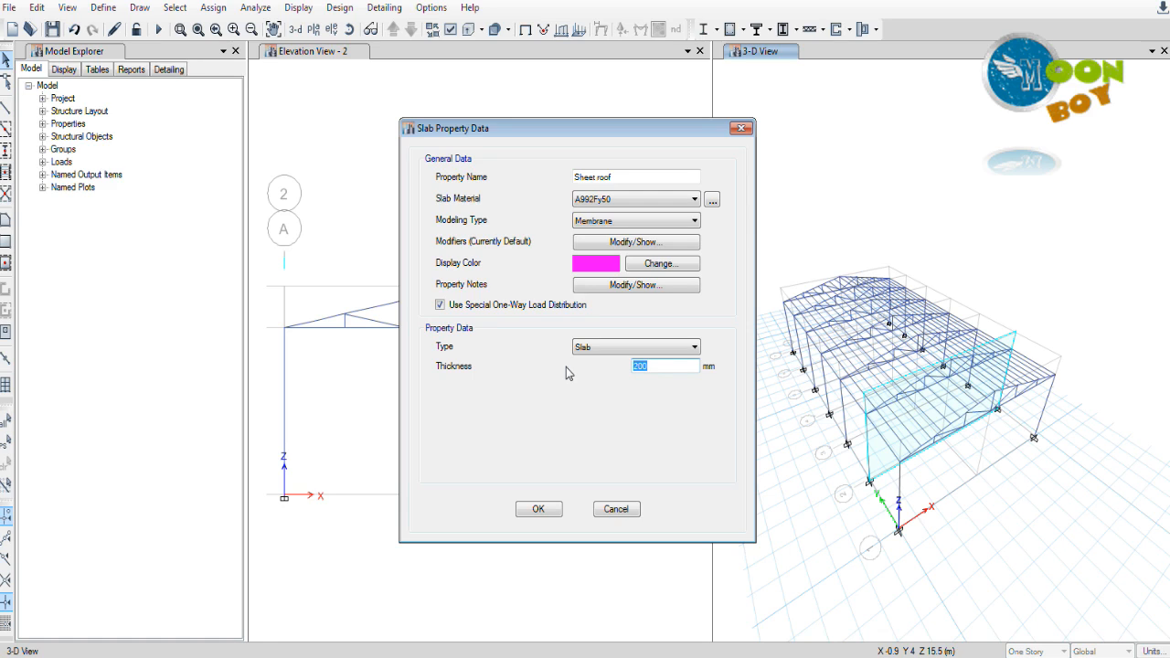
pyautogui.write('3')
pyautogui.click(546, 510)
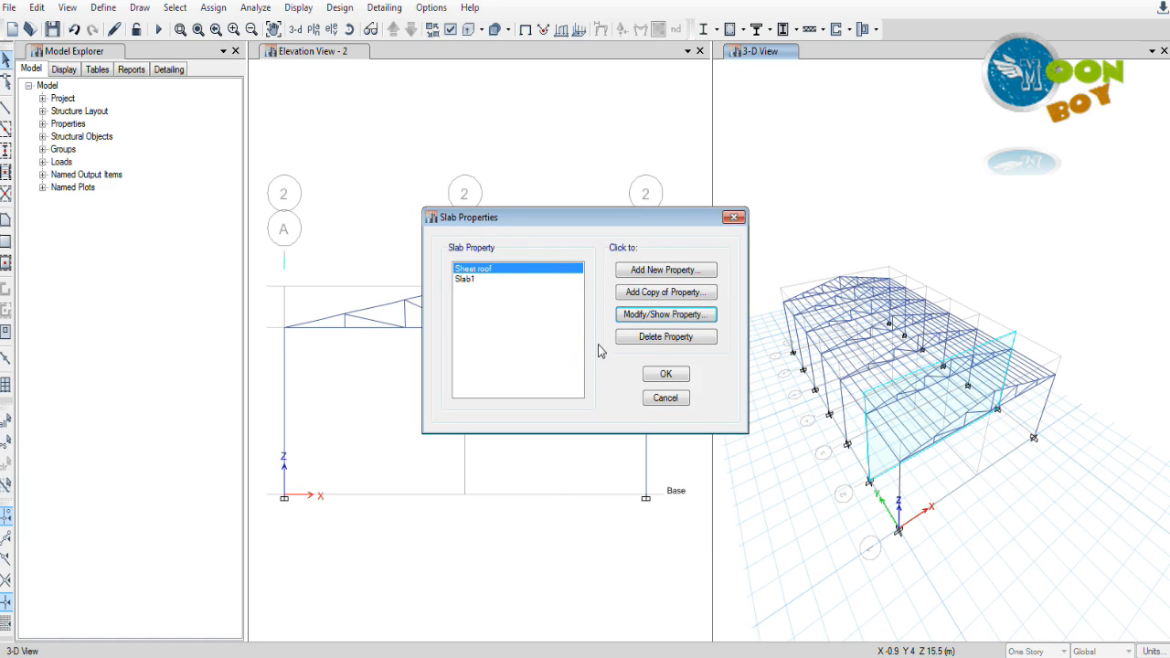
pyautogui.click(663, 374)
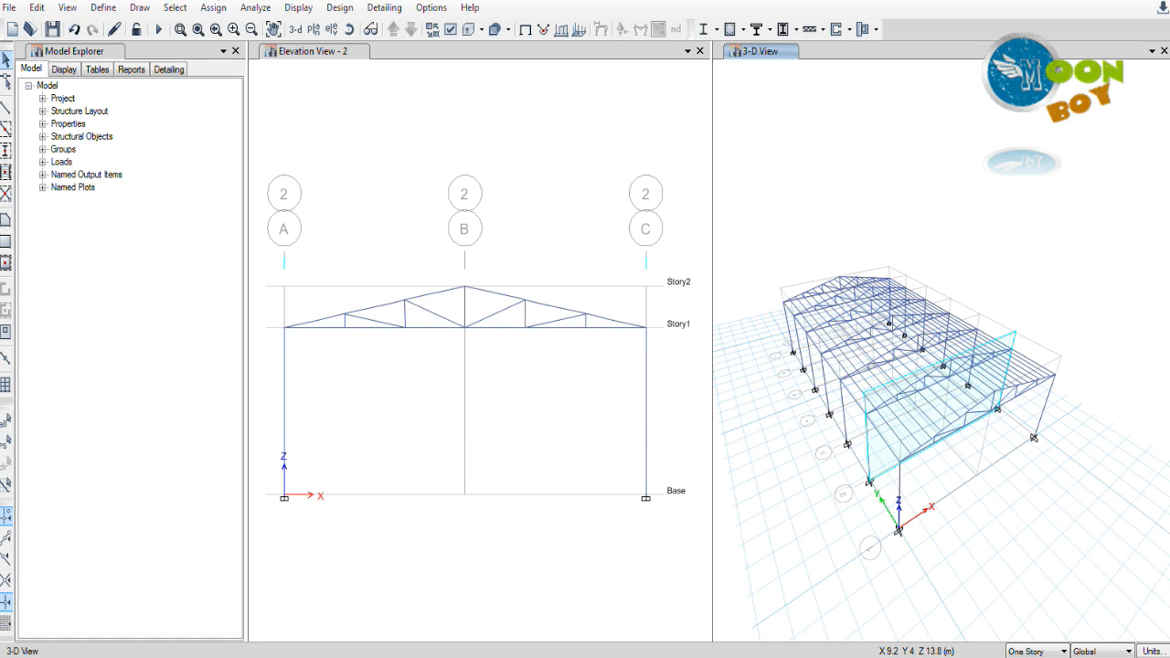
# Step: Draw a Sheet roof area on the grid A to B roof slope of the first bay, from A1 Story1 through B1 and B2 Story2 to A2 Story1
pyautogui.click(6, 222)
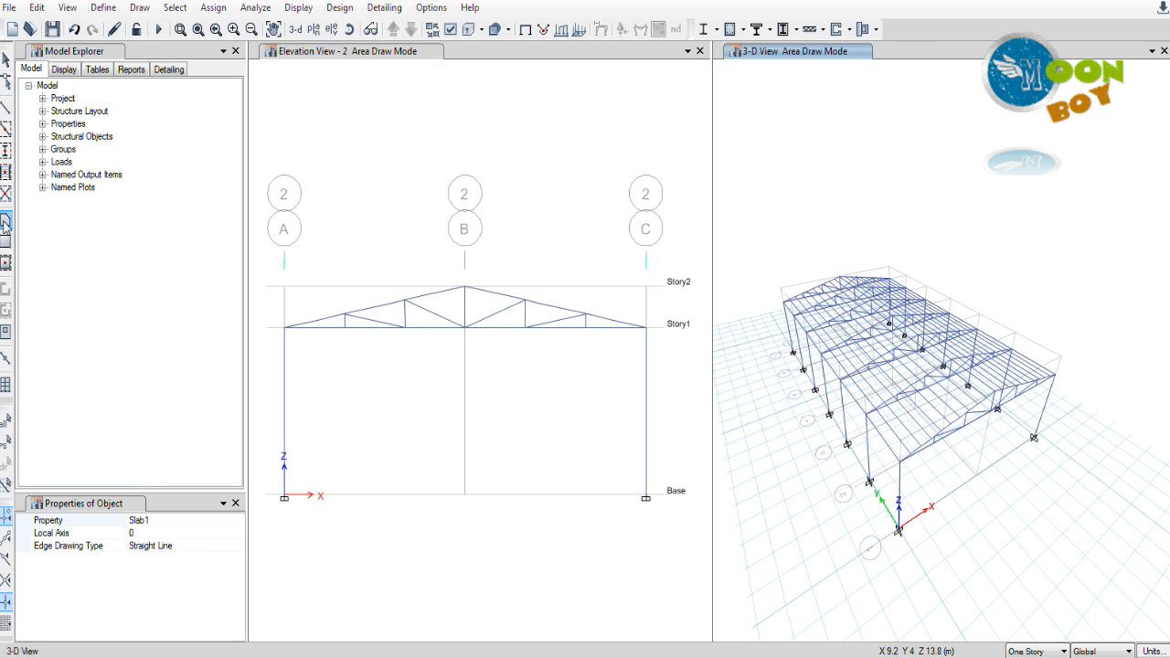
pyautogui.click(232, 521)
pyautogui.click(239, 520)
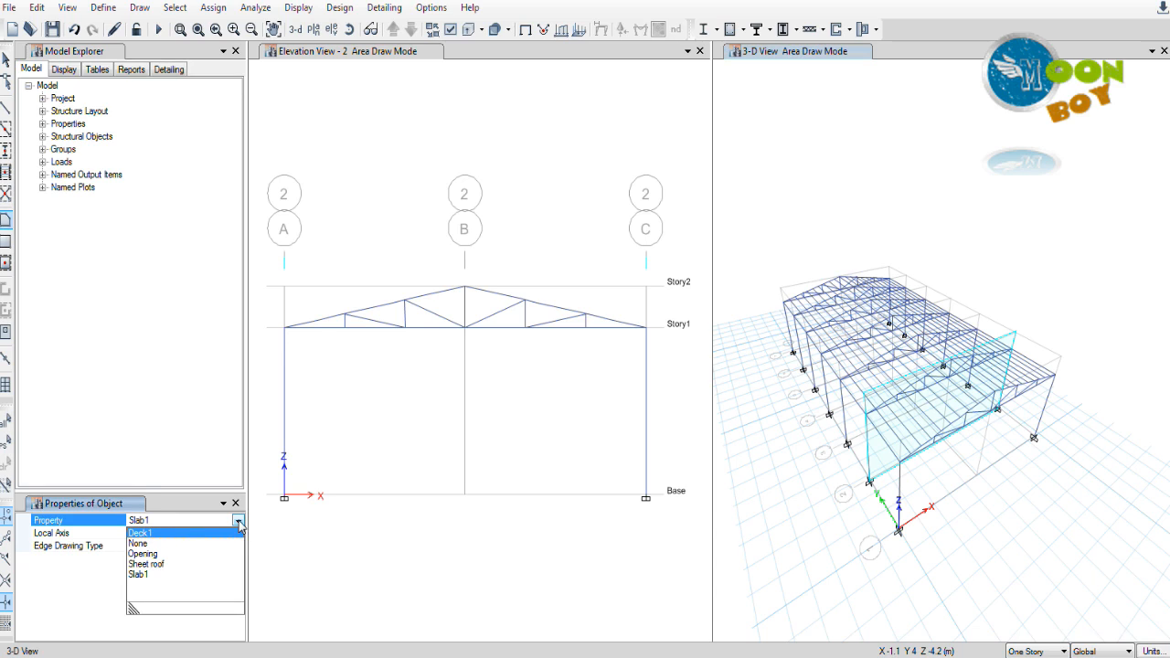
pyautogui.click(169, 565)
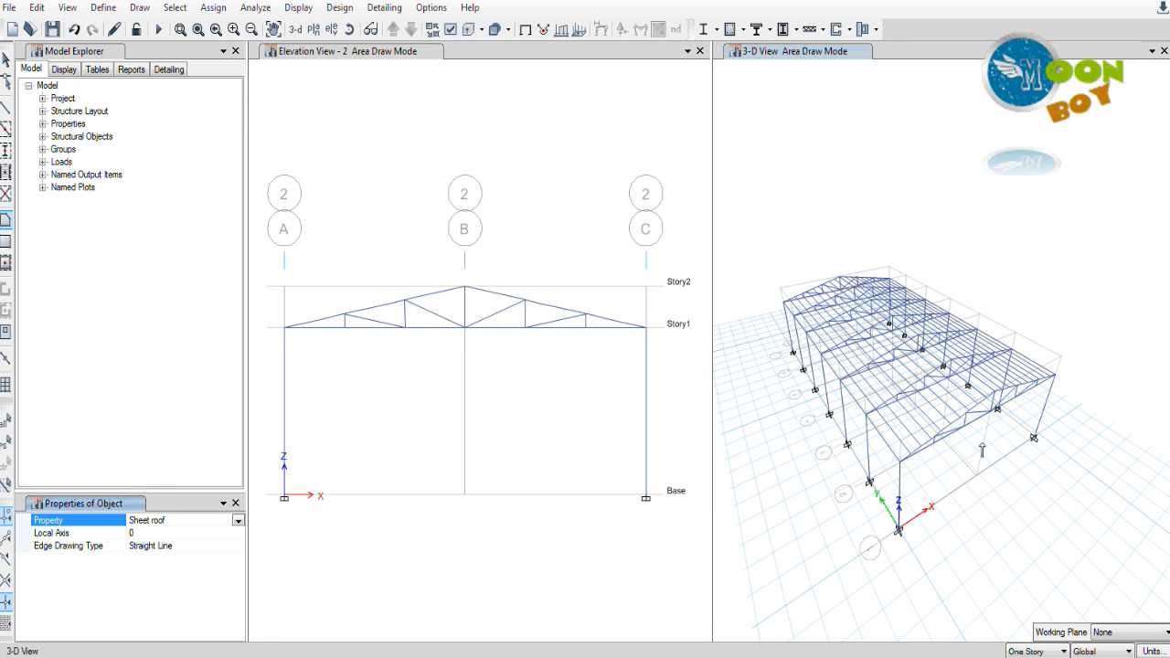
pyautogui.click(811, 54)
pyautogui.scroll(3, 899, 474)
pyautogui.scroll(4, 900, 475)
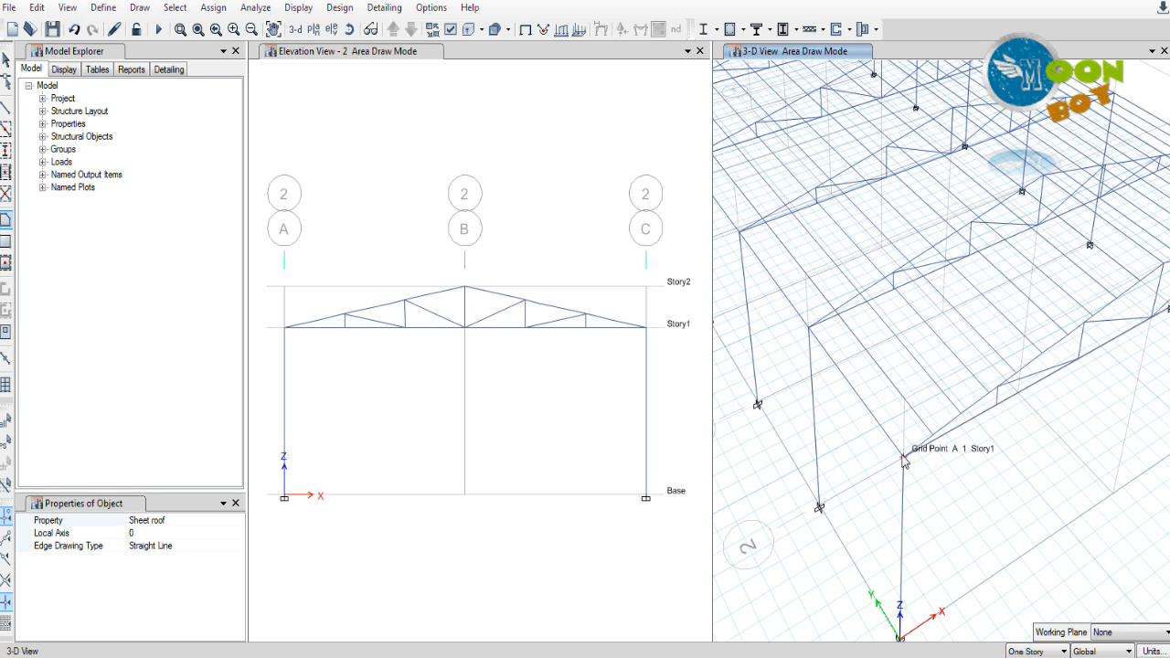
pyautogui.click(1162, 265)
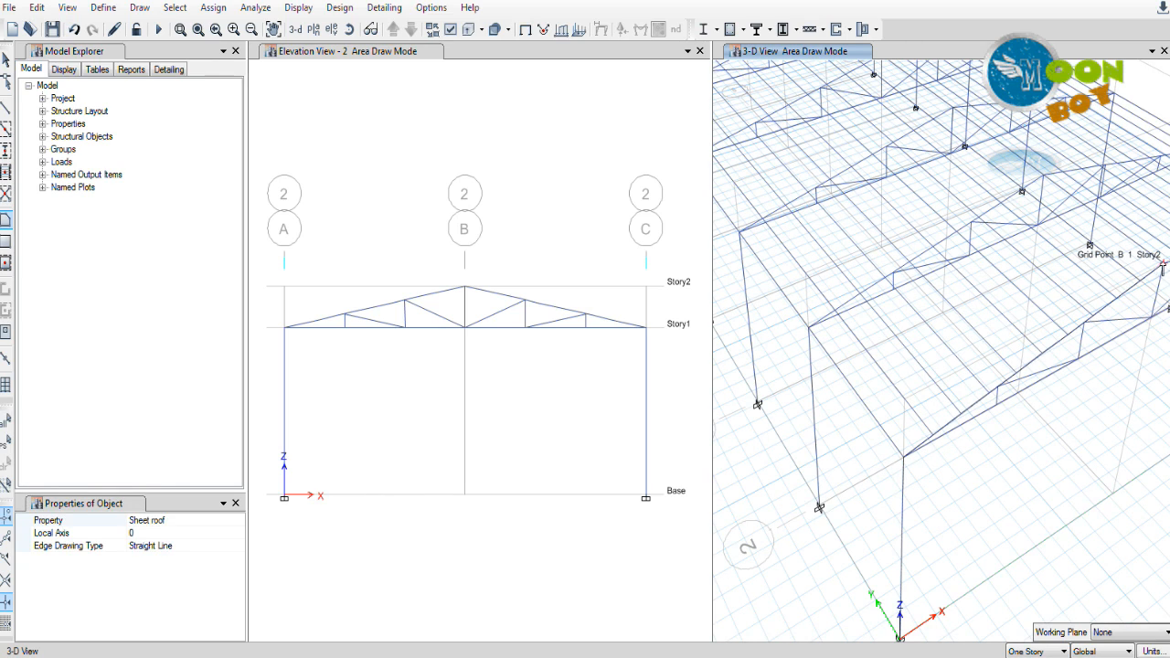
pyautogui.click(1045, 179)
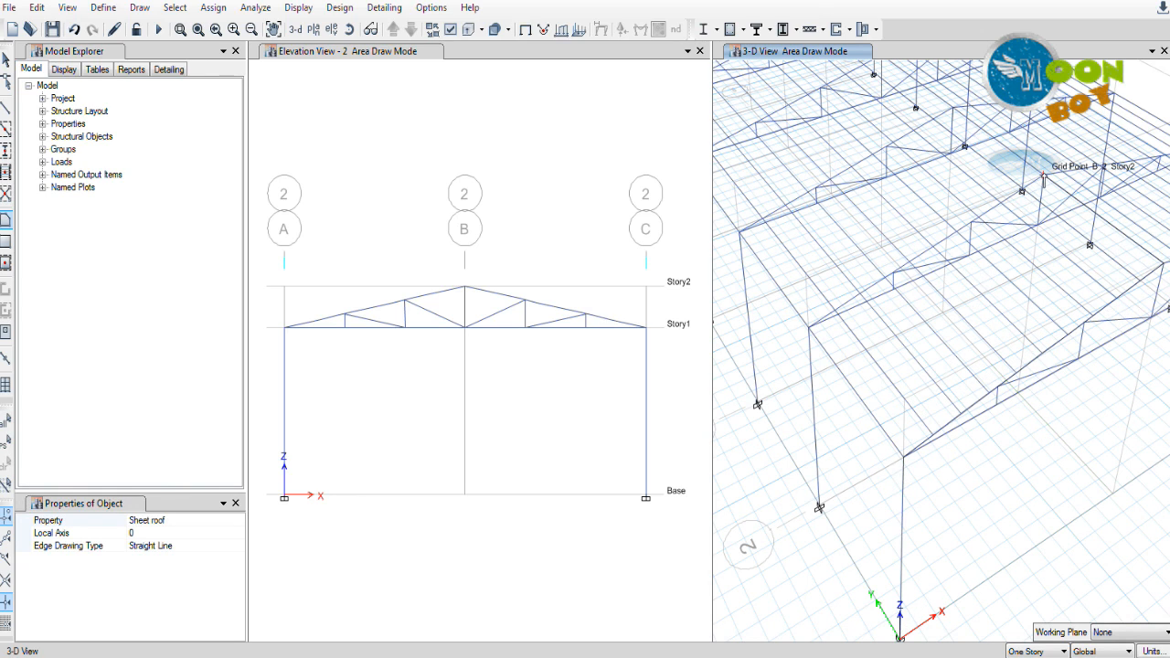
pyautogui.click(808, 329)
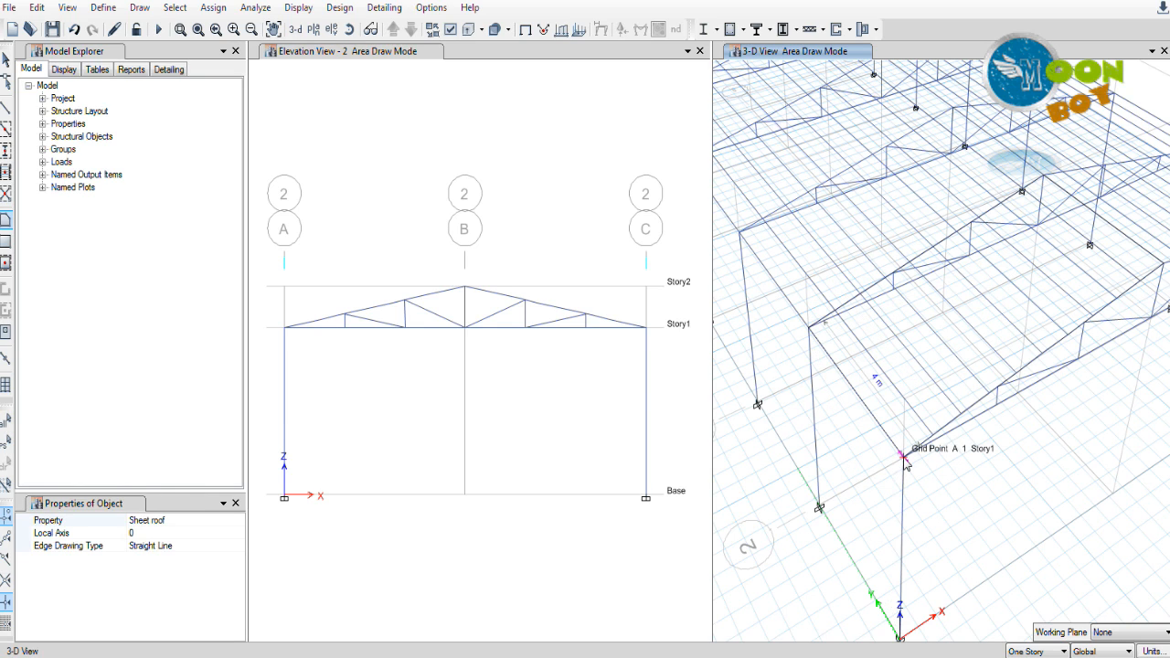
pyautogui.doubleClick(903, 460)
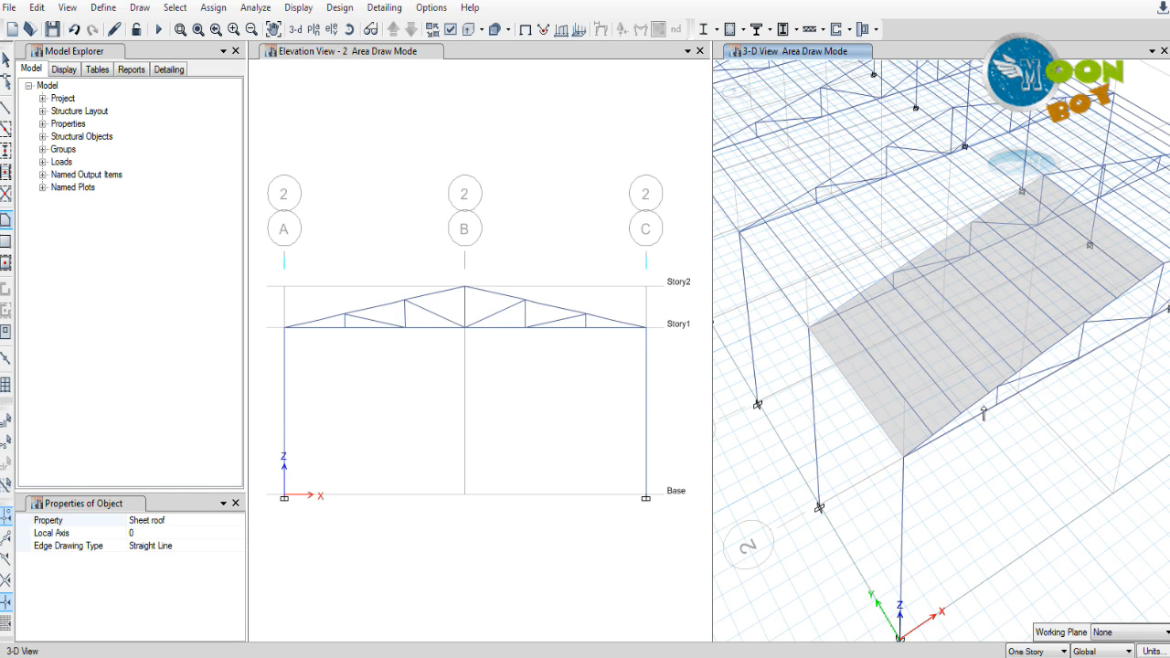
# Step: Draw a Sheet roof area on the grid B to C slope of the first bay, from C1 and C2 Story1 through B2 to B1 Story2
pyautogui.scroll(-5, 792, 433)
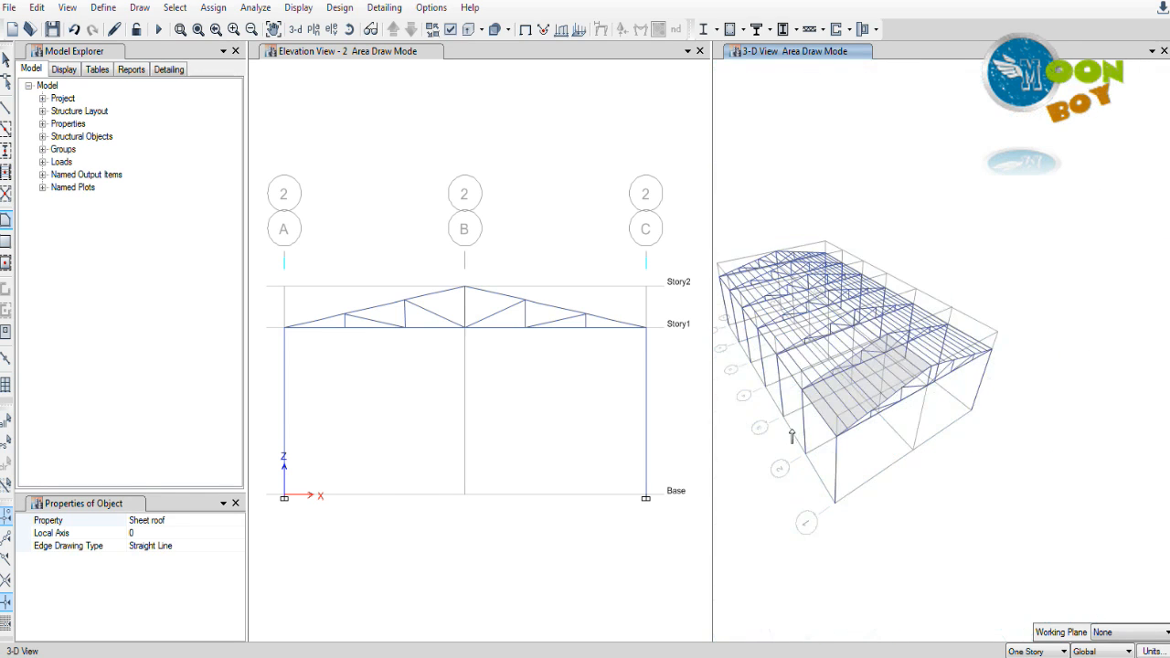
pyautogui.scroll(5, 1018, 338)
pyautogui.scroll(2, 1016, 342)
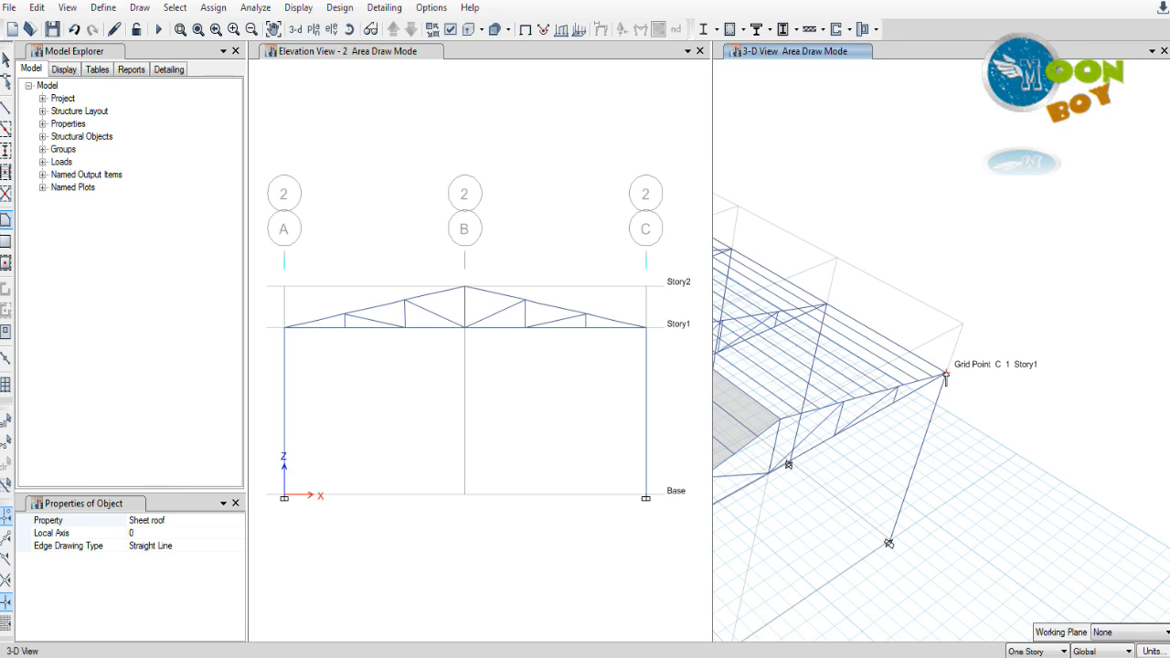
pyautogui.click(946, 373)
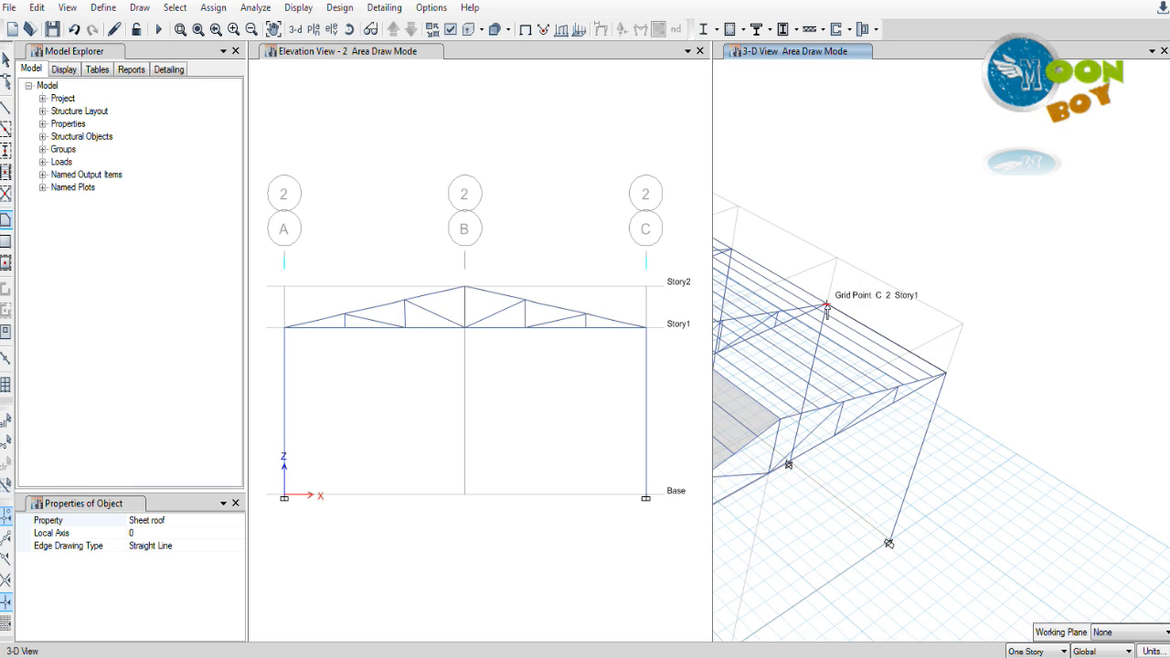
pyautogui.scroll(-2, 826, 308)
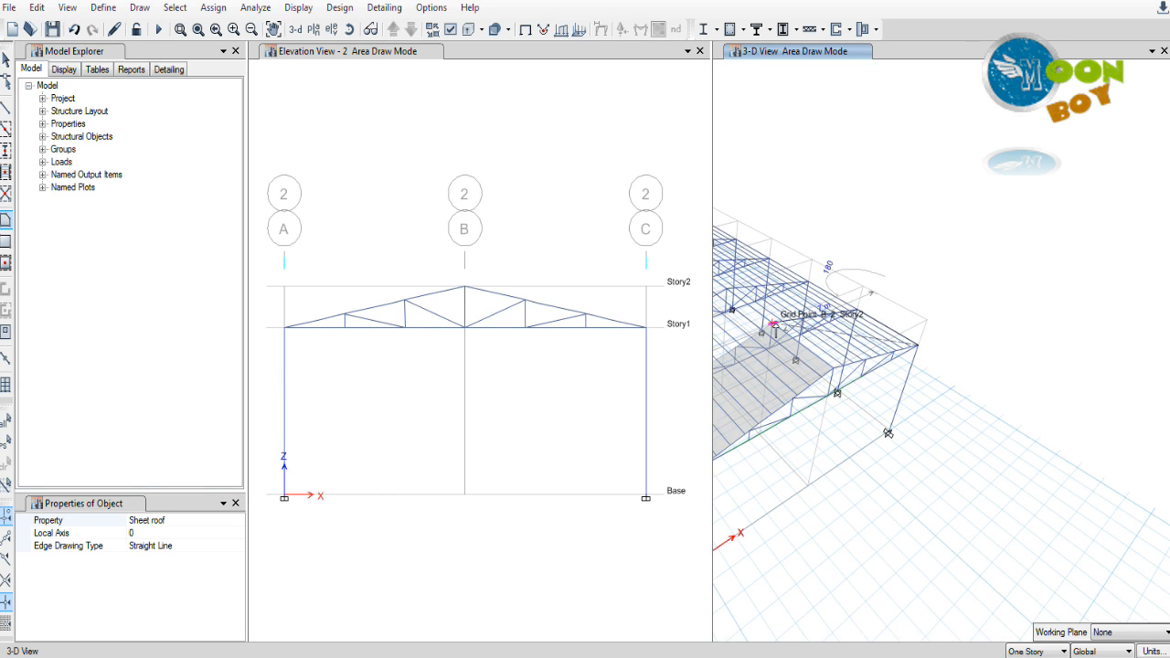
pyautogui.scroll(2, 772, 329)
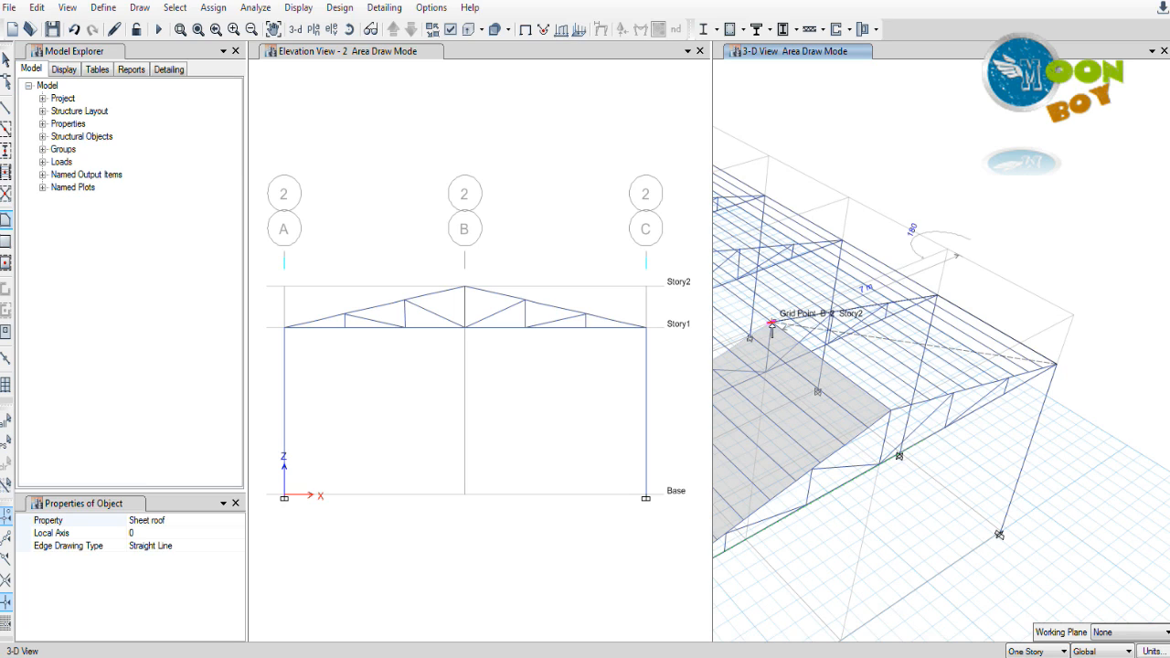
pyautogui.click(771, 325)
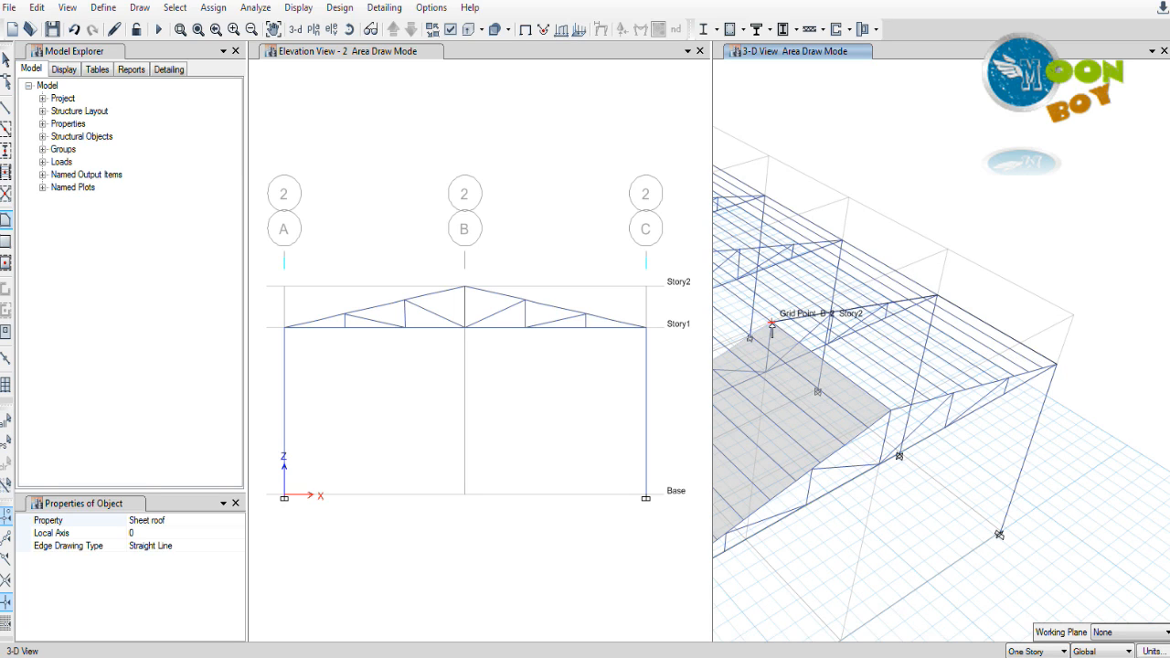
pyautogui.click(891, 411)
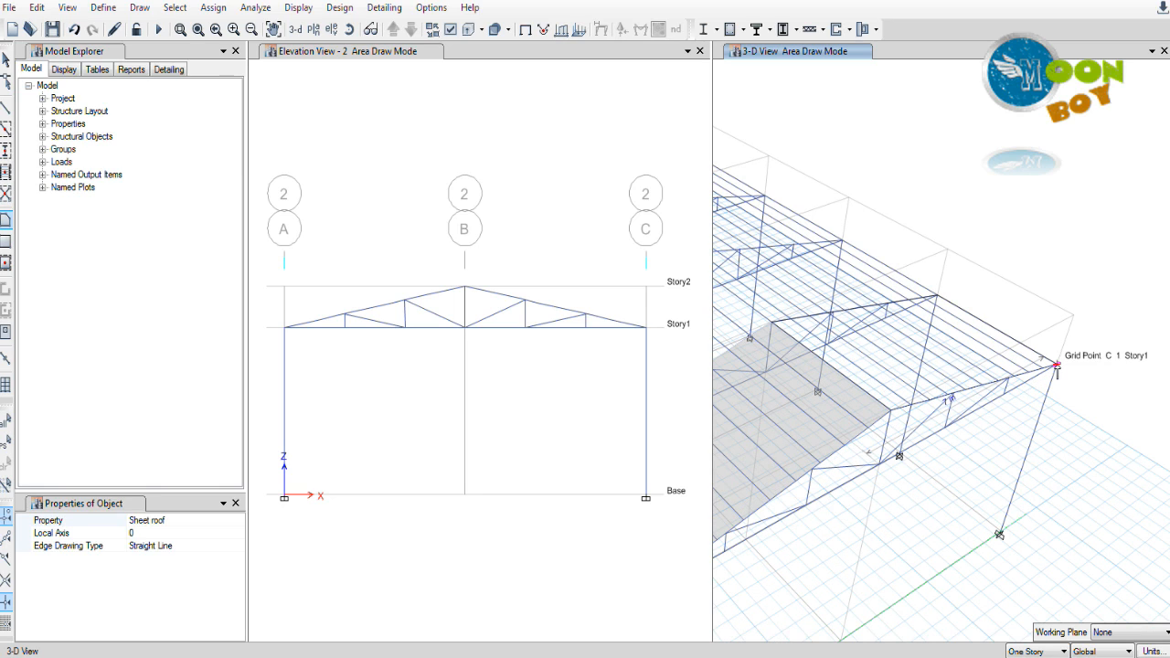
pyautogui.doubleClick(1058, 368)
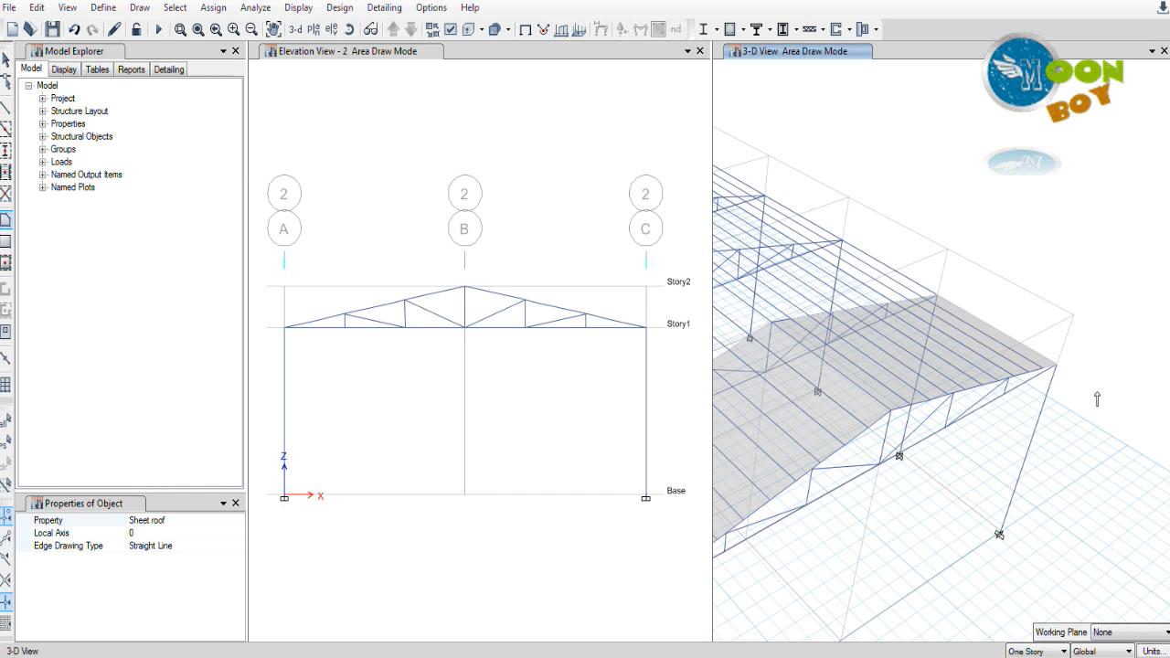
pyautogui.click(6, 61)
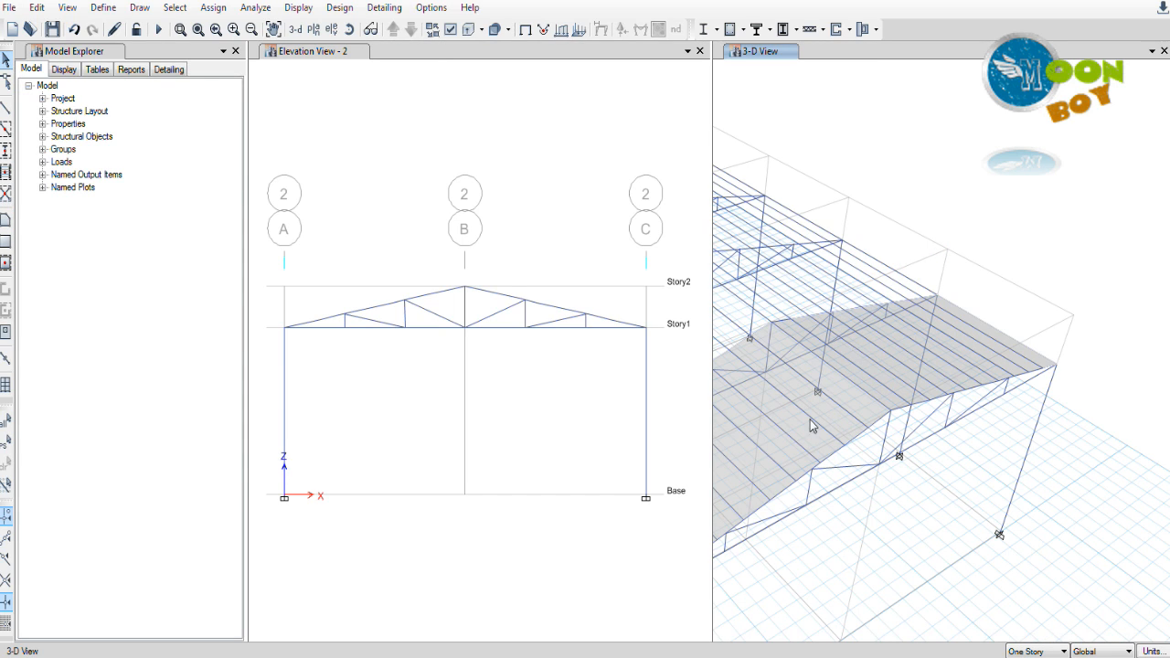
# Step: Replicate both first-bay Sheet roof areas linearly with dx 0, dy 4 m and number 5, keeping the originals
pyautogui.click(854, 410)
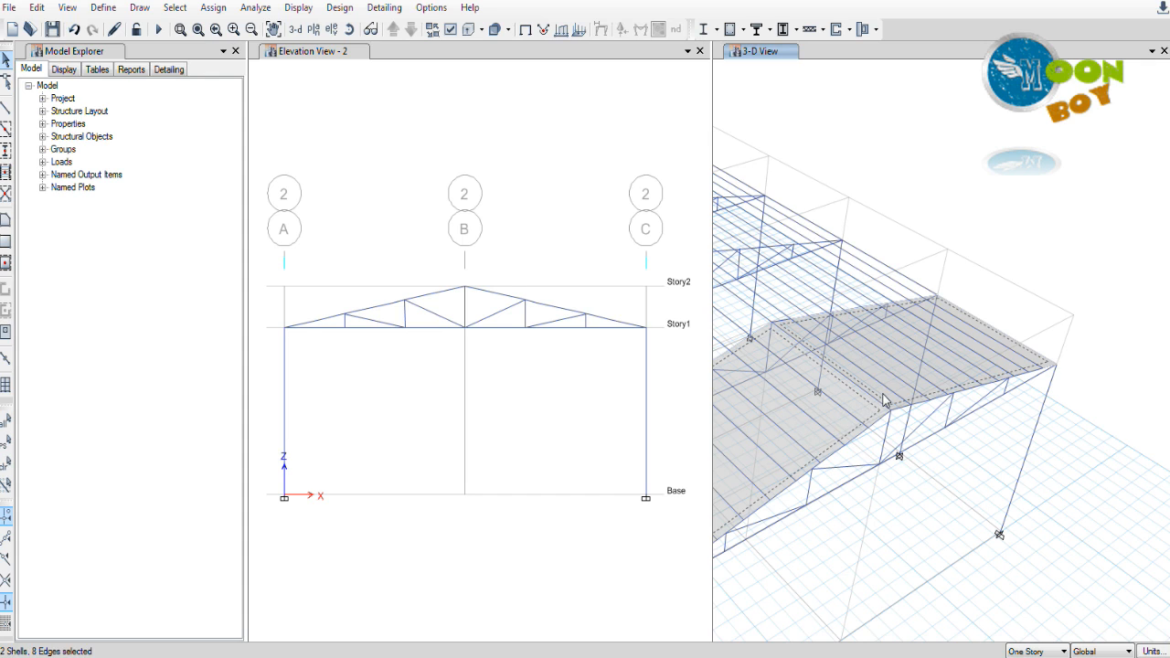
pyautogui.click(1046, 405)
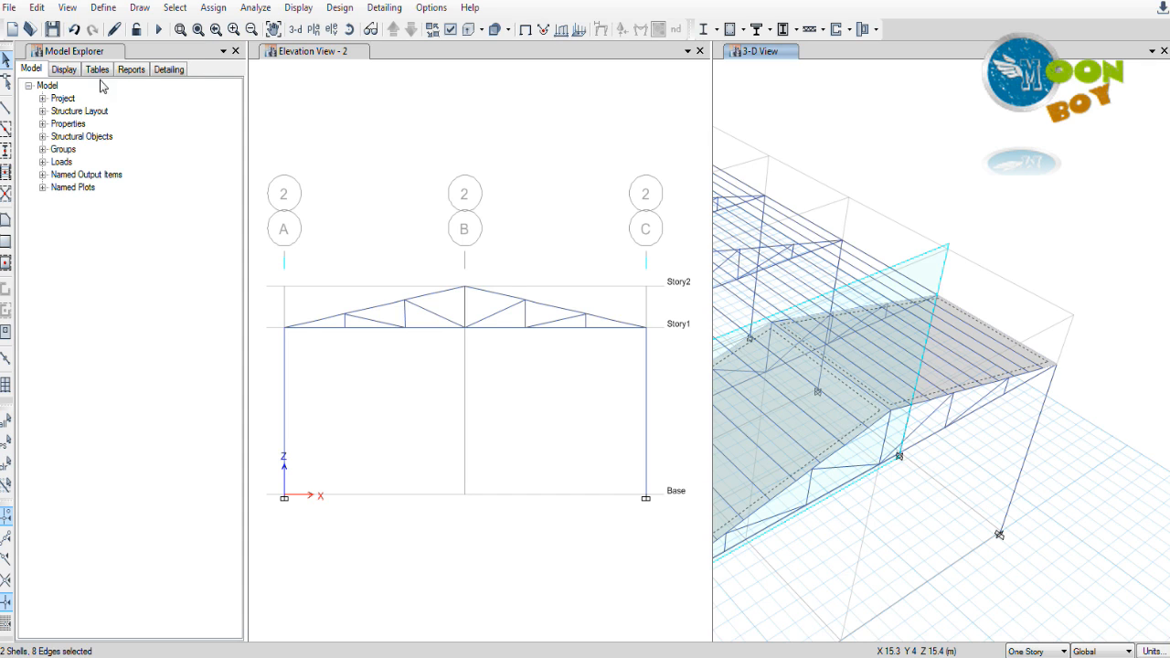
pyautogui.click(36, 7)
pyautogui.click(98, 264)
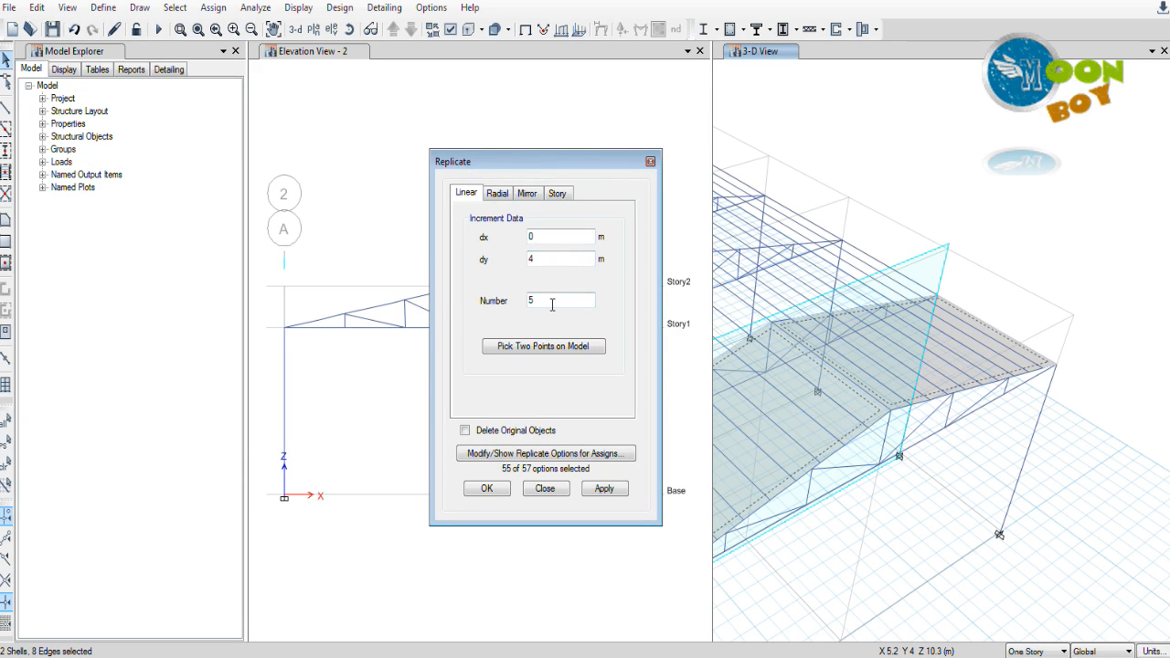
pyautogui.click(615, 491)
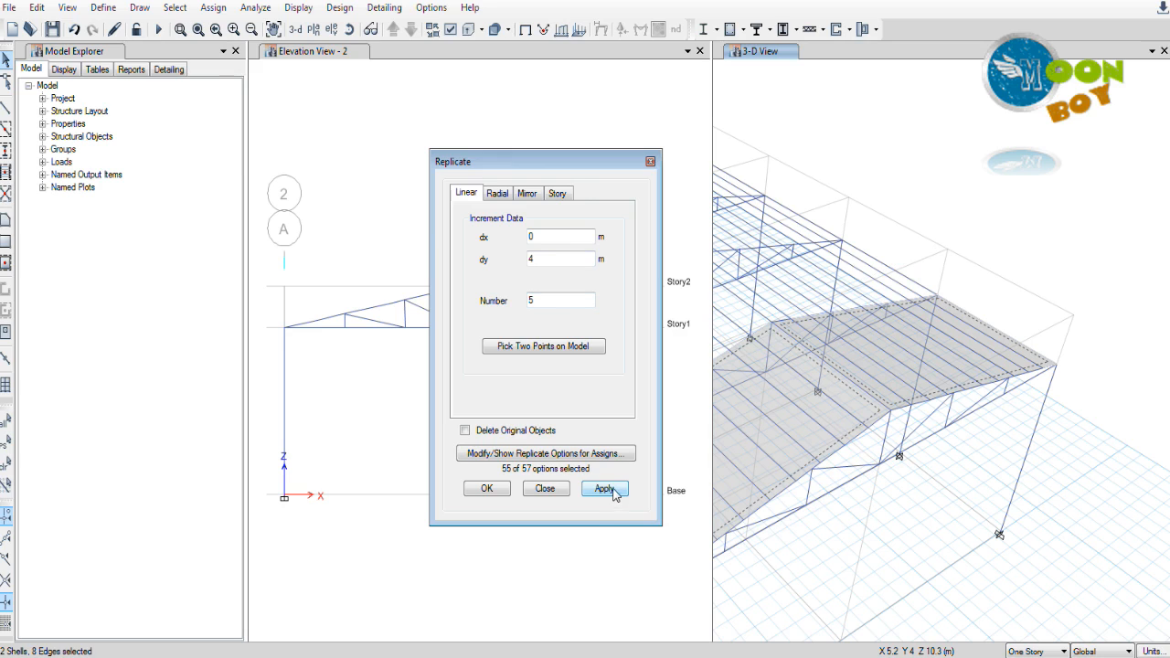
pyautogui.click(494, 489)
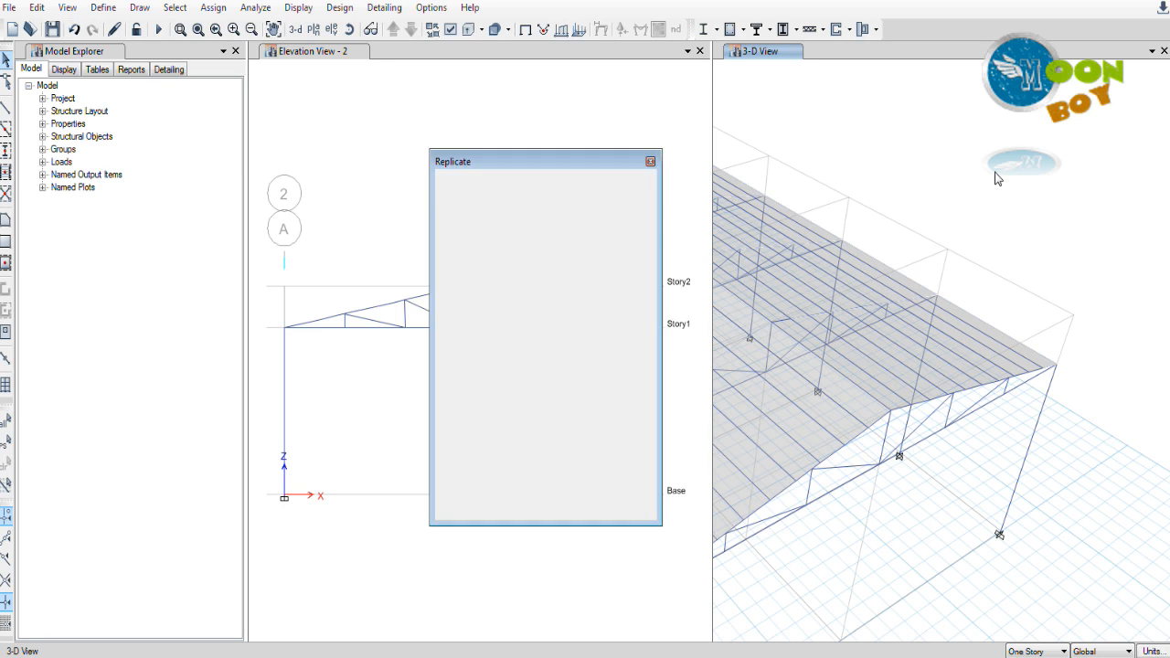
pyautogui.scroll(-5, 1014, 211)
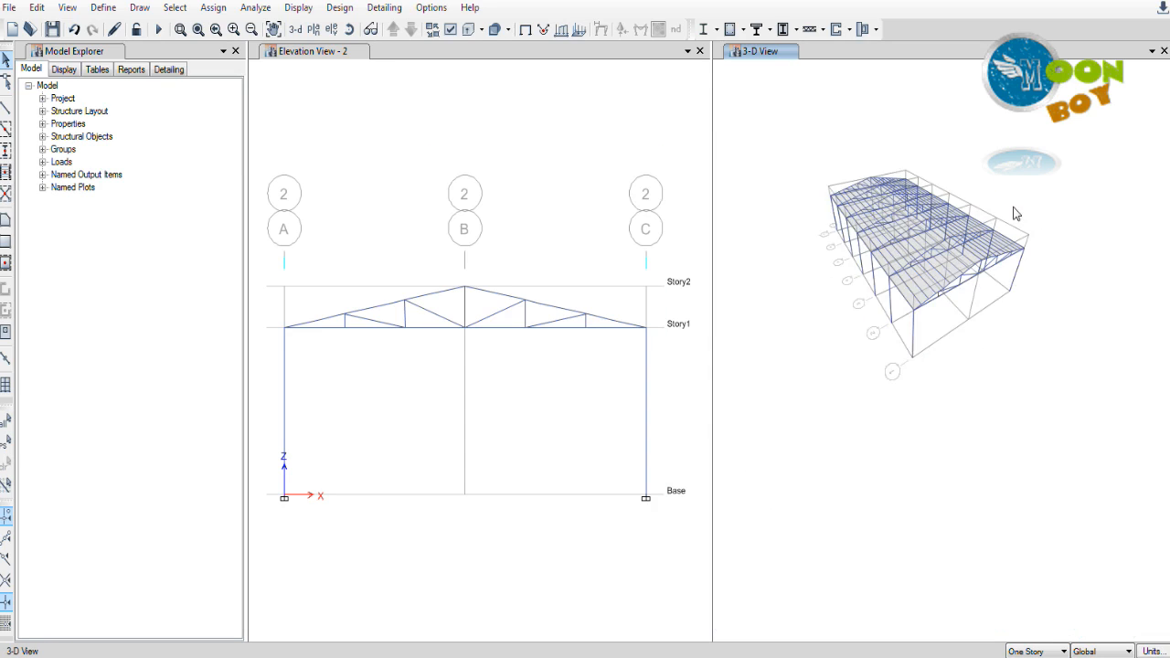
pyautogui.scroll(3, 871, 203)
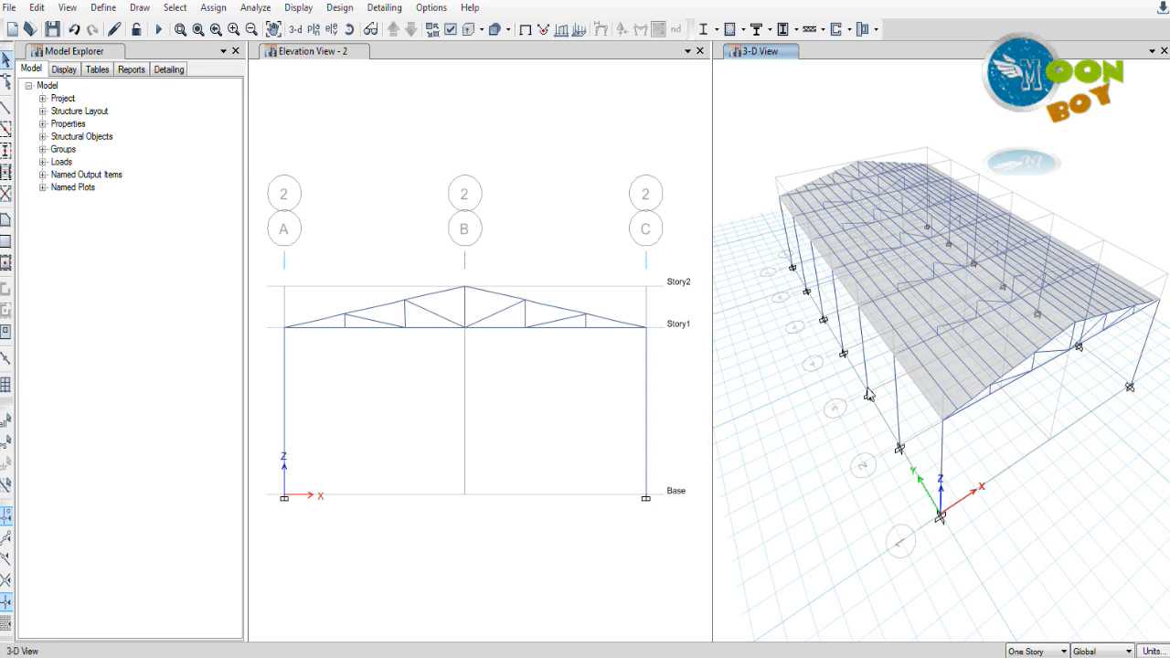